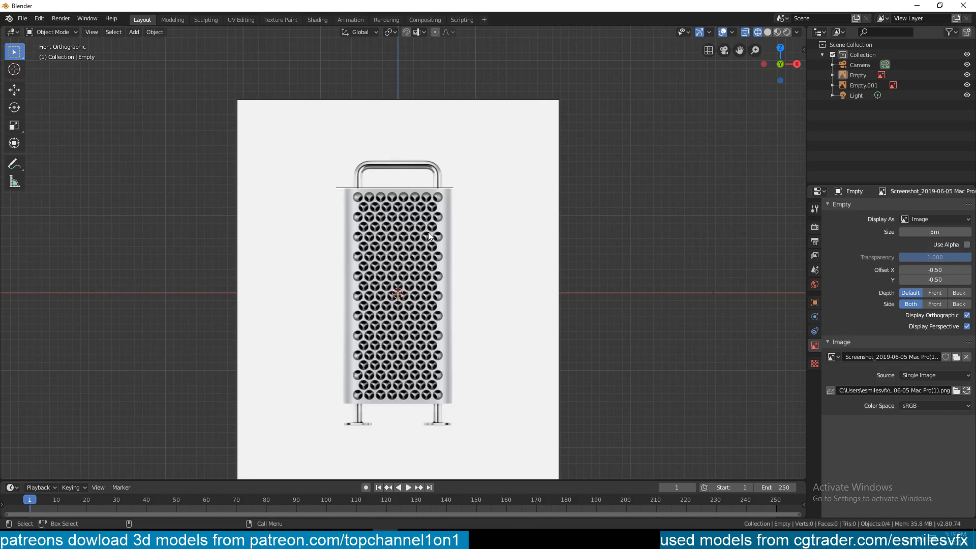
Switch to Chrome and look through the images on the Mac Pro reference images page, then return to Blender.
key("KP_7")
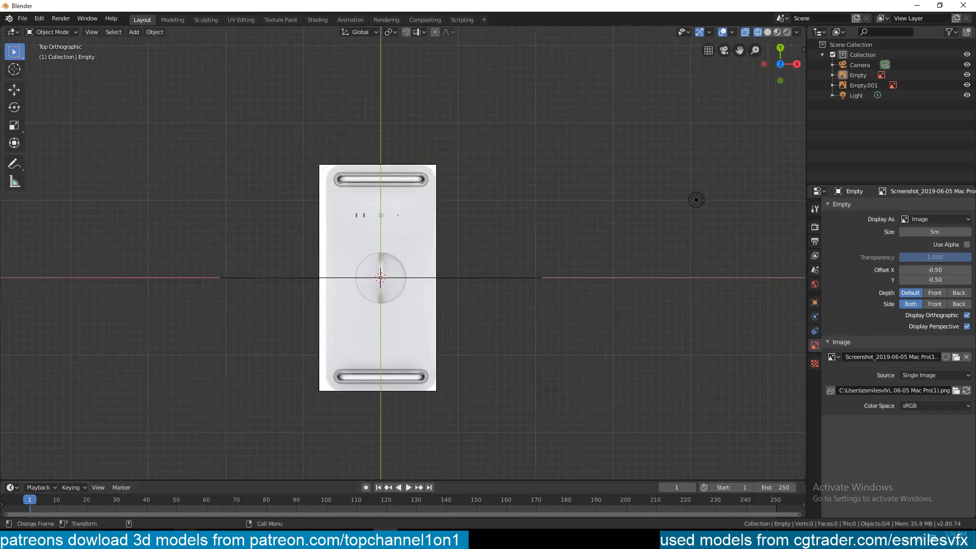
left_click(210, 508)
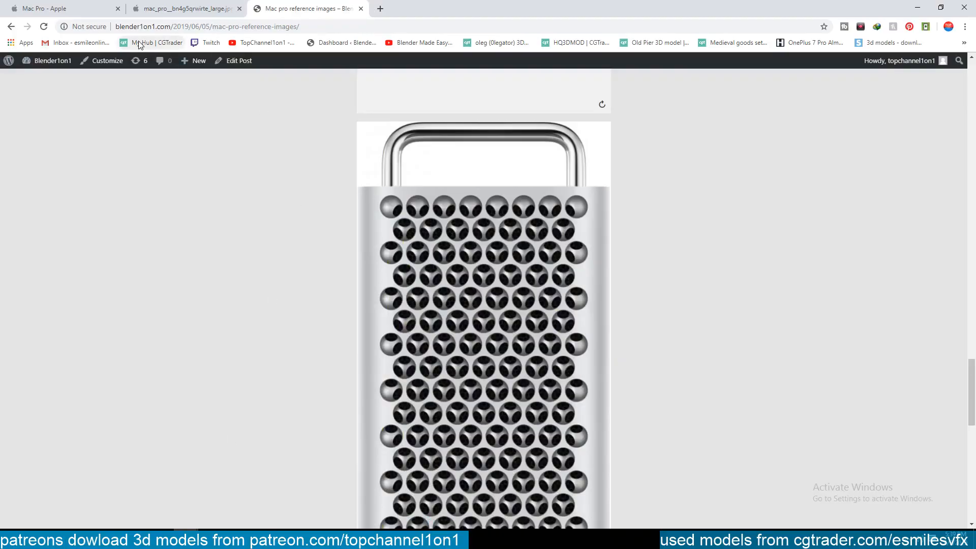
scroll(421, 219, "up", 10)
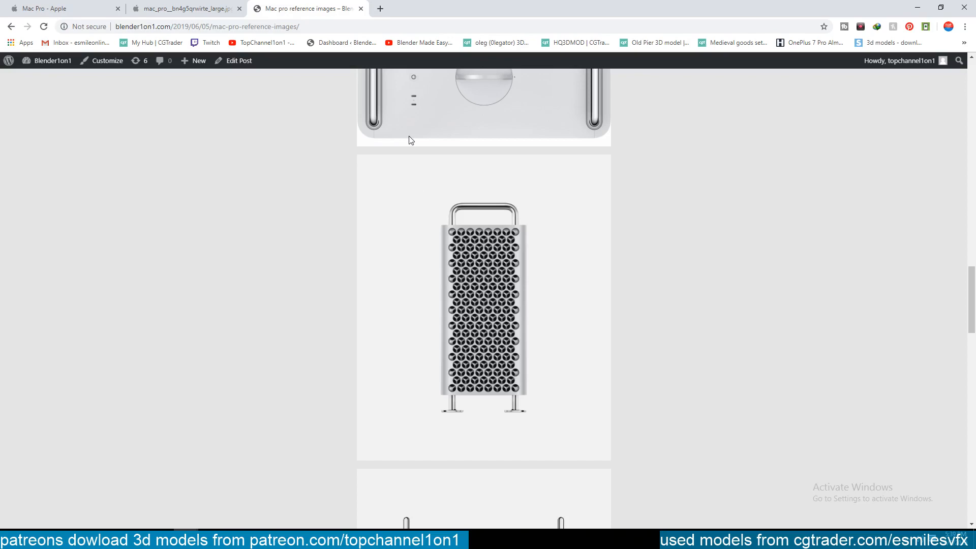
scroll(409, 136, "up", 20)
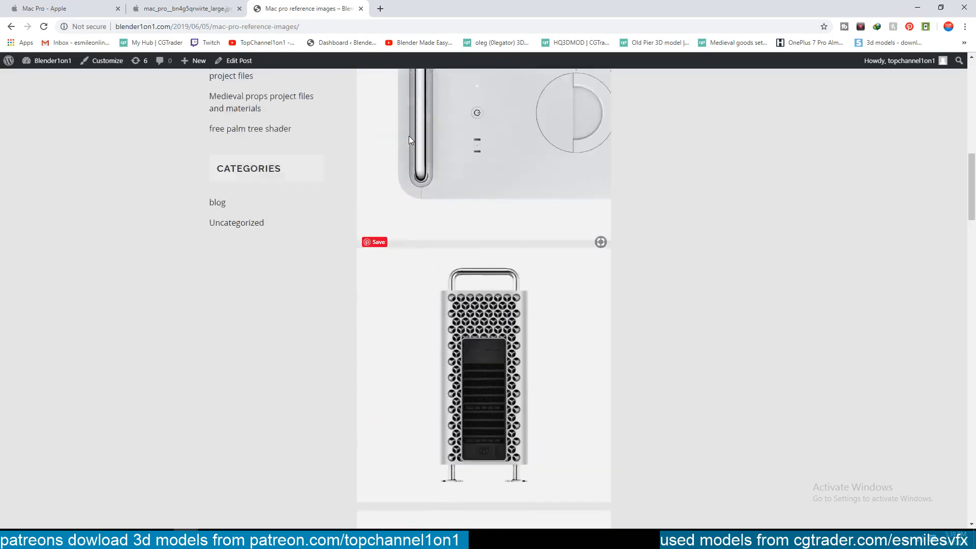
scroll(435, 171, "up", 7)
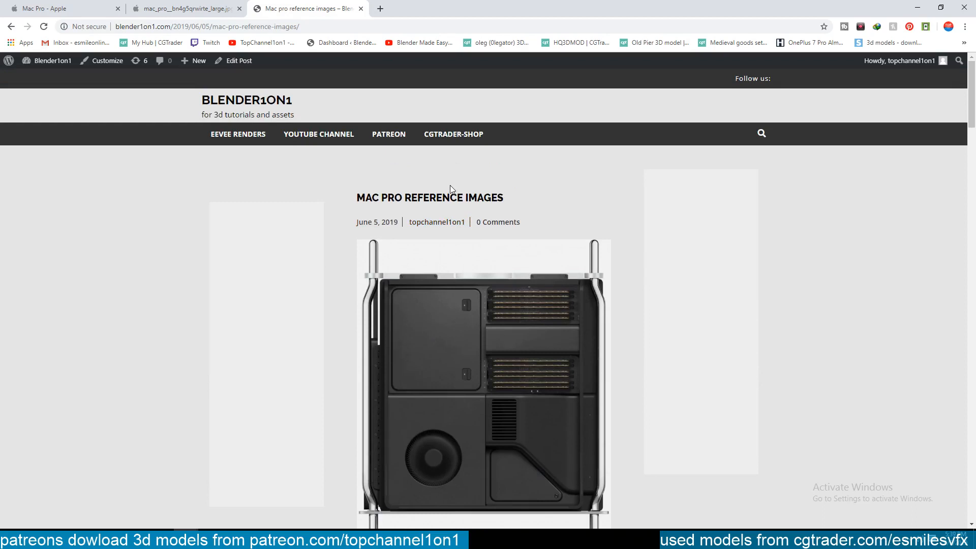
scroll(459, 205, "down", 5)
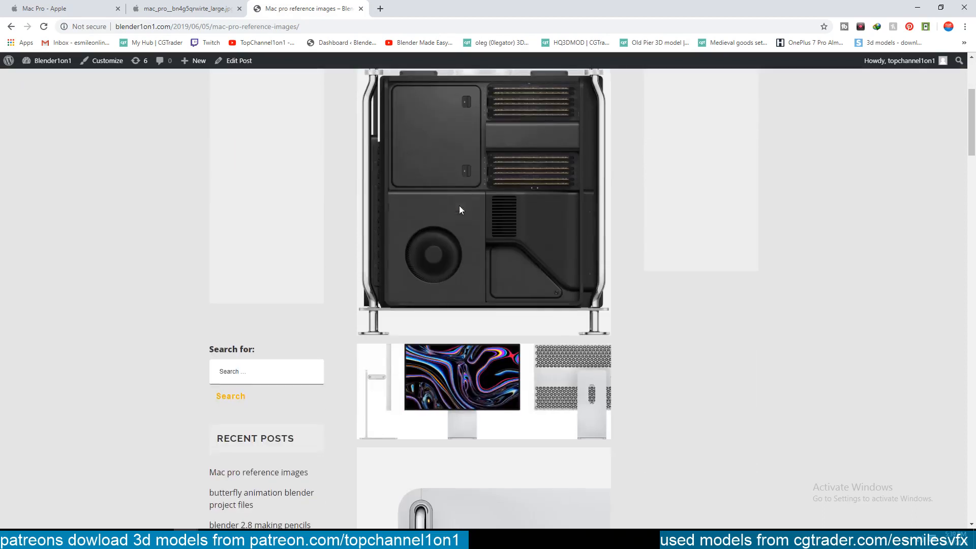
scroll(471, 200, "up", 5)
scroll(470, 201, "down", 1)
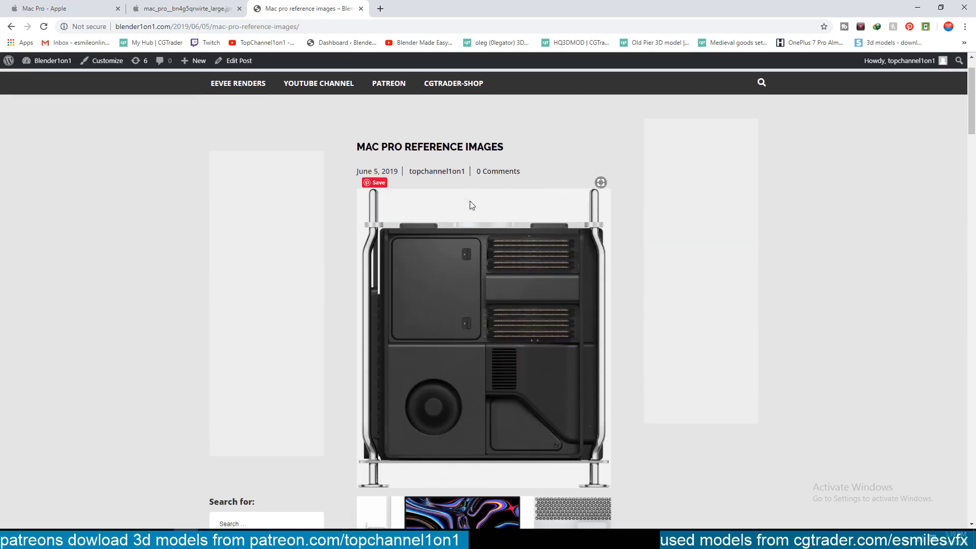
scroll(470, 205, "down", 1)
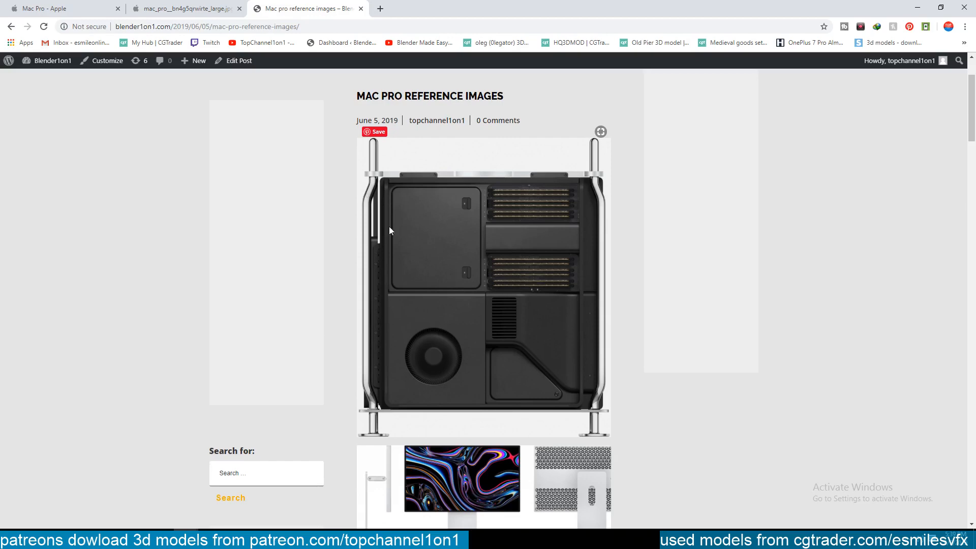
scroll(410, 274, "down", 3)
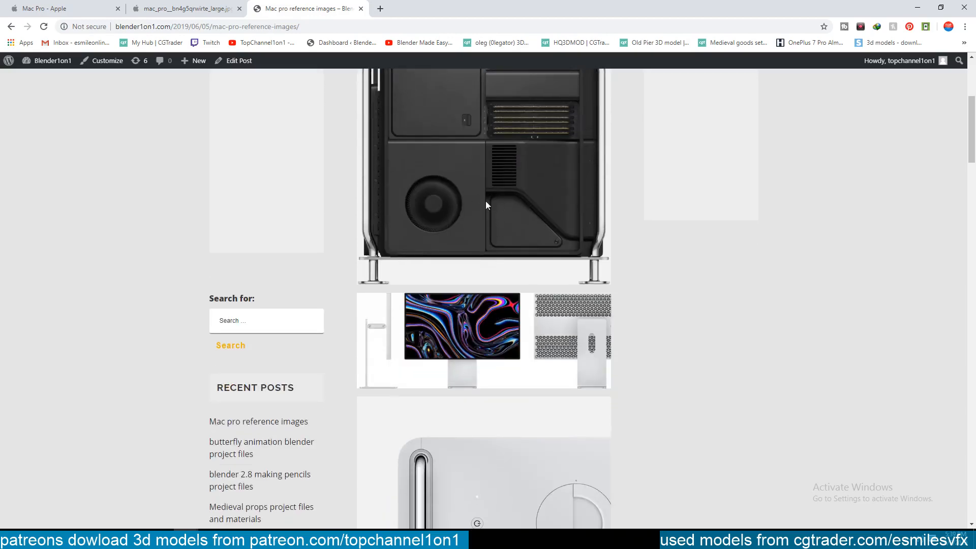
scroll(442, 201, "up", 3)
scroll(526, 290, "down", 4)
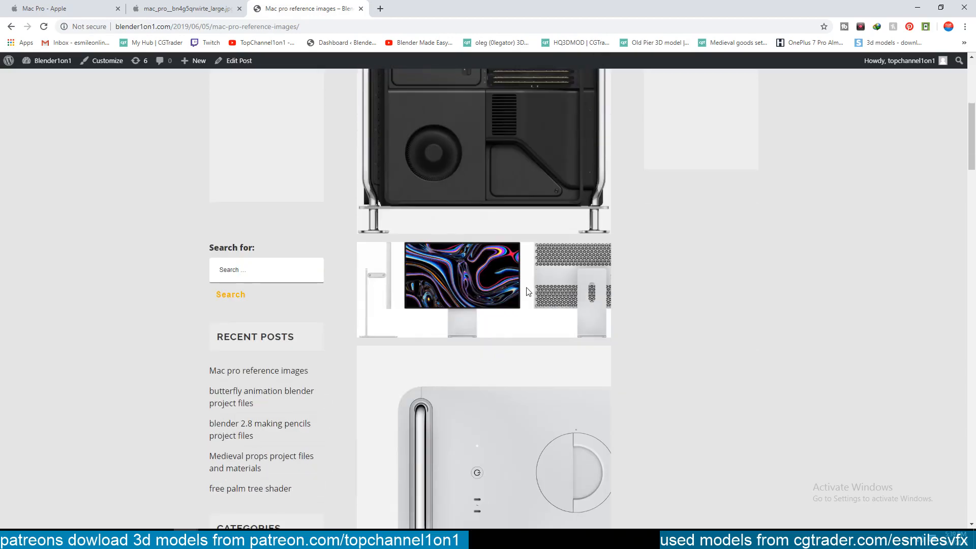
scroll(527, 291, "up", 3)
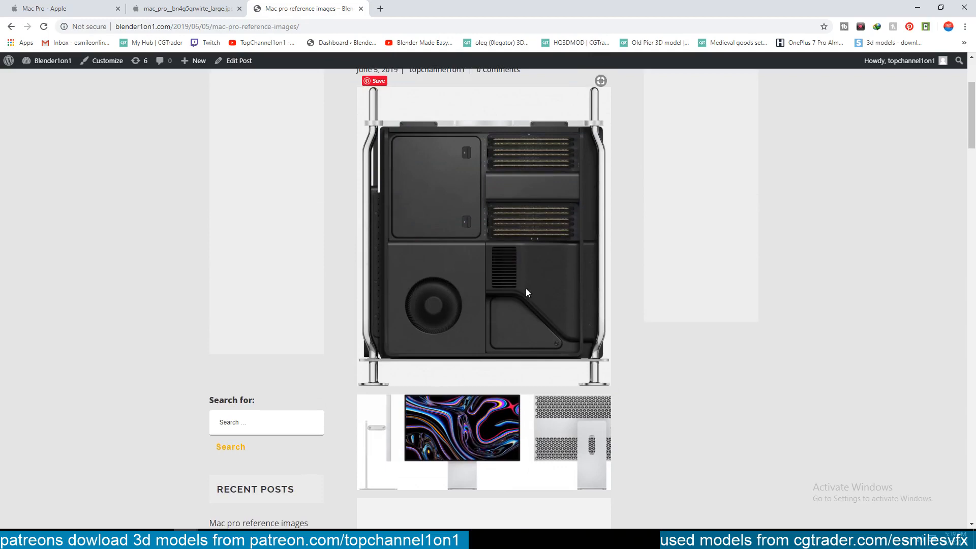
scroll(526, 288, "down", 15)
scroll(522, 228, "up", 1)
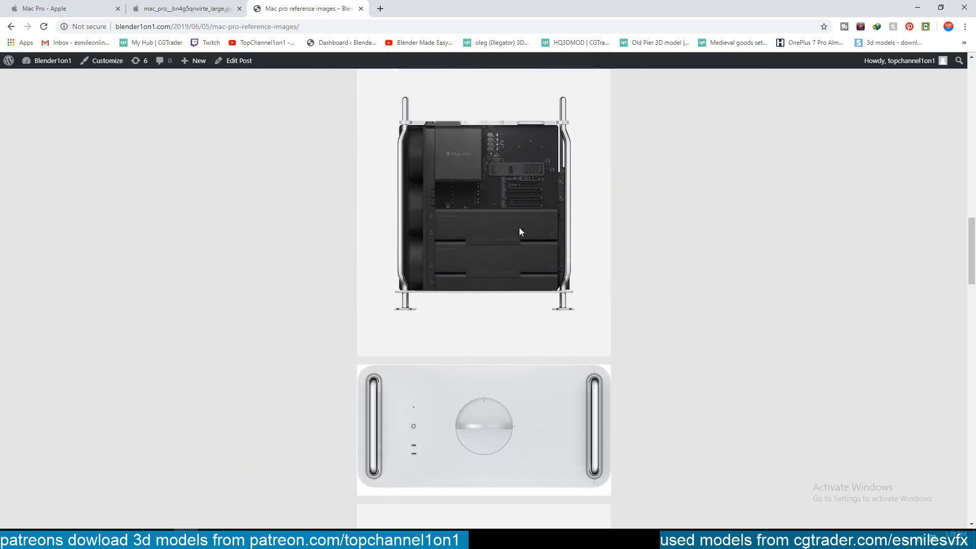
scroll(494, 235, "down", 4)
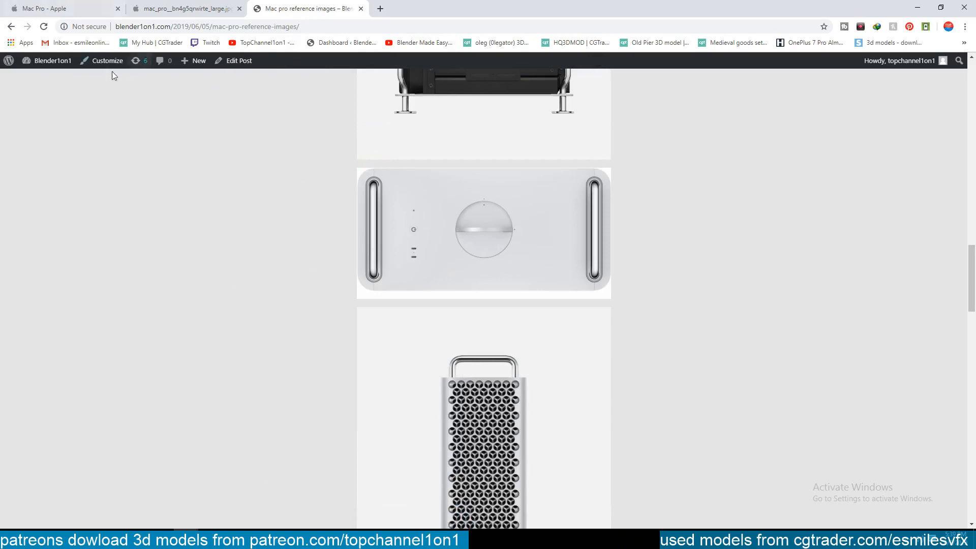
scroll(521, 211, "down", 9)
scroll(486, 237, "down", 3)
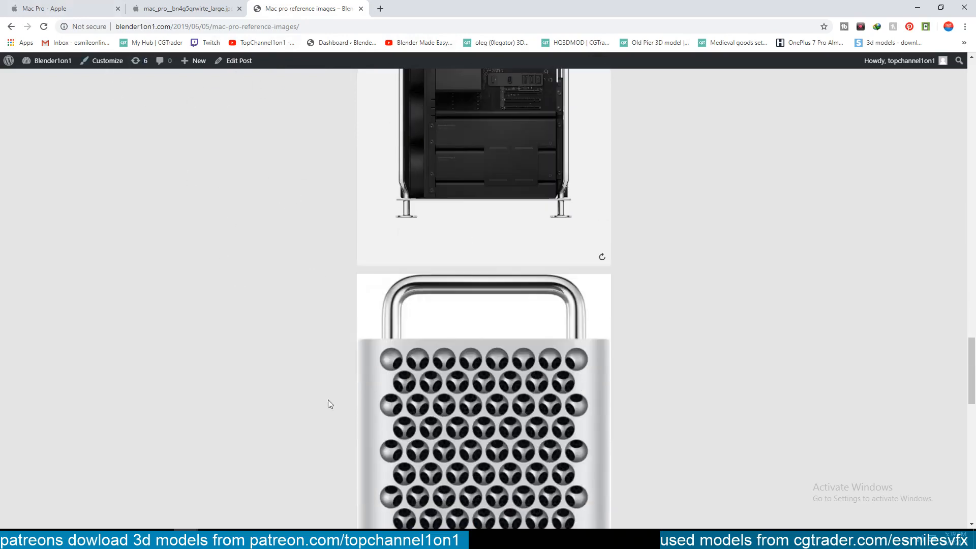
left_click(394, 539)
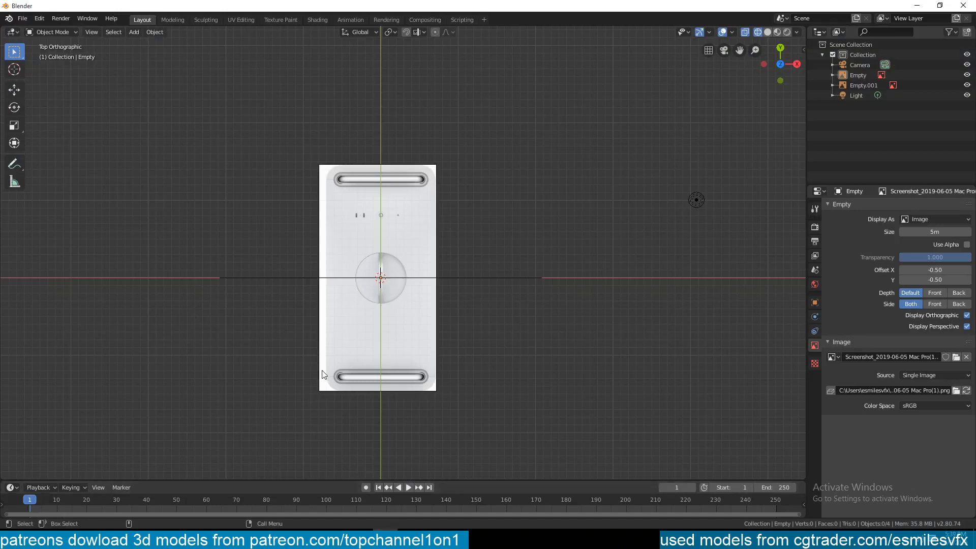
Show the 3D viewport's sidebar with the View settings.
key("n")
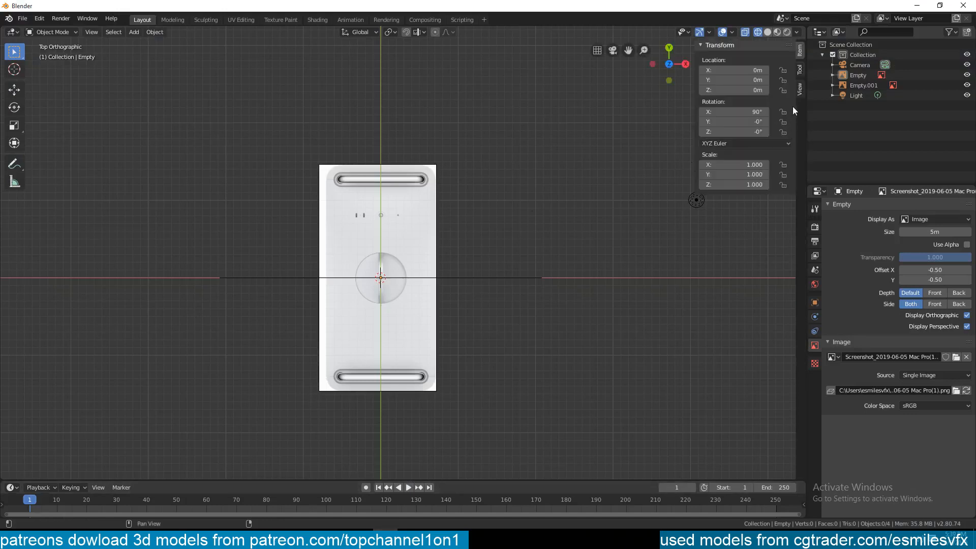
left_click(801, 90)
left_click(799, 70)
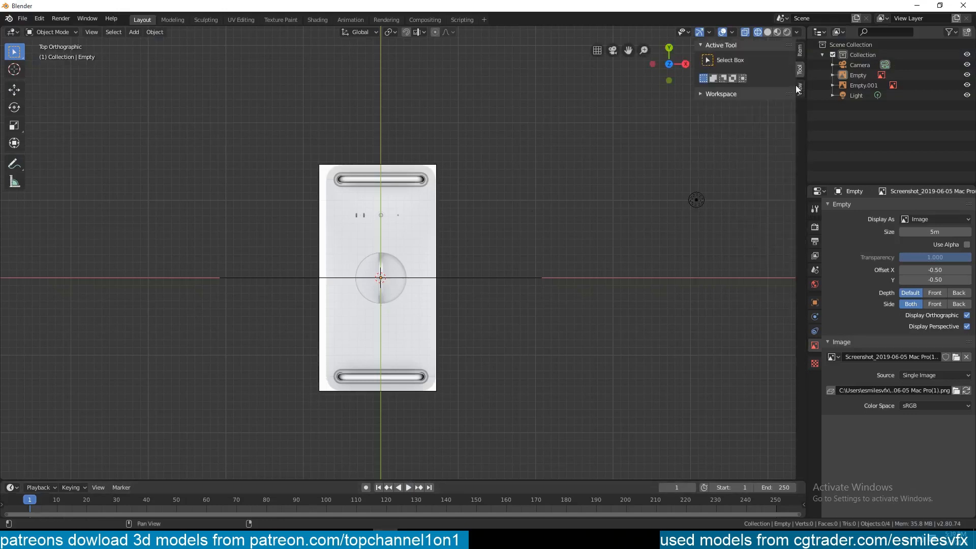
left_click(799, 89)
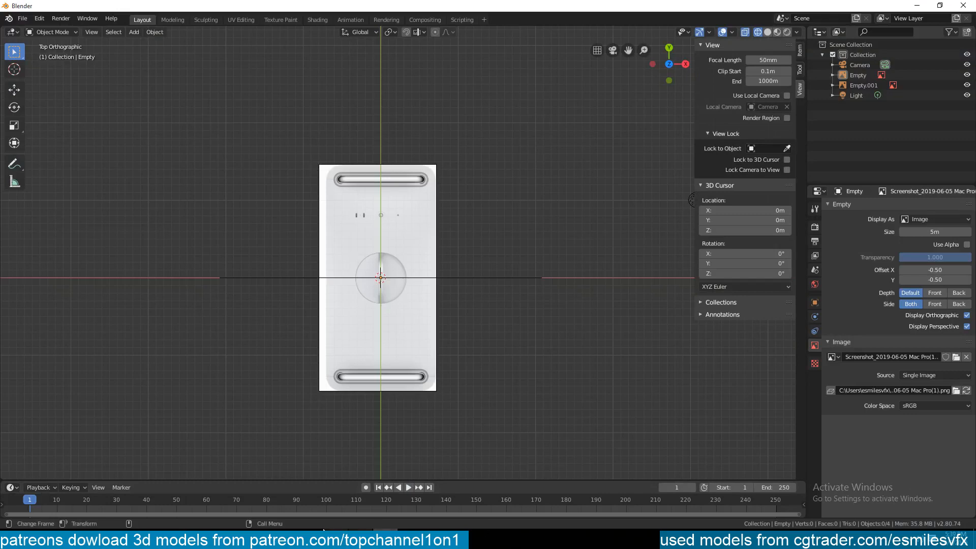
left_click(112, 538)
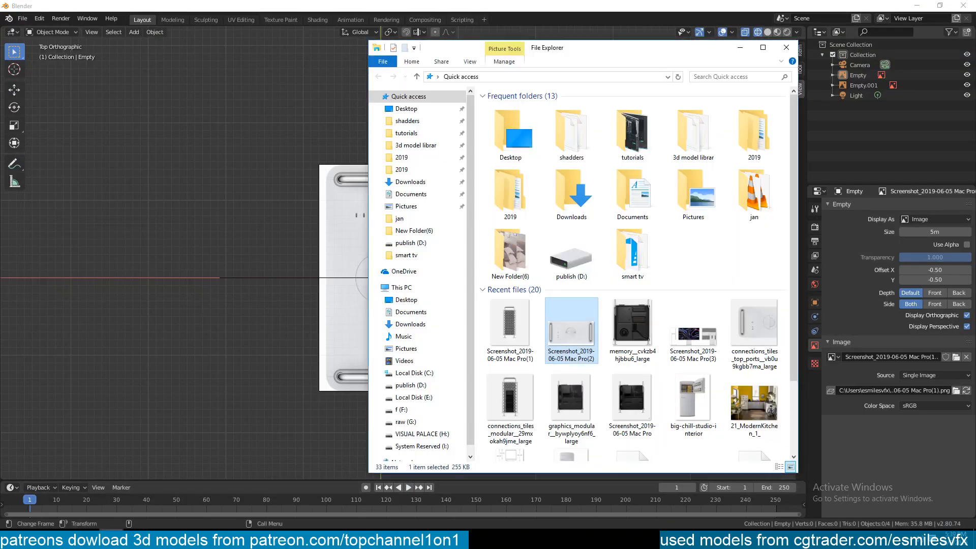
double_click(763, 48)
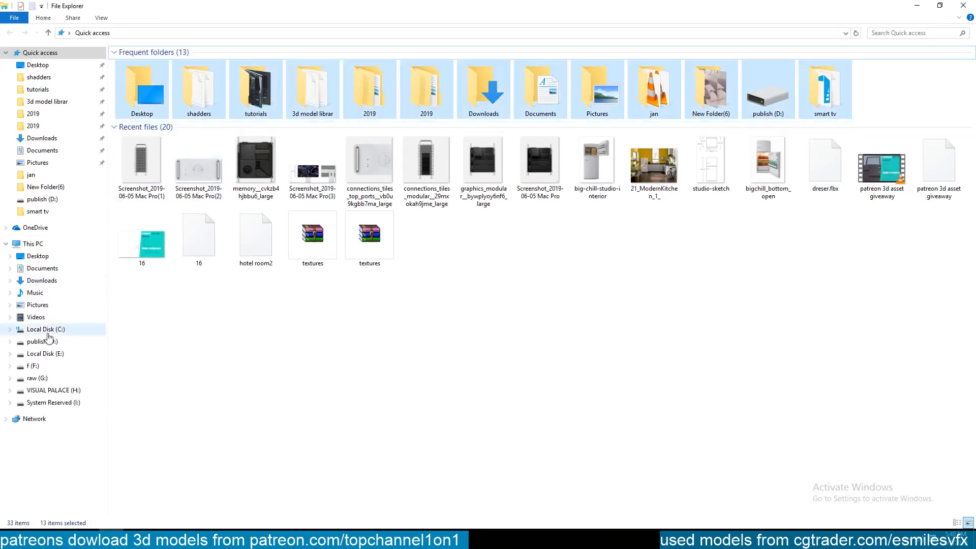
left_click(917, 5)
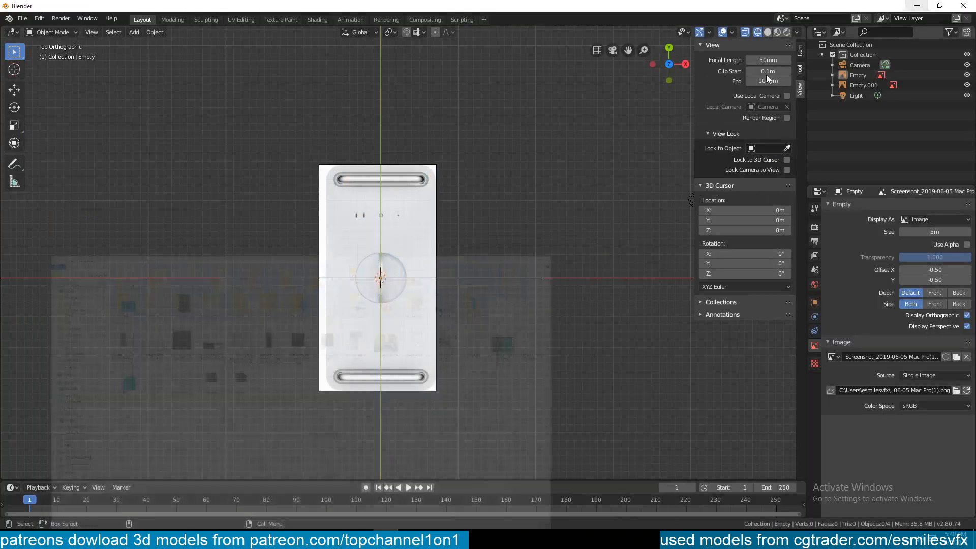
Search the add-ons in the preferences for "sho", and close the preferences.
left_click(40, 21)
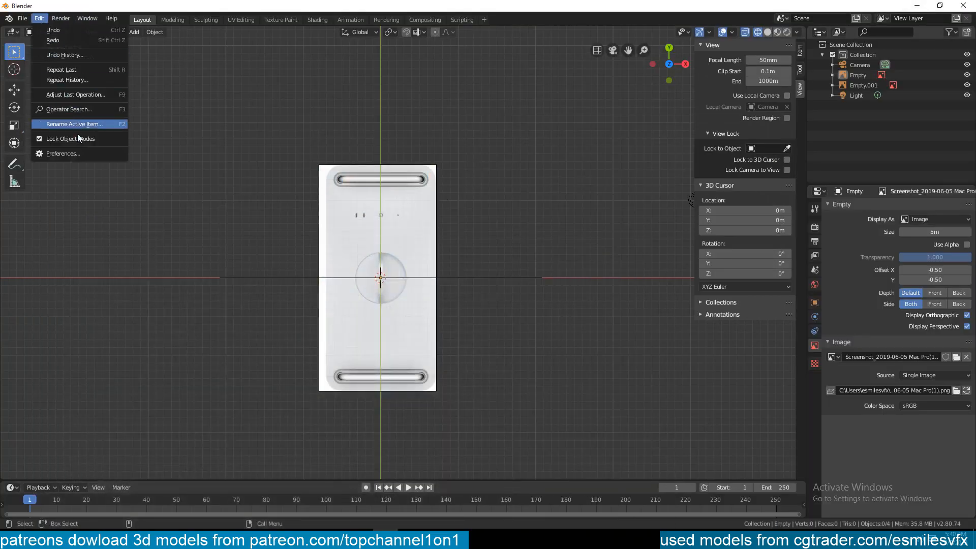
left_click(114, 153)
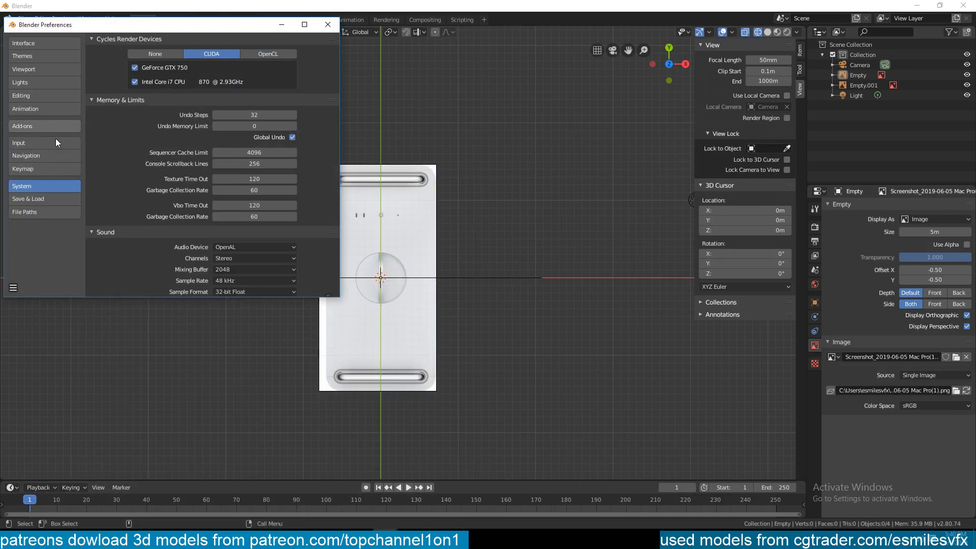
left_click(69, 127)
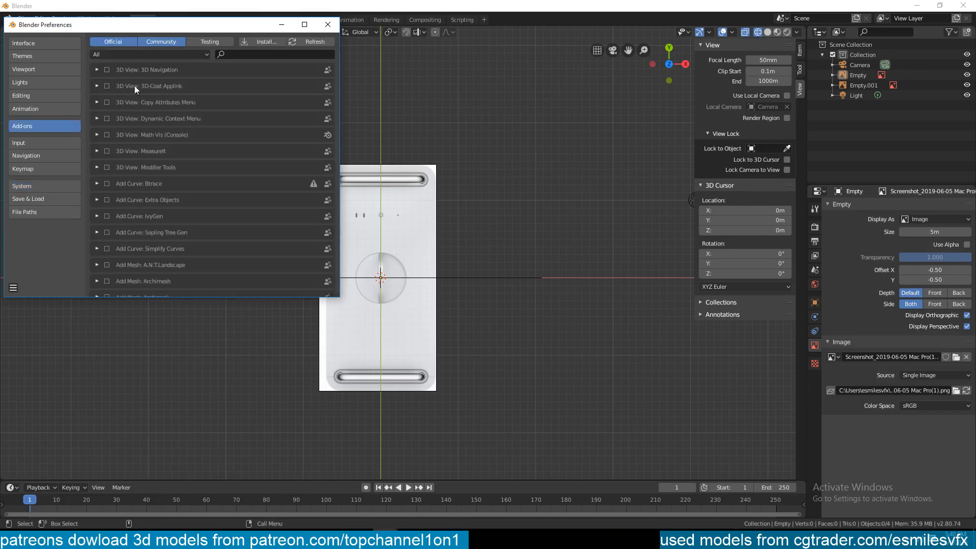
left_click(252, 55)
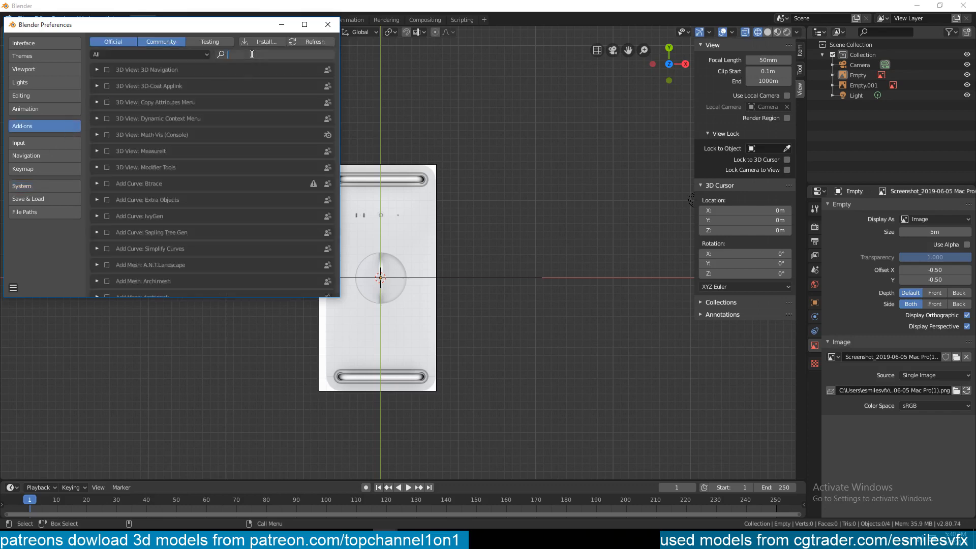
type("sho")
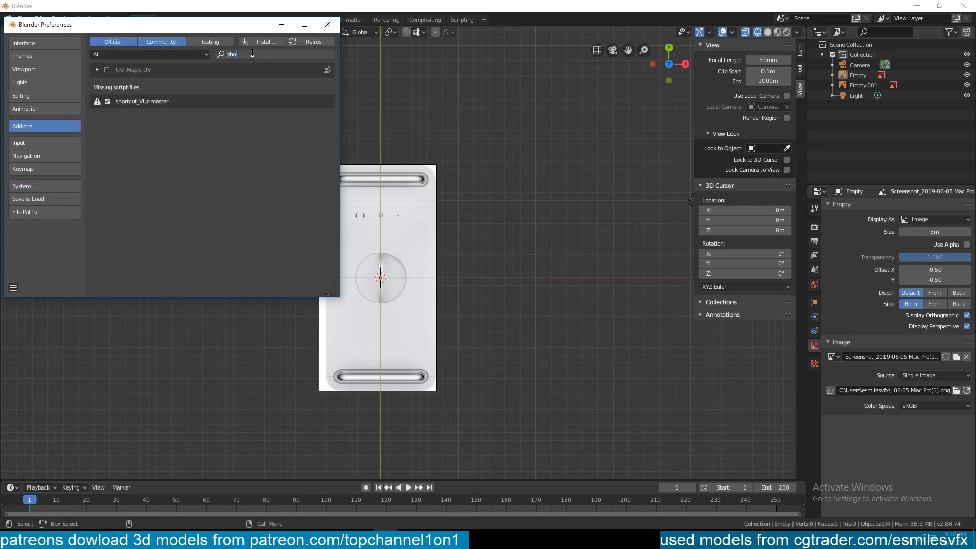
left_click(99, 105)
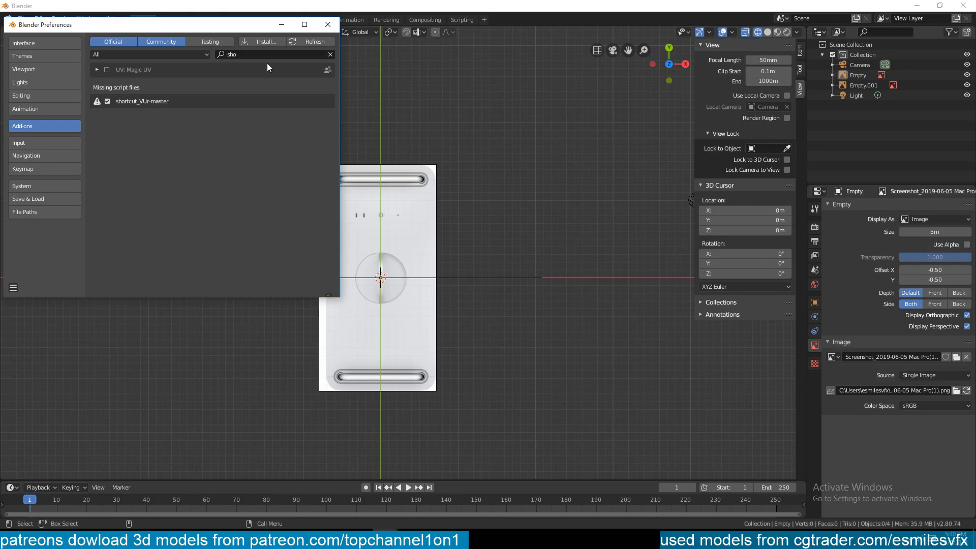
left_click(336, 29)
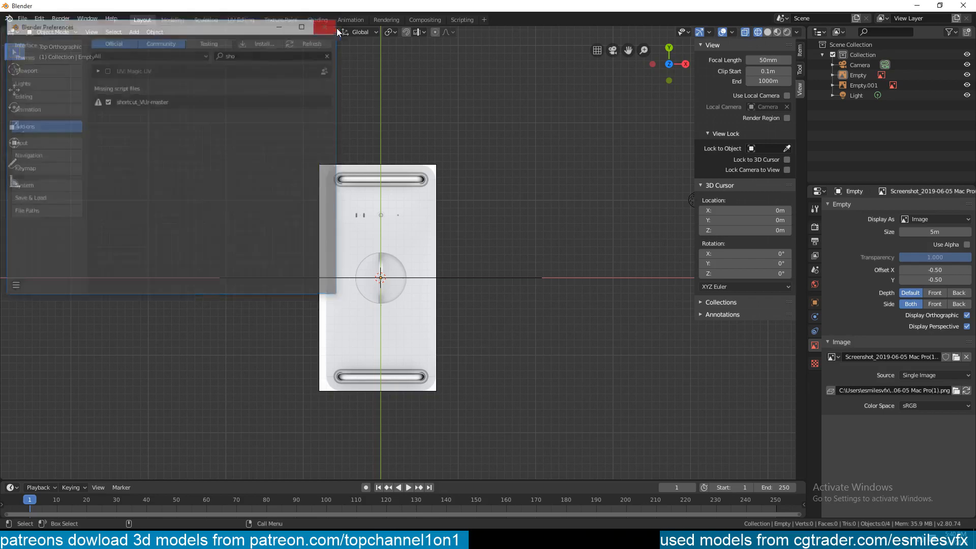
Examine the alignment of the Mac Pro reference images in the top, front and perspective views.
scroll(406, 224, "up", 6)
scroll(384, 262, "down", 5)
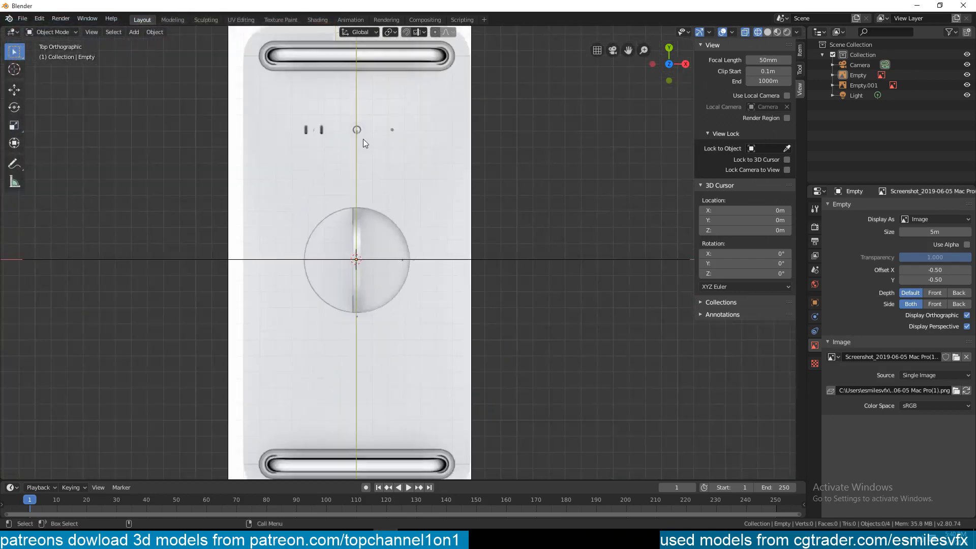
key("KP_1")
middle_click_drag(364, 277, 394, 149)
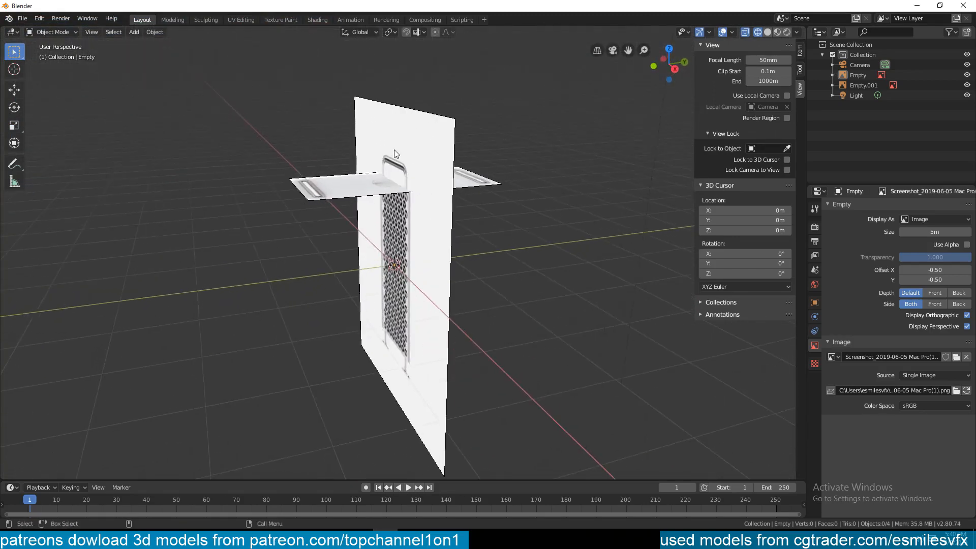
key("KP_7")
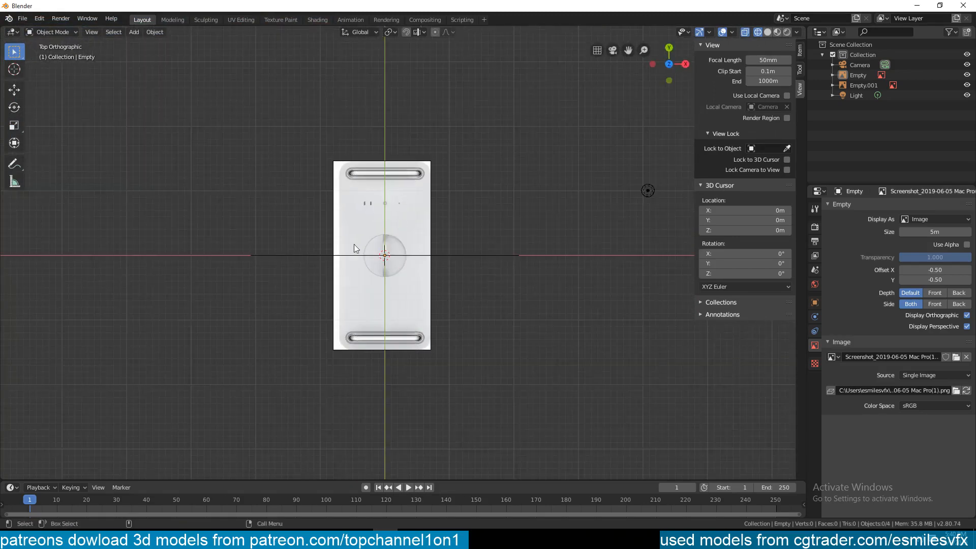
scroll(386, 186, "up", 3)
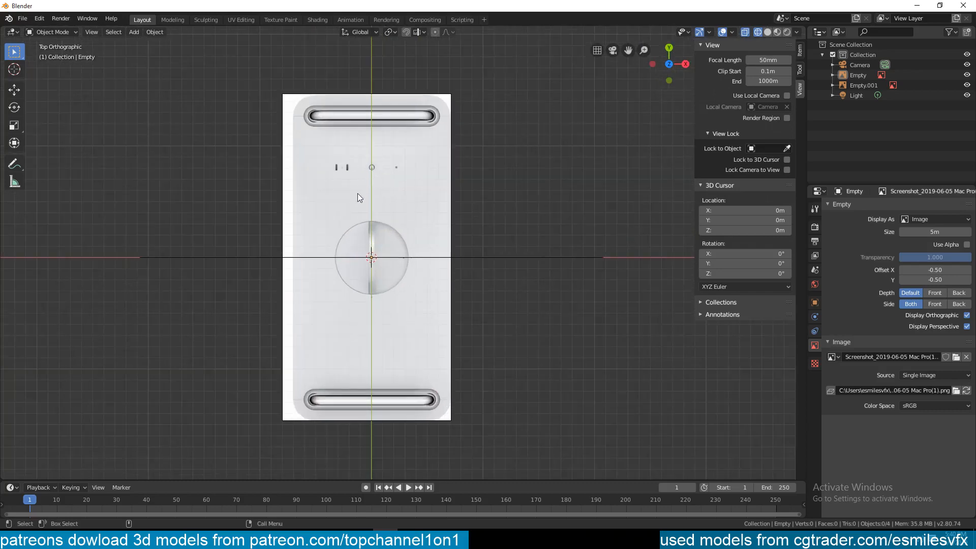
key("KP_1")
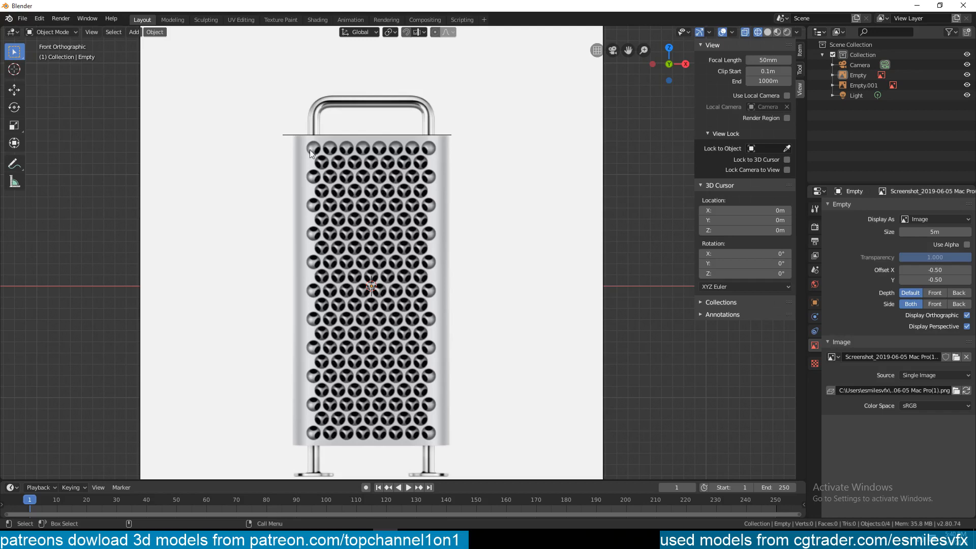
middle_click_drag(309, 174, 311, 135, "shift")
scroll(314, 138, "down", 2)
scroll(331, 130, "up", 3)
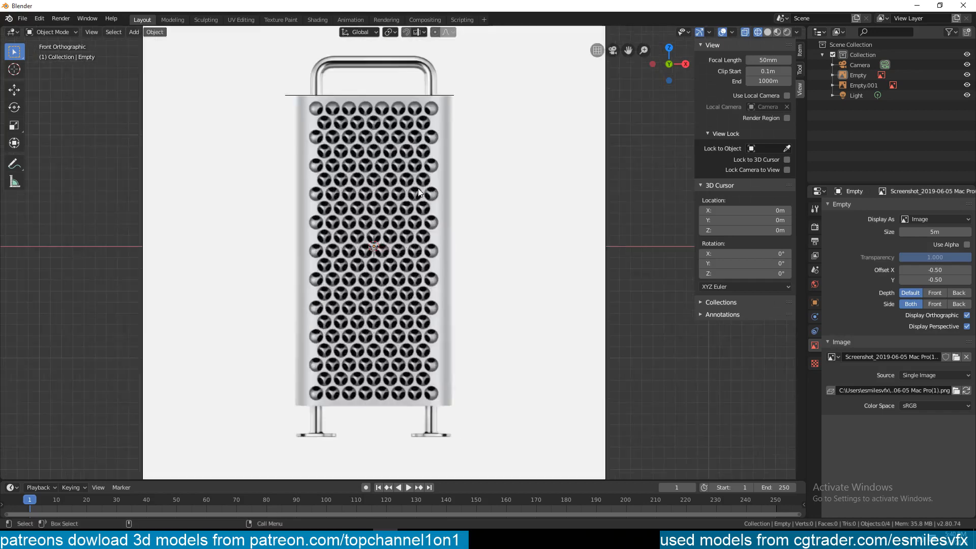
scroll(366, 216, "down", 3)
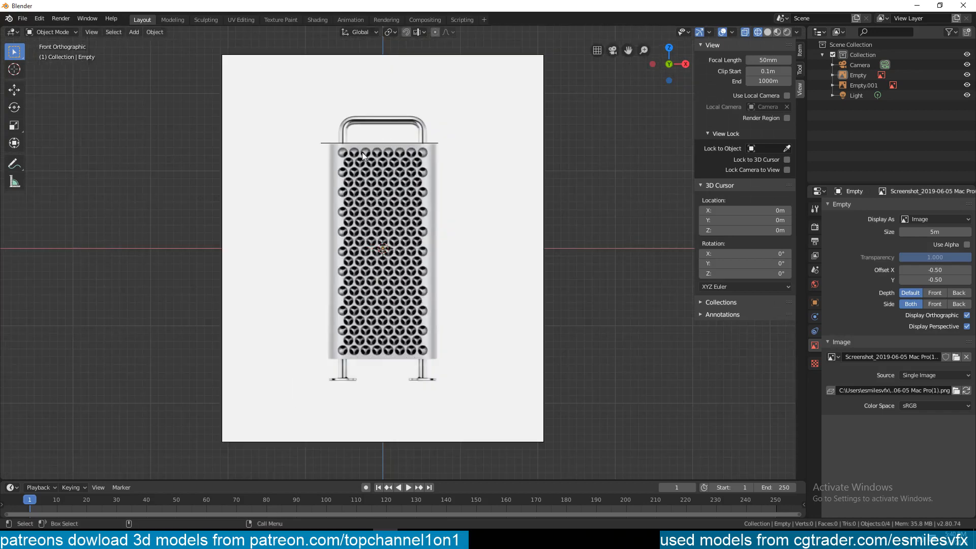
In the top view, rotate the top reference image of the Mac Pro by 180 degrees.
key("KP_7")
scroll(365, 218, "up", 2)
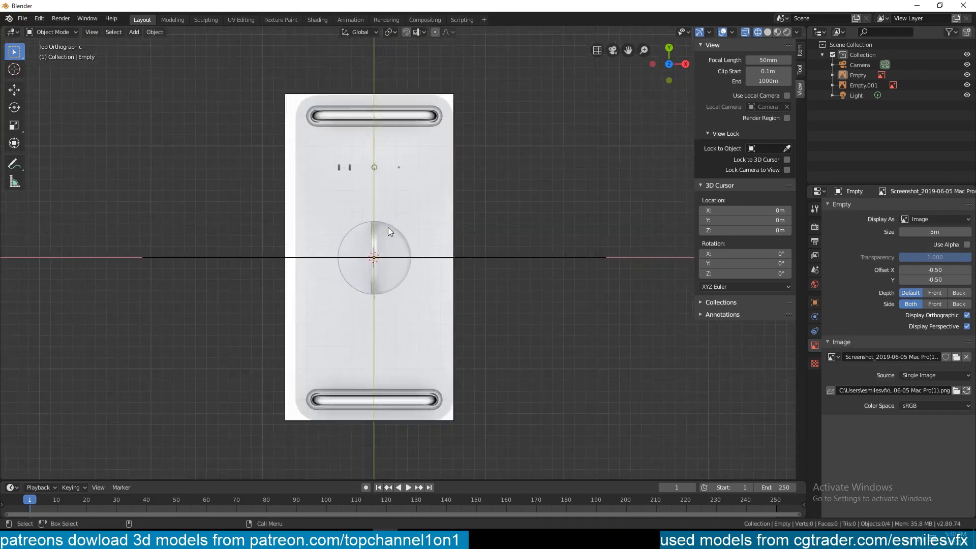
left_click(385, 140)
type("r1")
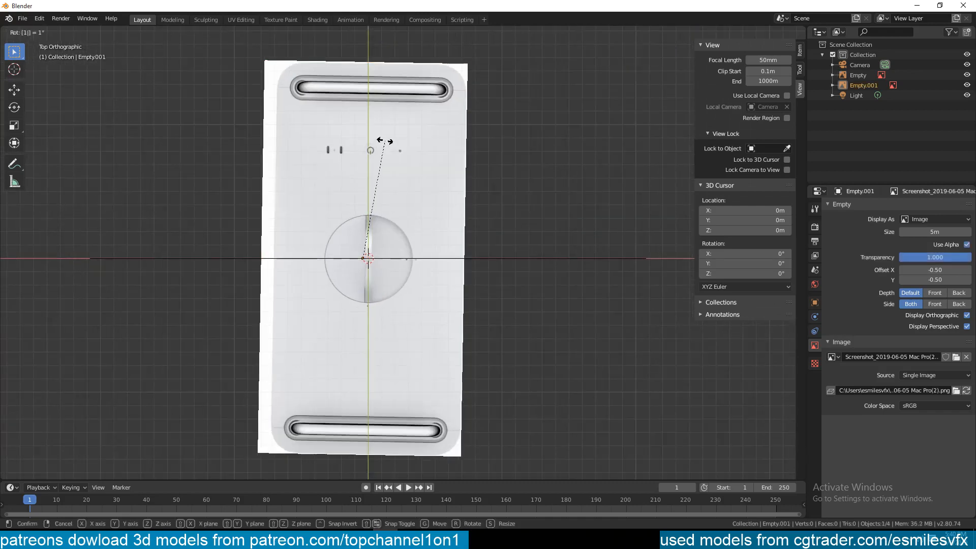
type("69")
key("Escape")
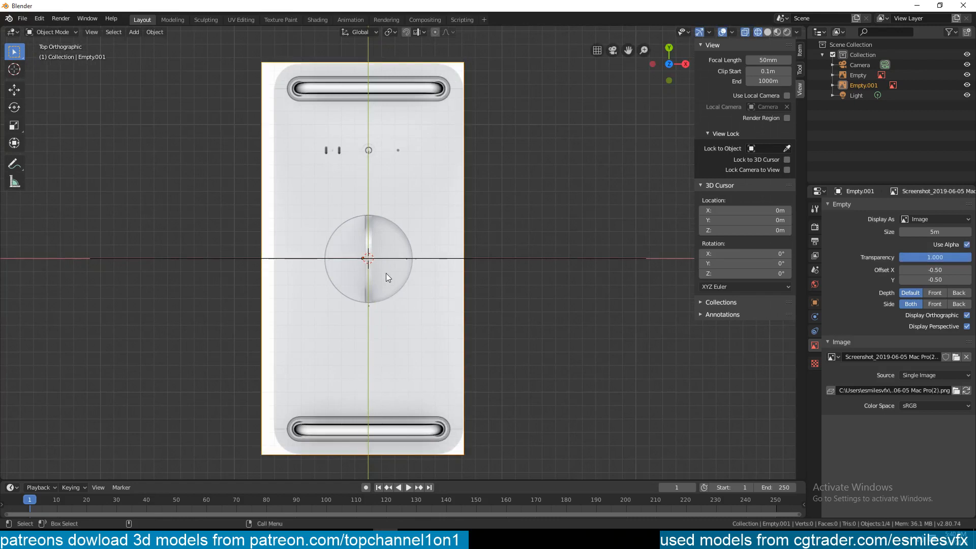
type("r18")
key("Escape")
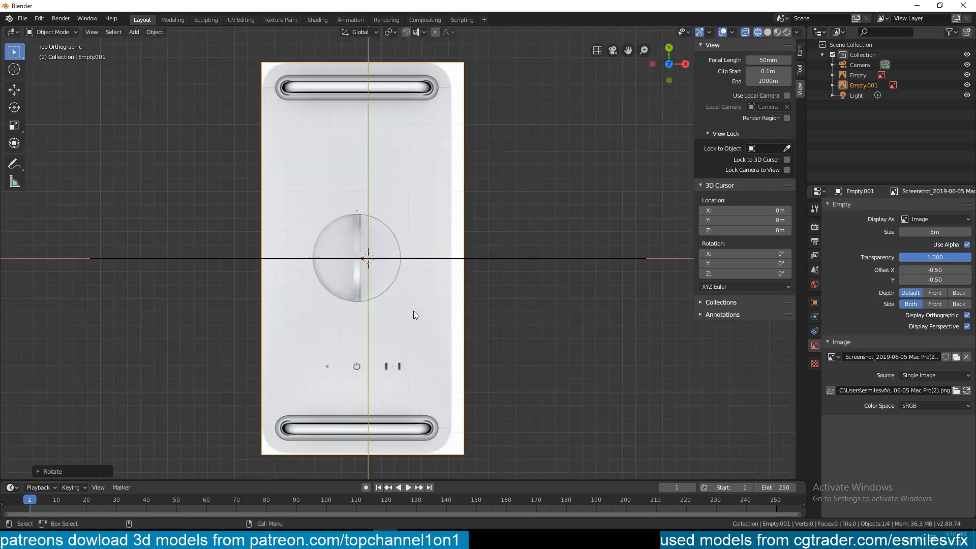
Enable Use Alpha on the top reference image and lower its Transparency to about 0.549.
scroll(413, 311, "up", 1)
middle_click_drag(413, 311, 445, 231, "shift")
scroll(264, 259, "up", 4)
scroll(264, 258, "down", 3)
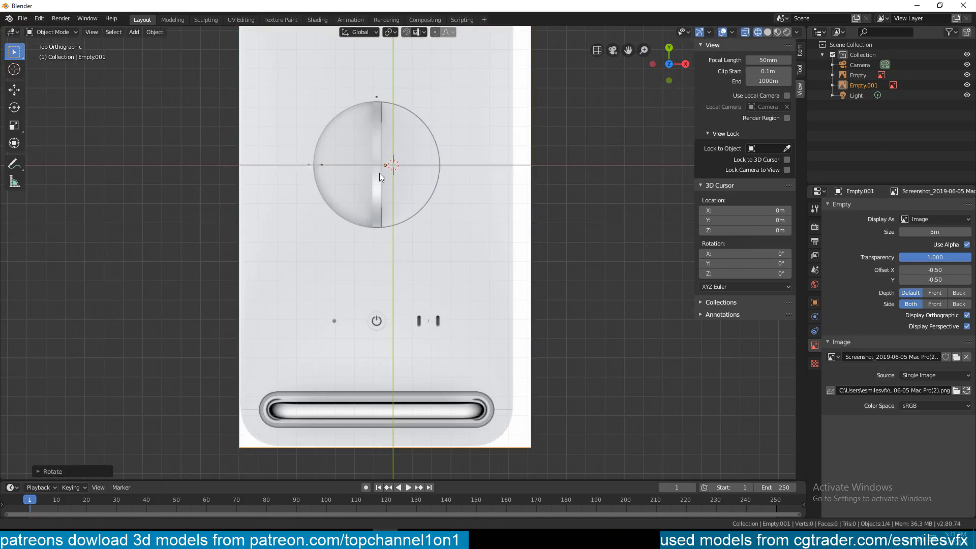
scroll(311, 166, "down", 5)
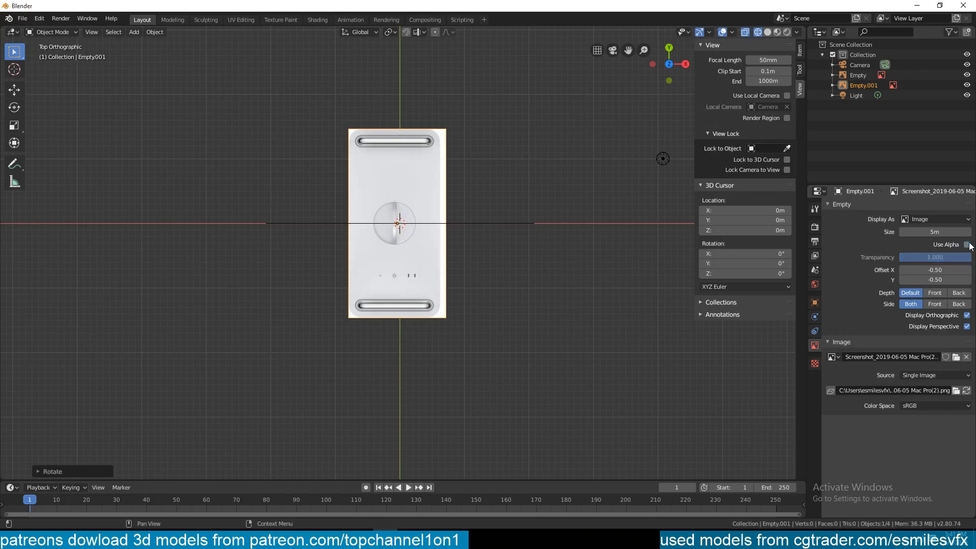
left_click_drag(969, 263, 938, 258)
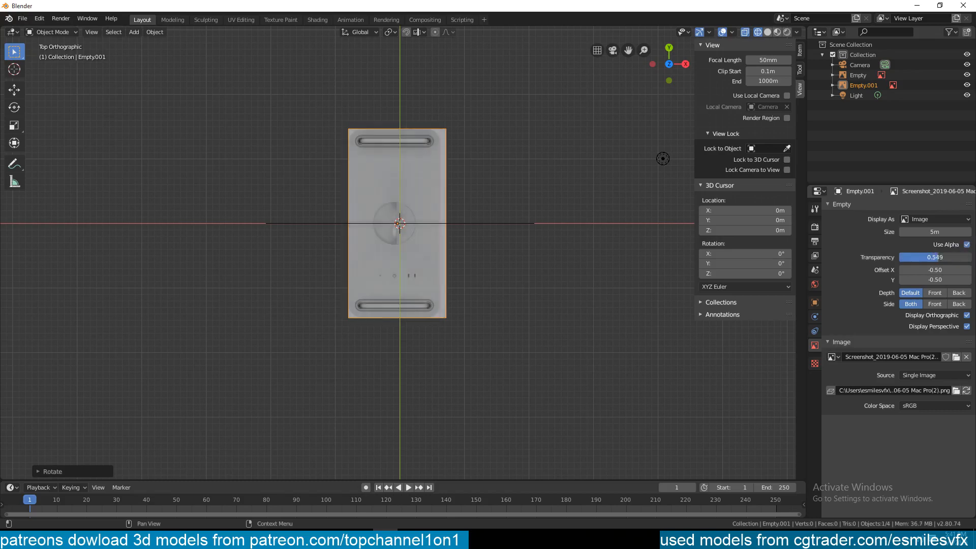
scroll(416, 333, "up", 4)
scroll(342, 212, "up", 2)
In the front view, rotate the top reference image 90 degrees about the X axis to overlay it on the front reference.
key("KP_1")
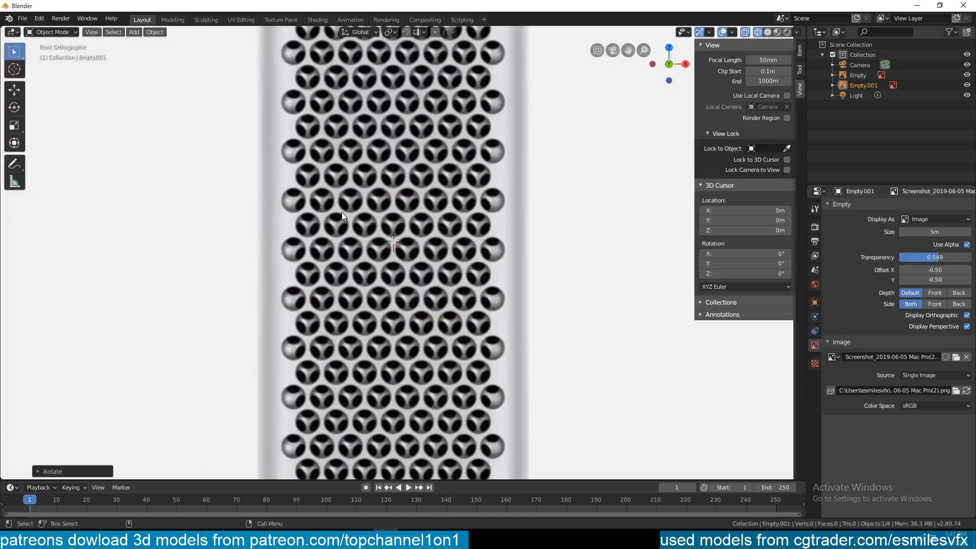
scroll(342, 212, "down", 5)
scroll(349, 202, "up", 3)
key("r")
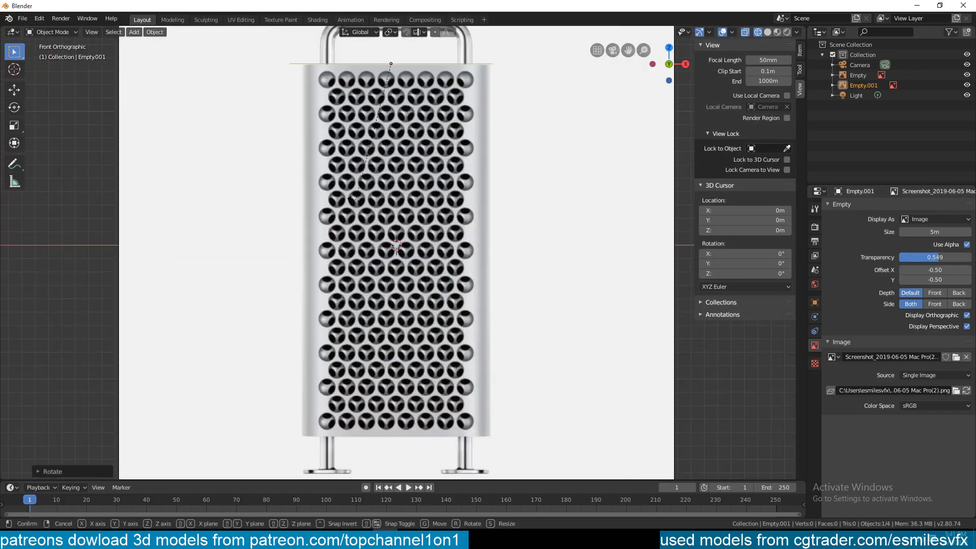
key("x")
key("9")
key("0")
key("Return")
Move the top reference image along X until its handle slot is centred over the front reference's case.
scroll(396, 207, "up", 3)
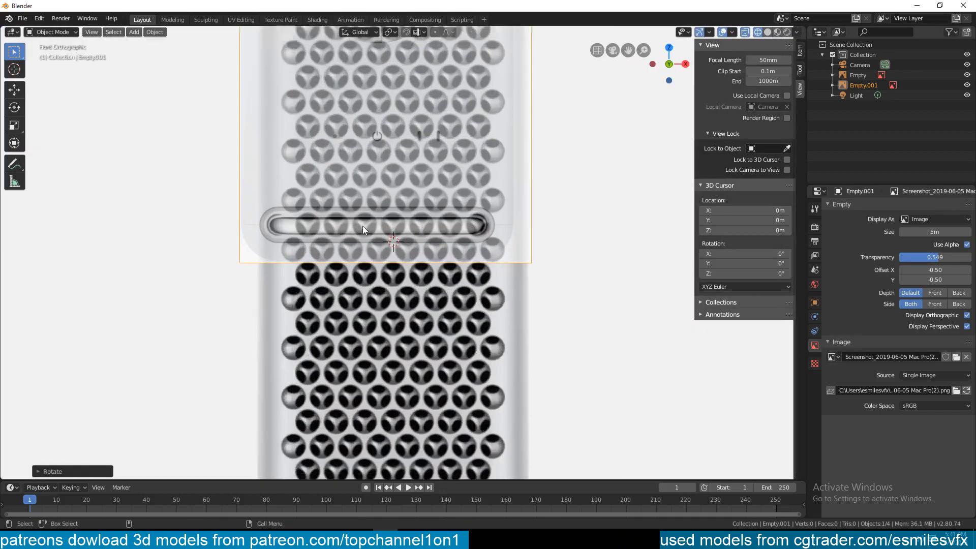
key("g")
key("x")
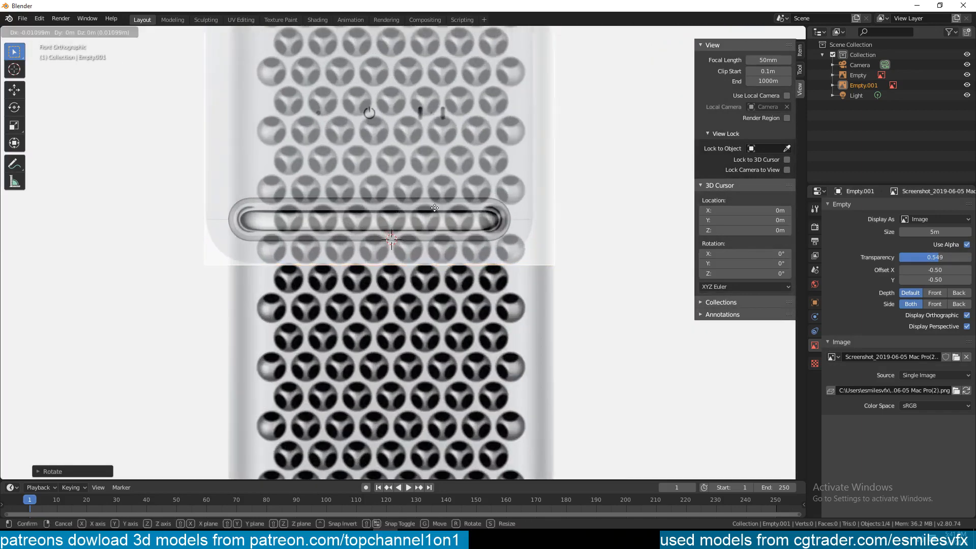
left_click(456, 207)
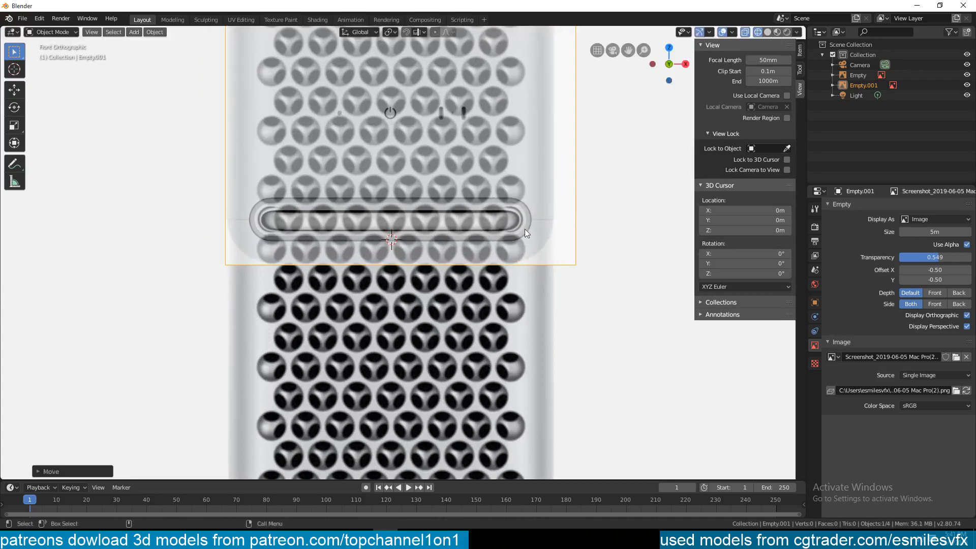
In the right view, rotate the top reference image by 90 degrees so it lies flat again.
scroll(542, 212, "down", 5)
key("KP_3")
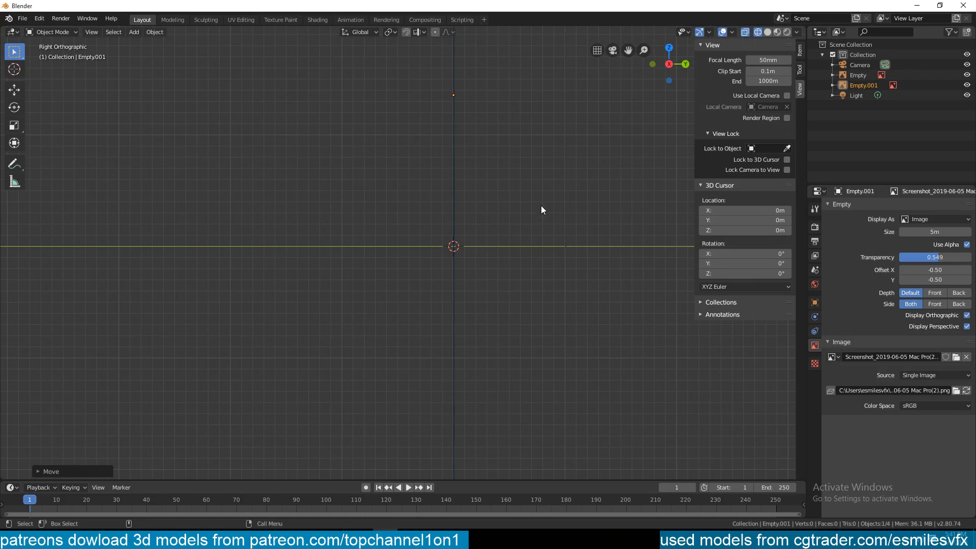
type("r90")
key("Return")
middle_click_drag(541, 206, 541, 205)
key("KP_7")
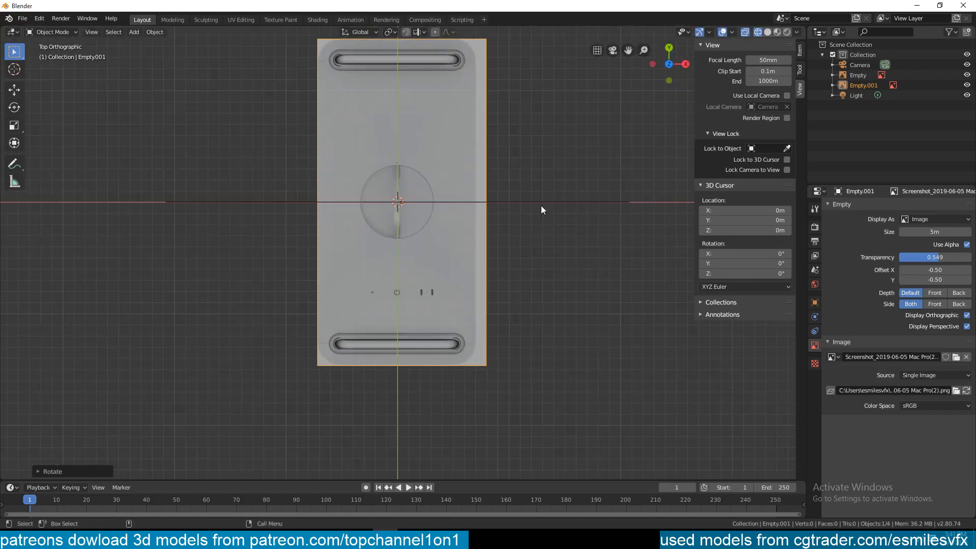
Set the top reference image's Transparency to 1.000 and check its alignment in the front and top views.
left_click_drag(936, 257, 973, 258)
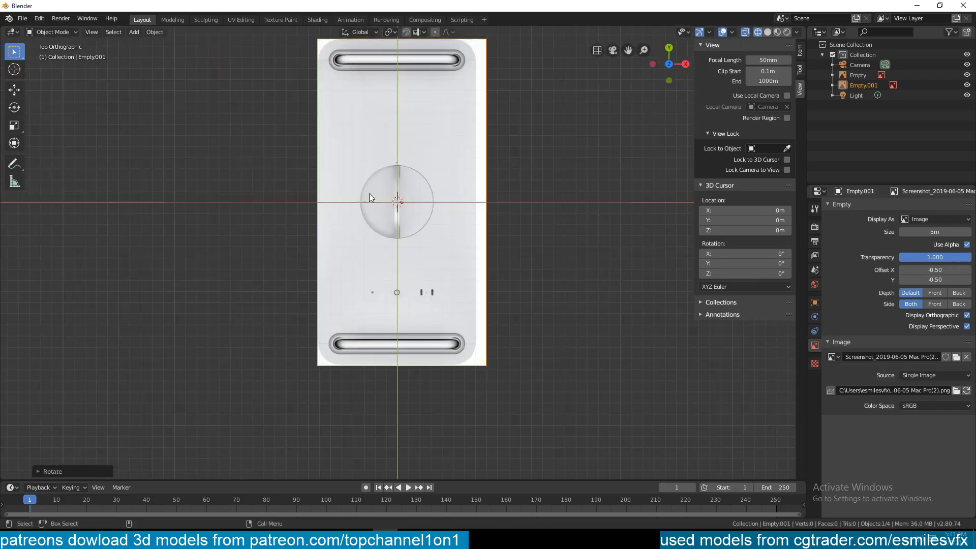
key("KP_1")
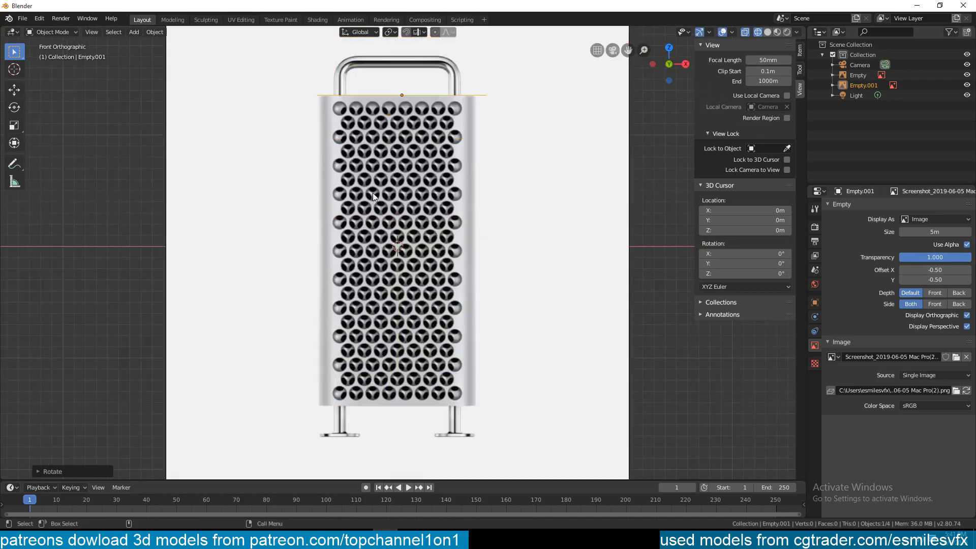
key("KP_7")
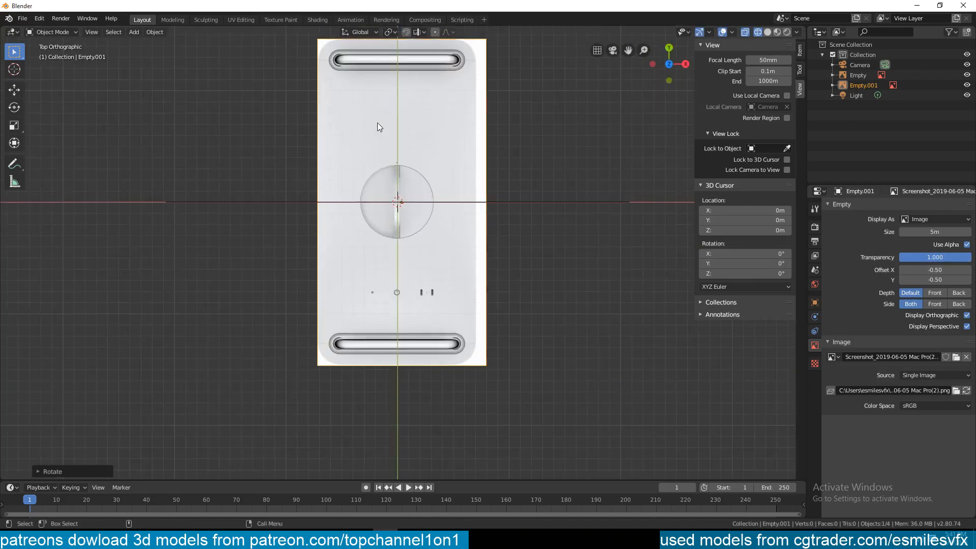
Add a mesh plane at the origin over the top reference image.
key("shift+a")
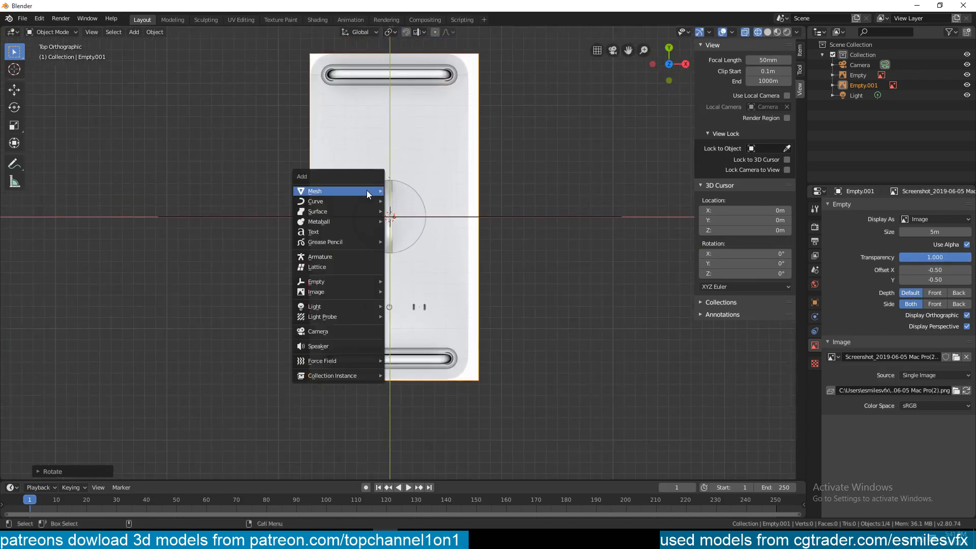
mouse_move(367, 190)
left_click(420, 185)
middle_click_drag(363, 116, 364, 161, "shift")
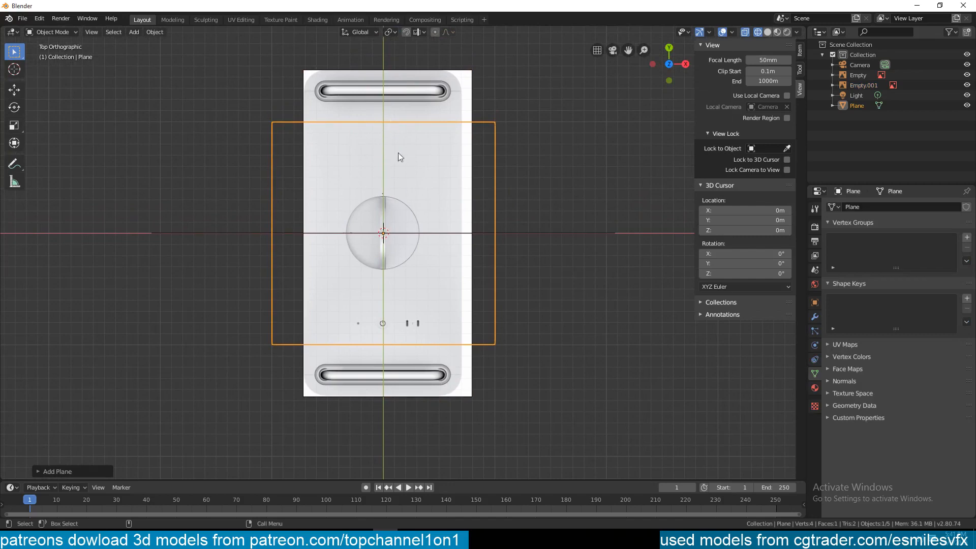
middle_click_drag(386, 160, 353, 150, "shift")
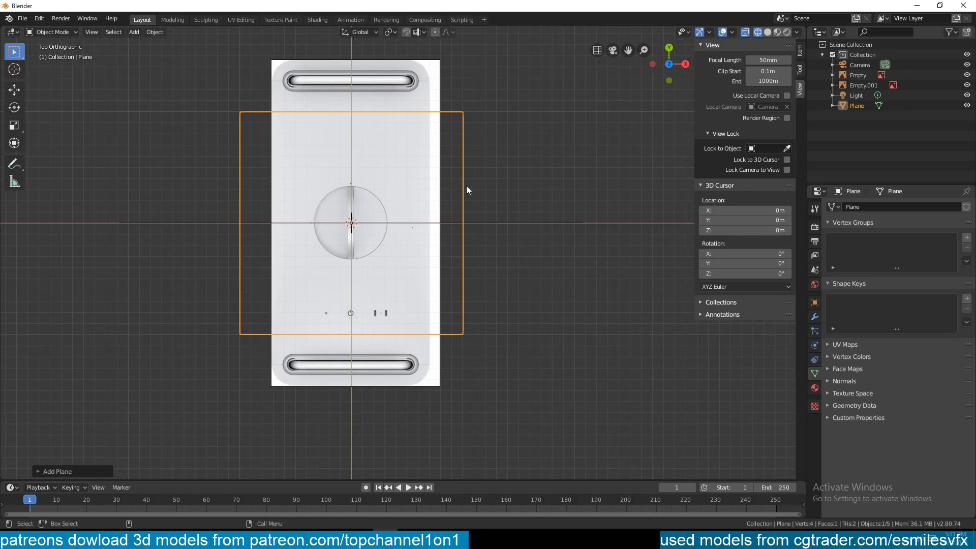
Scale the plane along X to about 0.69 so it matches the width of the case in the top reference.
key("s")
key("x")
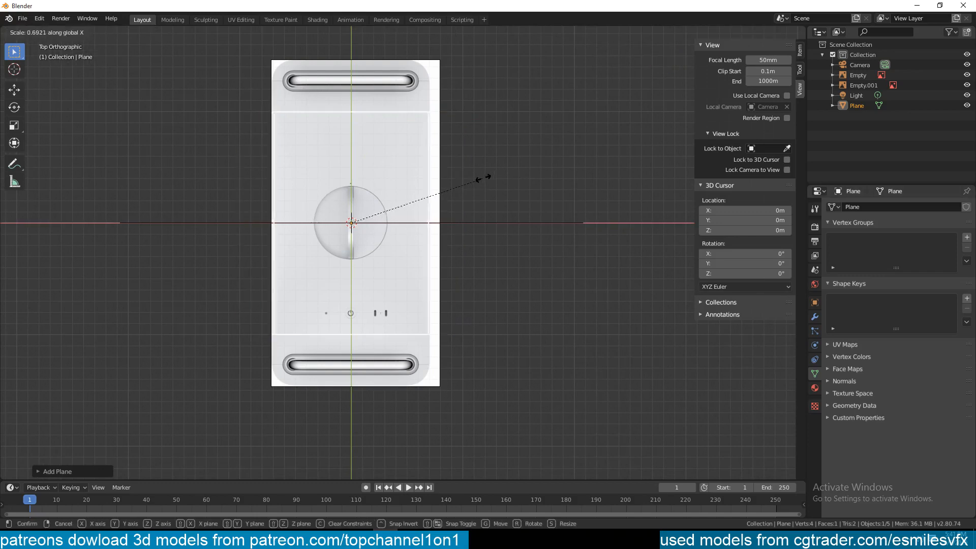
left_click(481, 178)
middle_click_drag(490, 190, 472, 133)
key("g")
key("z")
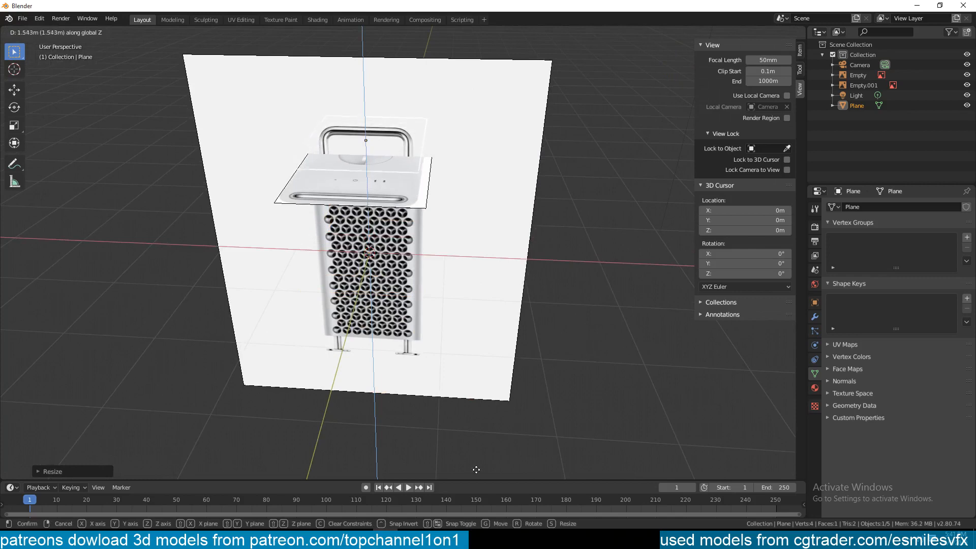
key("Escape")
Switch the viewport to solid shading and raise the plane along Z until it sits just above the top reference image.
mouse_move(488, 385)
middle_mouse_down()
mouse_move(371, 441)
mouse_move(337, 416)
mouse_move(345, 410)
middle_mouse_up()
key("z")
left_click(463, 393)
key("g")
key("z")
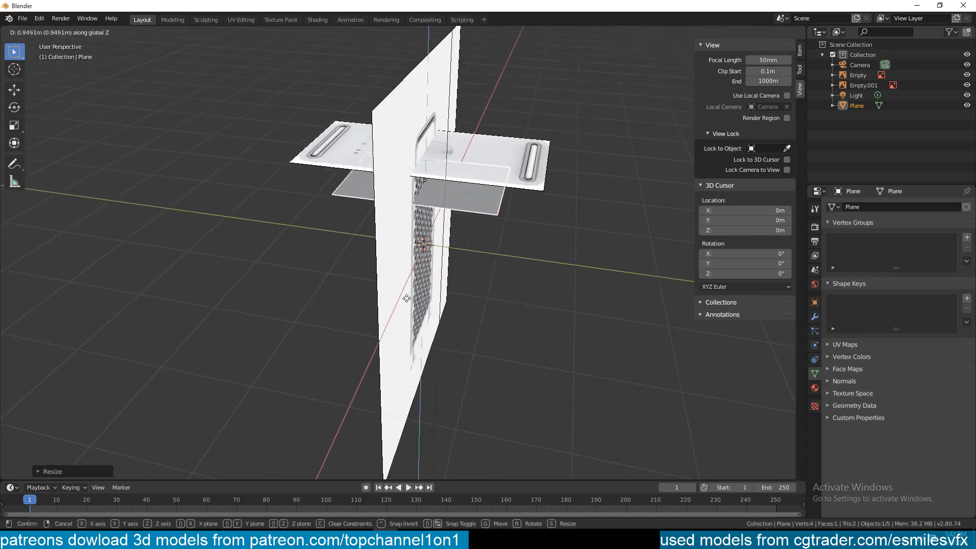
left_click(423, 267)
Set the solid viewport shading color to Random and hide the viewport's sidebar.
key("KP_7")
scroll(547, 273, "up", 2)
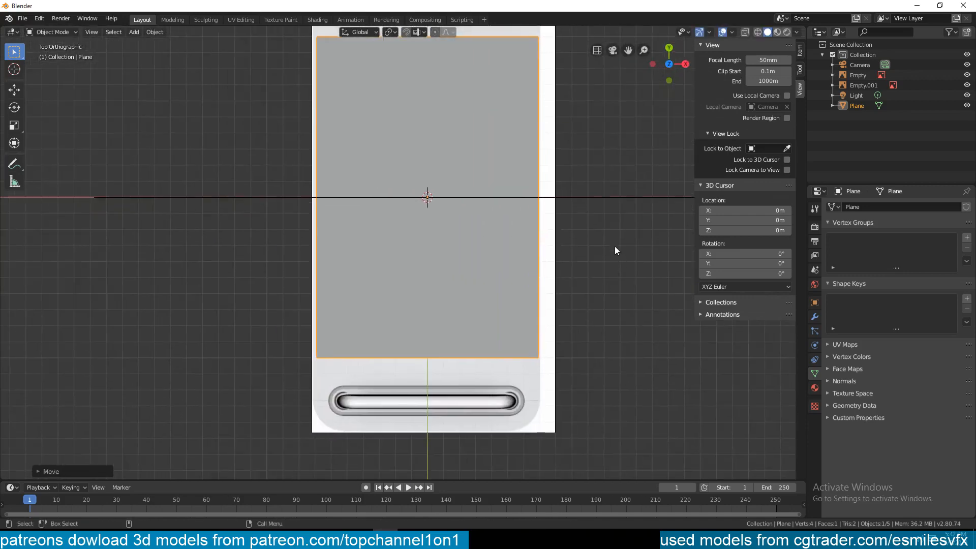
key("n")
left_click(796, 32)
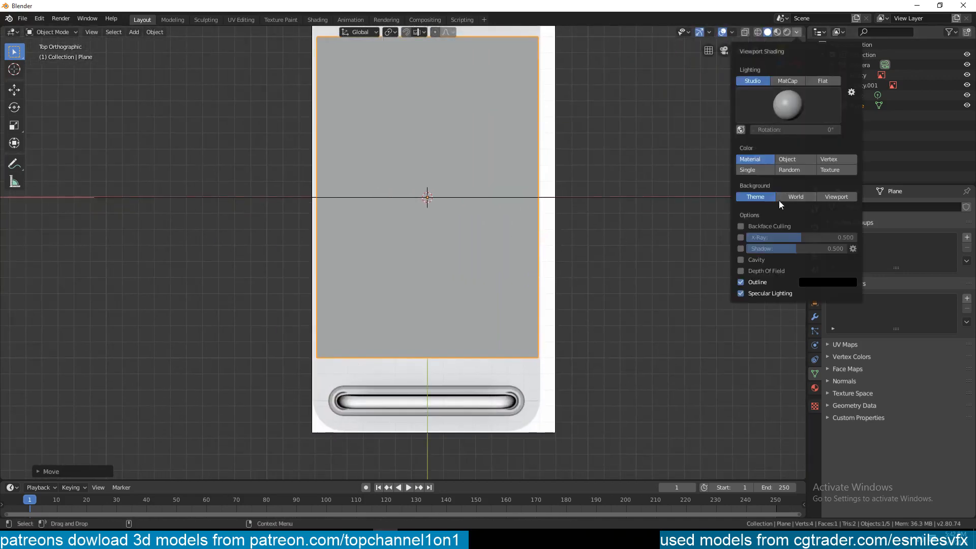
left_click(790, 170)
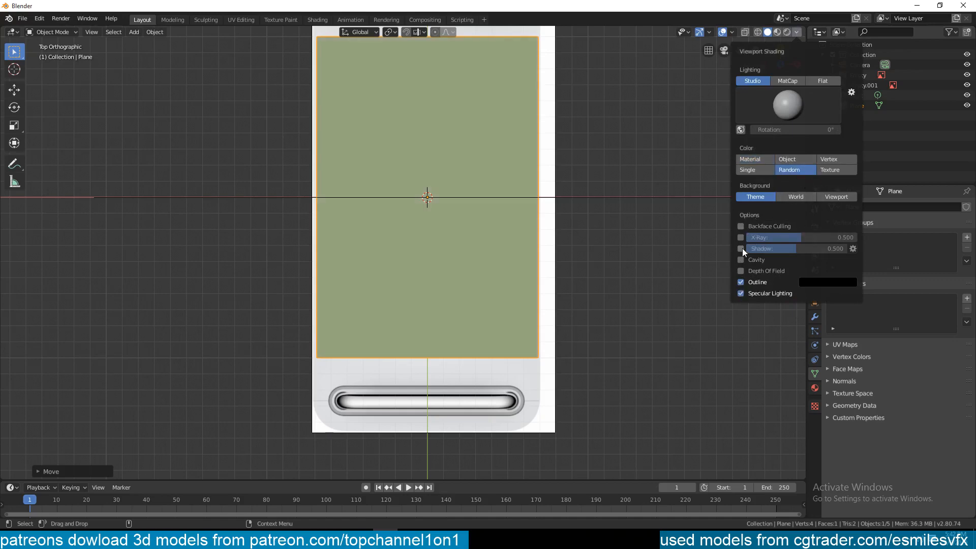
middle_click_drag(529, 250, 451, 273, "shift")
key("n")
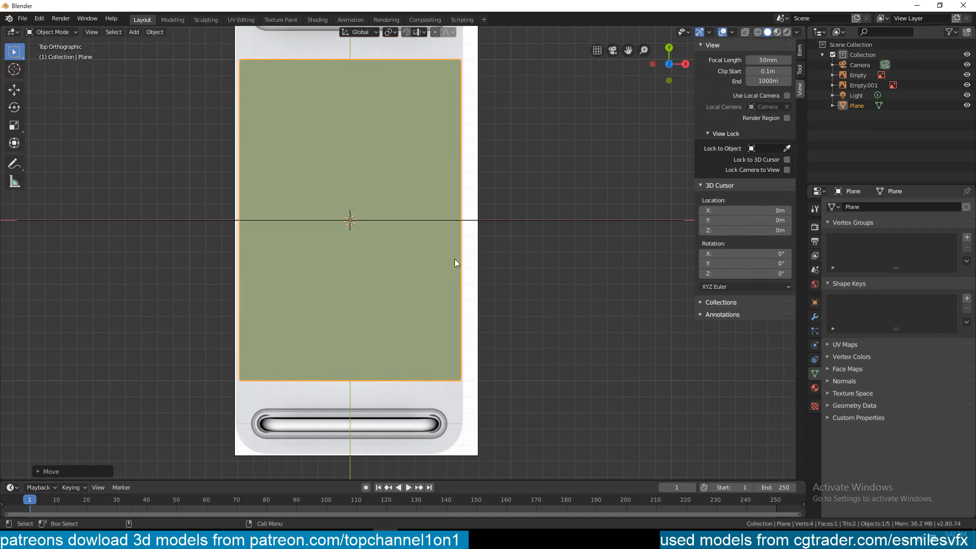
key("n")
Switch the viewport to wireframe shading so the top reference shows through the plane.
key("z")
left_click(245, 255)
middle_click_drag(265, 254, 278, 215, "shift")
scroll(459, 261, "up", 1)
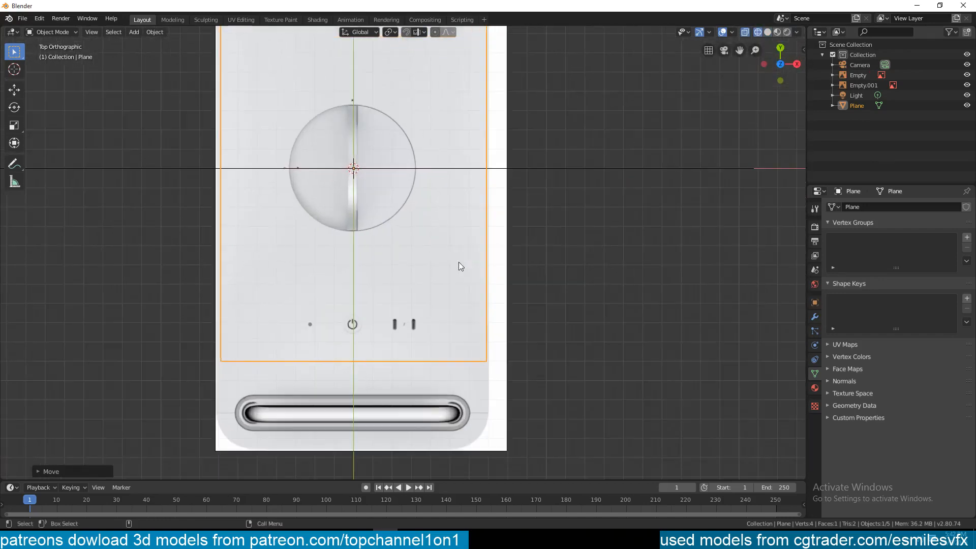
Nudge the plane about 0.005 m along X and enlarge it slightly toward the case edges in the top reference.
middle_click_drag(458, 261, 466, 210, "shift")
middle_click_drag(471, 247, 472, 298, "shift")
scroll(461, 216, "up", 2)
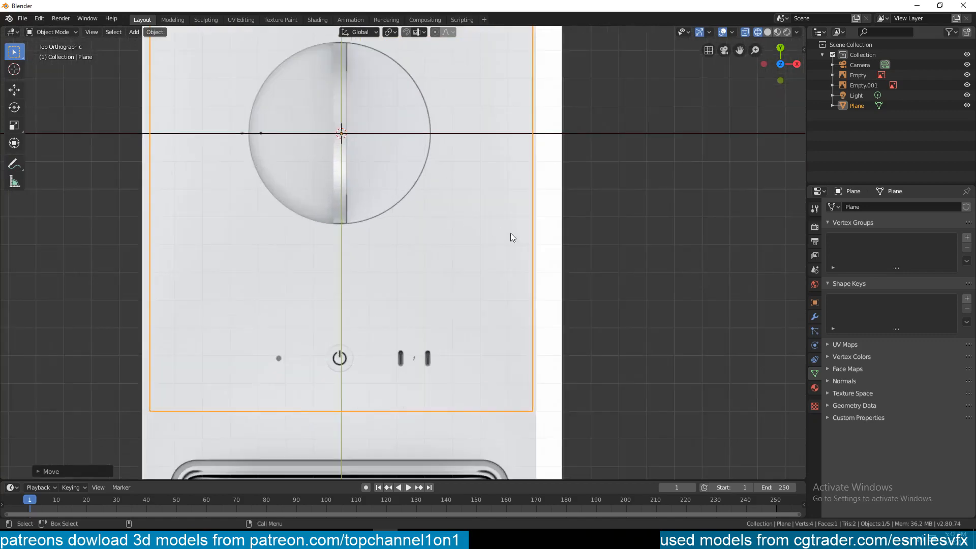
key("g")
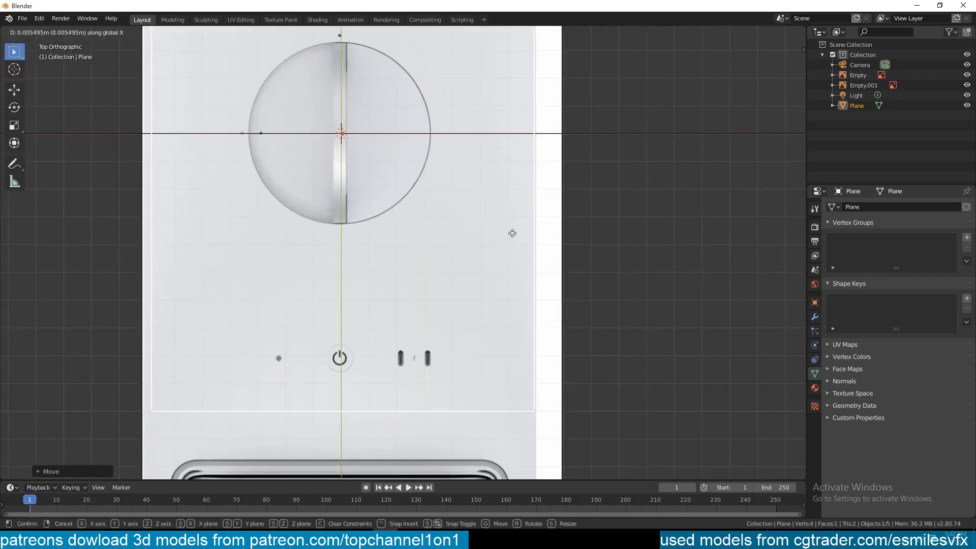
left_click(512, 233)
key("s")
left_click(520, 217)
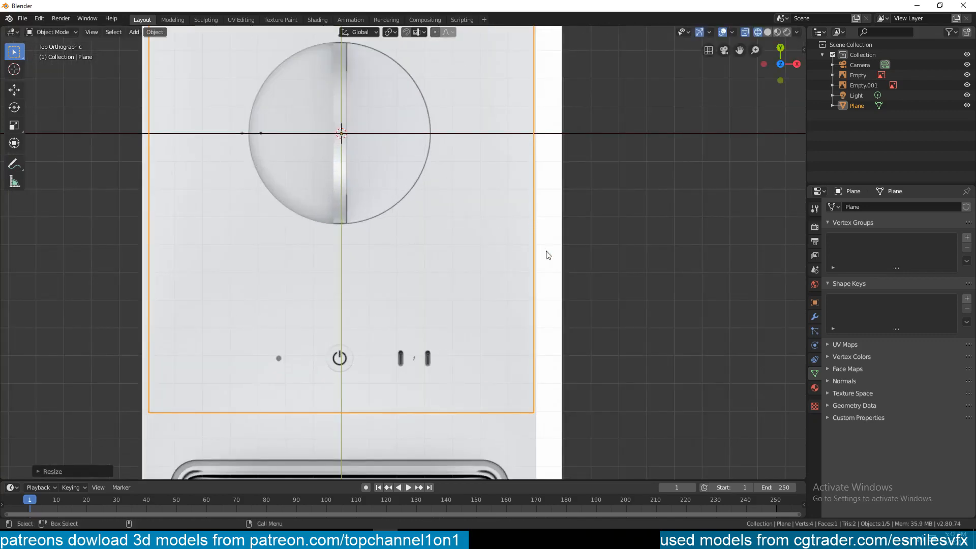
Scale the plane up slightly more until its left edge reaches the edge of the top reference image.
middle_click_drag(494, 386, 517, 303, "shift")
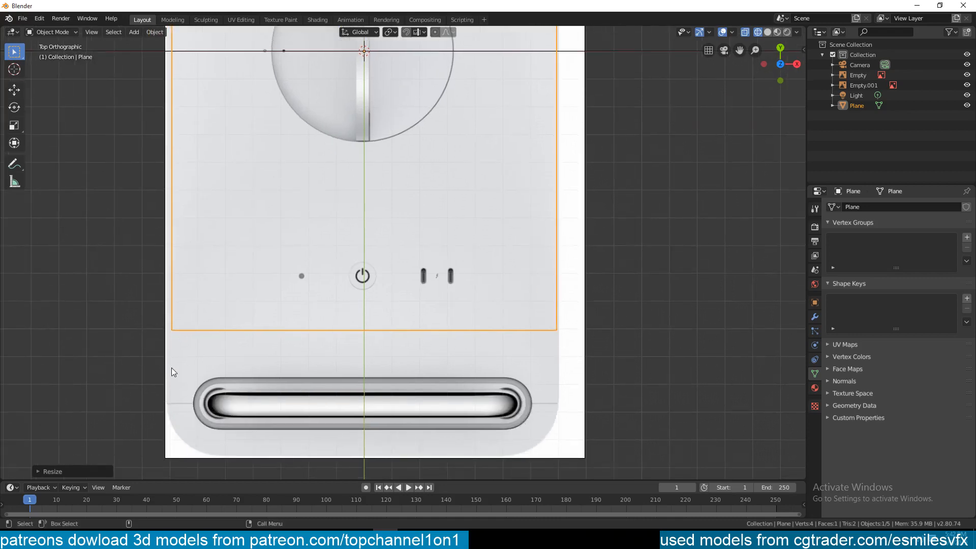
middle_click_drag(172, 368, 212, 275, "shift")
key("s")
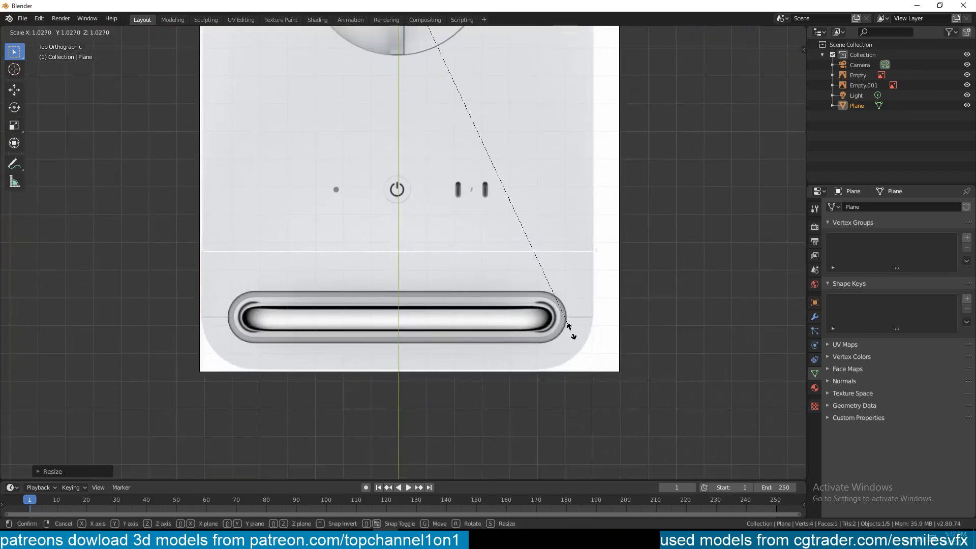
left_click(573, 334)
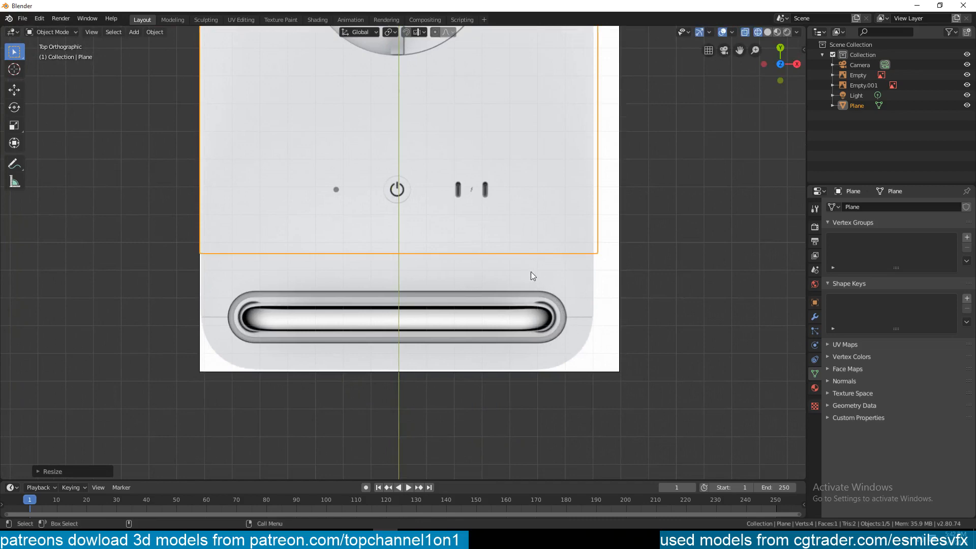
scroll(606, 227, "down", 2)
middle_click_drag(602, 243, 599, 301, "shift")
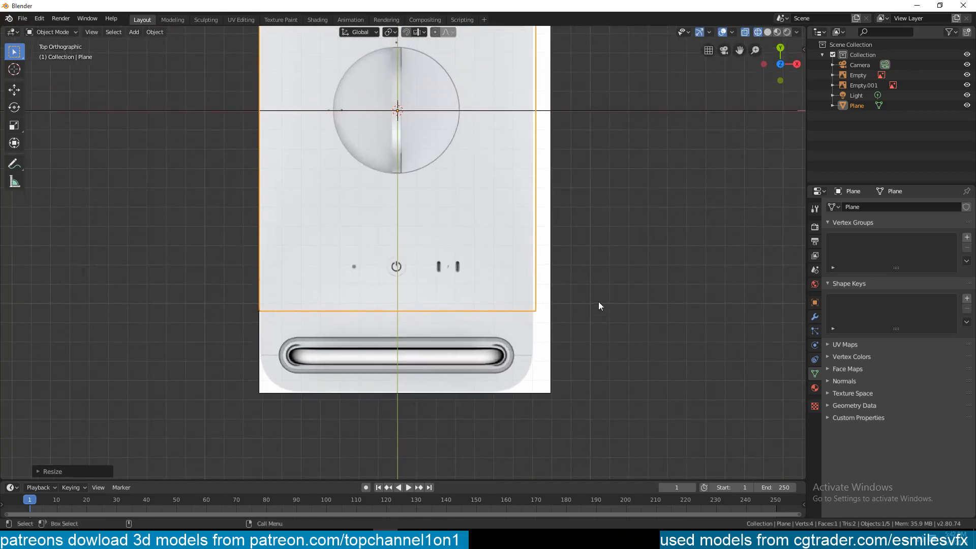
Nudge the plane sideways and rescale it slightly so its side edges line up with the case in the top reference.
key("g")
left_click(591, 222)
key("s")
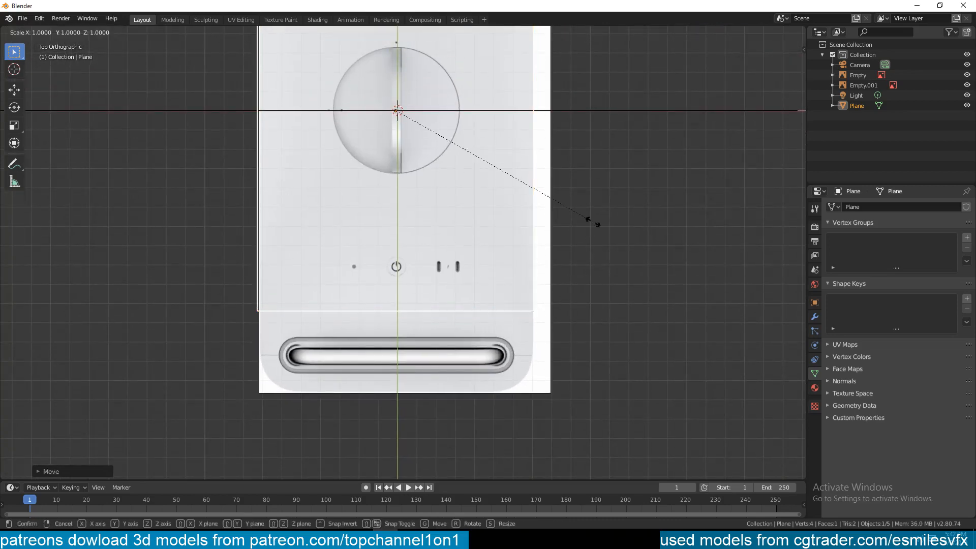
left_click(591, 224)
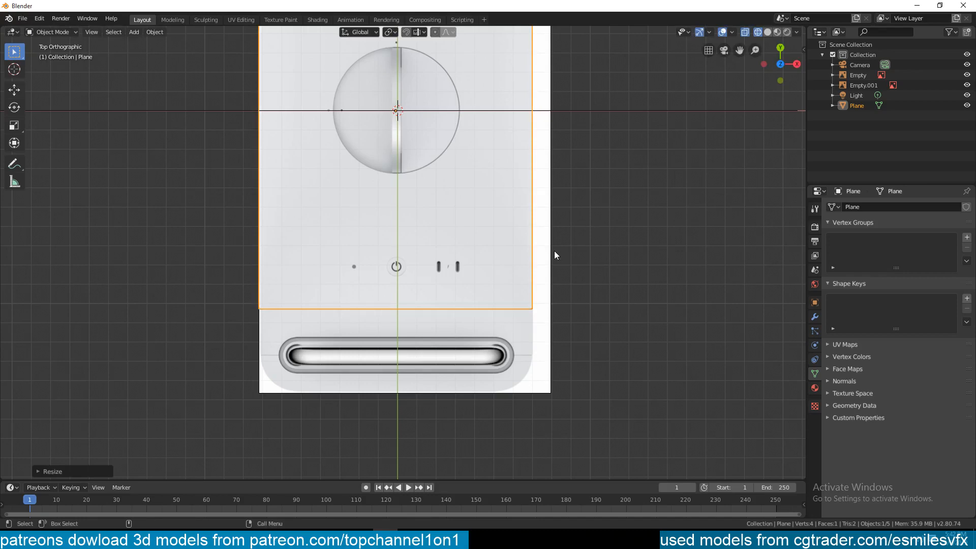
Add a centred loop cut running across the plane's width at the origin, without sliding it.
scroll(554, 254, "down", 3)
scroll(523, 267, "up", 1, "shift")
key("Tab")
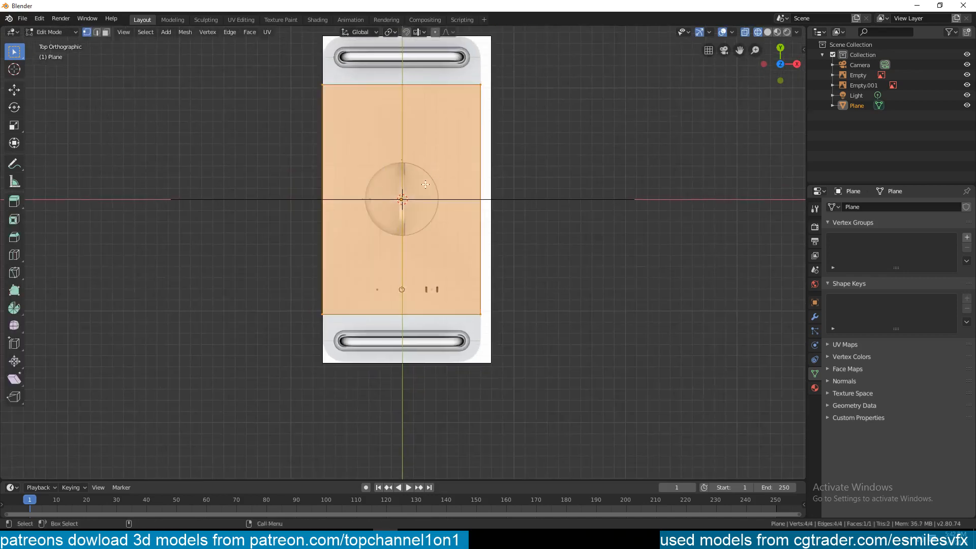
key("ctrl+r")
right_click(349, 203)
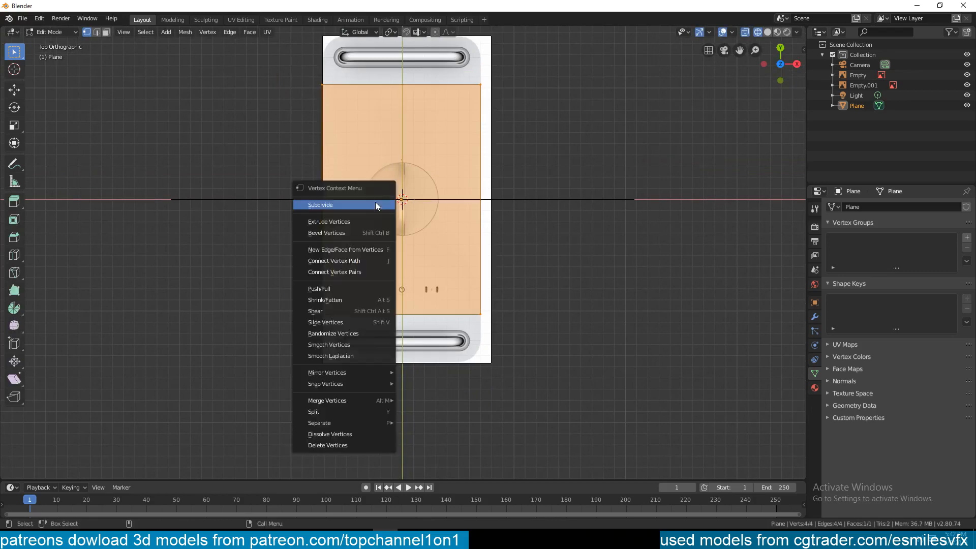
key("ctrl+r")
left_click(327, 200)
right_click(327, 200)
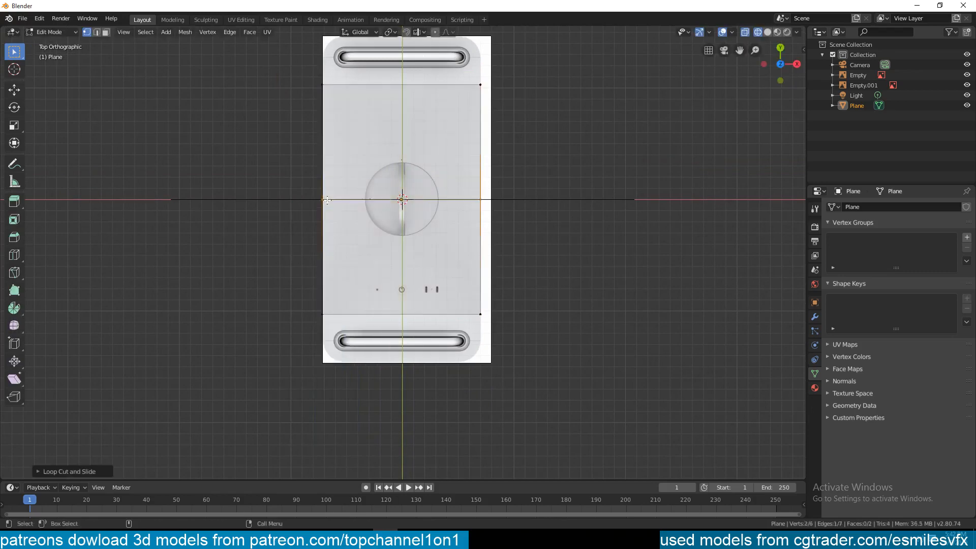
Delete the plane's two upper corner vertices in top view, keeping only the half below the X axis.
middle_click_drag(523, 224, 470, 186)
key("Tab")
key("z")
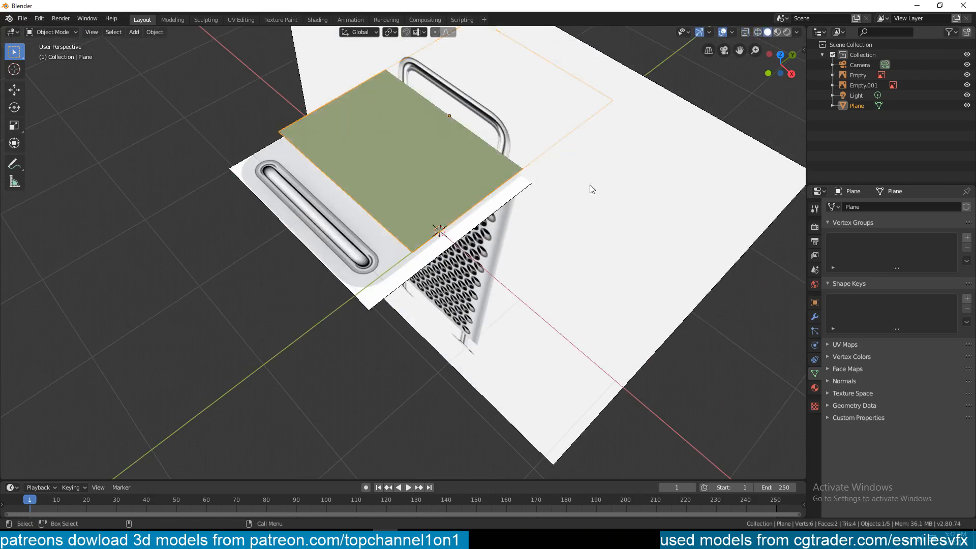
key("KP_7")
key("Tab")
key("z")
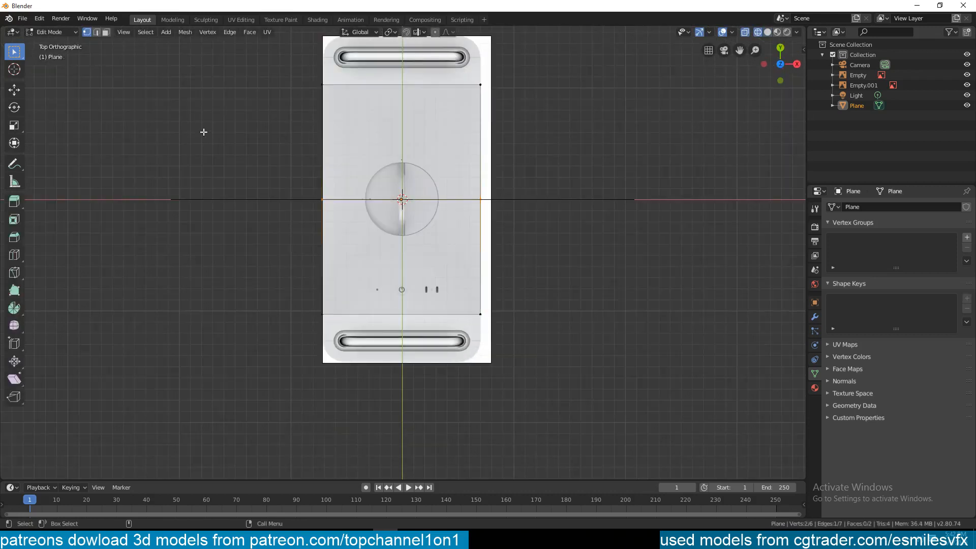
right_click(418, 79)
left_click(433, 98)
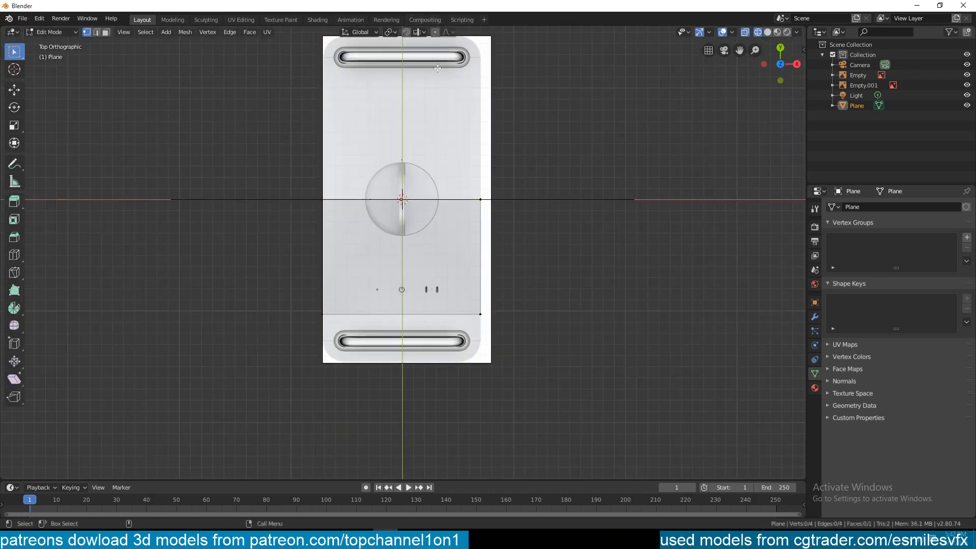
Try deleting the two right-hand vertices of the remaining half plane, and undo the deletion.
left_click(496, 249, "alt")
key("x")
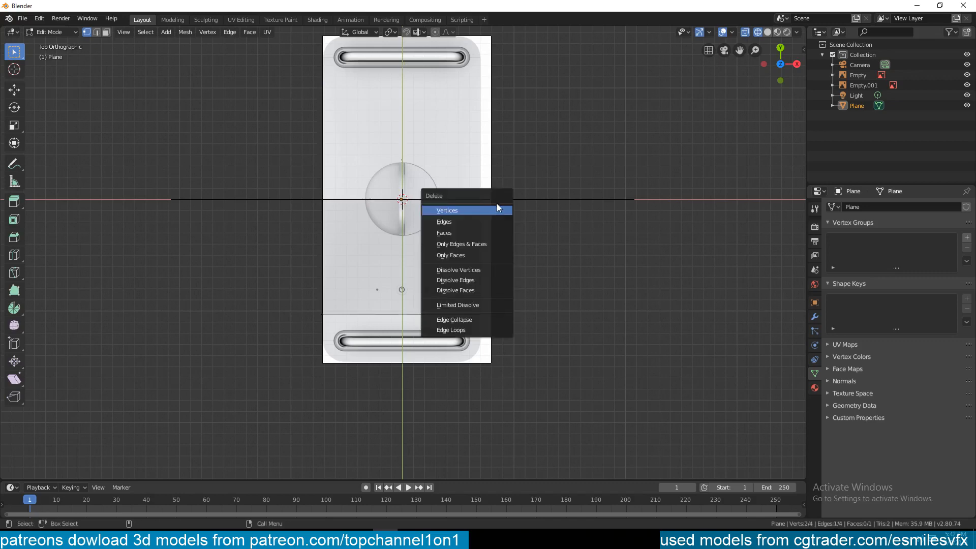
left_click(458, 210)
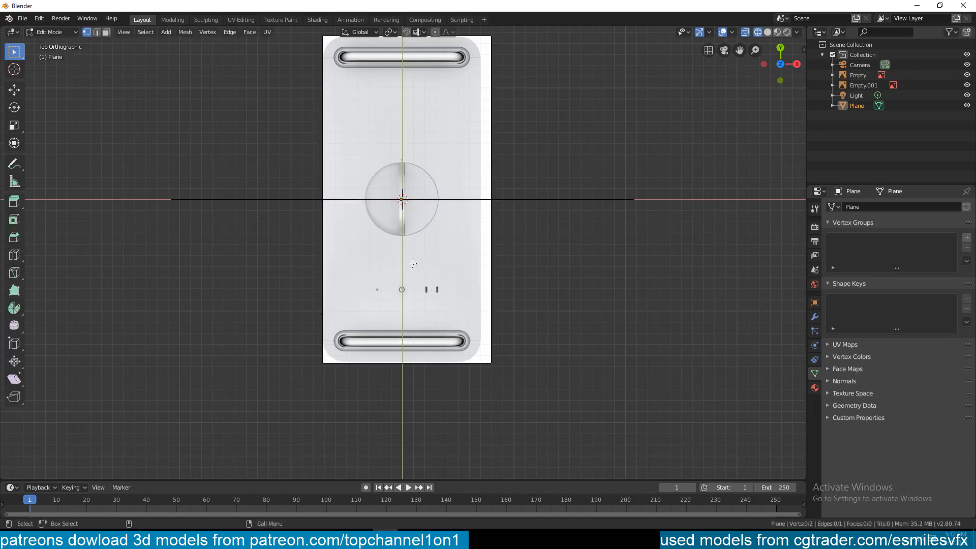
middle_click_drag(413, 264, 481, 194)
key("ctrl+z")
key("ctrl+z")
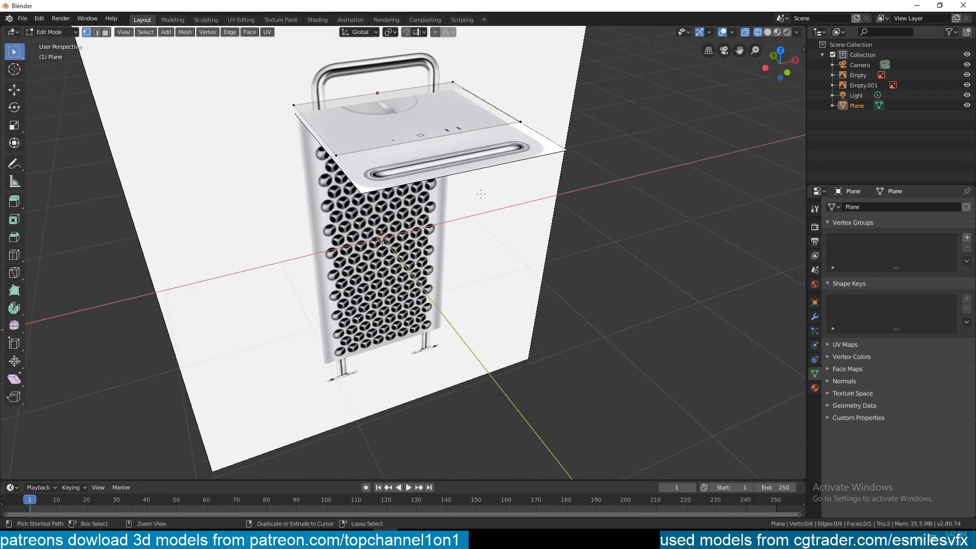
Cut the half plane lengthwise through its centre with an unslid edge loop and delete the vertices of its right side.
key("ctrl+r")
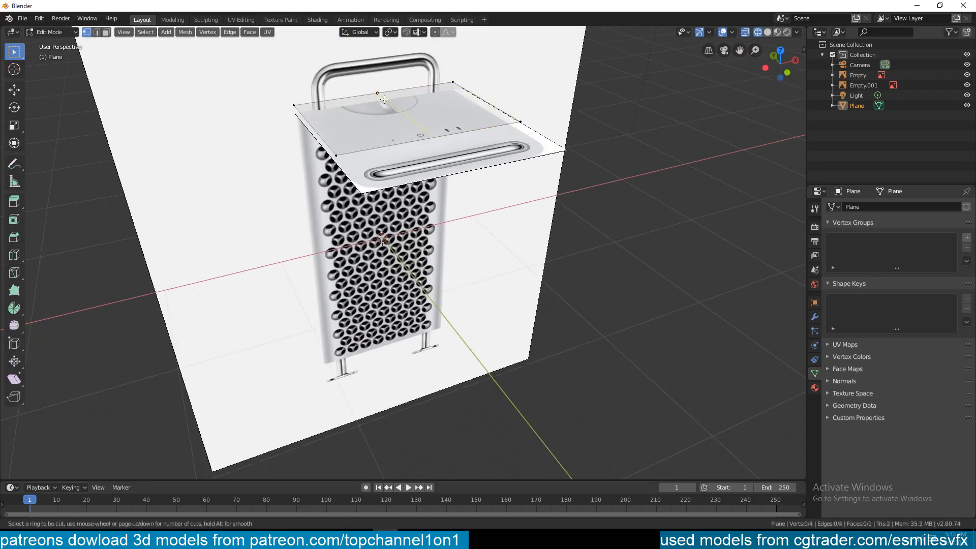
left_click(408, 129)
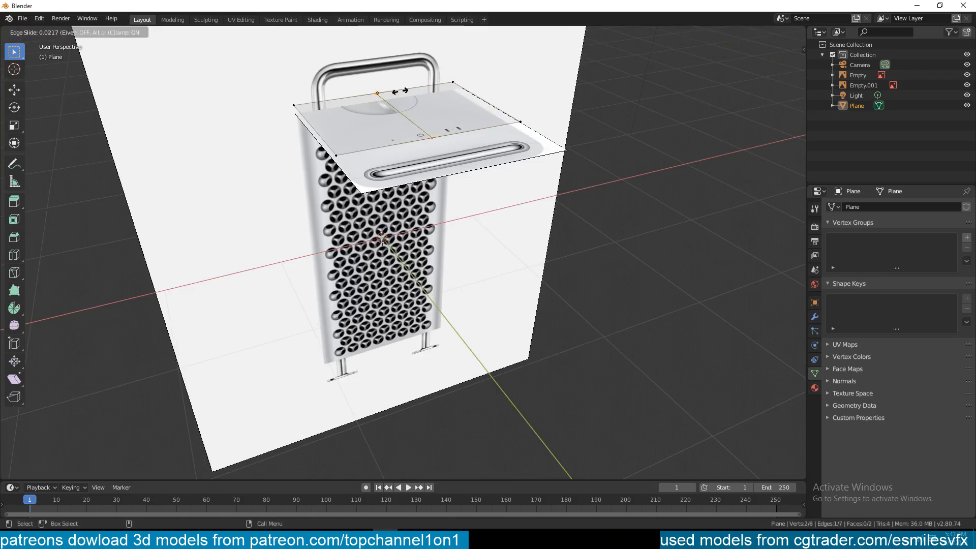
right_click(466, 107)
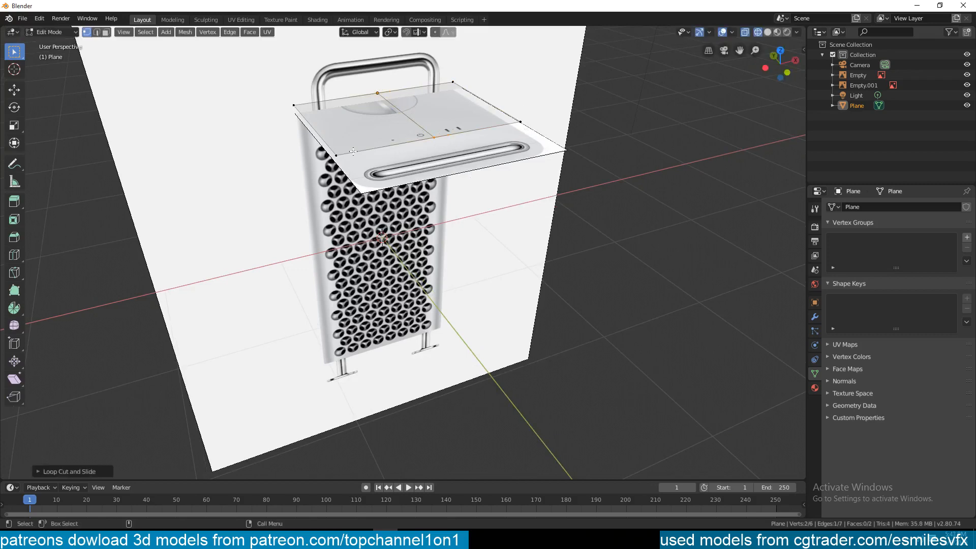
key("x")
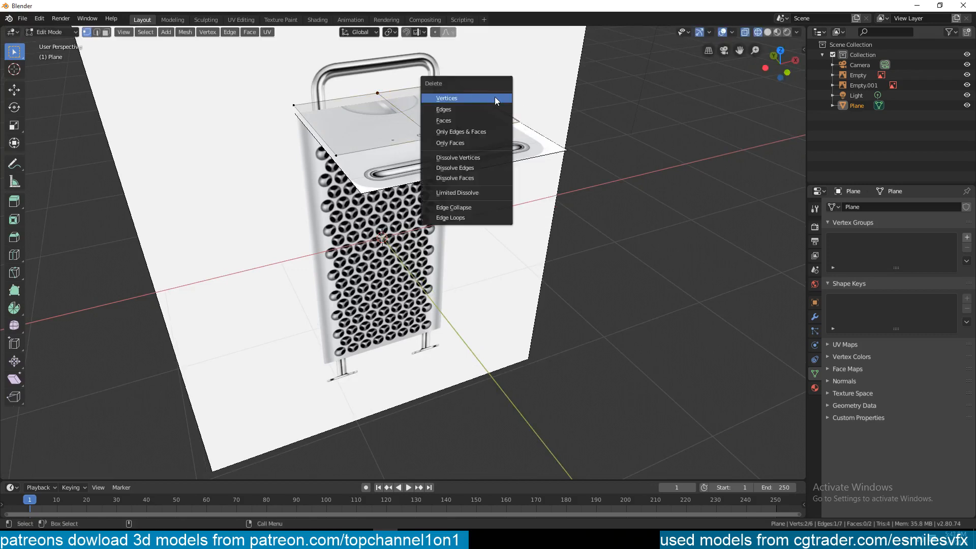
left_click(499, 99)
Return to Object Mode and add a Mirror modifier to the quarter plane.
key("Tab")
left_click(814, 317)
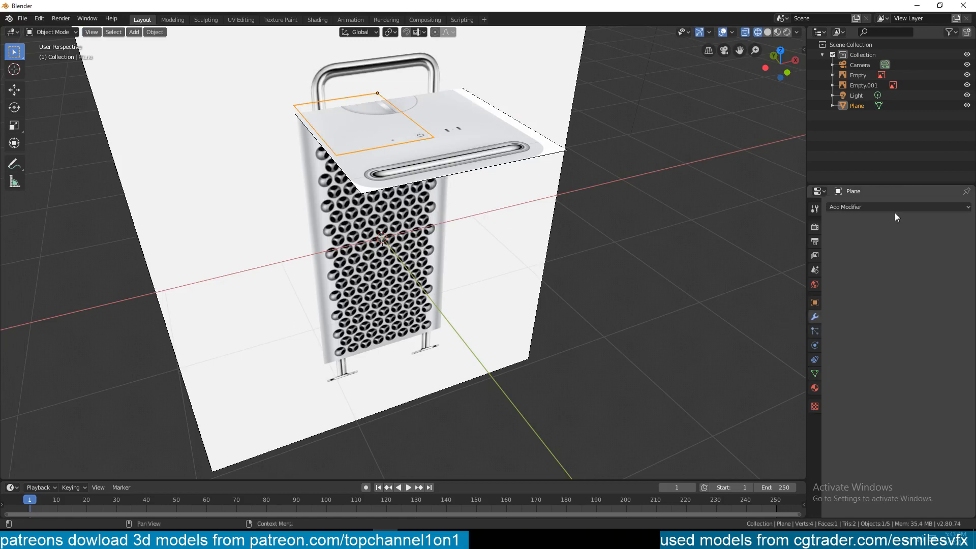
left_click(895, 210)
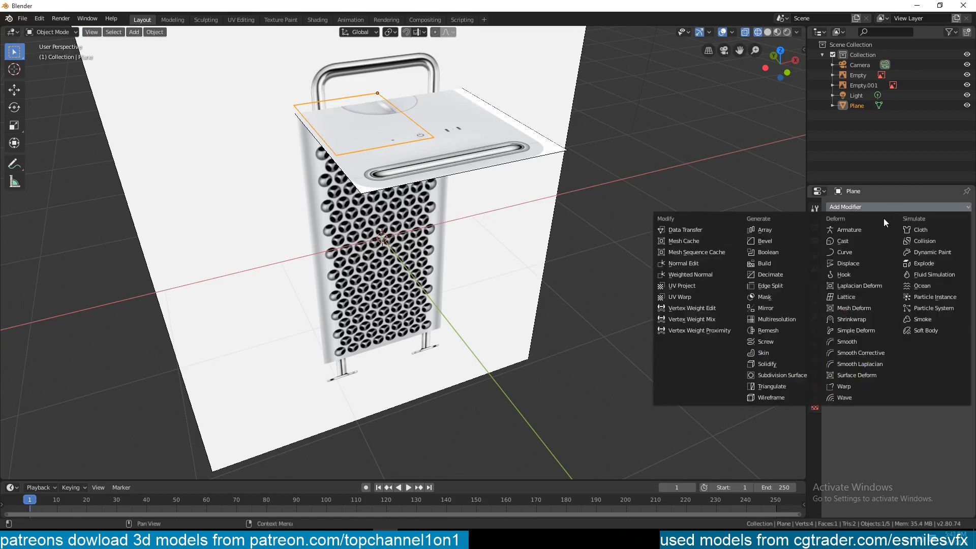
left_click(778, 308)
Set the top reference image's transparency to about 0.396 so the plane's edges are easier to see.
key("KP_7")
scroll(461, 230, "up", 2)
middle_click_drag(407, 197, 415, 109, "shift")
scroll(440, 308, "up", 3)
key("Tab")
left_click(217, 245)
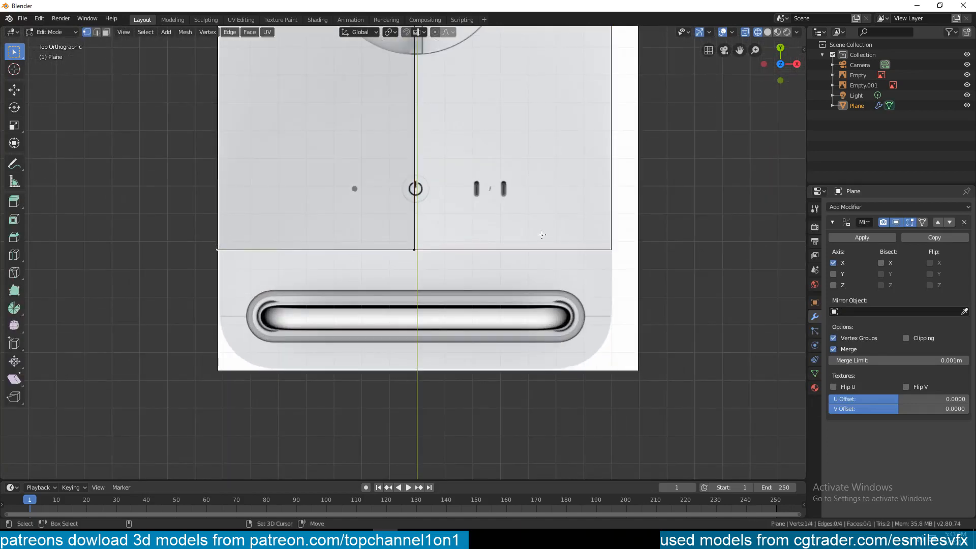
key("Tab")
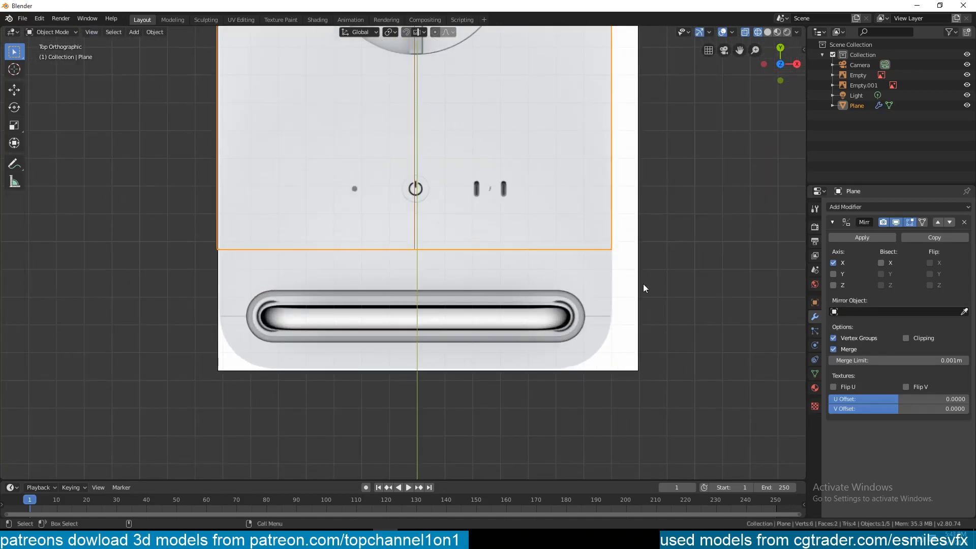
left_click(636, 283)
left_click(815, 345)
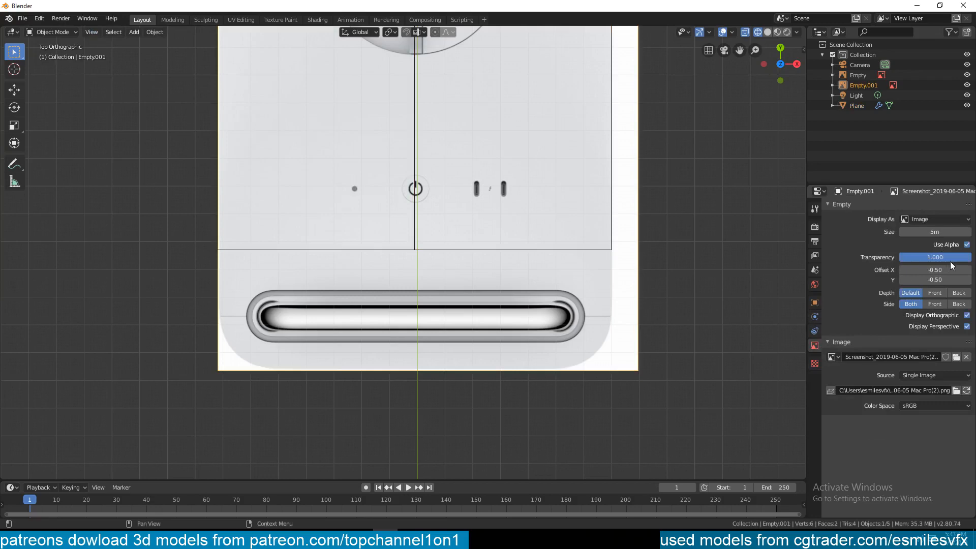
left_click_drag(952, 265, 927, 266)
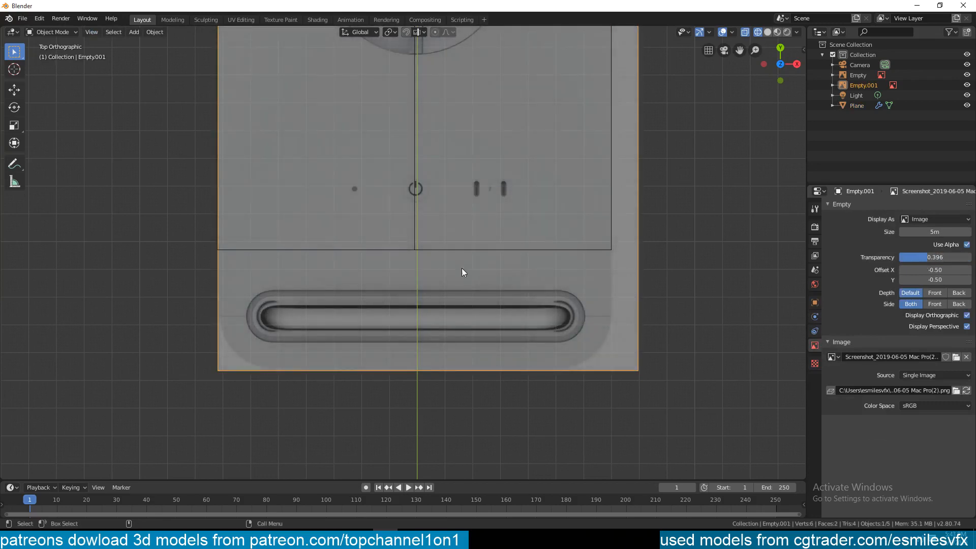
Extrude the plane's lower edge along negative Y past the handle slot in the top reference, and return to Object Mode.
middle_click_drag(462, 267, 419, 246, "shift")
left_click(507, 232)
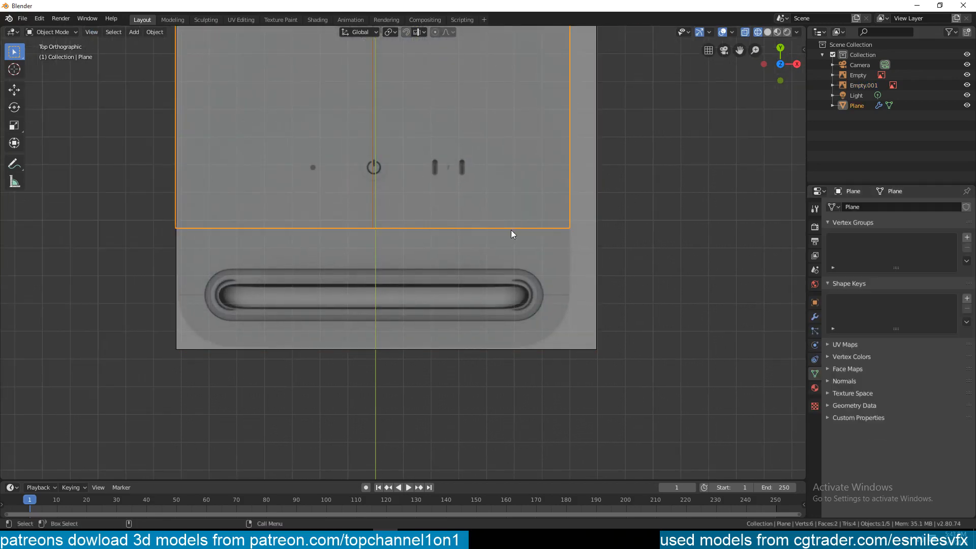
key("Tab")
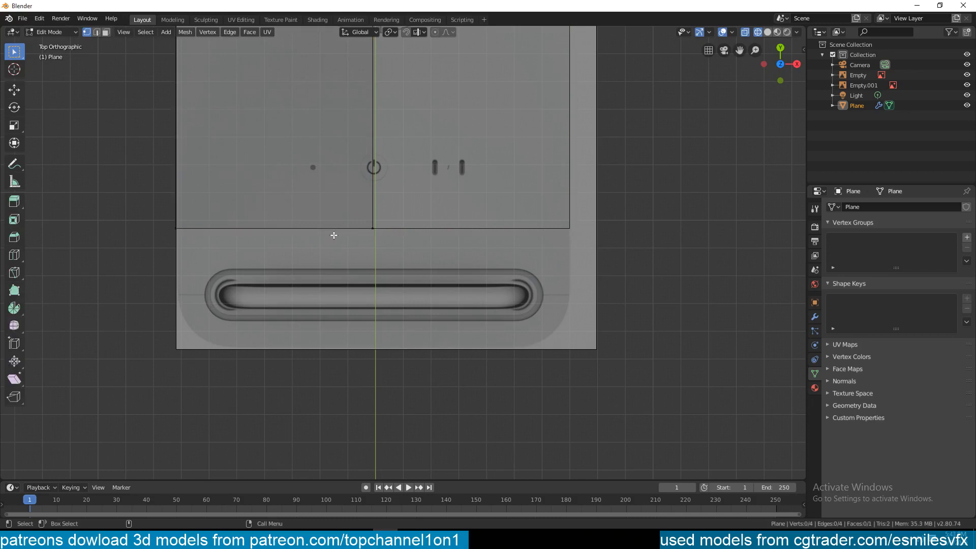
key("2")
left_click(322, 229)
scroll(410, 240, "down", 4)
middle_click_drag(408, 245, 407, 309, "shift")
middle_click_drag(367, 233, 348, 335, "shift")
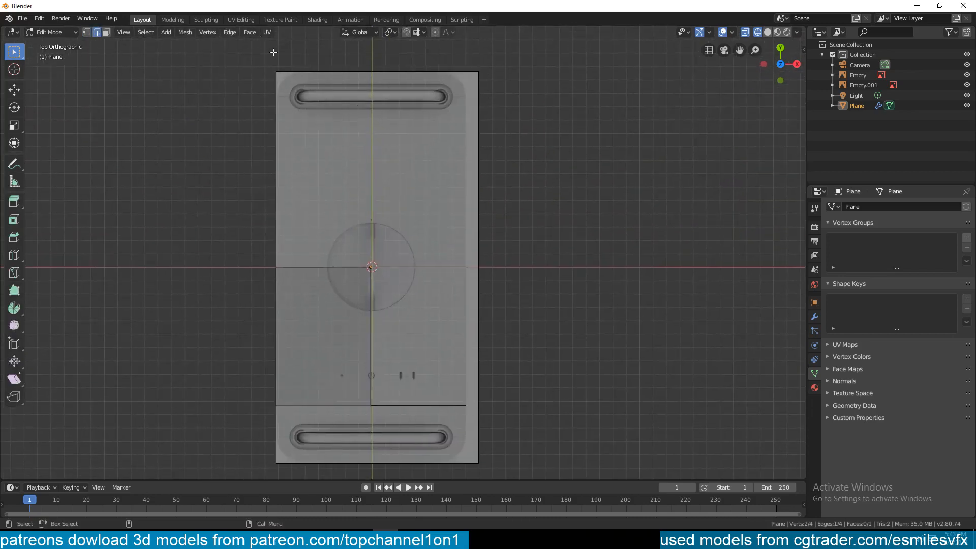
middle_click_drag(373, 159, 387, 51, "shift")
key("e")
key("y")
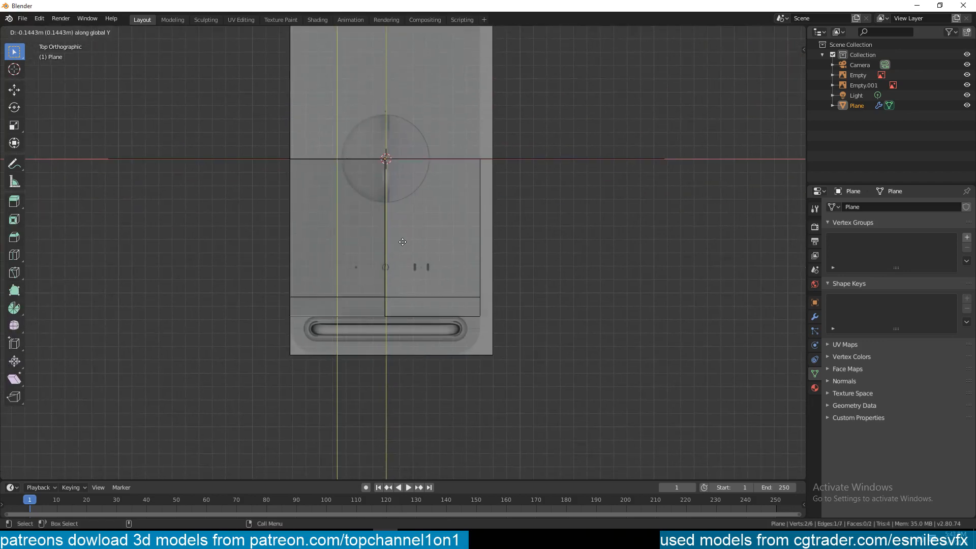
left_click(408, 271)
key("Tab")
middle_click_drag(408, 271, 462, 246)
key("KP_7")
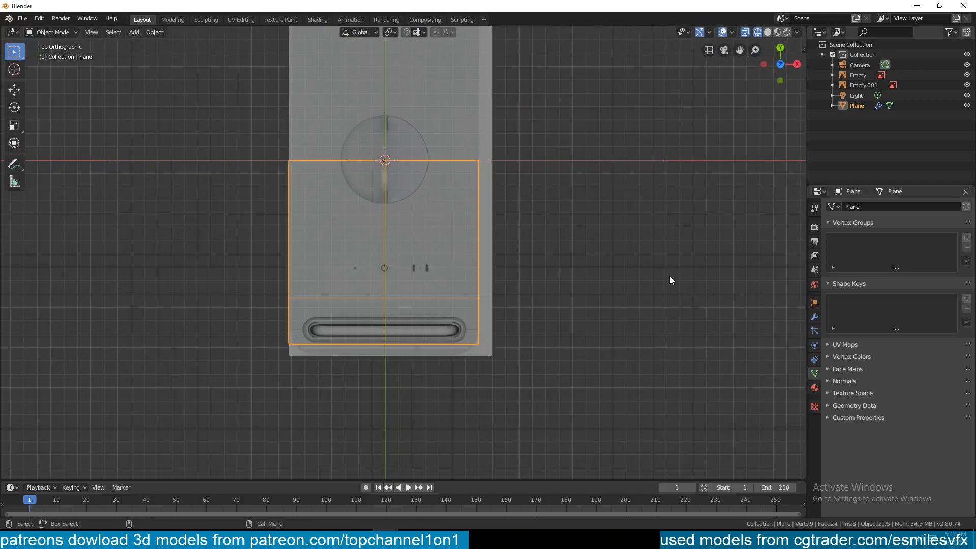
Enable the Y axis in the plane's Mirror modifier in addition to X.
left_click(815, 316)
middle_click_drag(284, 177, 283, 191, "shift")
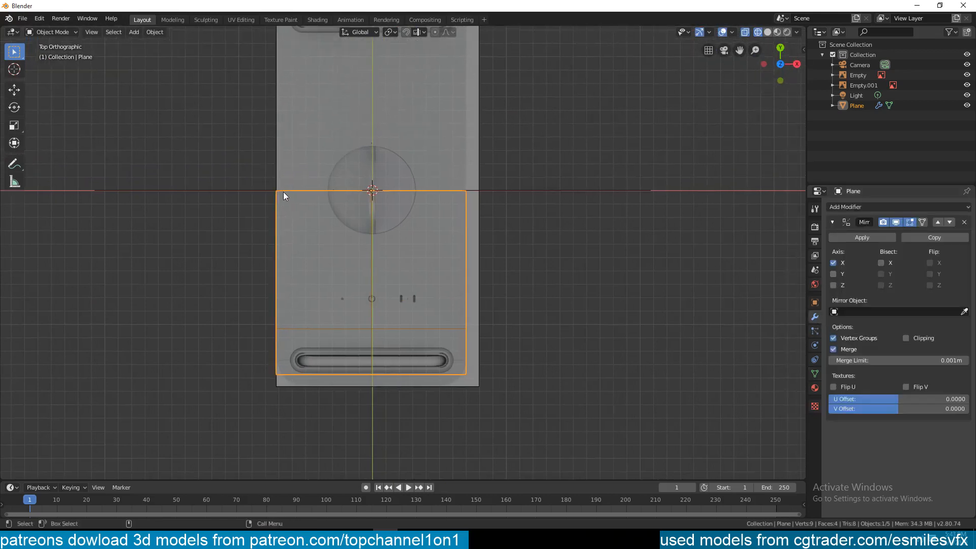
left_click(833, 274)
middle_click_drag(417, 183, 420, 229, "shift")
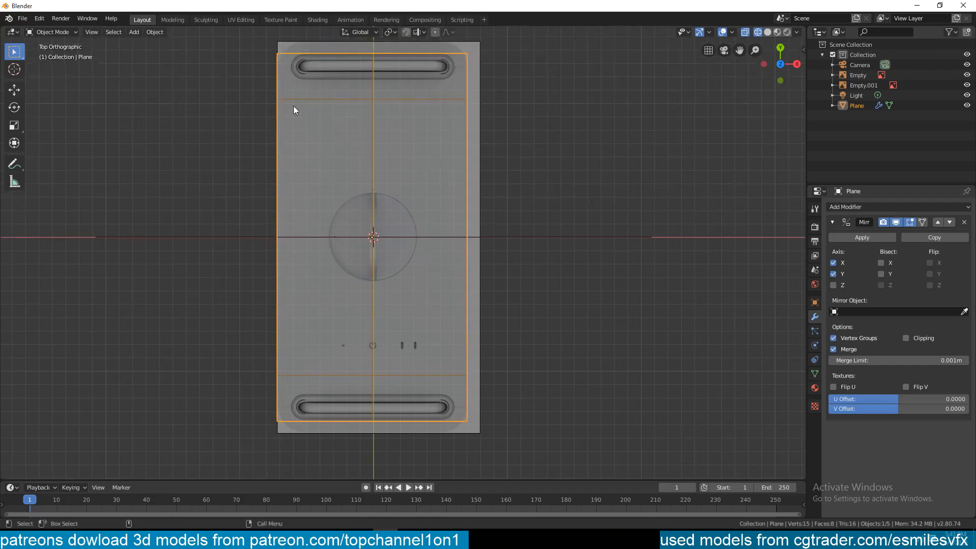
Move the plane's lower edge about 0.085 m along negative Y to the end of the case in the top reference.
middle_click_drag(356, 213, 343, 117, "shift")
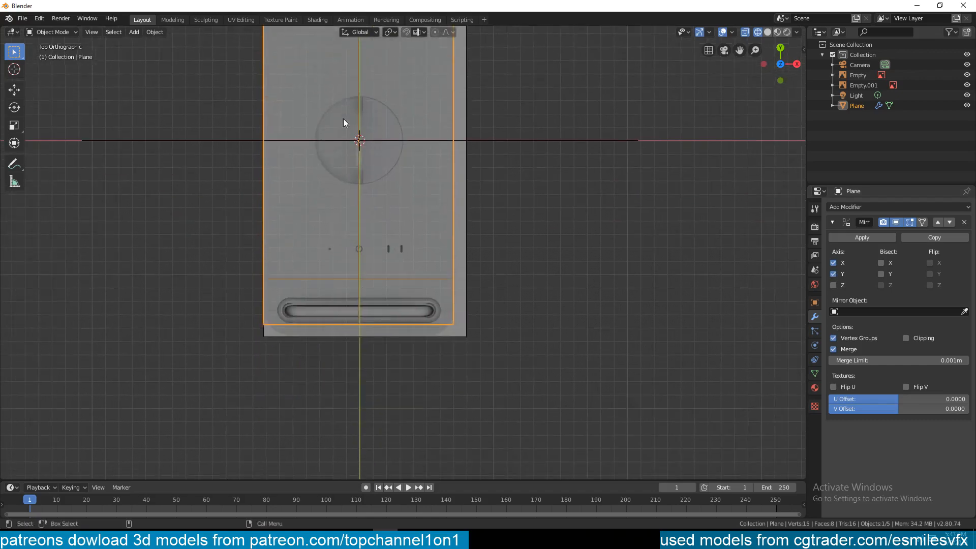
scroll(389, 322, "up", 4)
middle_click_drag(341, 333, 358, 220, "shift")
key("Tab")
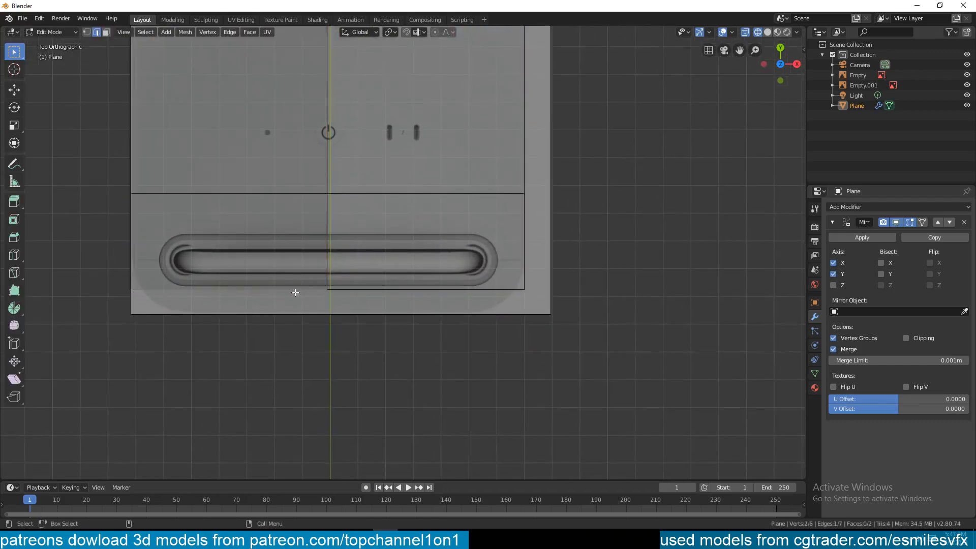
key("1")
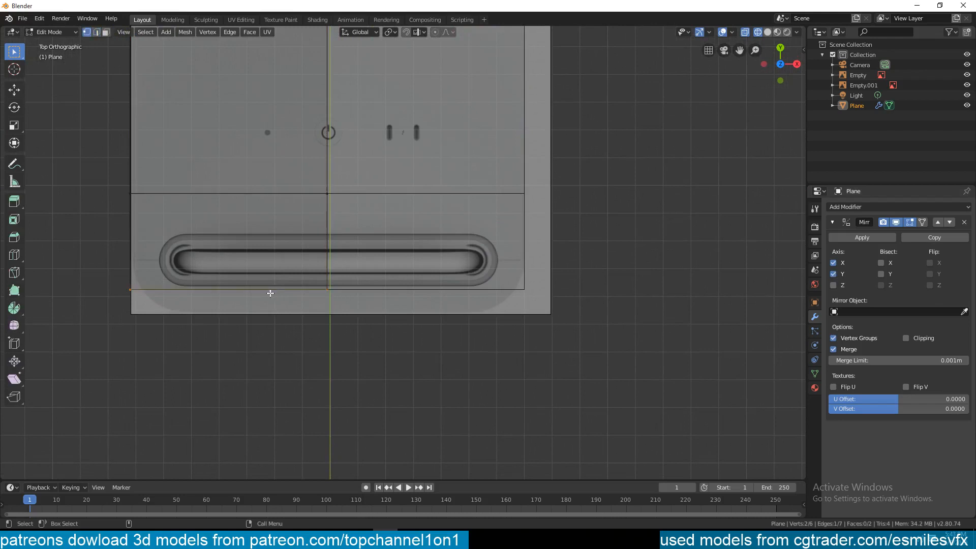
key("g")
key("y")
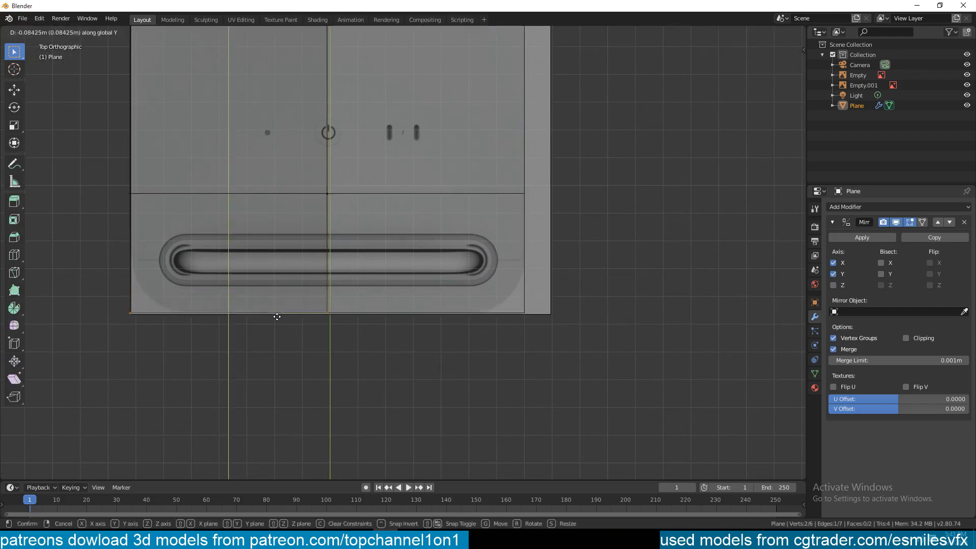
left_click(278, 320)
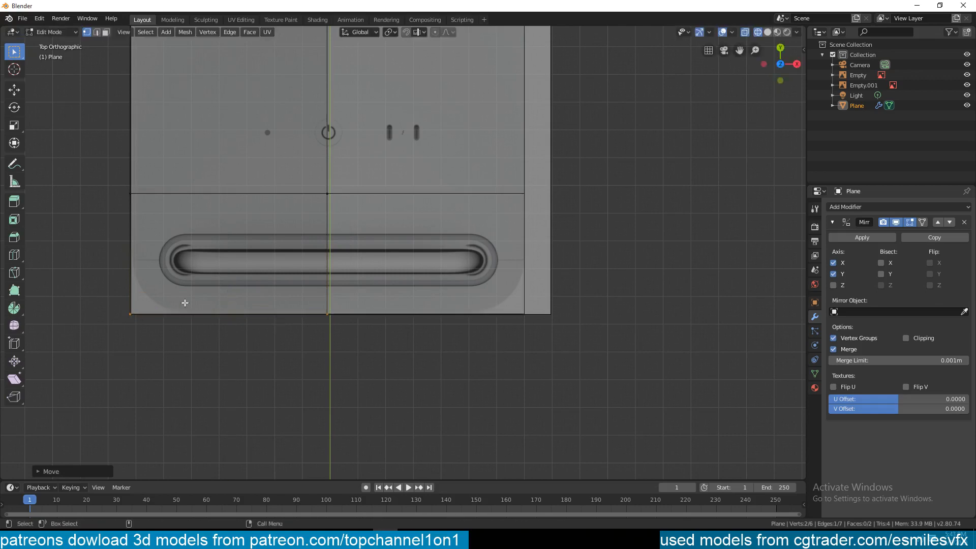
left_click(130, 313)
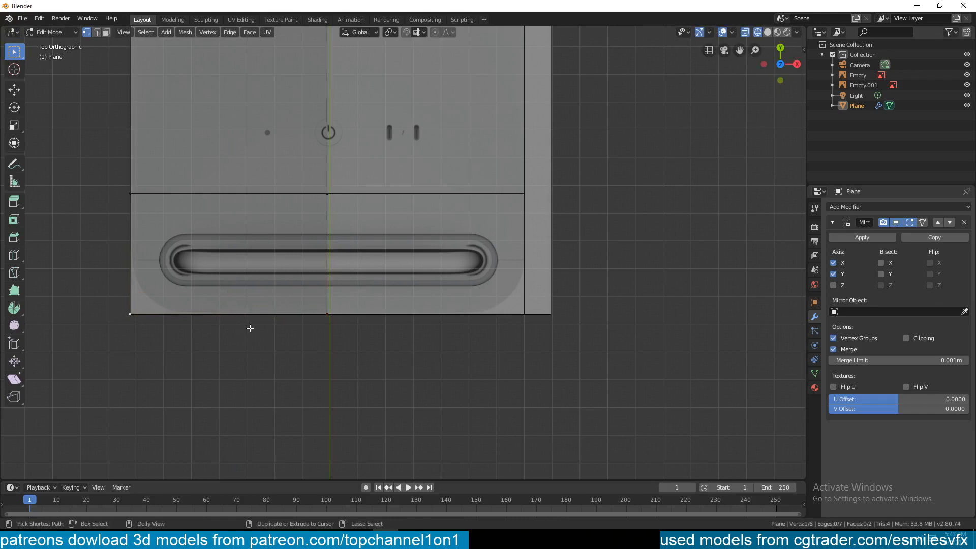
key("ctrl+shift+b")
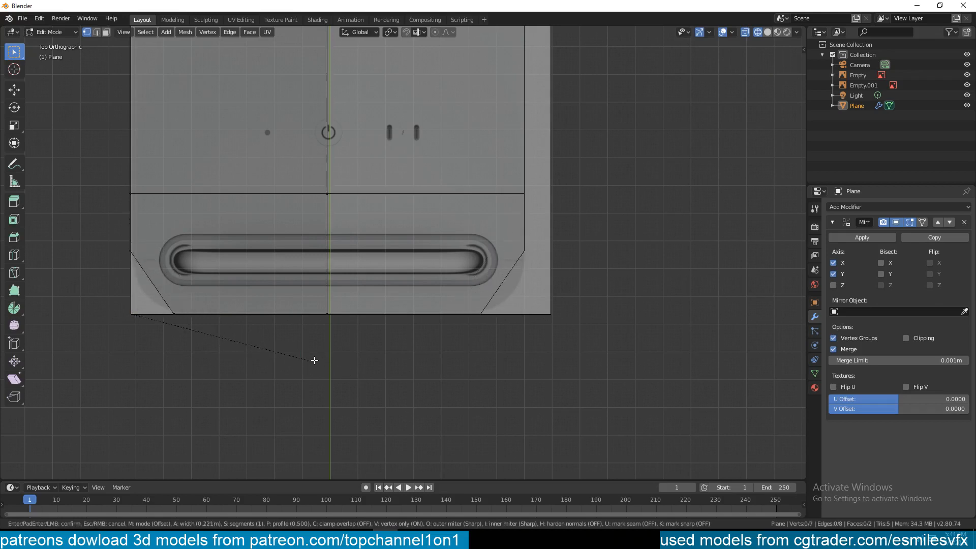
scroll(325, 360, "up", 4)
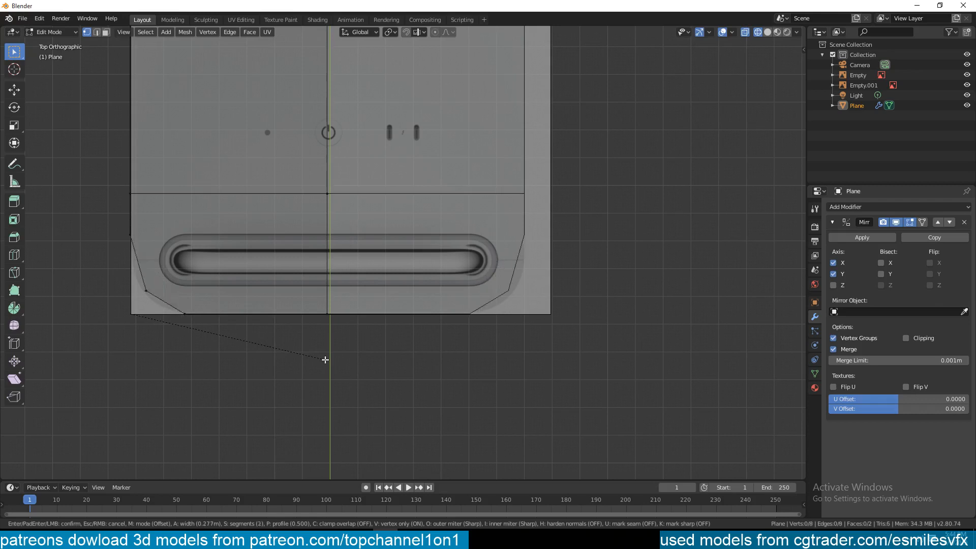
scroll(328, 353, "up", 2)
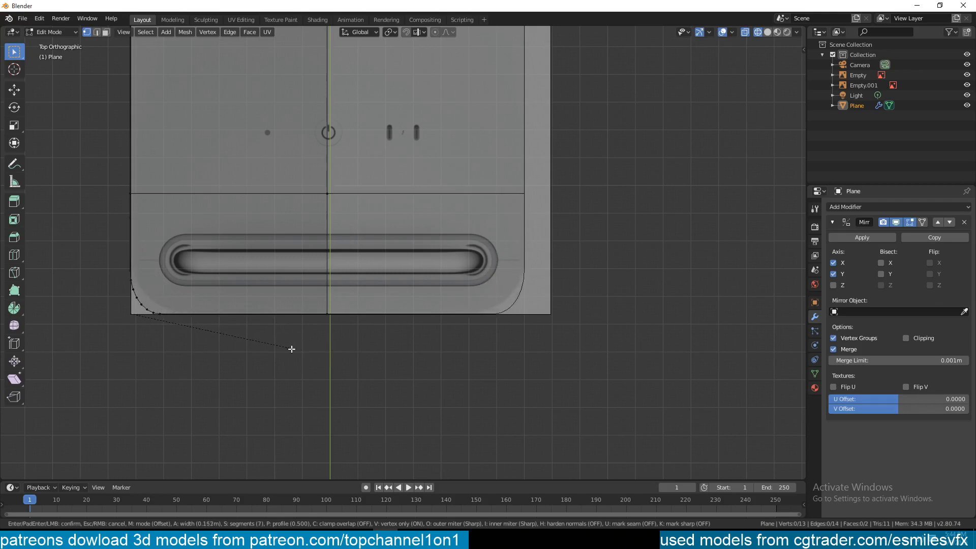
left_click(334, 344)
Apply the plane's scale in Object Mode.
key("Tab")
key("ctrl+a")
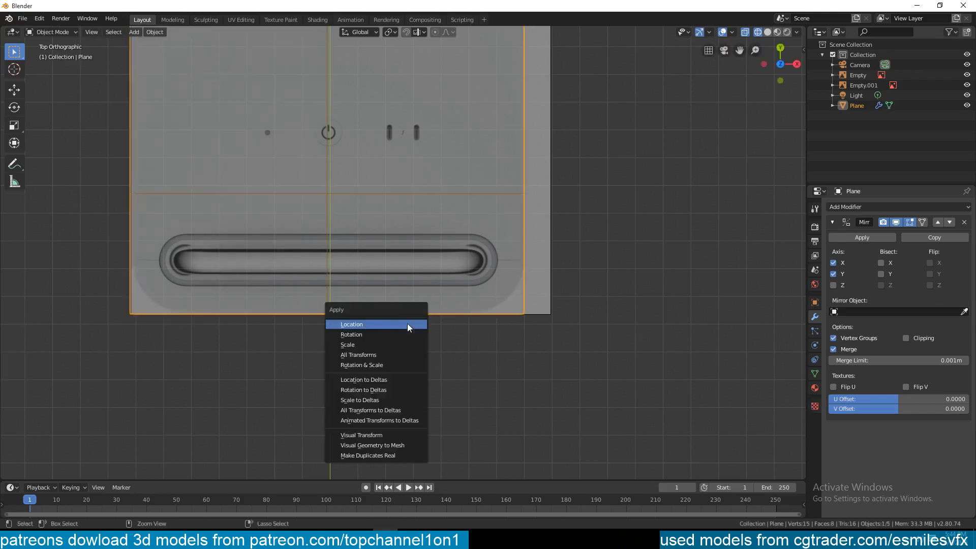
left_click(401, 349)
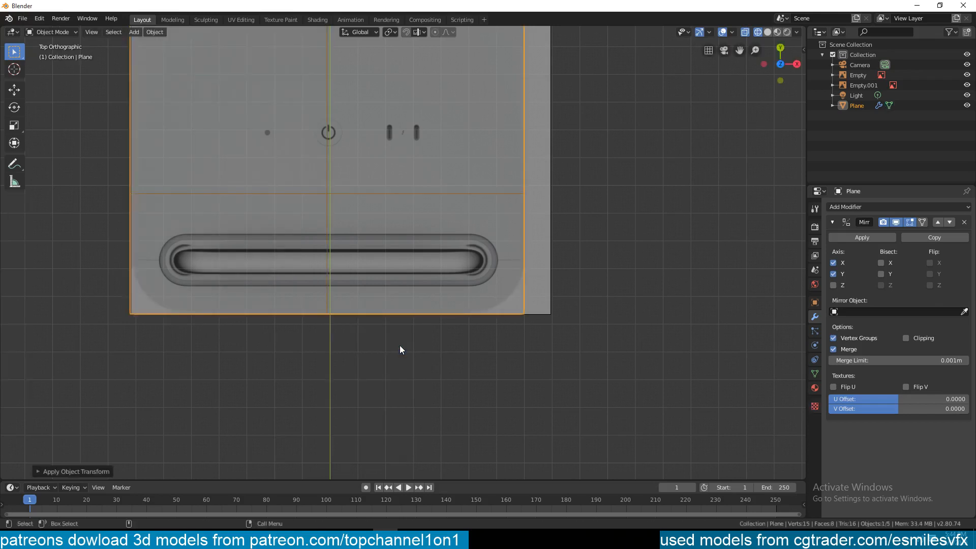
Round the plane's outer corner vertex with a vertex bevel about 0.21 m wide with 8 segments, and return to Object Mode.
key("Tab")
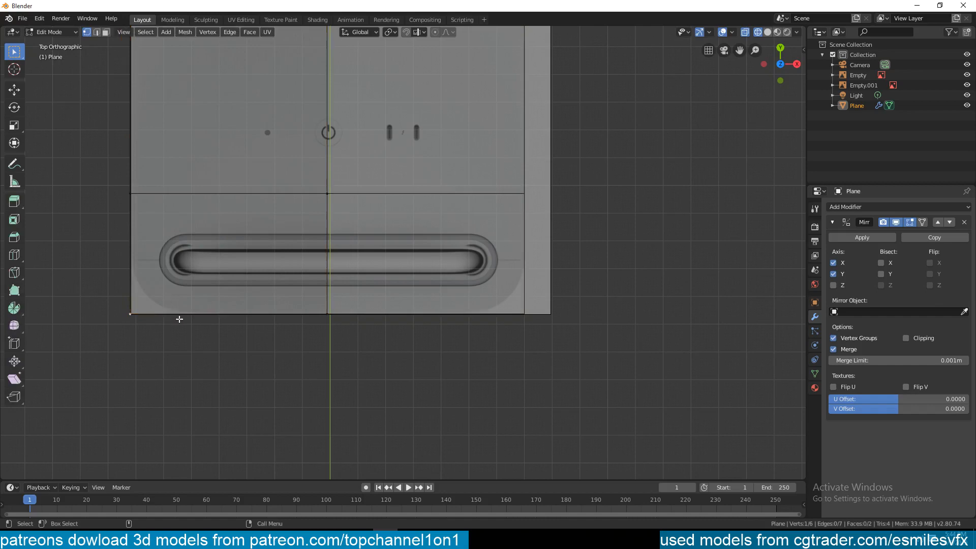
key("ctrl+shift+b")
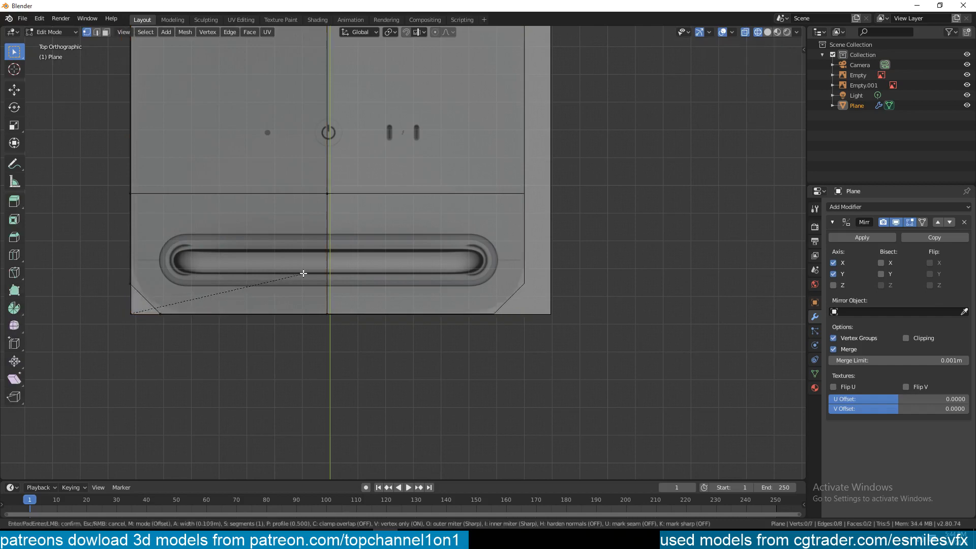
scroll(329, 260, "up", 2)
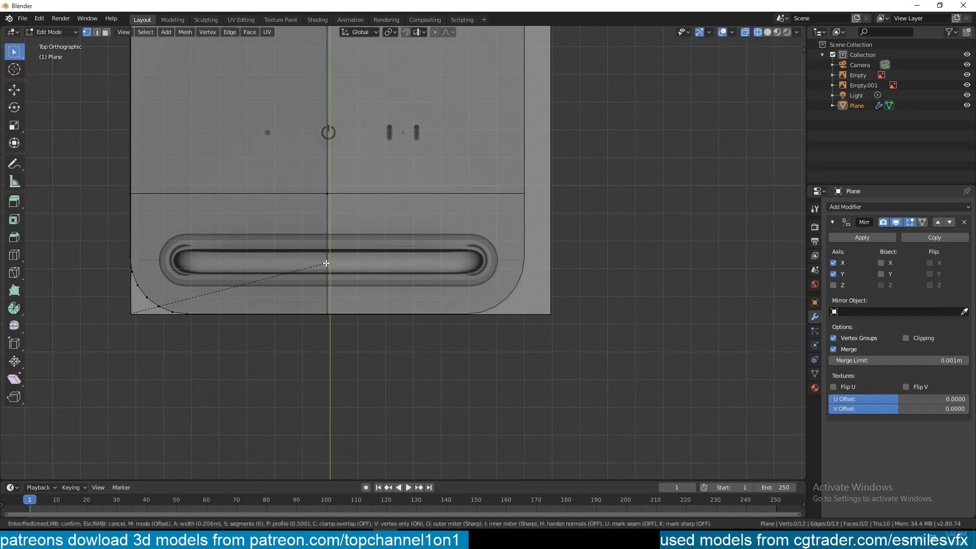
scroll(332, 262, "up", 1)
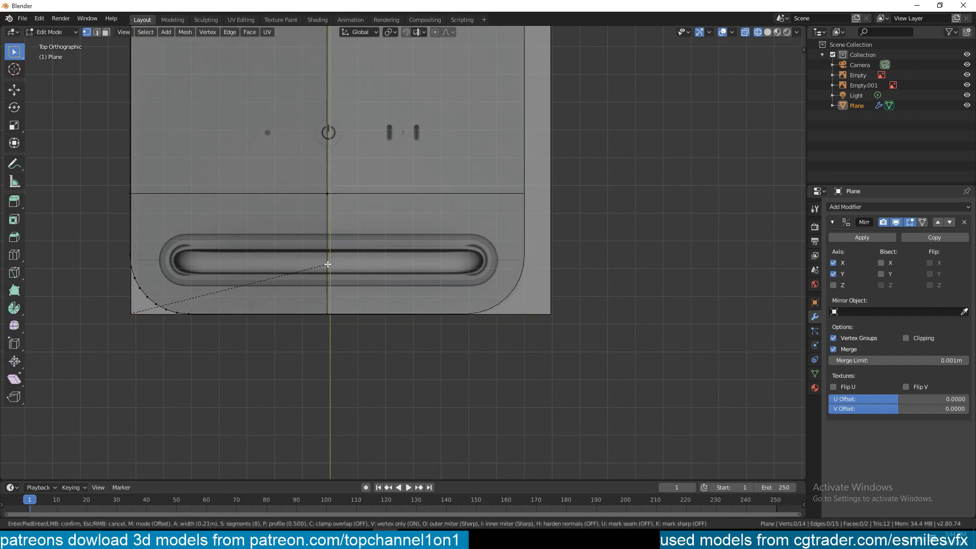
left_click(328, 264)
key("Tab")
Examine how the plane's rounded corners fit the case outline at both ends of the top reference image.
middle_click_drag(287, 285, 315, 260)
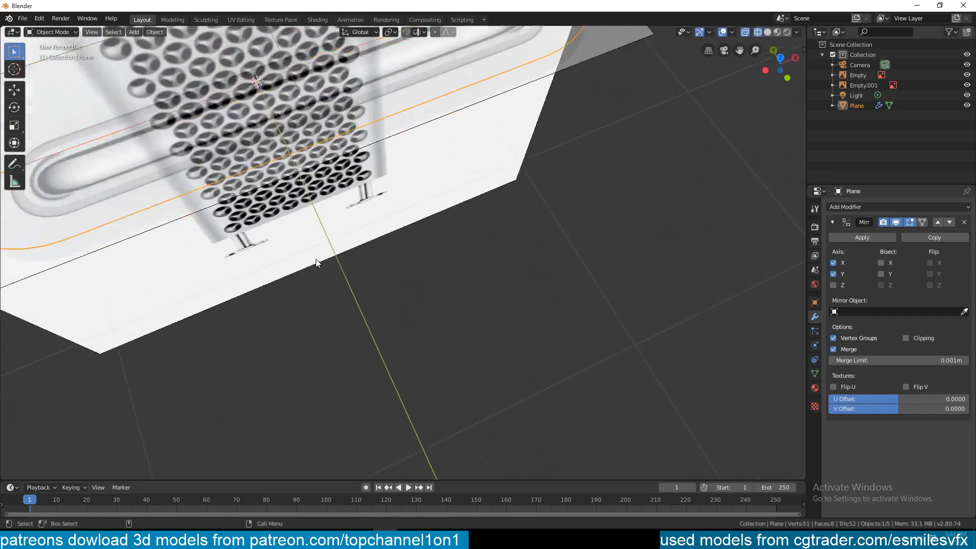
scroll(315, 261, "down", 9)
key("KP_7")
scroll(272, 227, "up", 5)
middle_click_drag(309, 158, 288, 253, "shift")
scroll(289, 252, "up", 1)
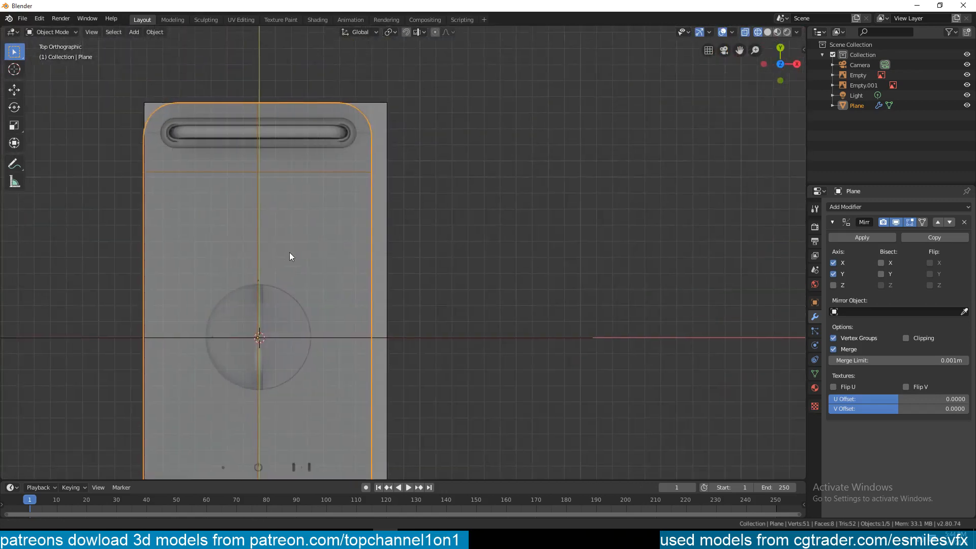
middle_click_drag(169, 134, 224, 169, "shift")
scroll(225, 169, "up", 2)
middle_click_drag(180, 114, 209, 110, "shift")
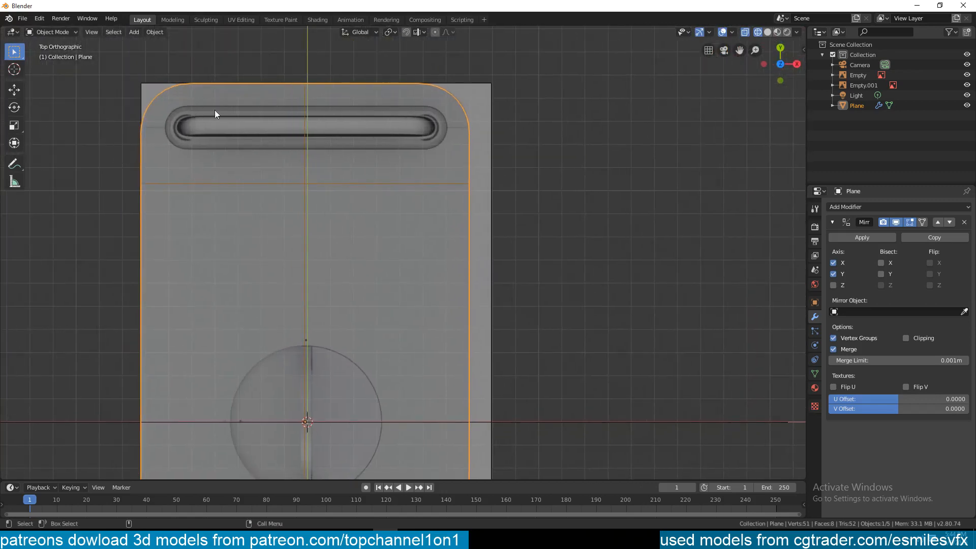
middle_click_drag(330, 360, 296, 193, "shift")
scroll(295, 233, "down", 5)
scroll(296, 194, "up", 4)
middle_click_drag(354, 274, 347, 113, "shift")
scroll(408, 263, "up", 3)
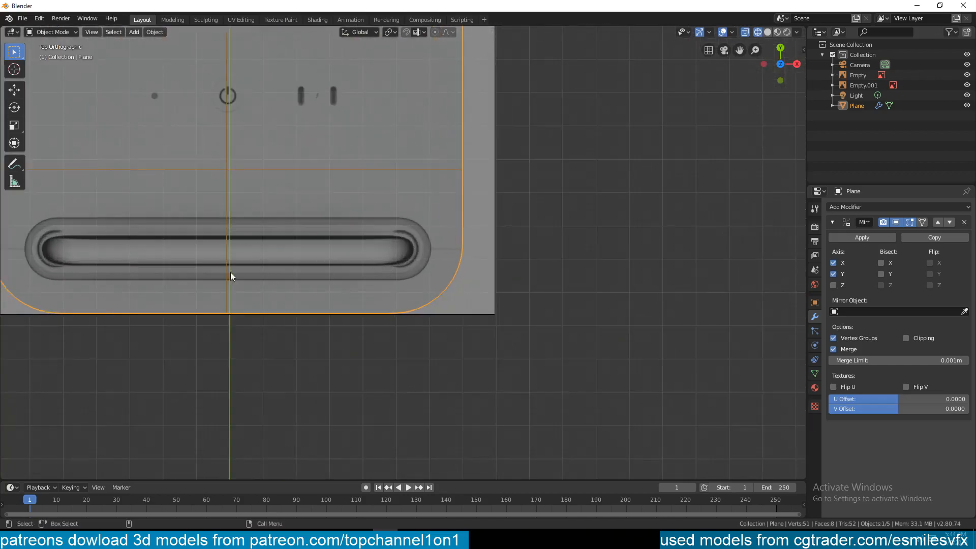
middle_click_drag(233, 277, 360, 276, "shift")
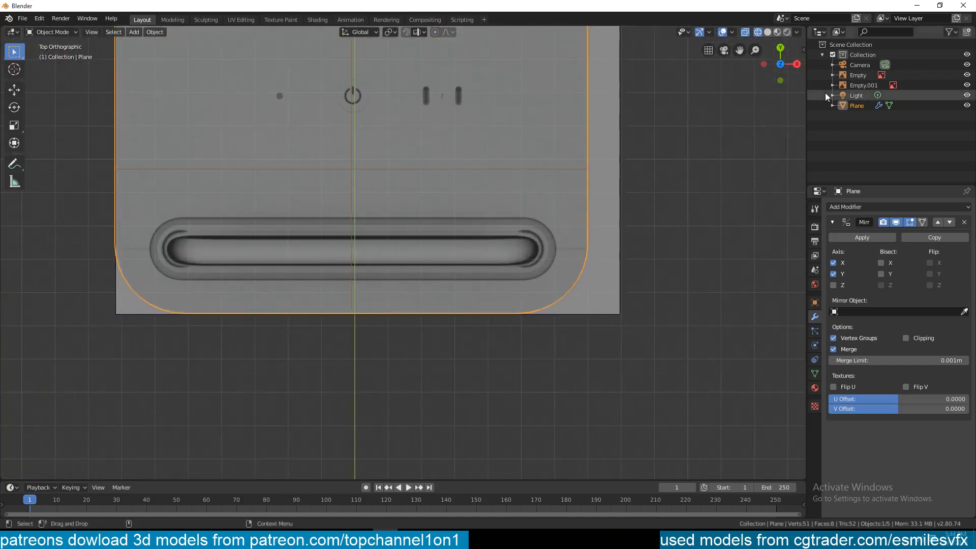
Turn the Outliner area into an Image Editor and enlarge it in width and height.
left_click(819, 31)
left_click(534, 83)
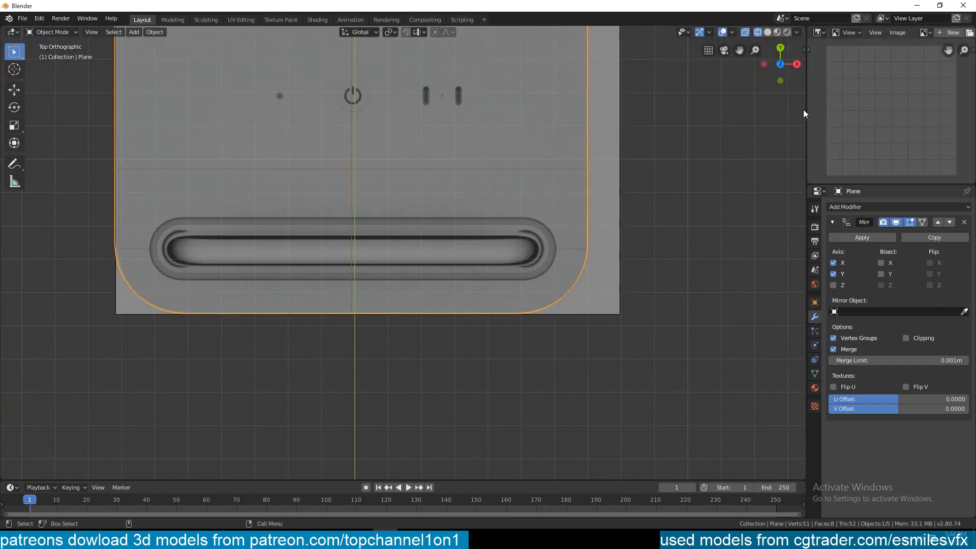
left_click_drag(807, 112, 660, 112)
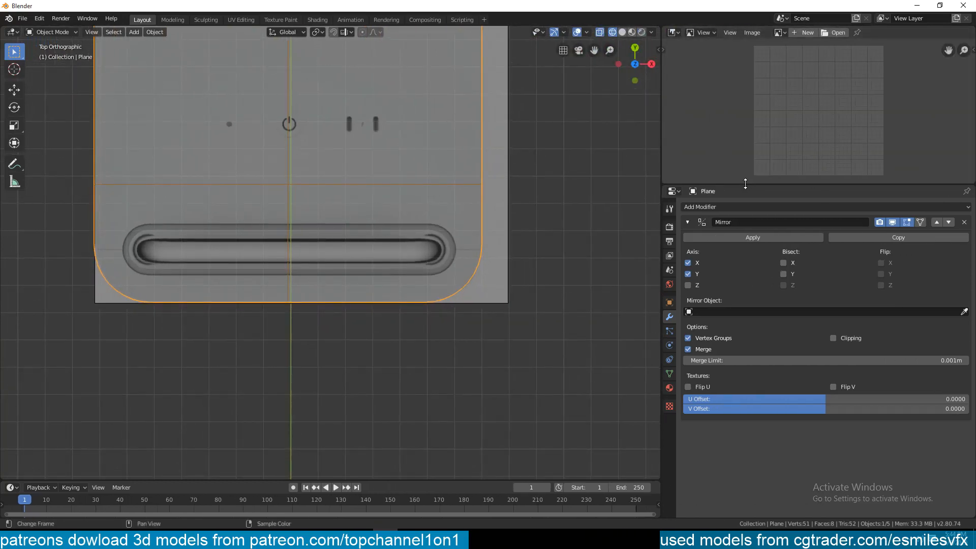
left_click_drag(743, 185, 743, 256)
Load the connections_tiles_top_ports picture from File Explorer's recent files into the Image Editor and frame its handle slot and power button.
left_click(111, 540)
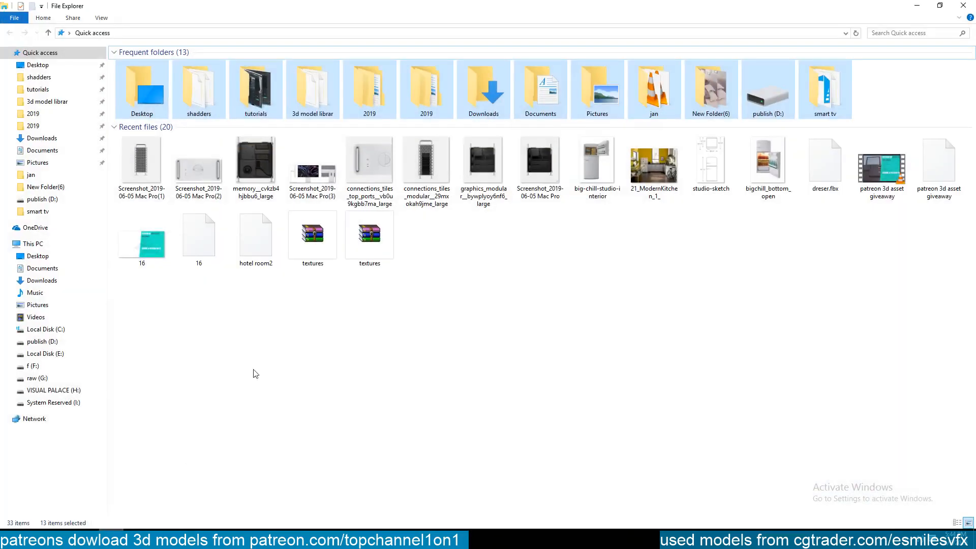
left_click_drag(377, 4, 309, 74)
scroll(362, 365, "down", 3)
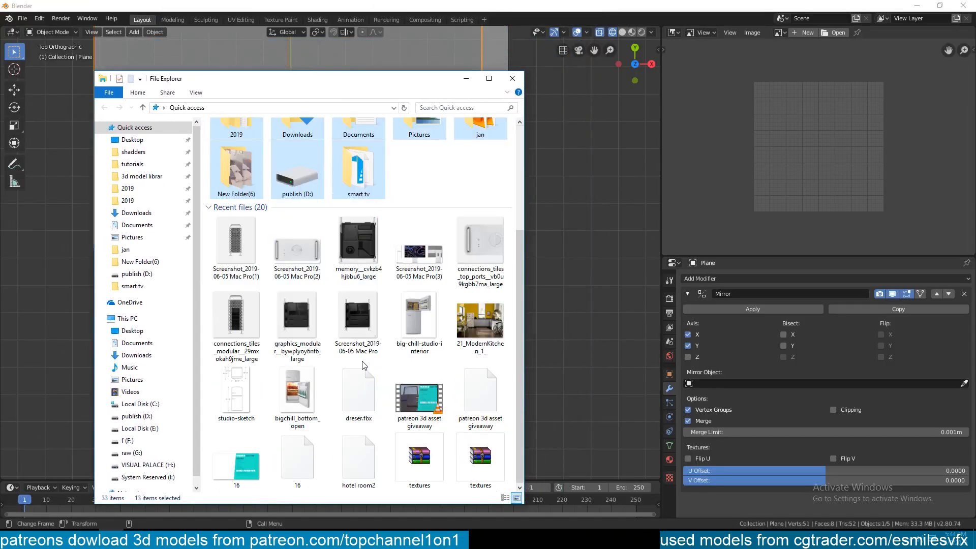
left_click_drag(495, 246, 724, 206)
middle_click_drag(721, 190, 767, 173)
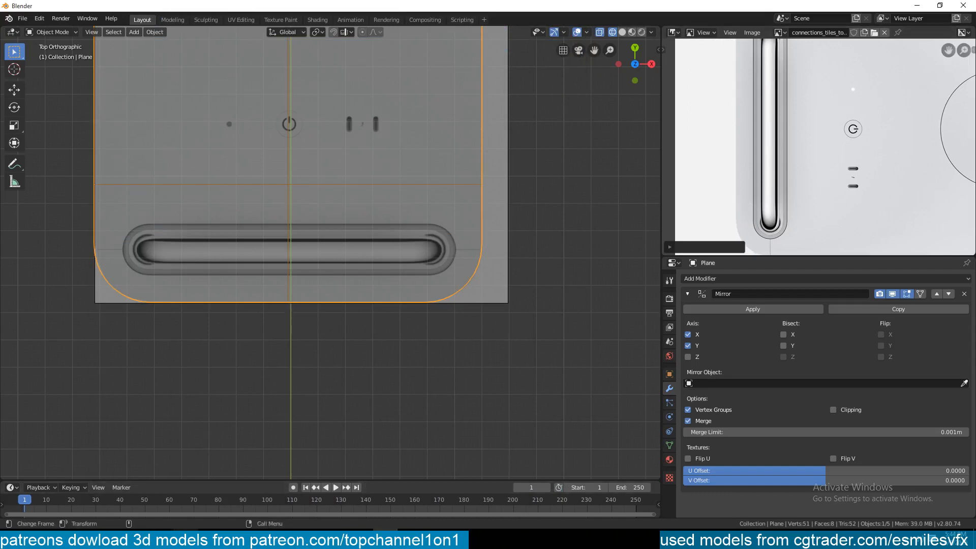
left_click(202, 517)
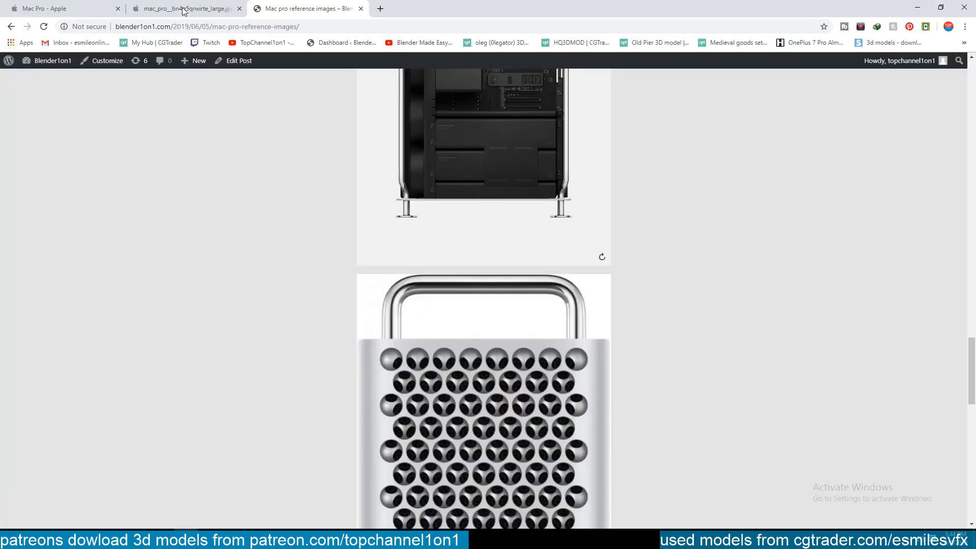
left_click(184, 8)
left_click(92, 8)
scroll(315, 257, "up", 10)
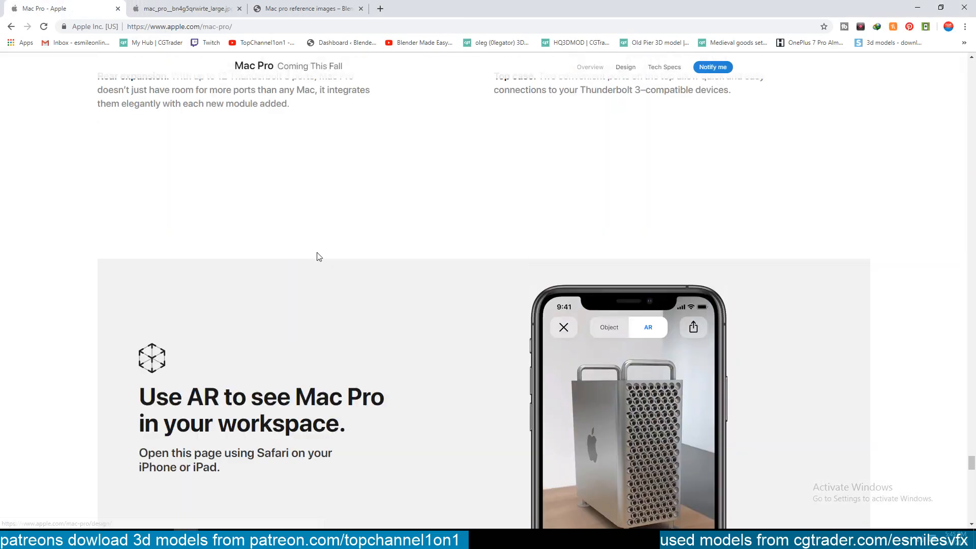
scroll(319, 257, "up", 15)
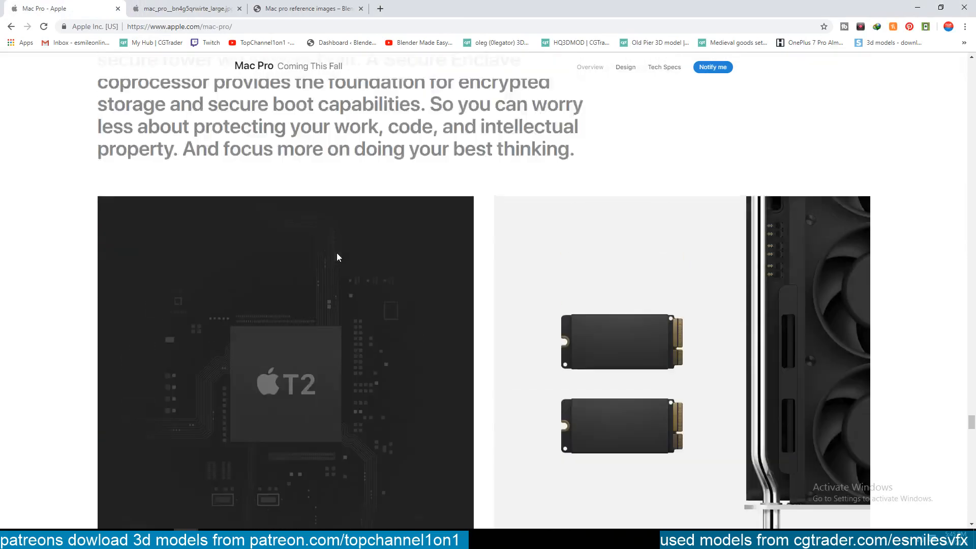
scroll(337, 256, "up", 15)
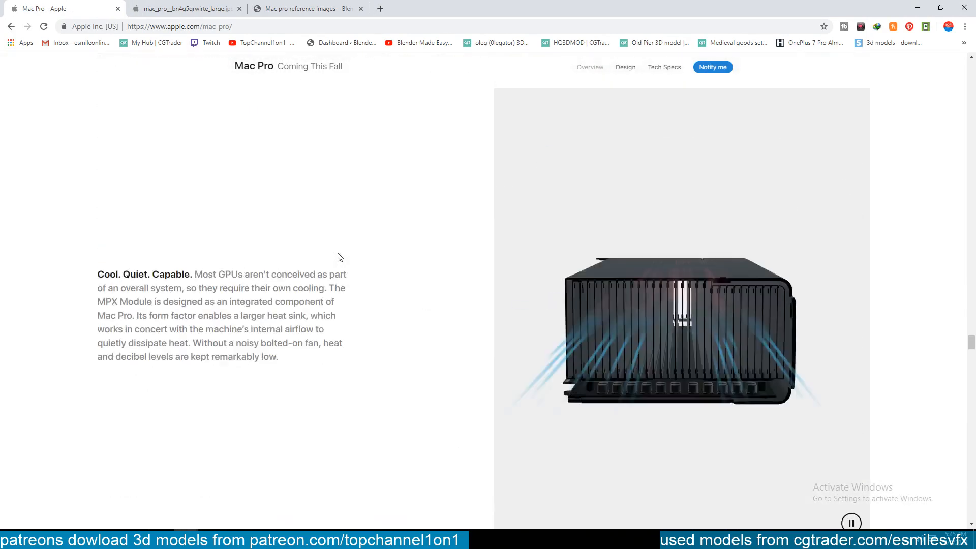
scroll(338, 253, "up", 15)
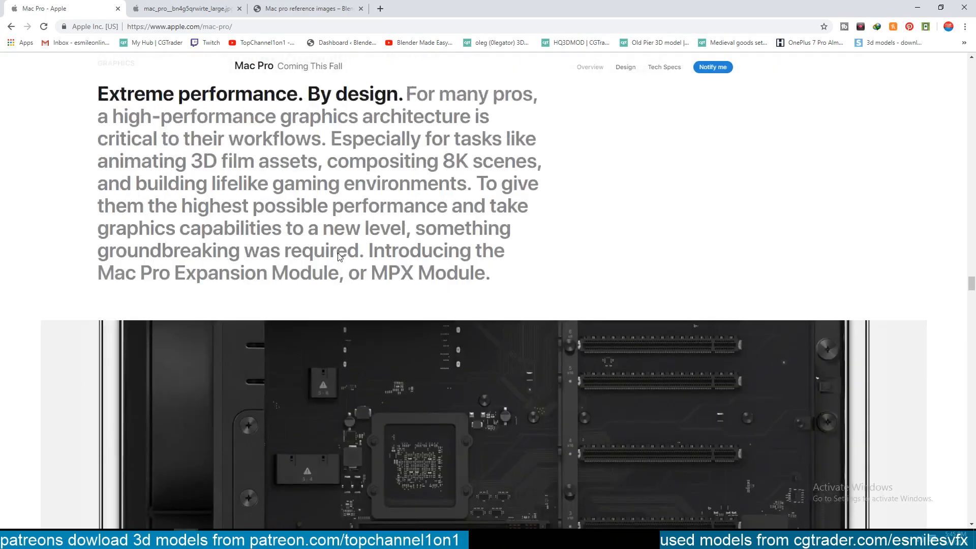
scroll(340, 257, "up", 15)
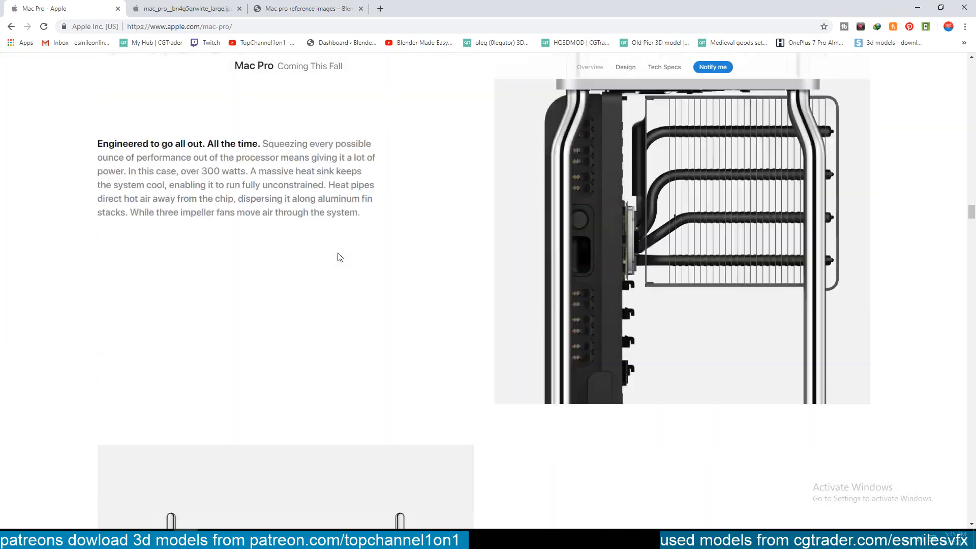
scroll(338, 254, "up", 15)
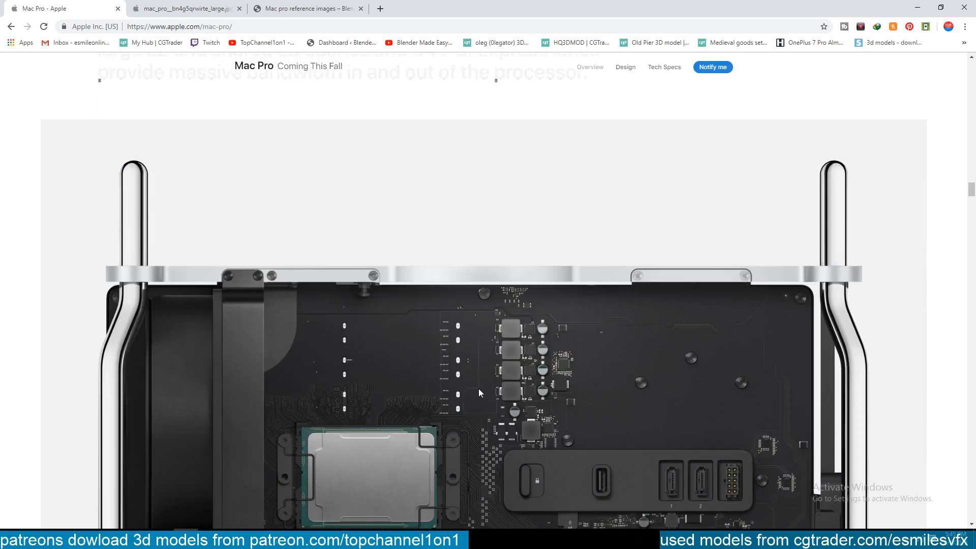
left_click(917, 7)
In the plane's Edit Mode, place the 3D cursor at the centre of the handle slot's left end and add a mesh circle there.
scroll(273, 318, "up", 2)
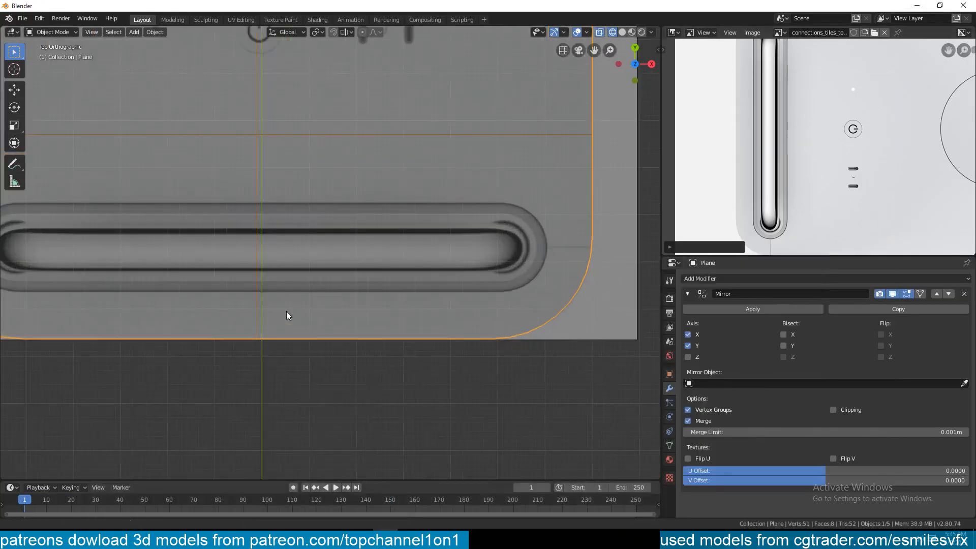
scroll(286, 311, "down", 2)
key("Tab")
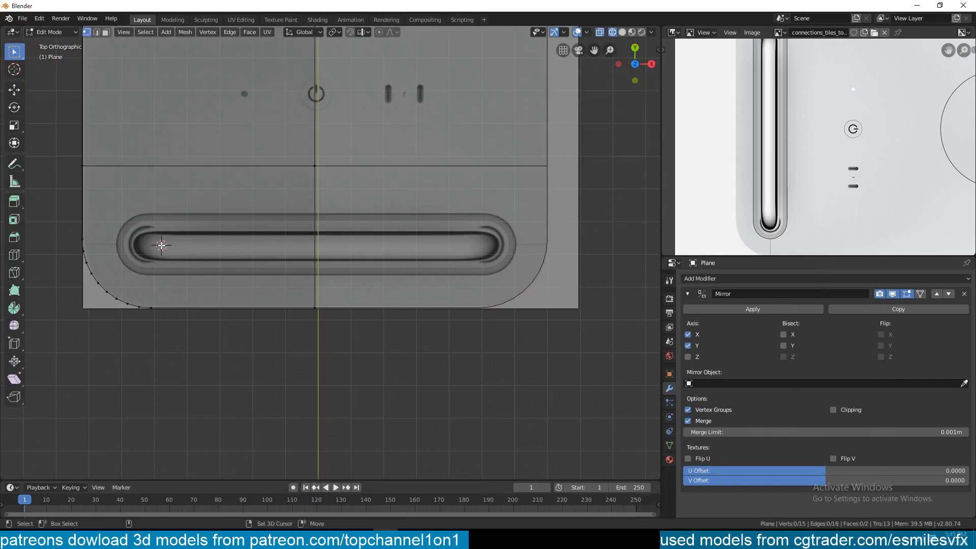
key("shift+a")
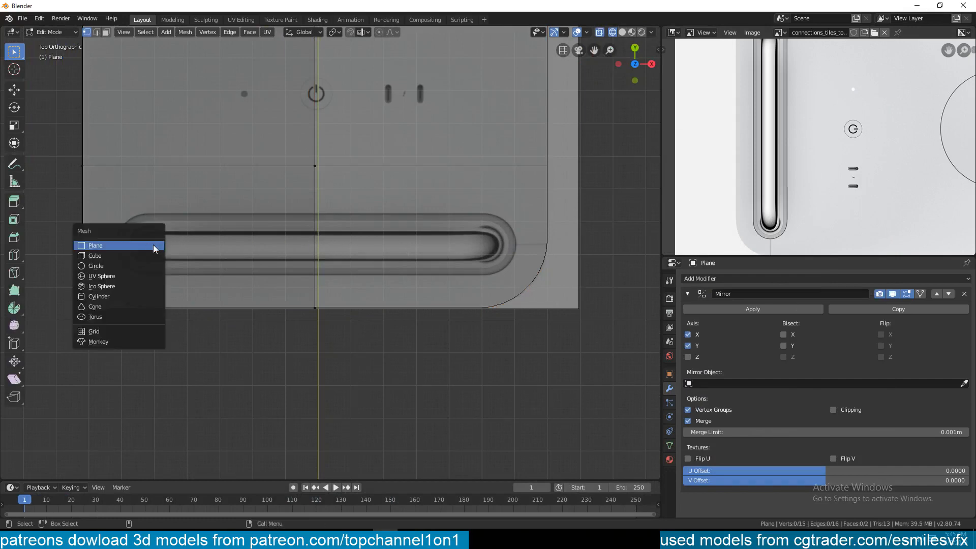
left_click(124, 266)
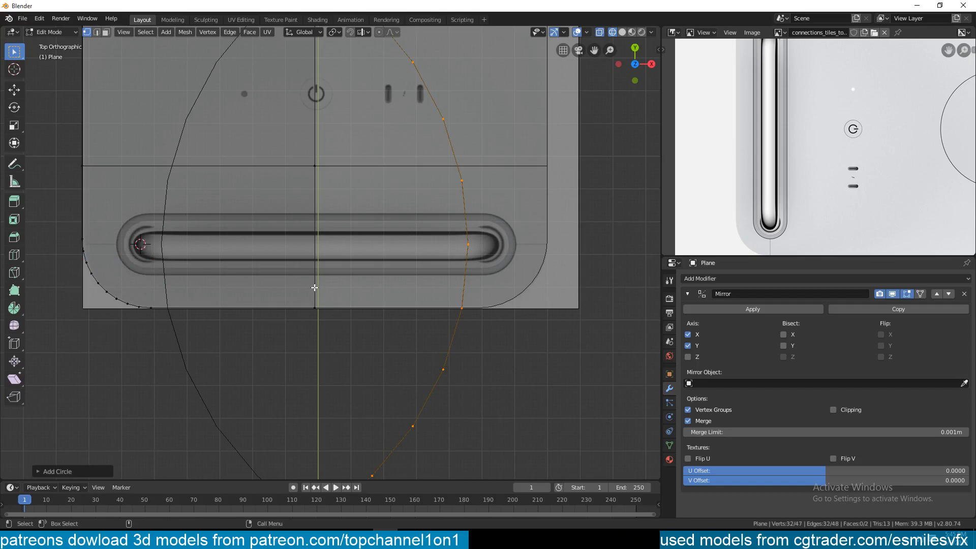
Set the new circle's radius to about 0.093 m to match the outer rim at the end of the handle slot.
scroll(314, 287, "down", 5)
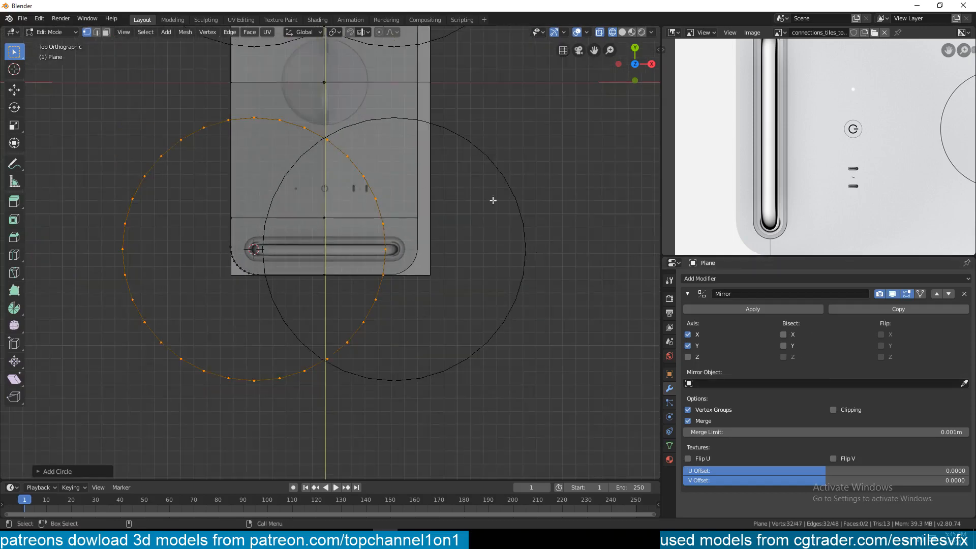
scroll(105, 316, "up", 6)
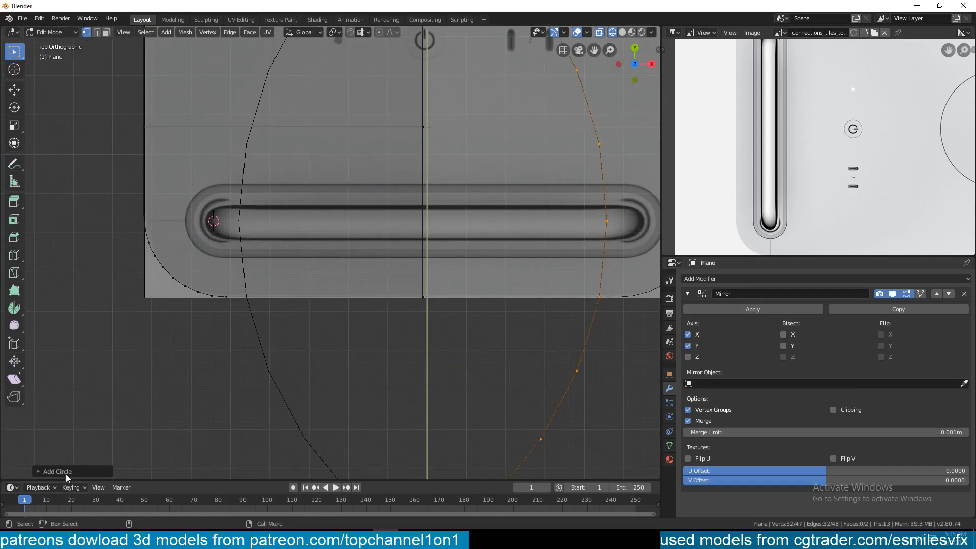
left_click(57, 471)
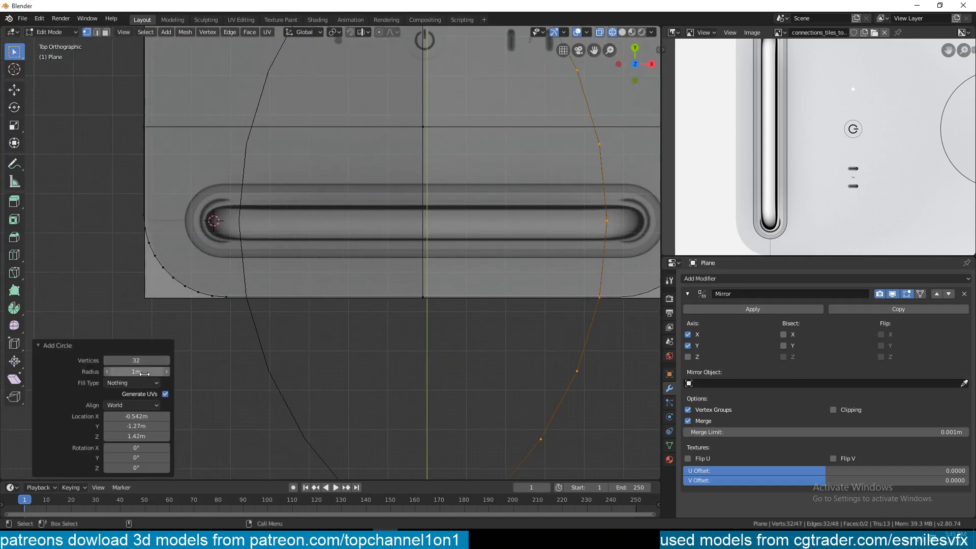
left_click_drag(145, 373, 86, 373)
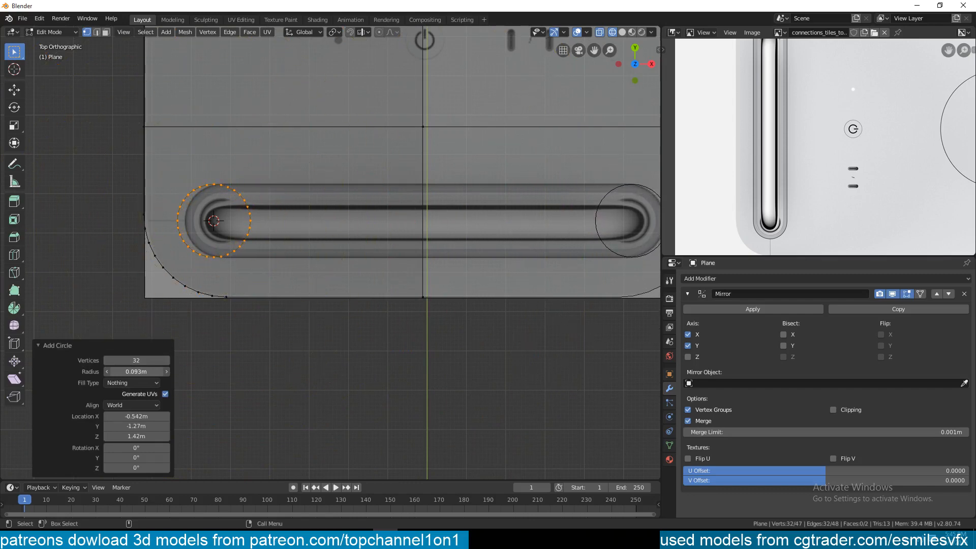
scroll(369, 334, "up", 7)
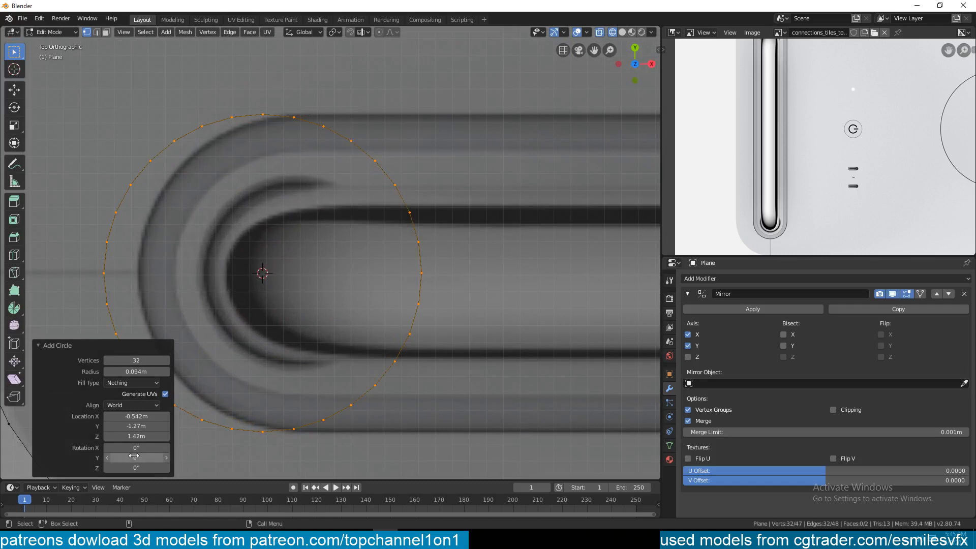
left_click_drag(134, 426, 140, 431)
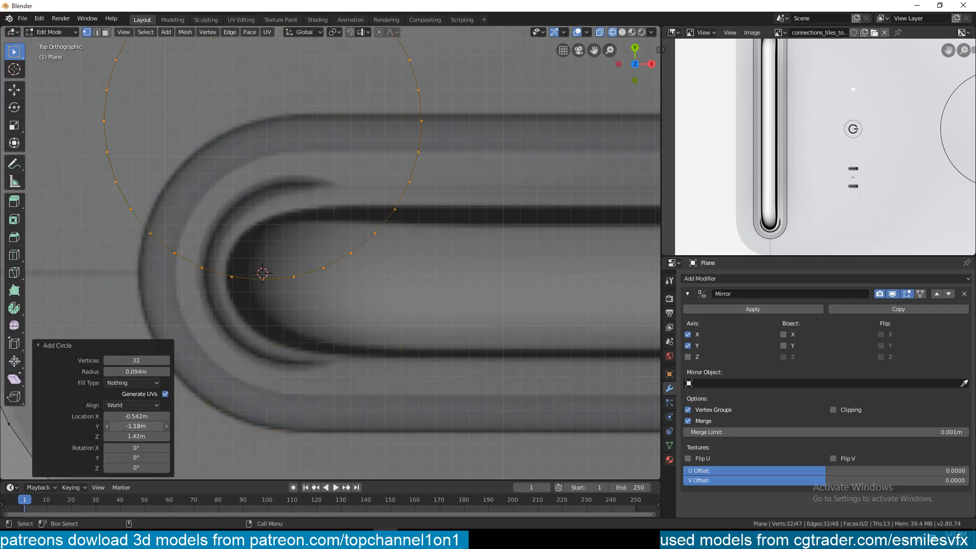
key("ctrl+z")
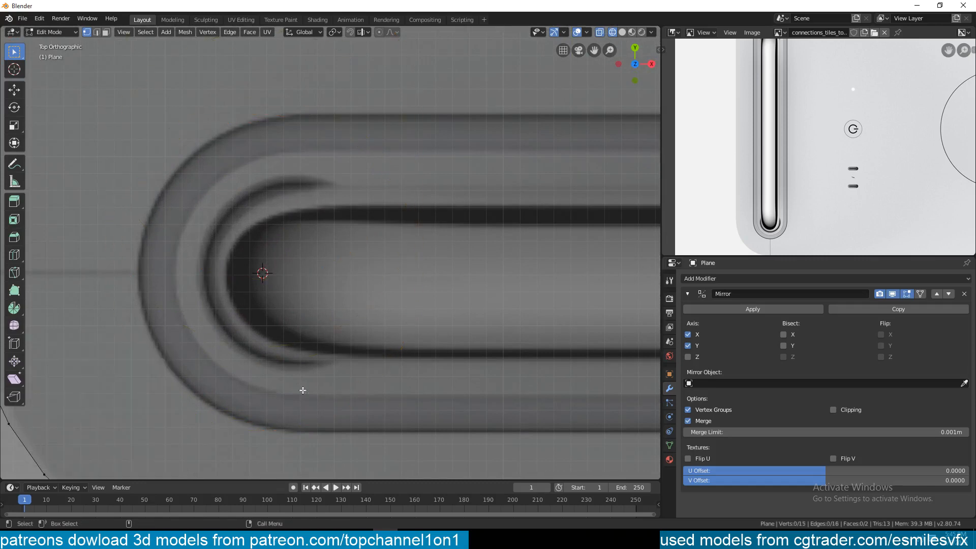
Add a new mesh circle at the 3D cursor with radius 0.094 m and shift its X location to -0.442 m.
scroll(302, 390, "down", 3)
key("shift+a")
left_click(292, 379)
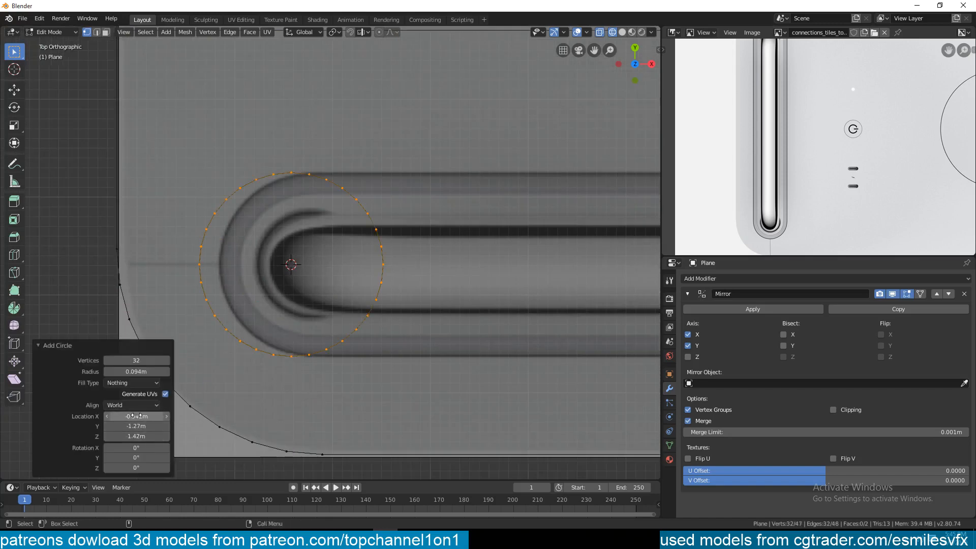
mouse_move(136, 415)
left_mouse_down()
mouse_move(162, 416)
mouse_move(147, 416)
left_mouse_up()
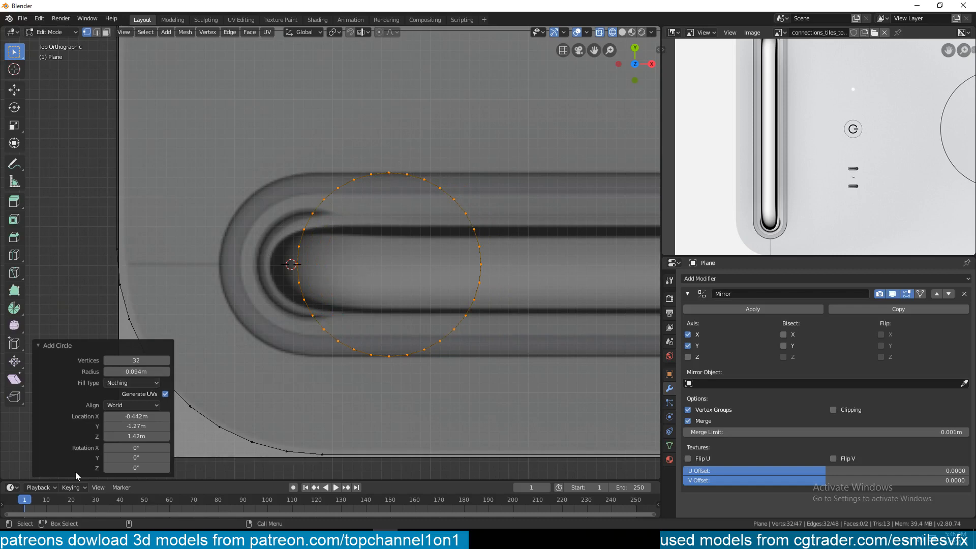
Reduce the new circle to 20 vertices.
left_click(137, 360)
type("16")
key("Return")
left_click(167, 361)
left_click(167, 362)
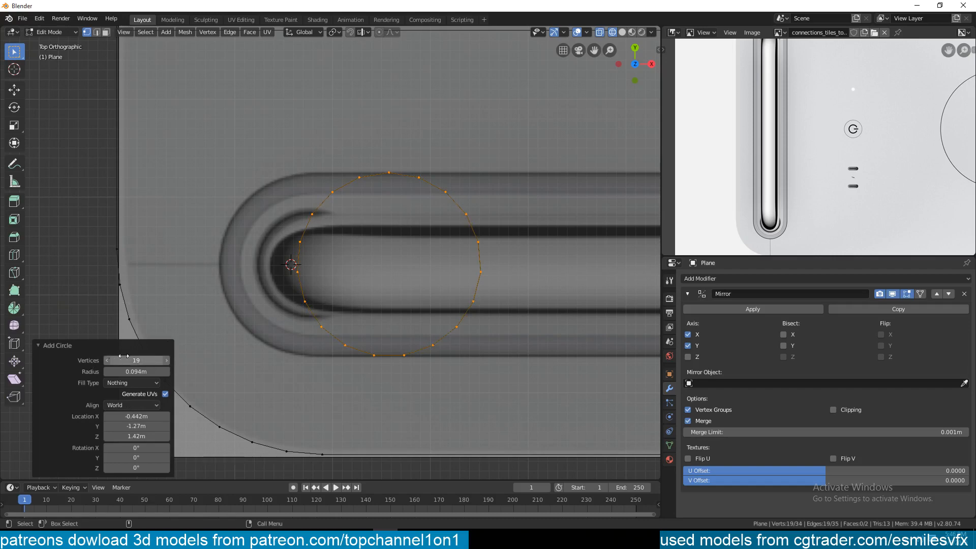
left_click(167, 360)
Move the circle about -0.0786 m along X so its left half follows the outer rim of the handle slot's end.
scroll(379, 275, "down", 3)
scroll(380, 275, "up", 2)
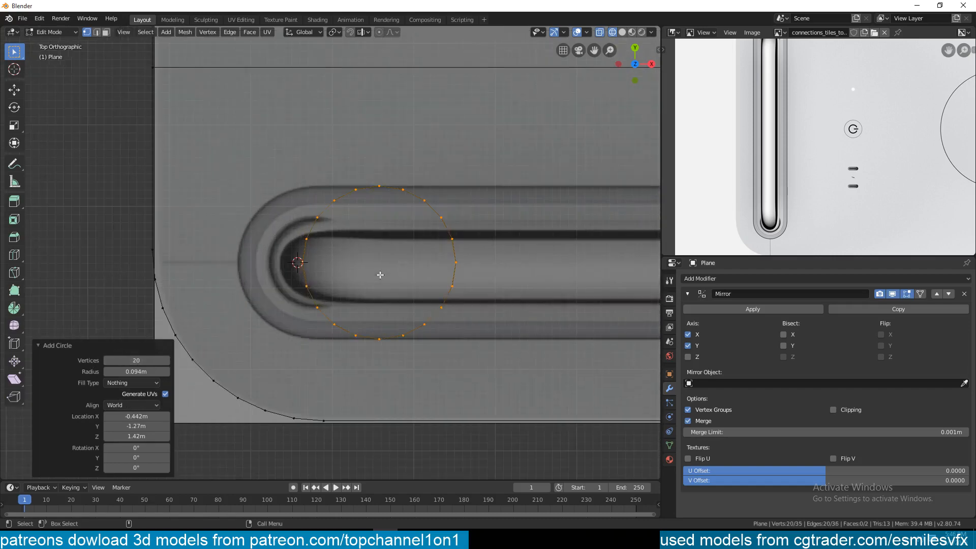
key("g")
key("x")
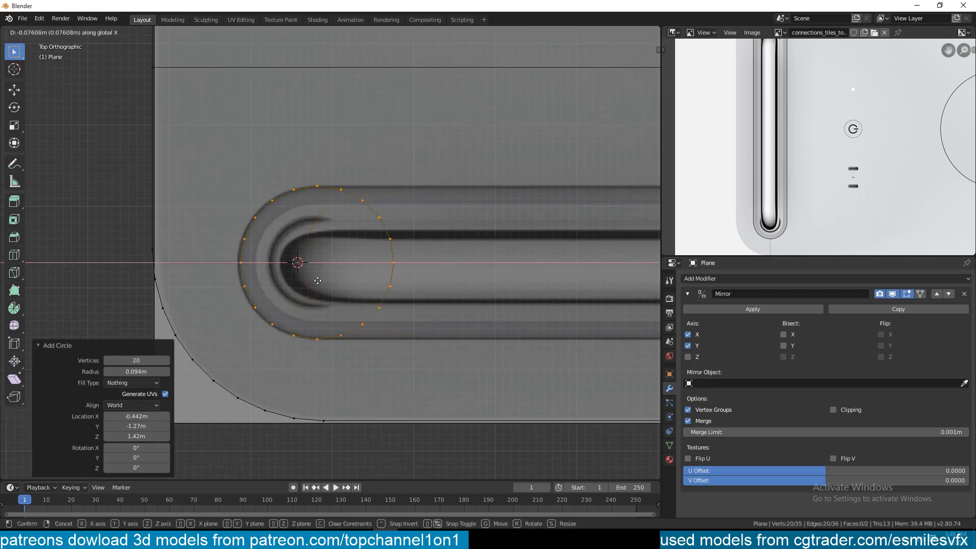
left_click(316, 282)
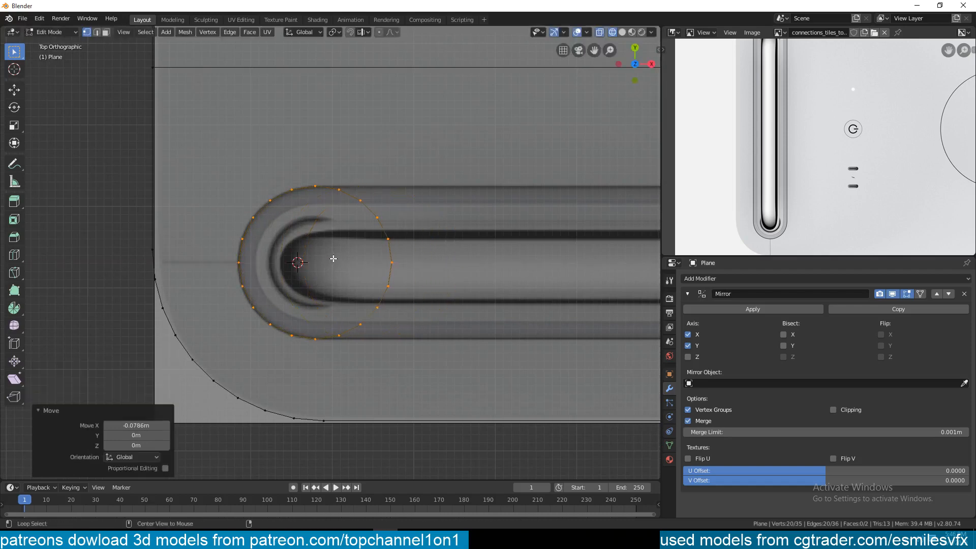
Delete the vertices of the circle's right half, leaving the arc around the slot's left end.
key("alt+a")
left_click_drag(324, 179, 470, 343)
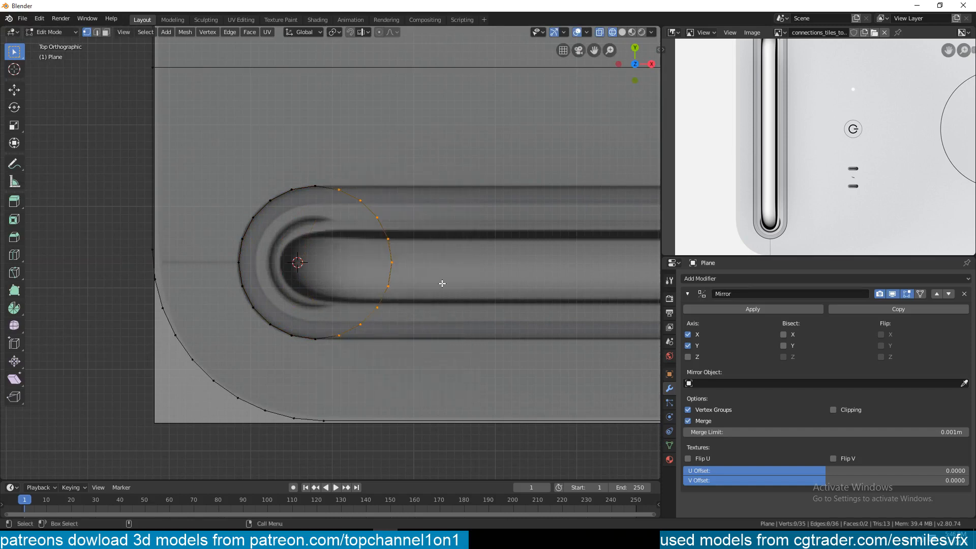
key("x")
left_click(425, 236)
Extrude the arc's two open end vertices about 0.472 m along X, following the straight sides of the slot.
left_click(315, 186)
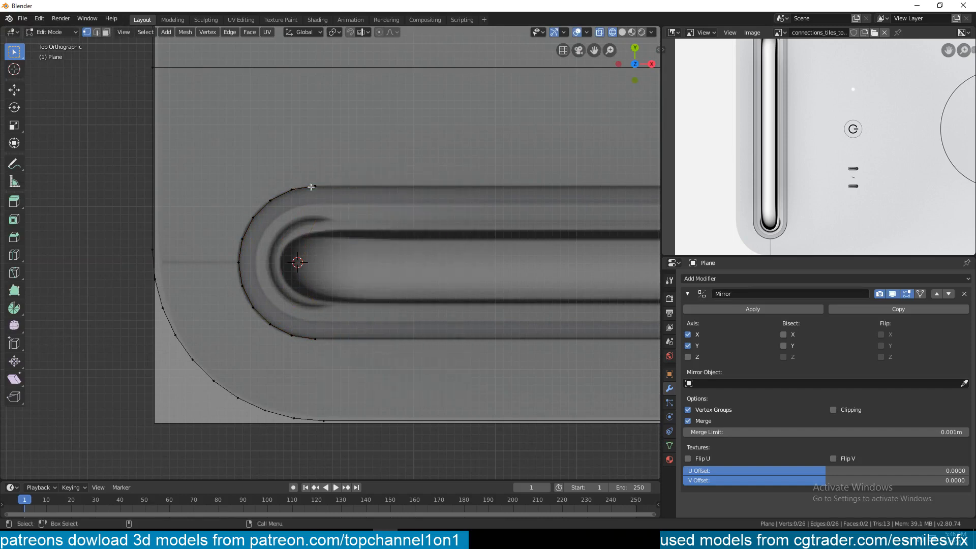
left_click(316, 339, "shift")
scroll(445, 302, "down", 2)
key("e")
key("x")
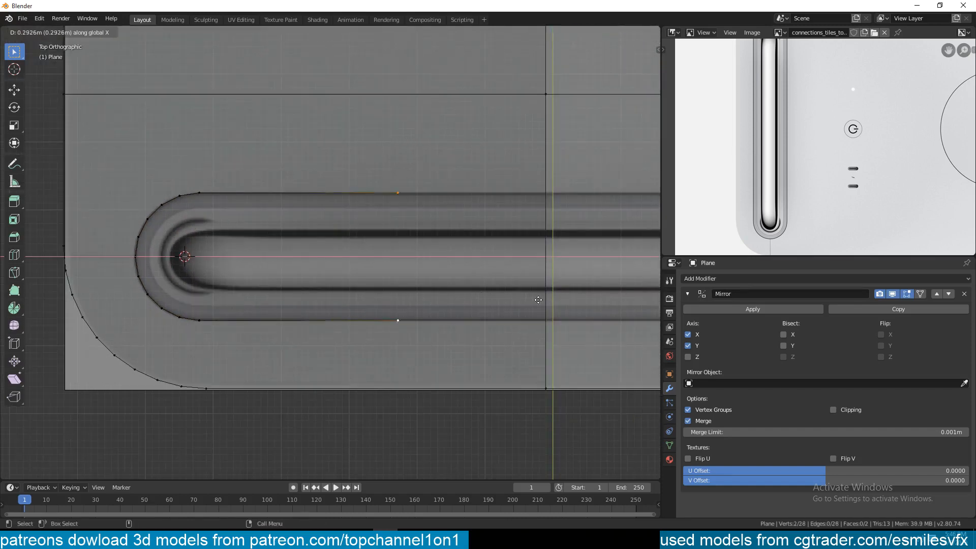
left_click(630, 305)
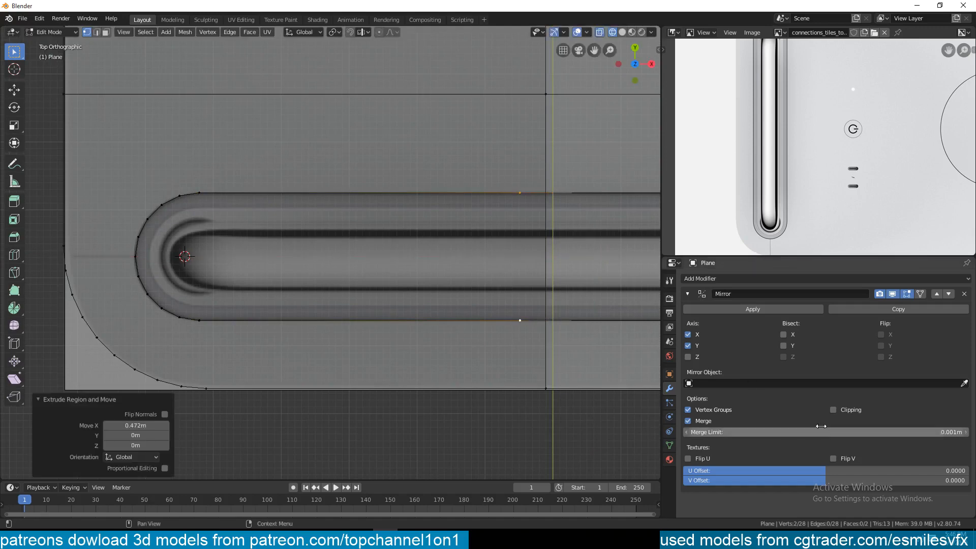
Enable Clipping in the Mirror modifier and move the extruded vertices along X onto the mirror centre line.
left_click(832, 410)
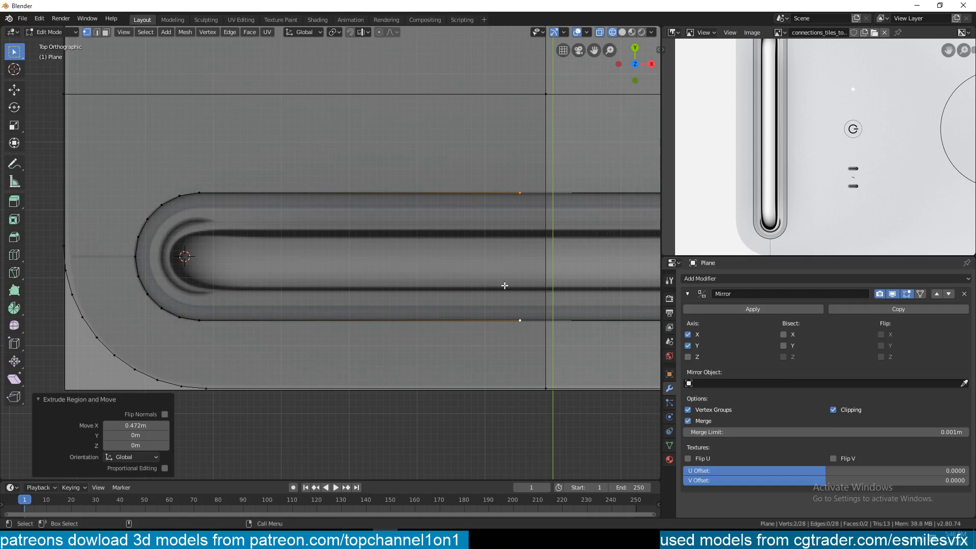
key("g")
key("x")
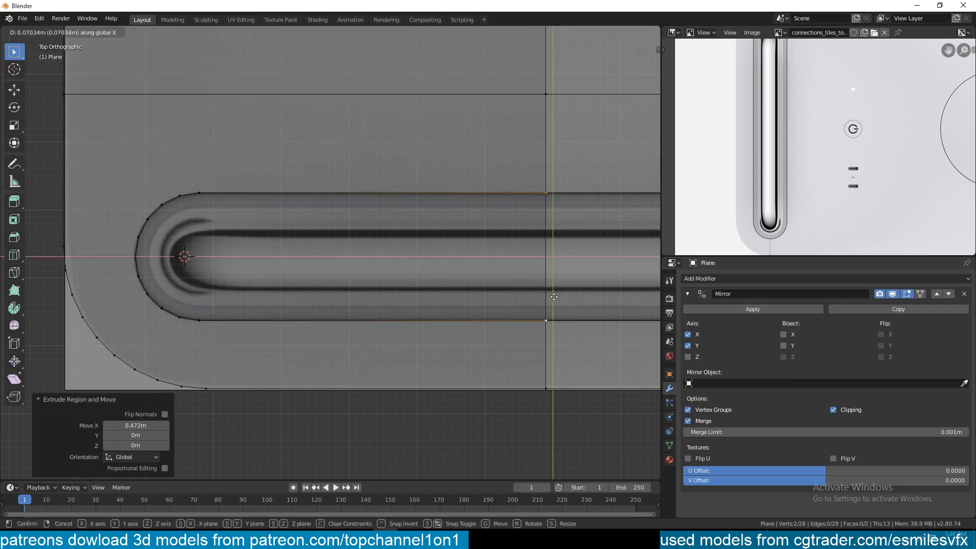
left_click(545, 298)
Switch to solid shading and delete only the plane face covering the handle slot, keeping its edges.
scroll(439, 278, "down", 1)
middle_click_drag(439, 279, 457, 275, "shift")
key("Tab")
key("z")
left_click(517, 254)
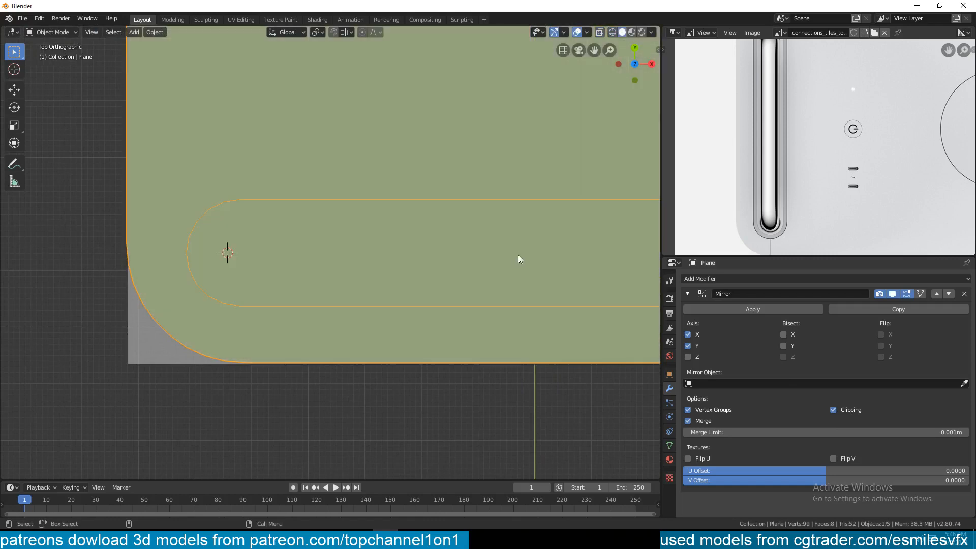
mouse_move(518, 255)
middle_mouse_down()
mouse_move(535, 157)
mouse_move(533, 195)
middle_mouse_up()
scroll(533, 195, "down", 3)
key("Tab")
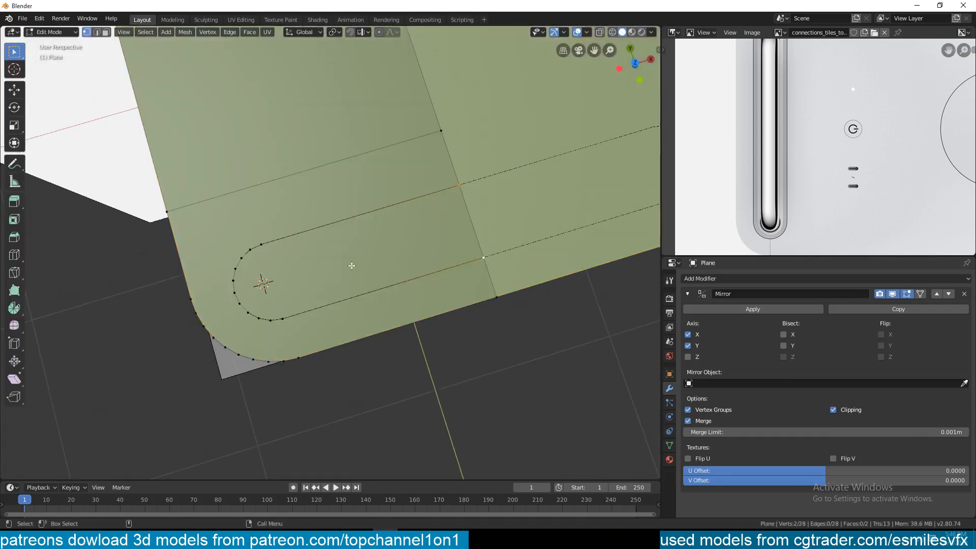
key("3")
left_click(305, 220)
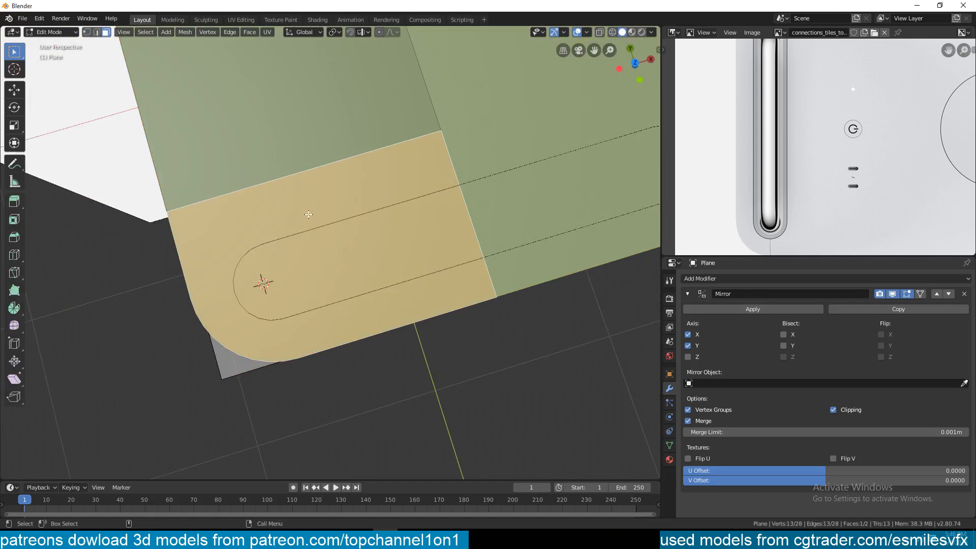
key("x")
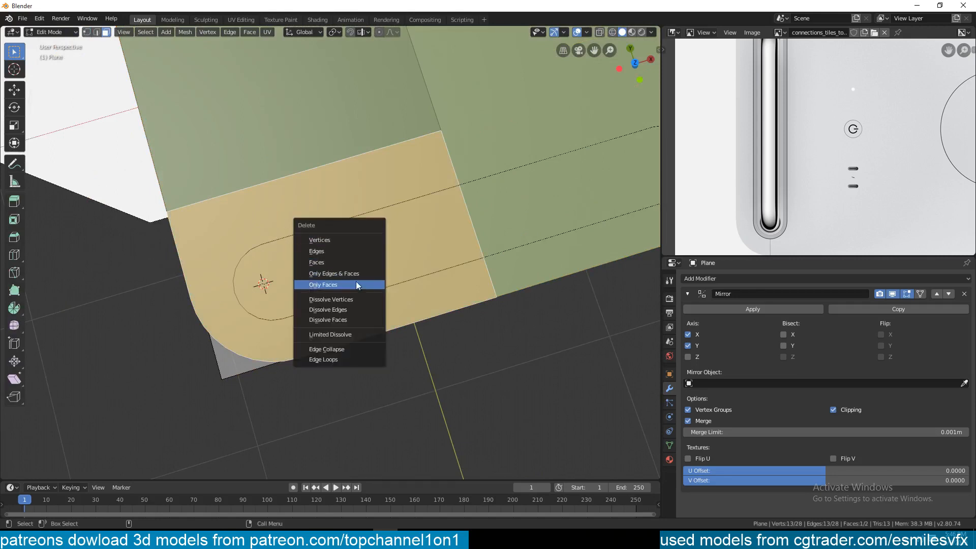
left_click(355, 282)
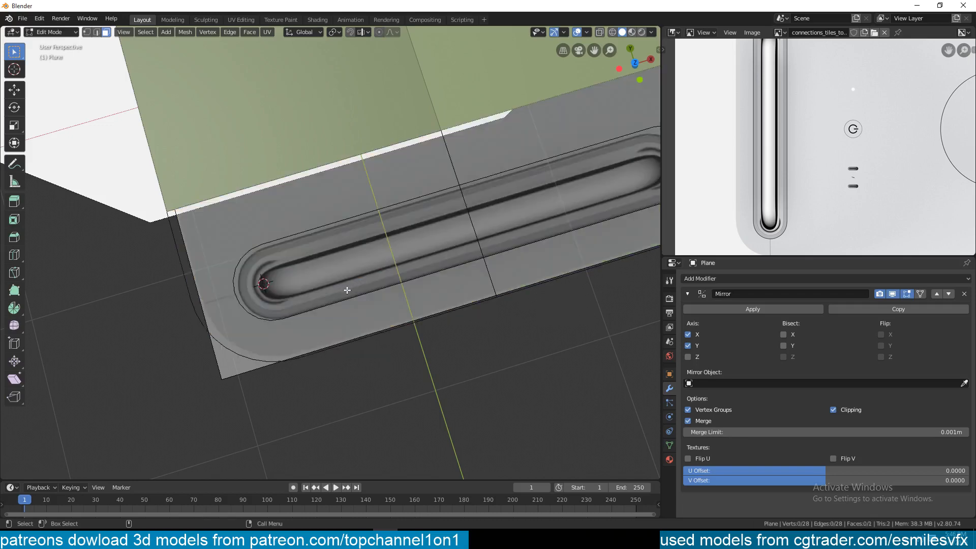
From the top view, fill a face between the slot's lower straight edge and the plane's bottom edge.
key("1")
key("2")
left_click(214, 339, "alt")
key("1")
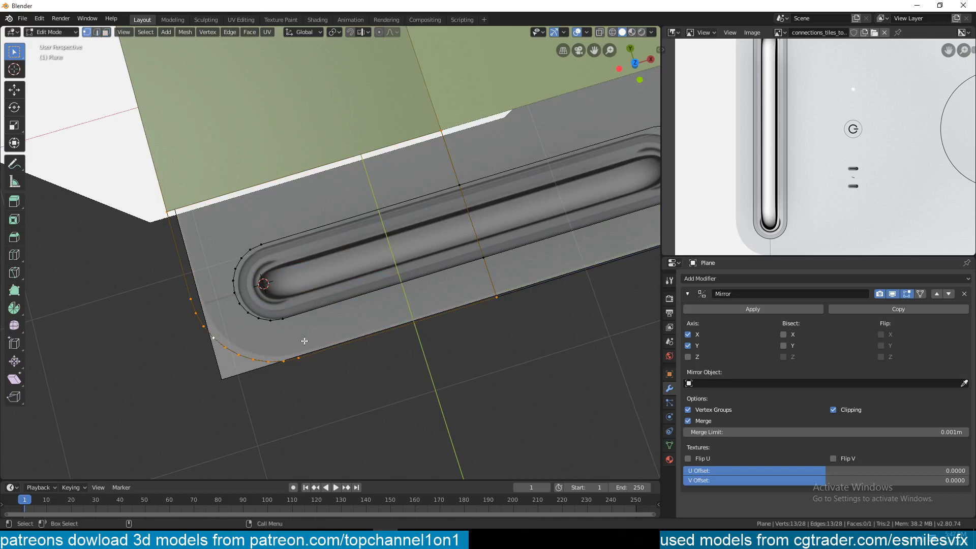
key("2")
key("KP_7")
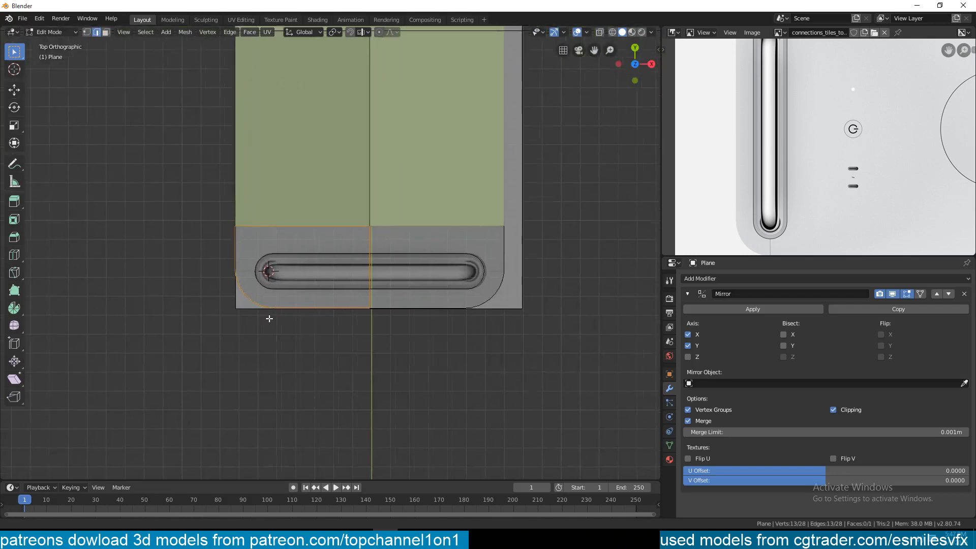
scroll(270, 319, "up", 4)
middle_click_drag(279, 327, 326, 268, "shift")
left_click(342, 269)
left_click(342, 308, "shift")
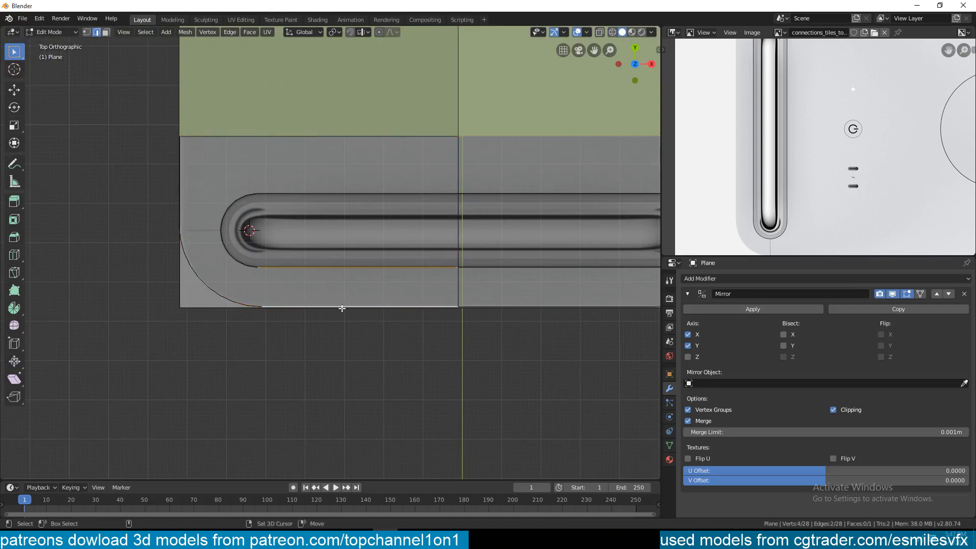
key("f")
Add a vertical loop cut to the large face above the slot, near the upper end of the slot's arc.
left_click(350, 192)
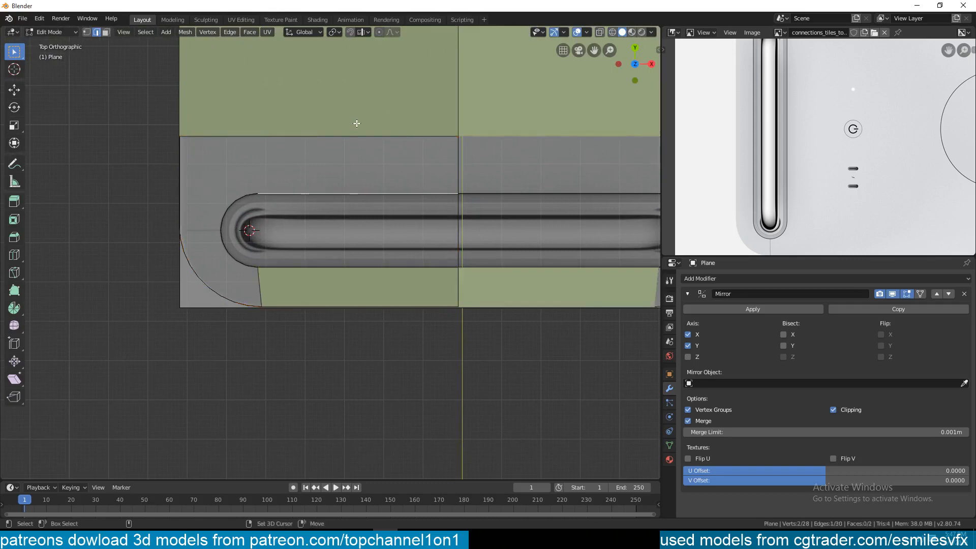
left_click(357, 129, "shift")
key("alt+a")
middle_click_drag(274, 186, 337, 270, "shift")
key("ctrl+r")
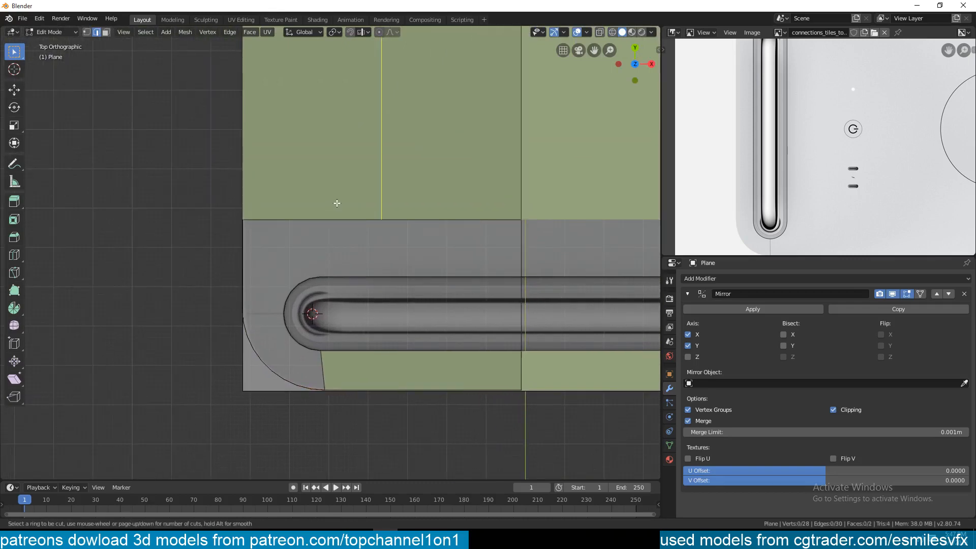
left_click(325, 202)
left_click(283, 205)
Fill a face between the large face's lower edge, inward of the loop cut, and the slot's upper straight edge.
left_click(383, 220)
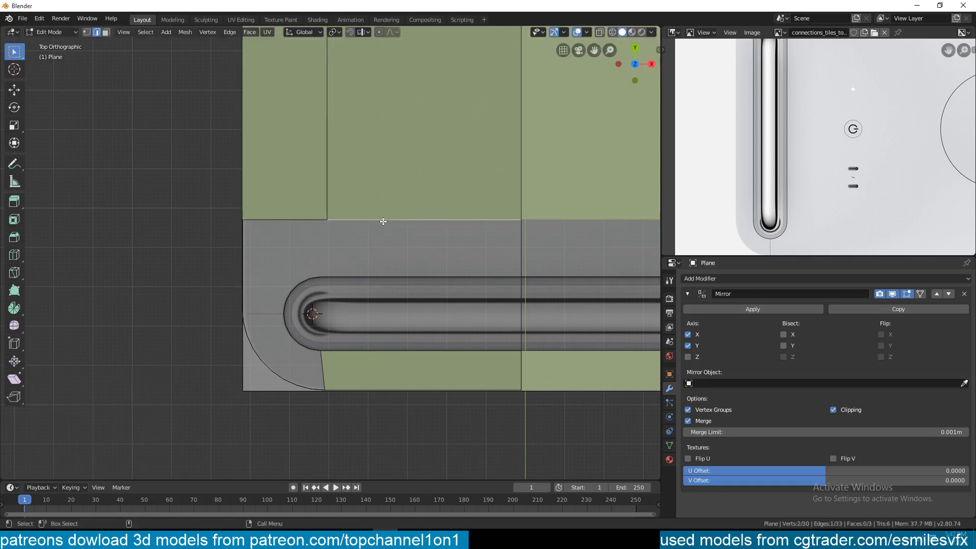
left_click(384, 277, "shift")
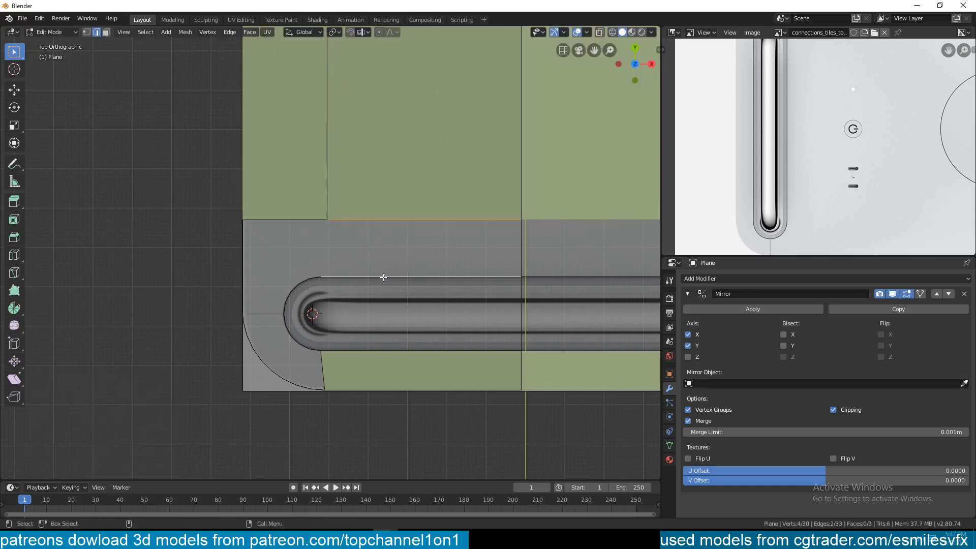
key("f")
scroll(380, 281, "up", 3)
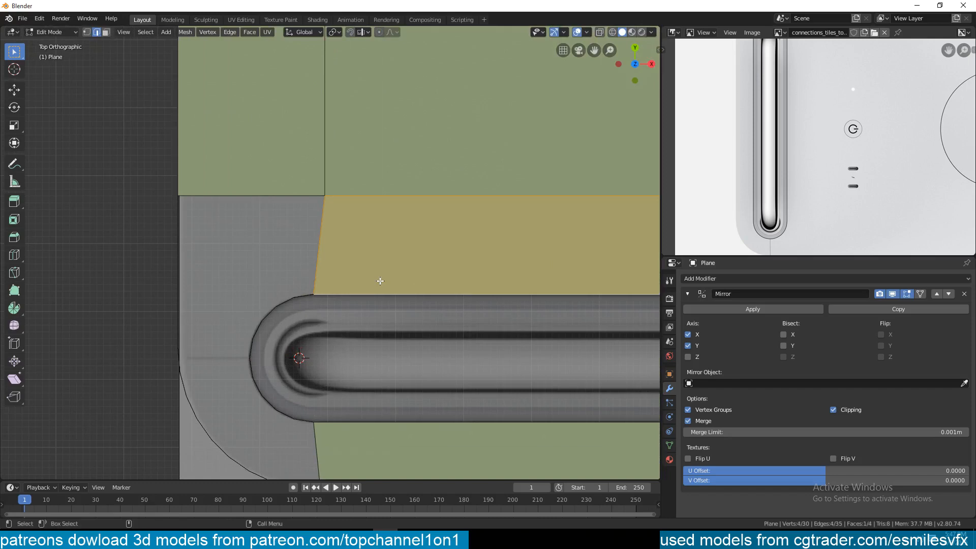
In wireframe shading, move the loop-cut edge about -0.0171 m along X to align it with the end of the slot's arc.
left_click(327, 139)
middle_click_drag(339, 147, 414, 174, "shift")
scroll(381, 270, "down", 7)
scroll(386, 263, "up", 3)
scroll(410, 203, "up", 4)
mouse_move(408, 218)
middle_mouse_down("shift")
mouse_move(413, 187)
mouse_move(370, 260)
middle_mouse_up("shift")
scroll(402, 199, "up", 2)
key("z")
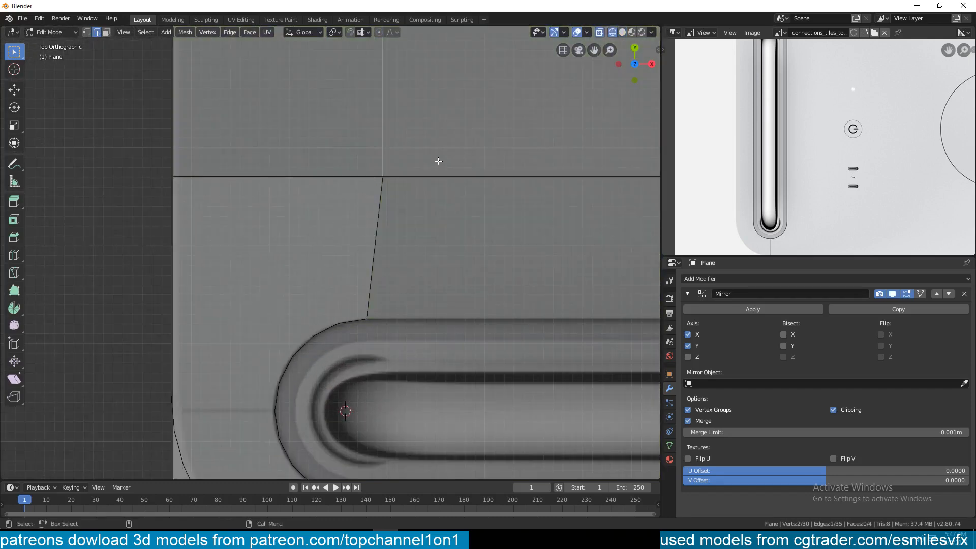
key("g")
key("x")
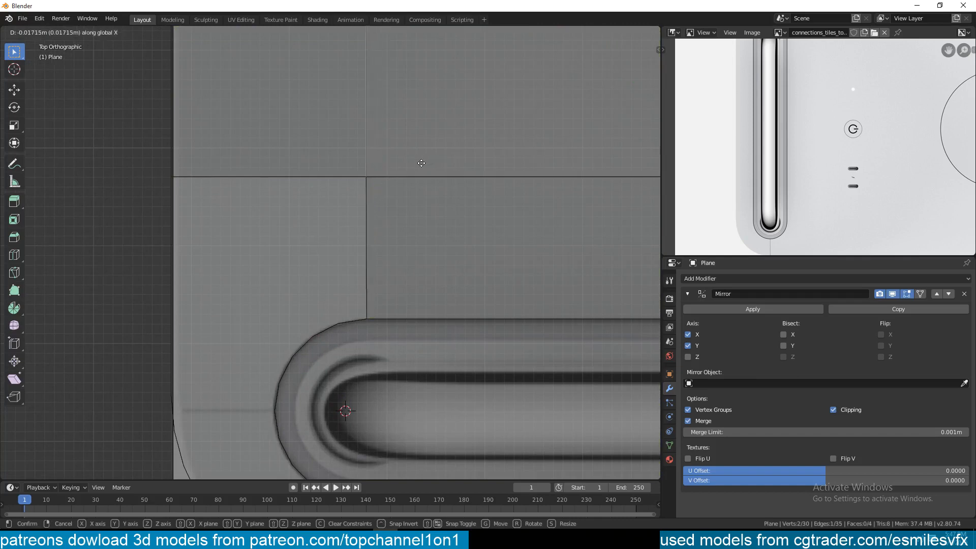
left_click(422, 162)
Select the vertex path around the slot's arc and then the one around the plane's rounded corner to compare their vertex counts.
scroll(435, 240, "down", 2)
middle_click_drag(435, 240, 446, 170, "shift")
scroll(450, 229, "up", 2)
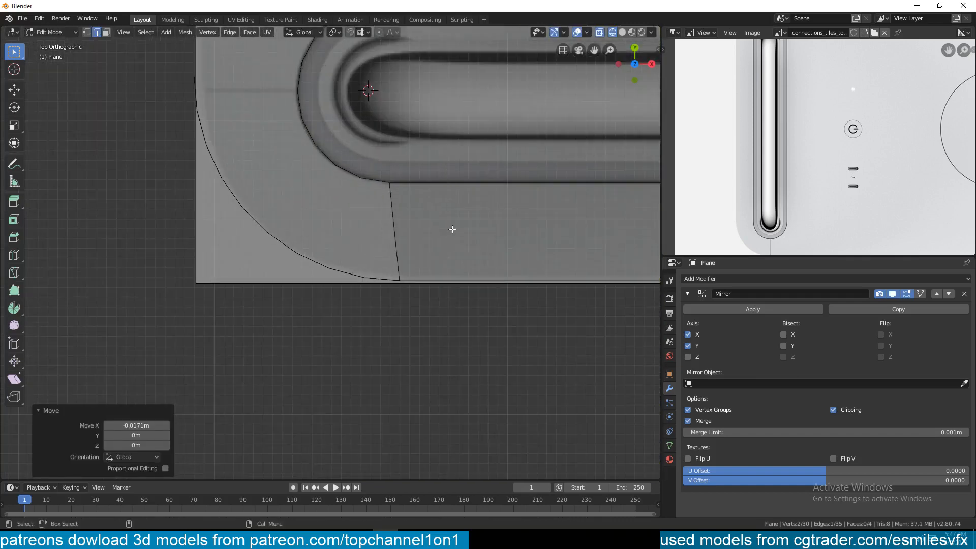
left_click(400, 282)
middle_click_drag(366, 267, 376, 316, "shift")
scroll(371, 176, "down", 1)
middle_click_drag(369, 171, 331, 231, "shift")
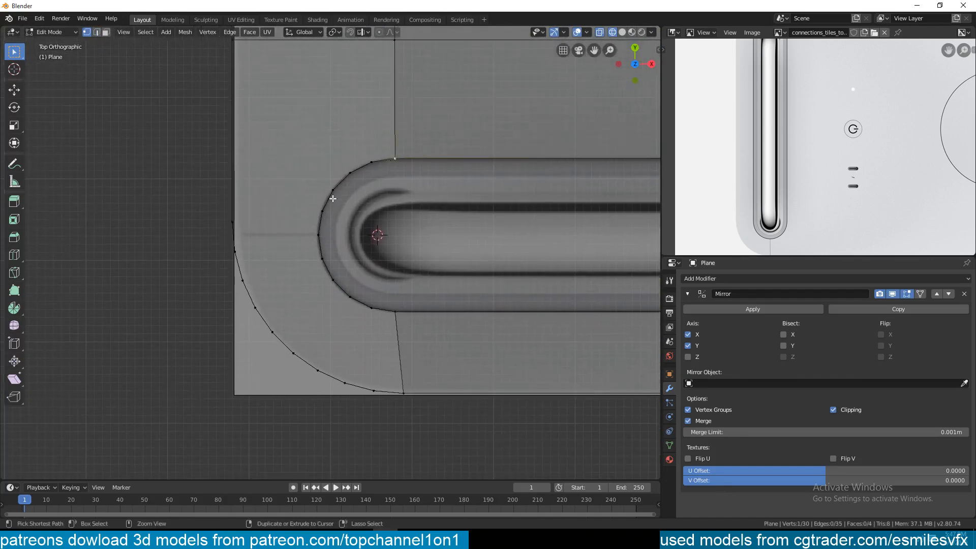
left_click(399, 316, "ctrl")
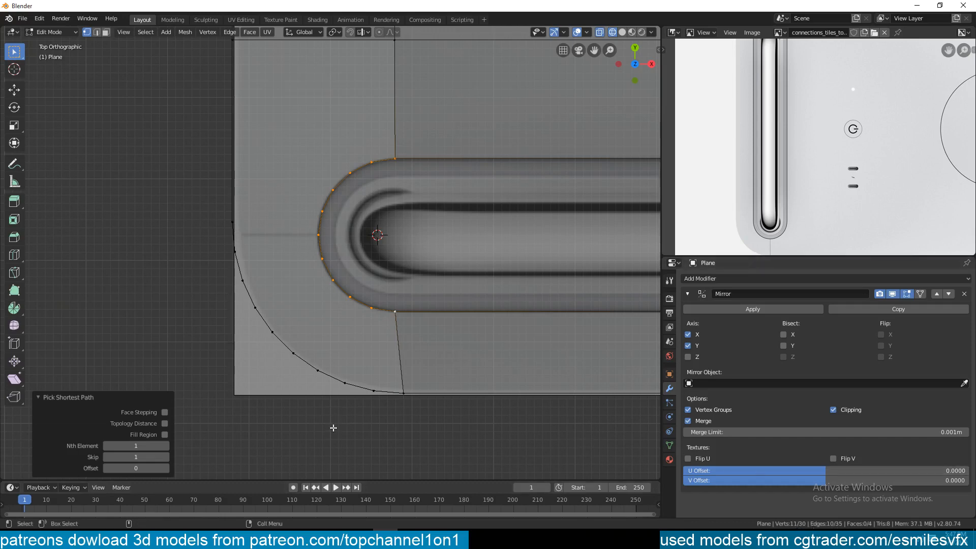
left_click(403, 393)
left_click(232, 223, "ctrl")
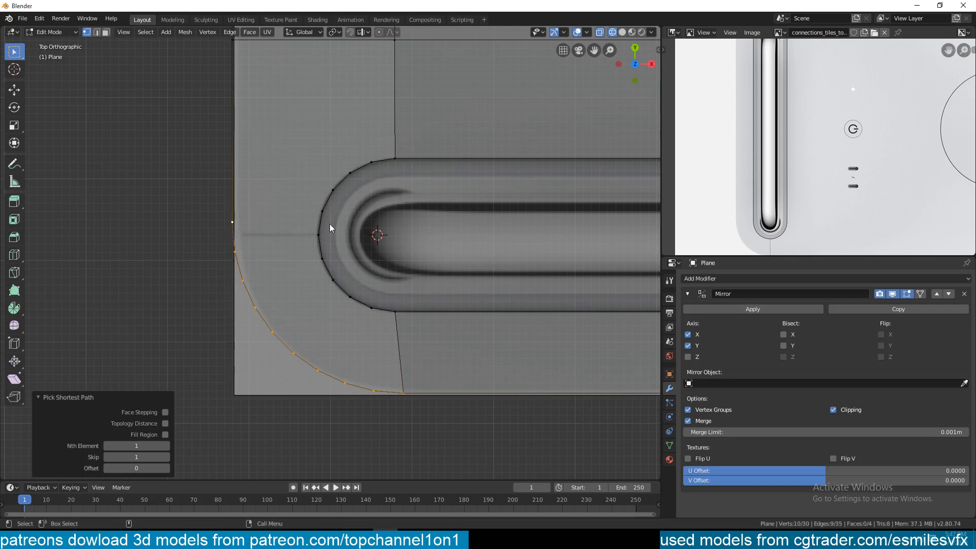
middle_click_drag(330, 227, 353, 263, "shift")
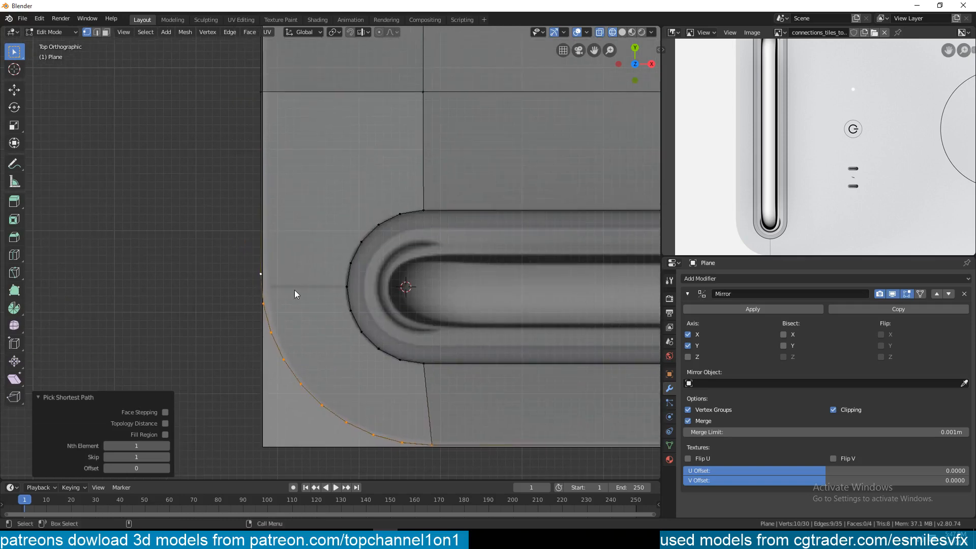
Select the edges bounding the gap between the slot's arc, the plane's rounded corner and the neighbouring faces, and fill it with one face.
key("2")
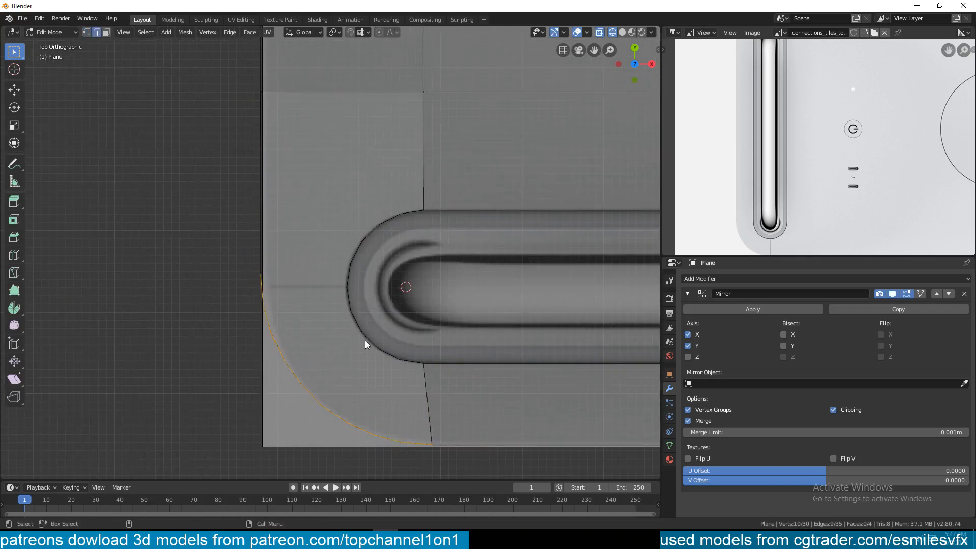
left_click(264, 174, "shift")
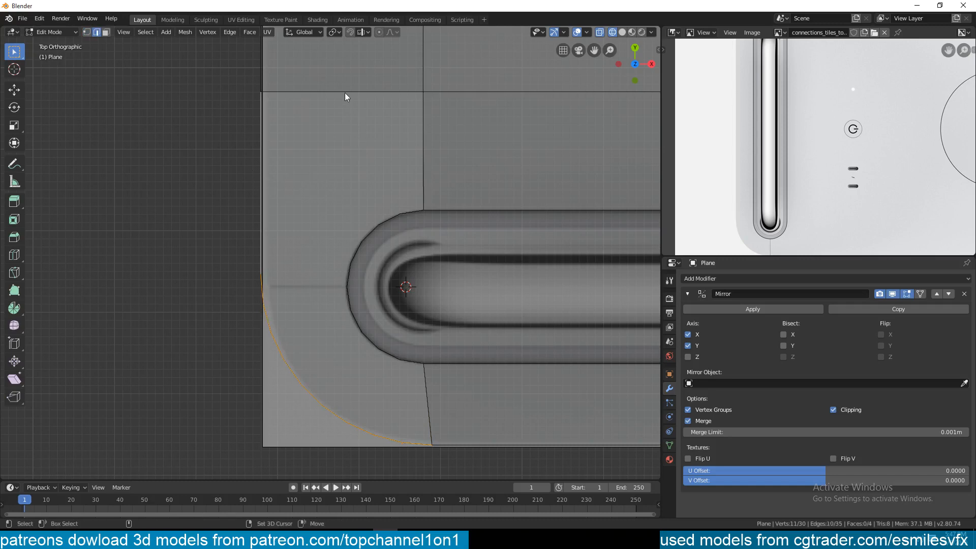
left_click(344, 92, "shift")
left_click(422, 141, "shift")
left_click(358, 250, "alt")
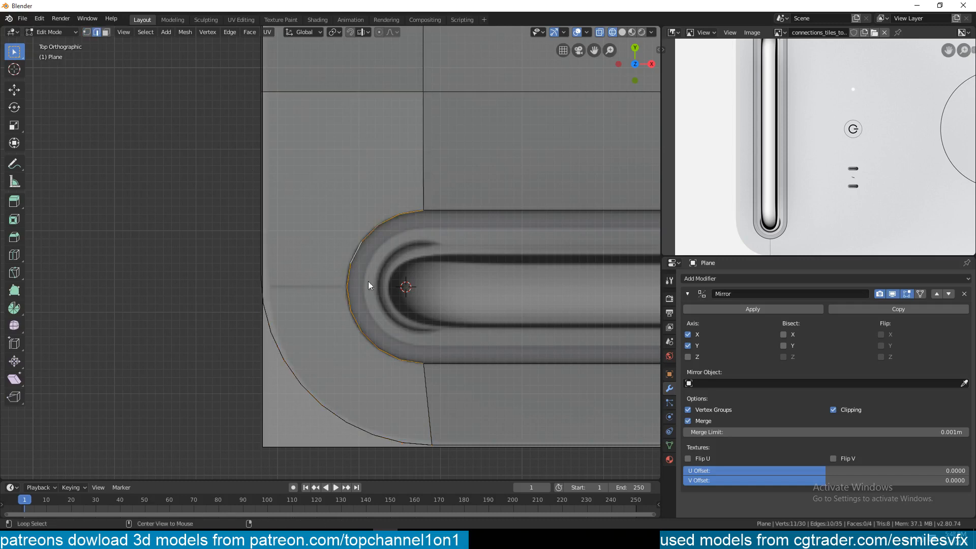
middle_click_drag(399, 352, 359, 240, "shift")
left_click(361, 321, "shift")
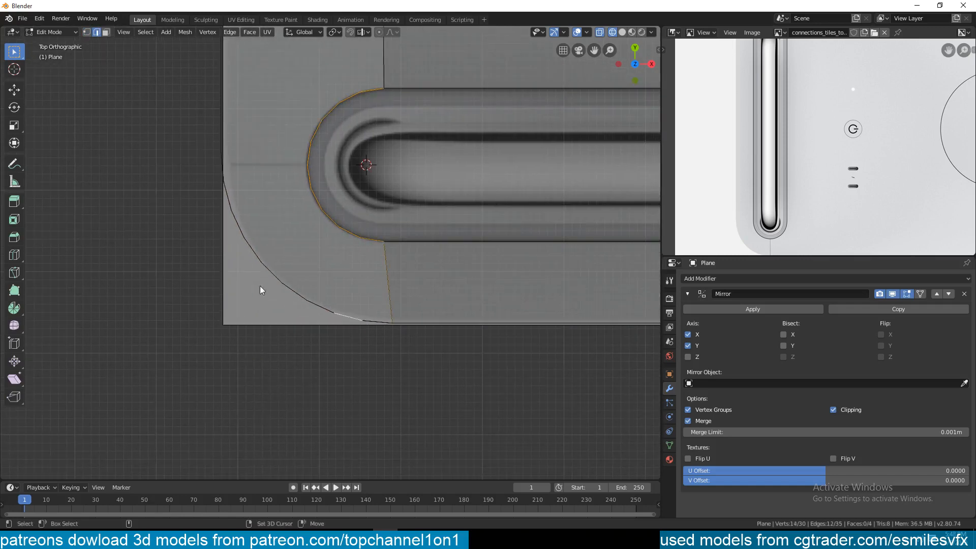
left_click(241, 219, "alt+shift")
middle_click_drag(239, 164, 238, 283, "shift")
left_click(292, 96, "shift")
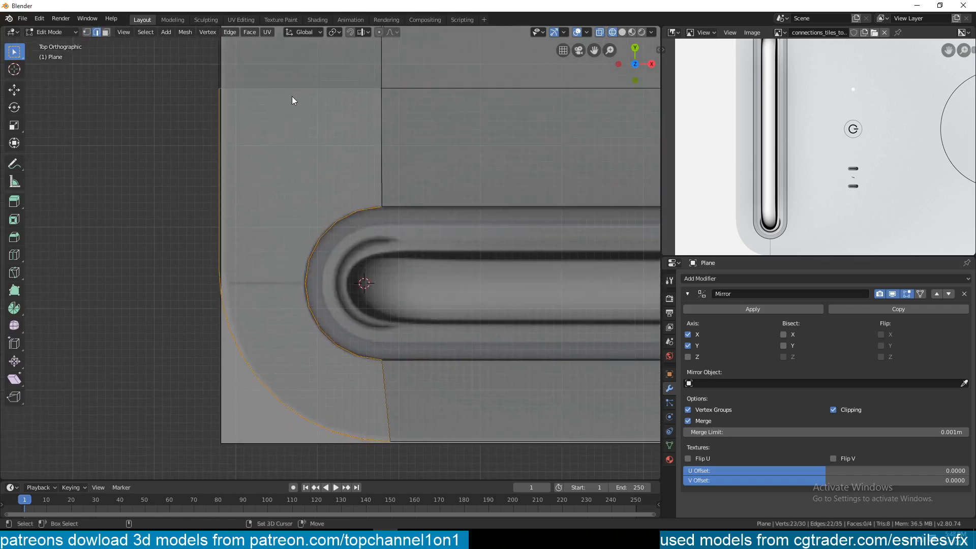
key("1")
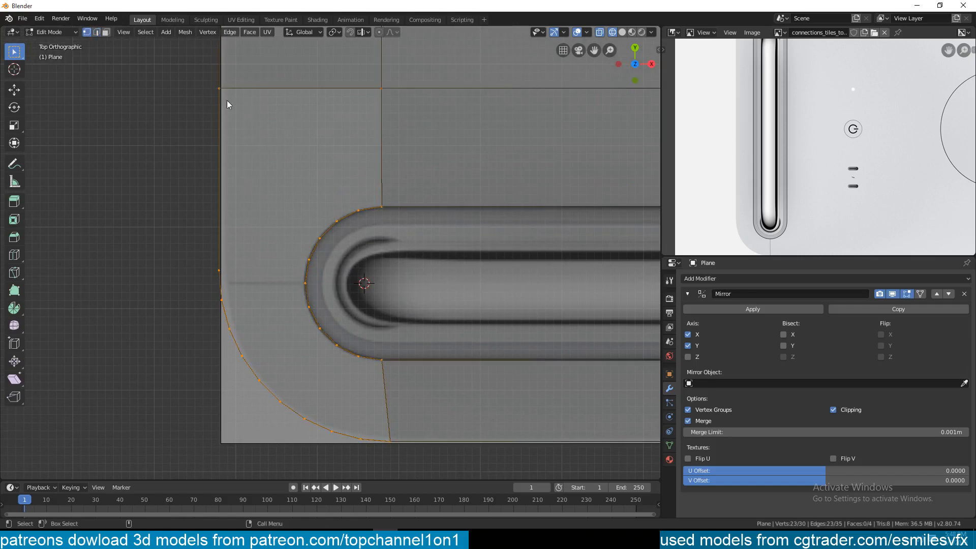
key("2")
key("f")
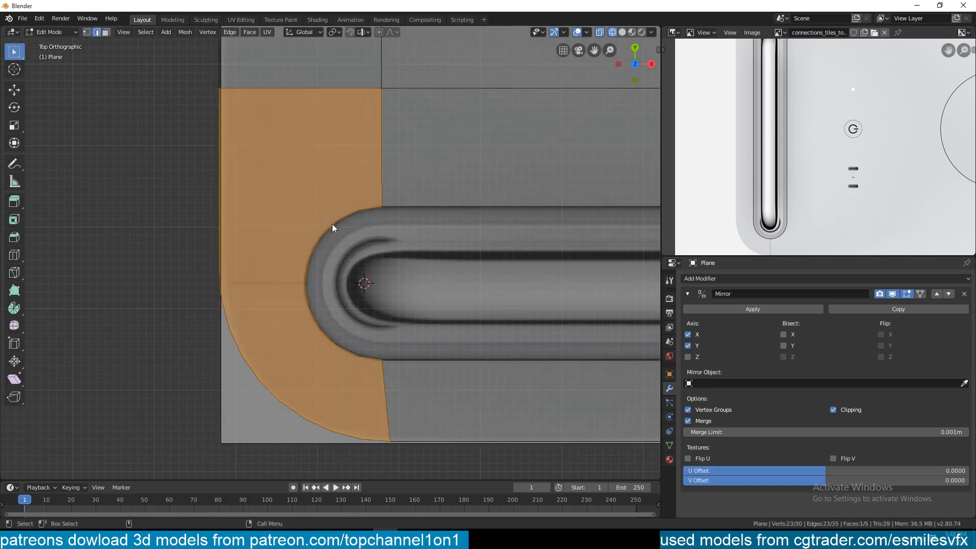
Examine the mirrored plane with its filled corner in Object Mode from a perspective view, and return to the top view in Edit Mode.
key("Tab")
scroll(338, 252, "down", 1)
middle_click_drag(338, 252, 529, 168)
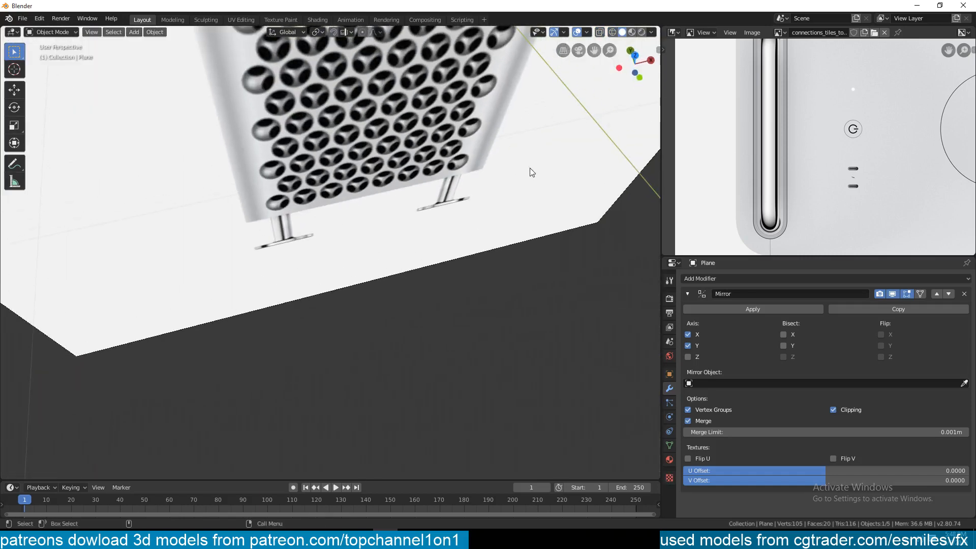
scroll(530, 168, "down", 5)
key("Tab")
key("KP_7")
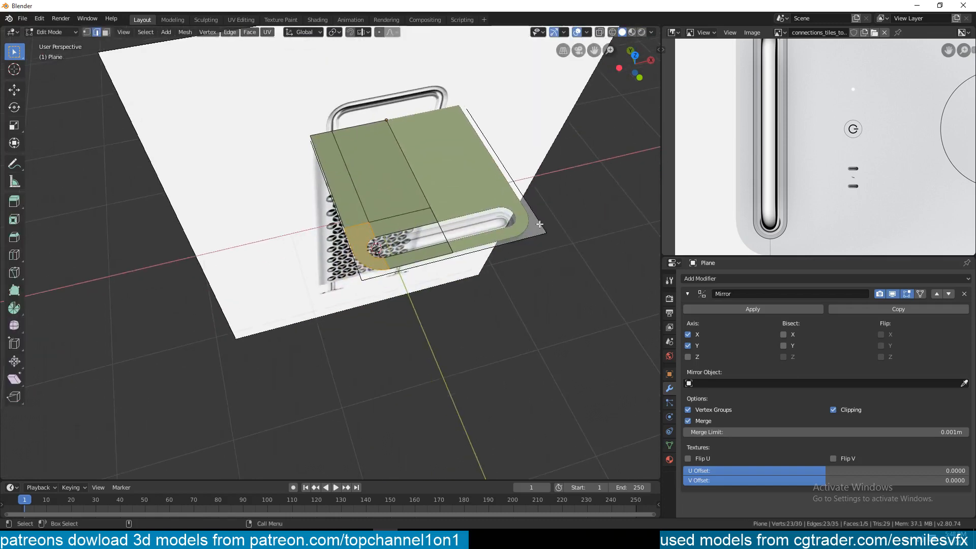
scroll(430, 186, "up", 6)
scroll(430, 186, "up", 1)
middle_click_drag(430, 187, 205, 244, "shift")
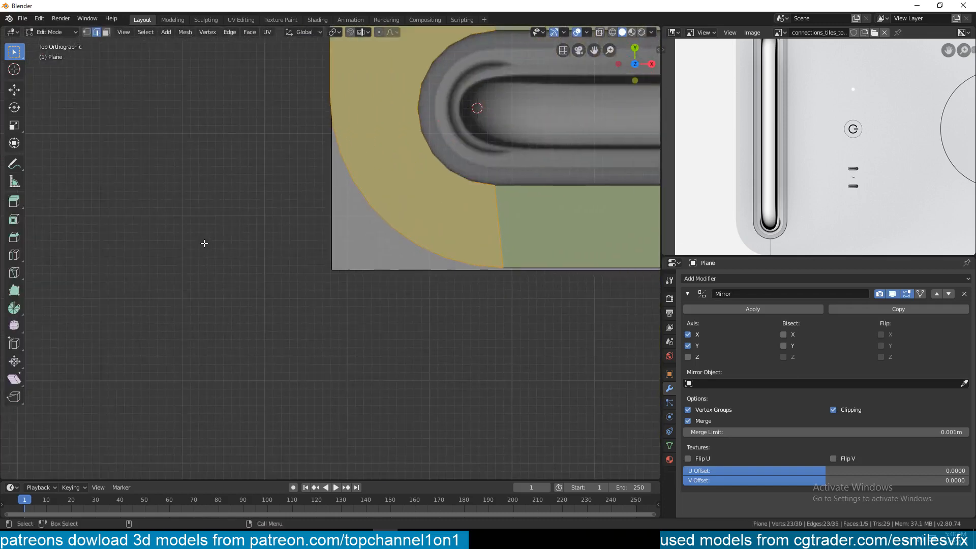
middle_click_drag(529, 161, 394, 296, "shift")
In wireframe shading, inset the filled corner face by about 0.0242 m.
key("z")
left_click(115, 264)
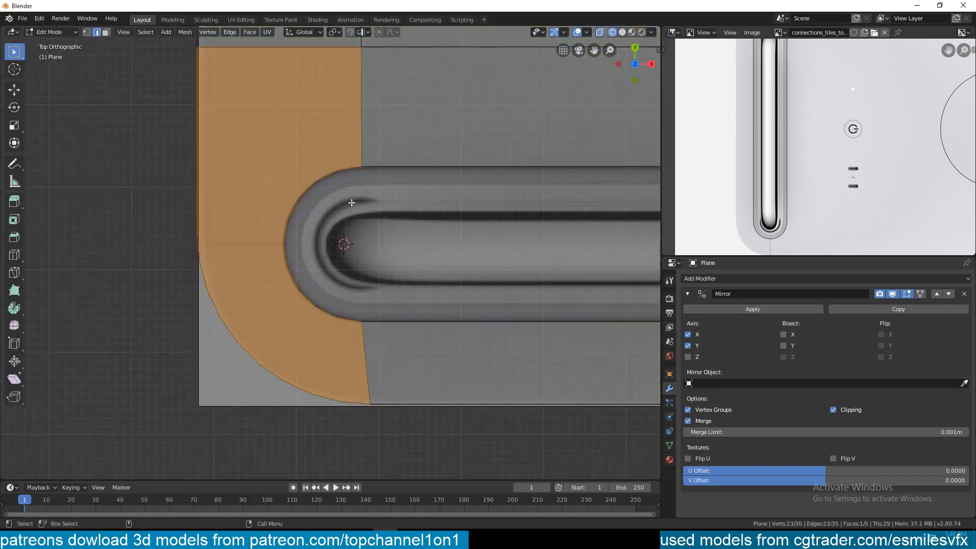
middle_click_drag(399, 149, 407, 181, "shift")
key("i")
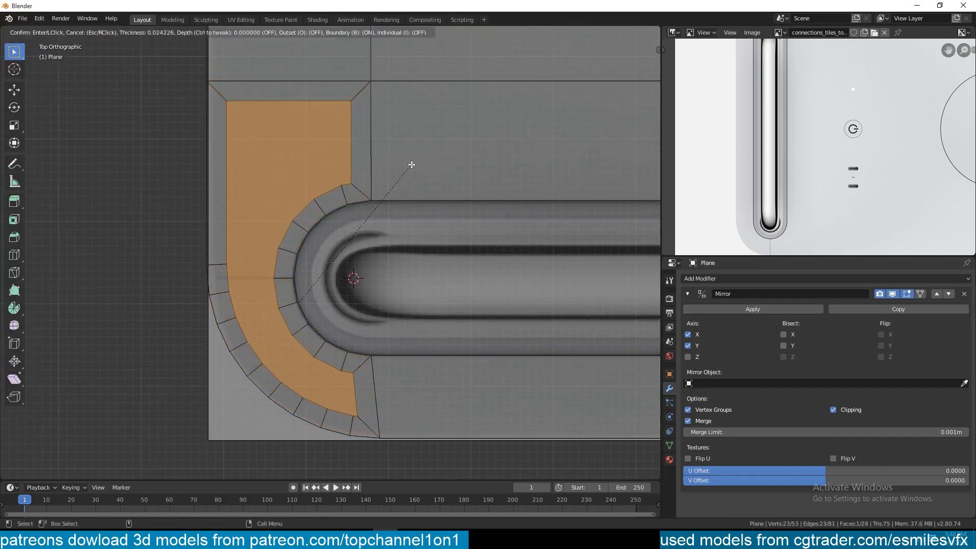
left_click(411, 165)
middle_click_drag(376, 231, 404, 206, "shift")
middle_click_drag(343, 356, 354, 285, "shift")
Connect two pairs of inset vertices across the corner face, one near the arc's lower end and one along the corner's diagonal.
key("1")
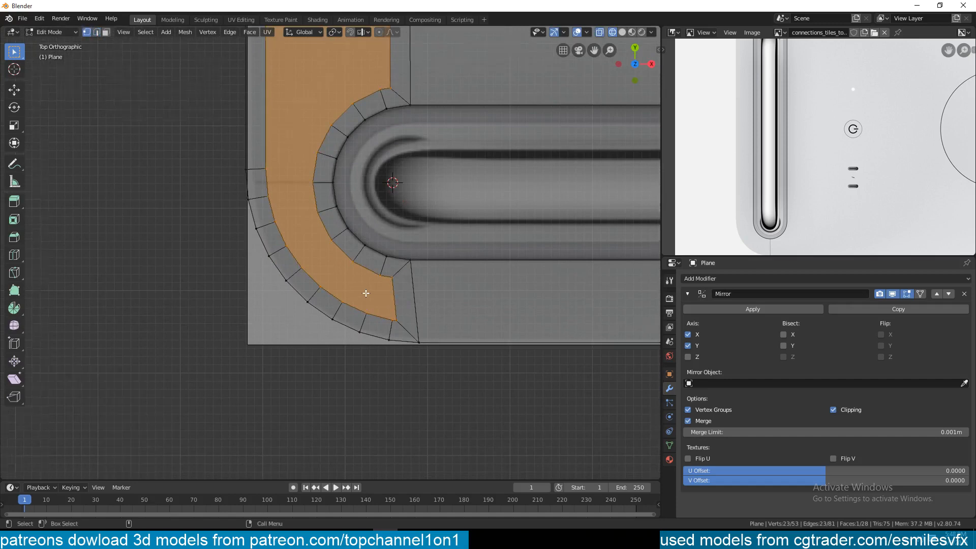
scroll(366, 293, "up", 2)
left_click(382, 339)
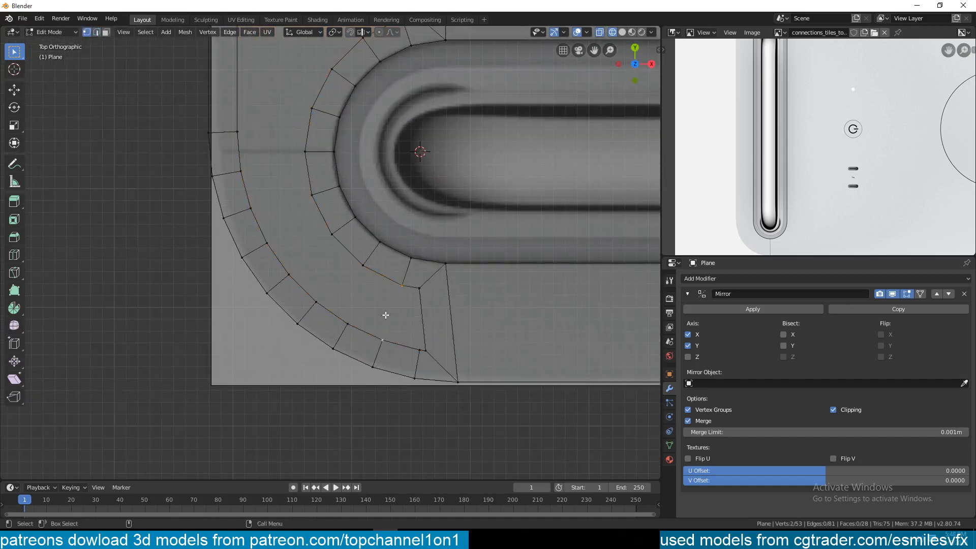
key("j")
middle_click_drag(353, 290, 387, 304, "shift")
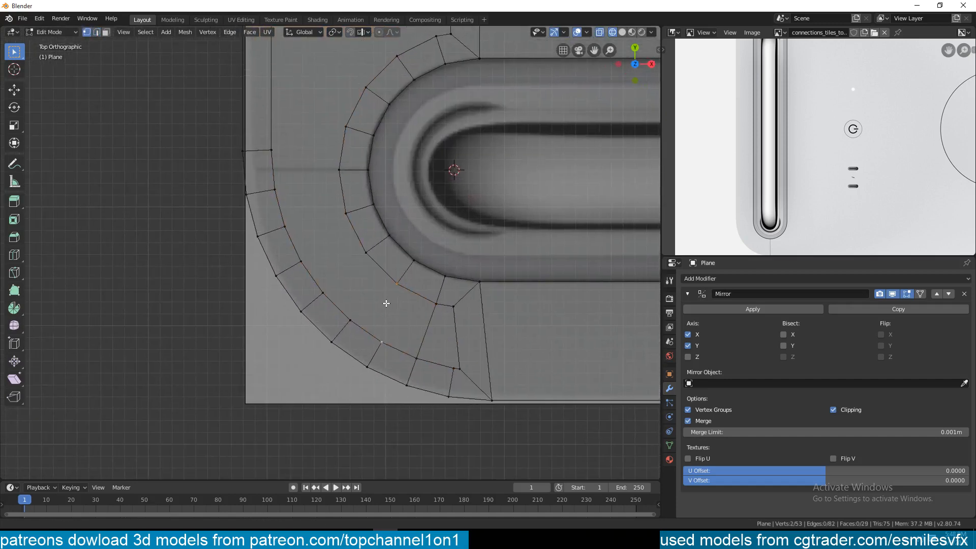
left_click(354, 262)
left_click(325, 298, "shift")
key("j")
Move the outer inset vertex at the corner curve's upper end -0.00857 m along Y and connect it to the arc-side vertex at mid-height.
middle_click_drag(323, 150, 340, 181, "shift")
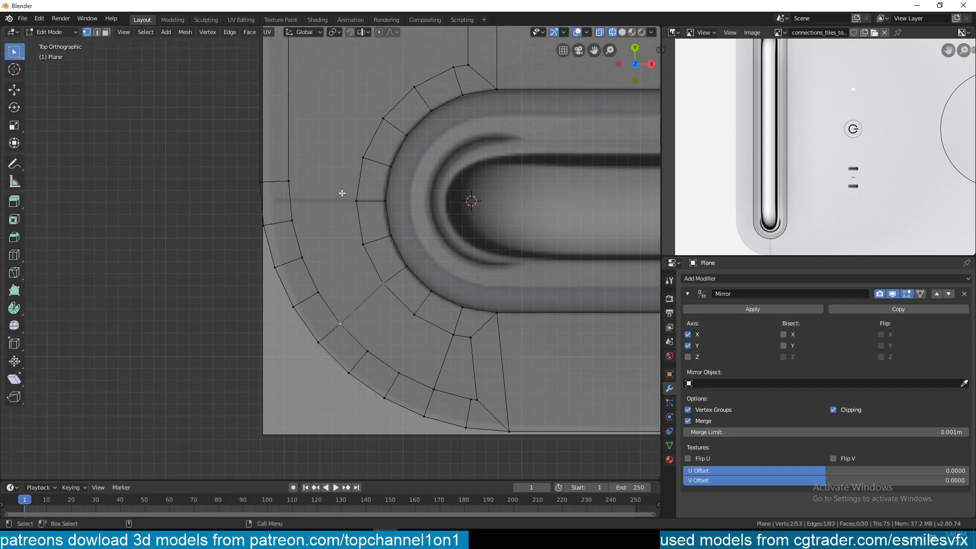
left_click(298, 195)
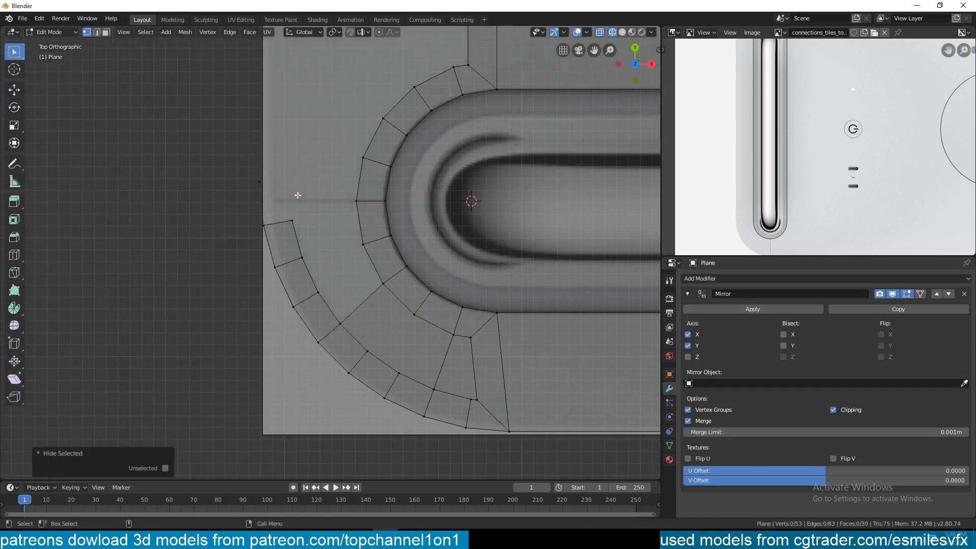
right_click(297, 194)
key("g")
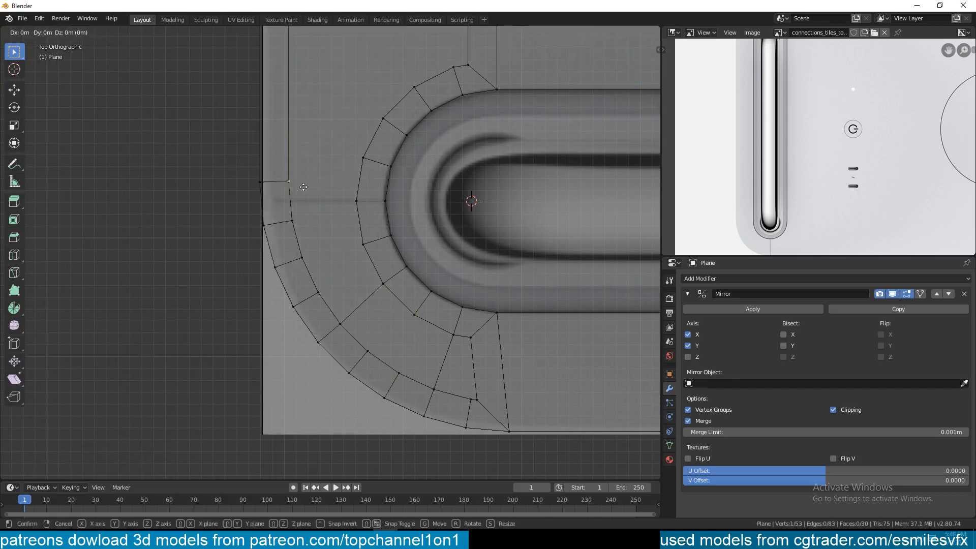
key("z")
key("y")
left_click(304, 196)
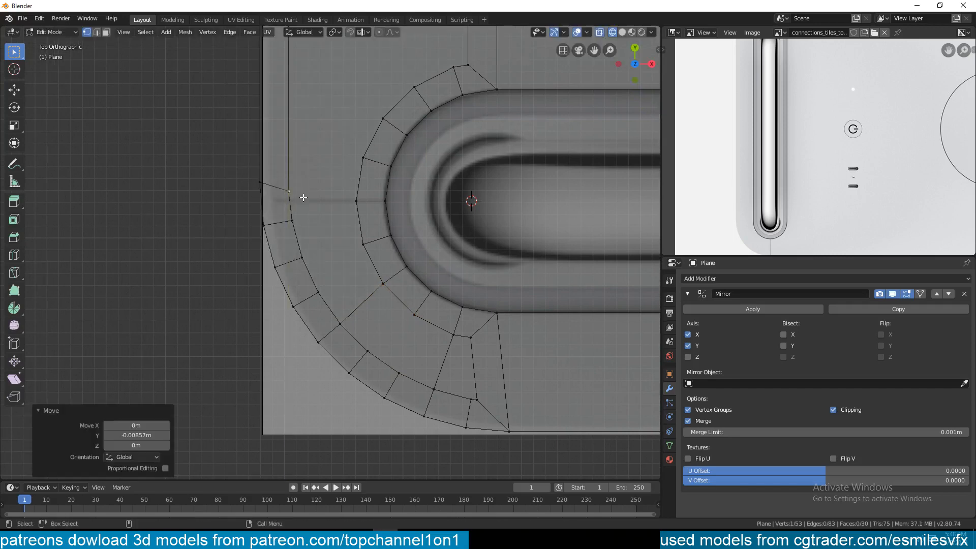
left_click(362, 199, "shift")
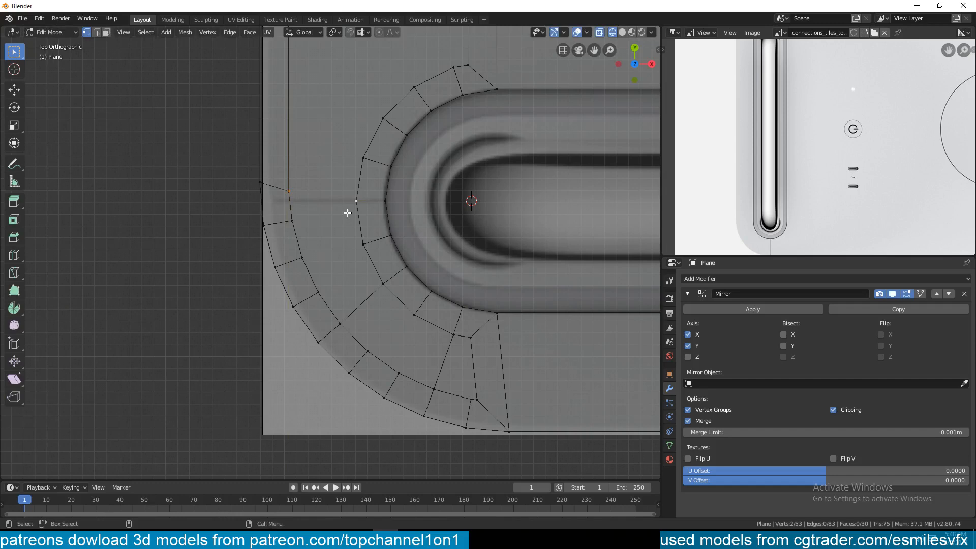
key("j")
Connect the arc-side inset vertex below mid-height to three corner-side vertices, and dissolve the middle of the three edges.
left_click(362, 247)
left_click(301, 259, "shift")
key("j")
left_click(357, 252)
left_click(331, 296, "shift")
key("j")
left_click(292, 220)
left_click(353, 238, "shift")
key("j")
key("2")
left_click(345, 254)
key("ctrl+x")
middle_click_drag(388, 328, 360, 264, "shift")
Connect the next arc-side inset vertex to the corner-side vertices on either side of the diagonal, and dissolve the diagonal edge.
key("1")
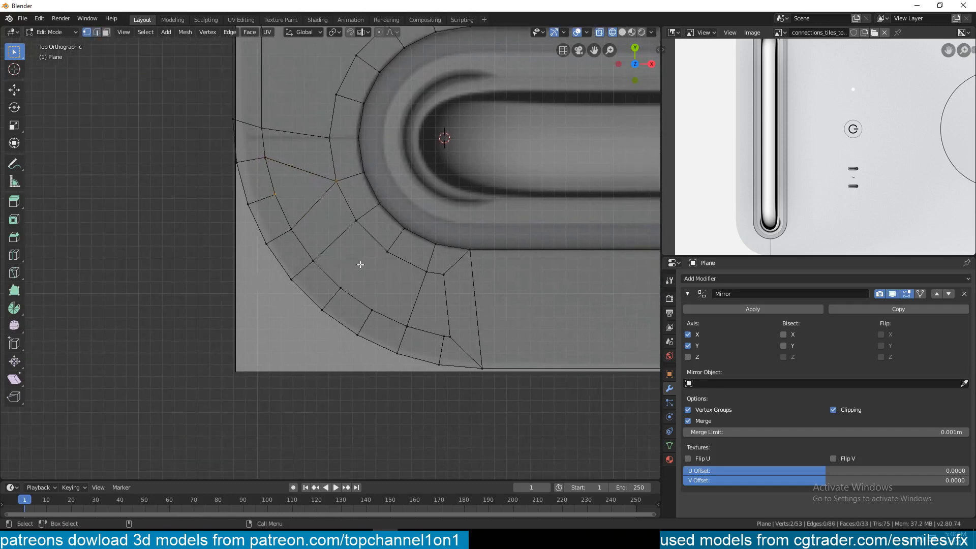
left_click(314, 262)
left_click(387, 252, "shift")
left_click(290, 229)
left_click(356, 221, "shift")
key("j")
left_click(356, 222)
left_click(347, 279, "shift")
key("j")
key("3")
left_click(333, 254)
key("2")
left_click(327, 245)
key("ctrl+x")
Connect the remaining arc-side inset vertices to the lower corner-side ones, and merge the two nearly coincident vertices at the corner's lower end.
key("1")
key("2")
left_click(350, 285)
key("1")
left_click(386, 255, "shift")
key("j")
left_click(386, 256, "shift")
left_click(419, 272)
left_click(381, 303, "shift")
key("m")
left_click(447, 338)
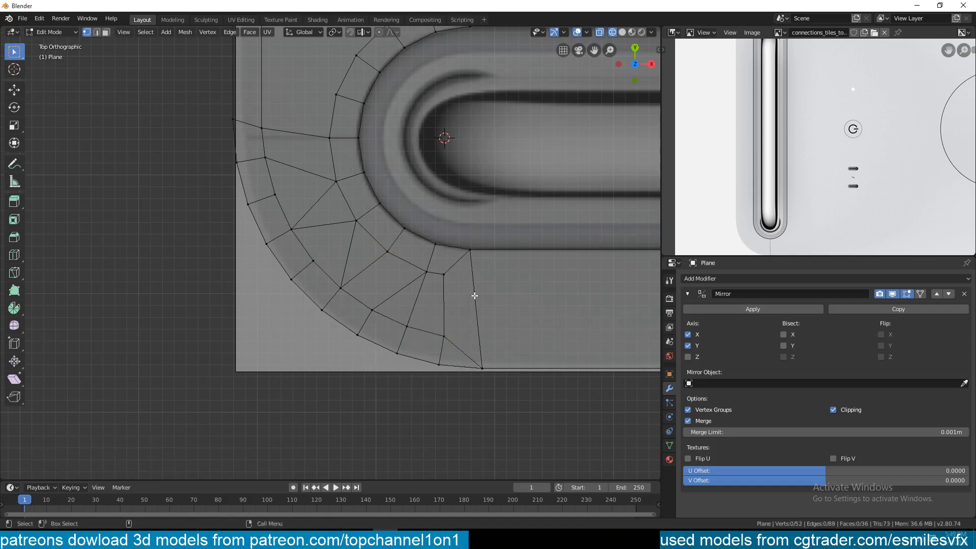
Add a horizontal loop cut through the face below the slot, slid toward the plane's lower edge with a factor of about -0.48.
middle_click_drag(474, 295, 389, 268, "shift")
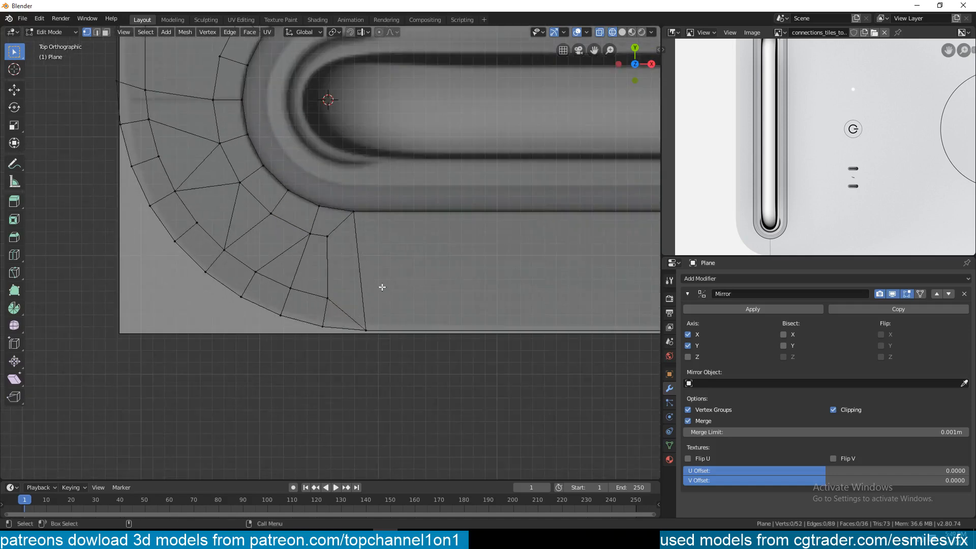
scroll(336, 296, "down", 4)
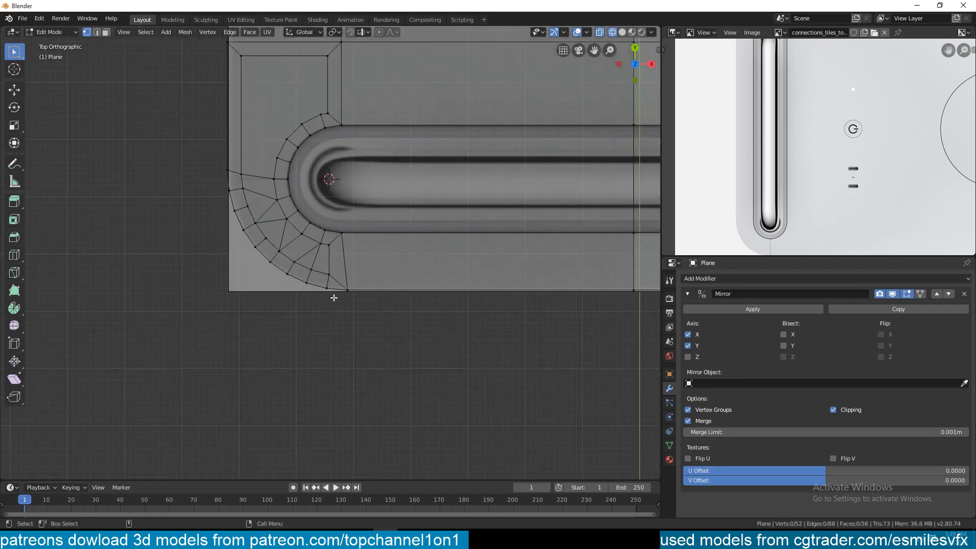
middle_click_drag(489, 124, 456, 209, "shift")
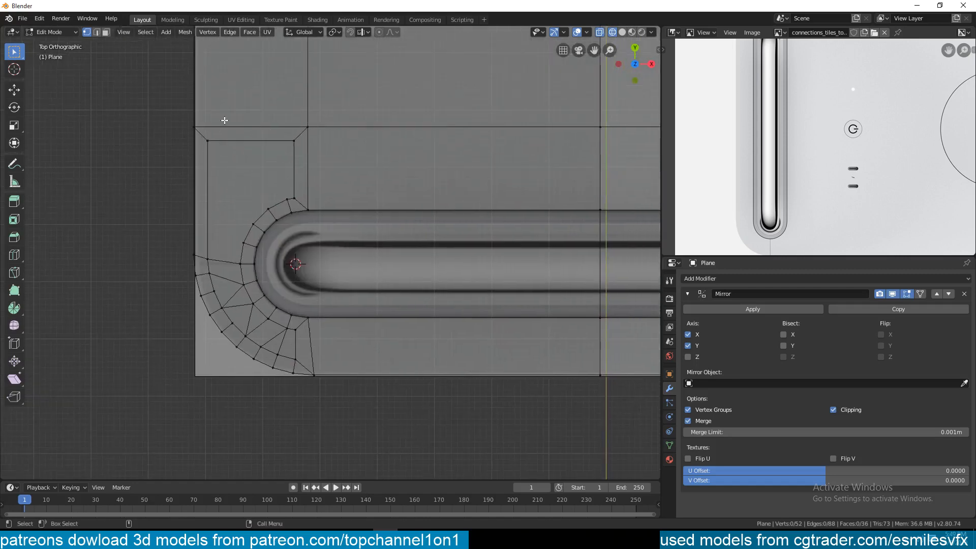
scroll(325, 360, "up", 4)
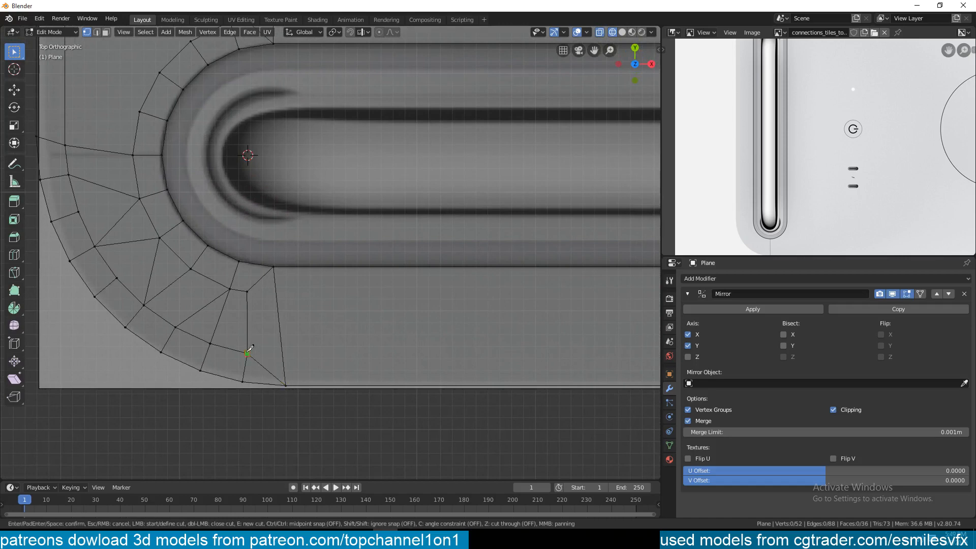
scroll(334, 323, "down", 4)
key("ctrl+r")
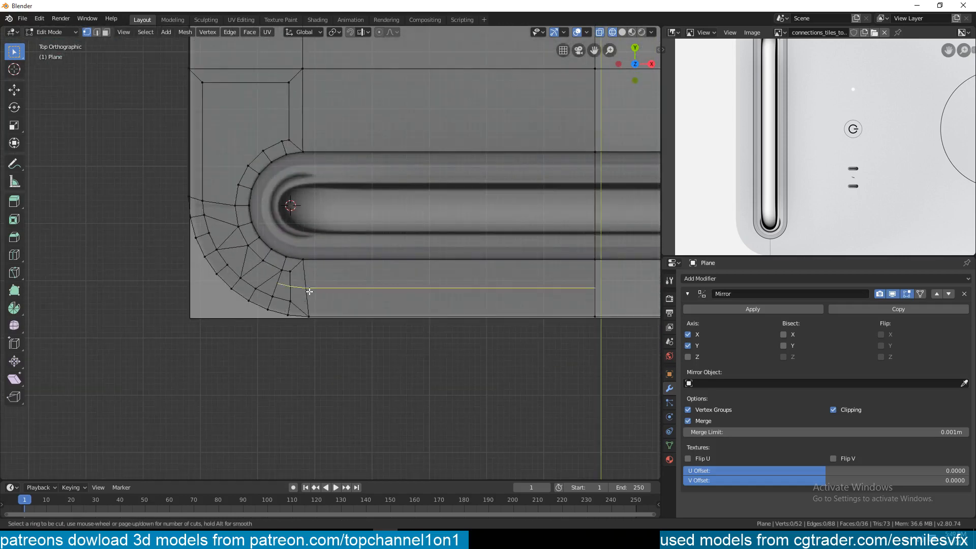
left_click(307, 290)
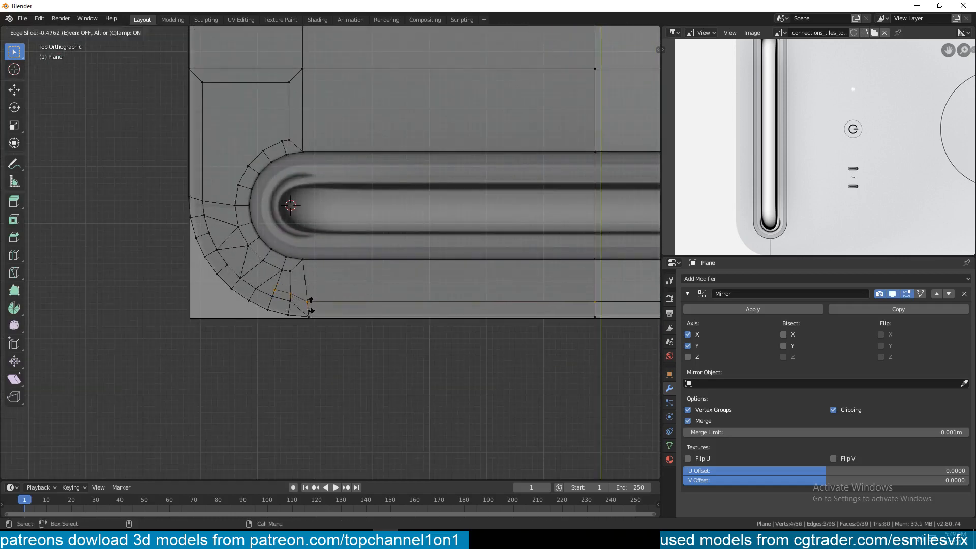
left_click(311, 303)
Connect the inset's lower corner vertex to the end of the loop cut, and dissolve the redundant edges beside that connection.
scroll(320, 298, "up", 2)
left_click(333, 291)
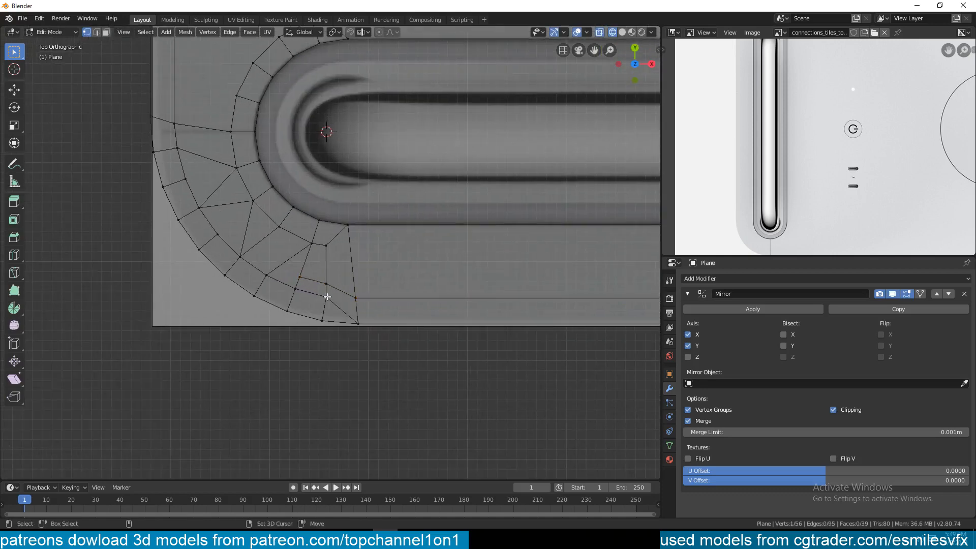
left_click(356, 298, "shift")
key("j")
key("2")
left_click(340, 309)
left_click(342, 295, "shift")
key("ctrl+x")
Add a second horizontal loop cut below the slot, slid toward the slot's lower edge with a factor of 0.391.
middle_click_drag(362, 287, 342, 268, "shift")
key("ctrl+r")
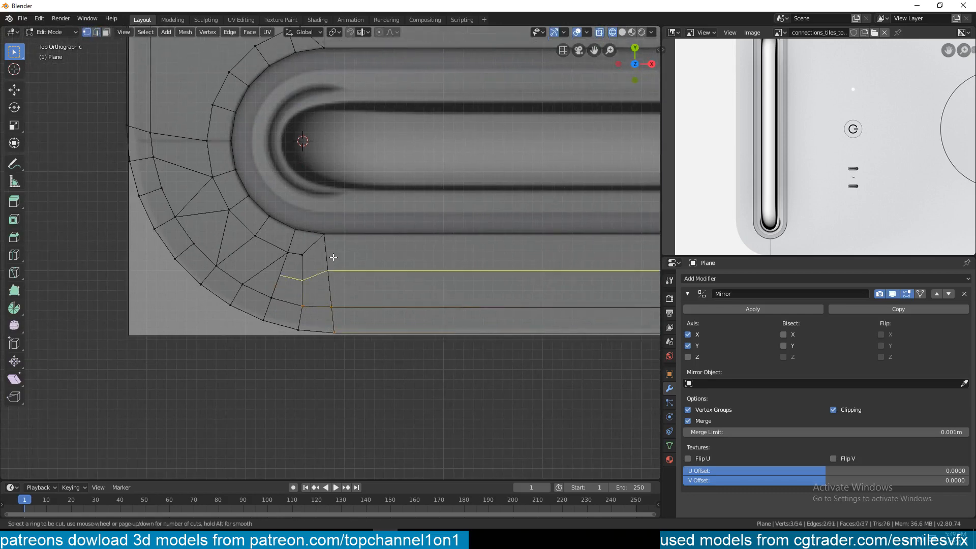
left_click(332, 254)
left_click(336, 242)
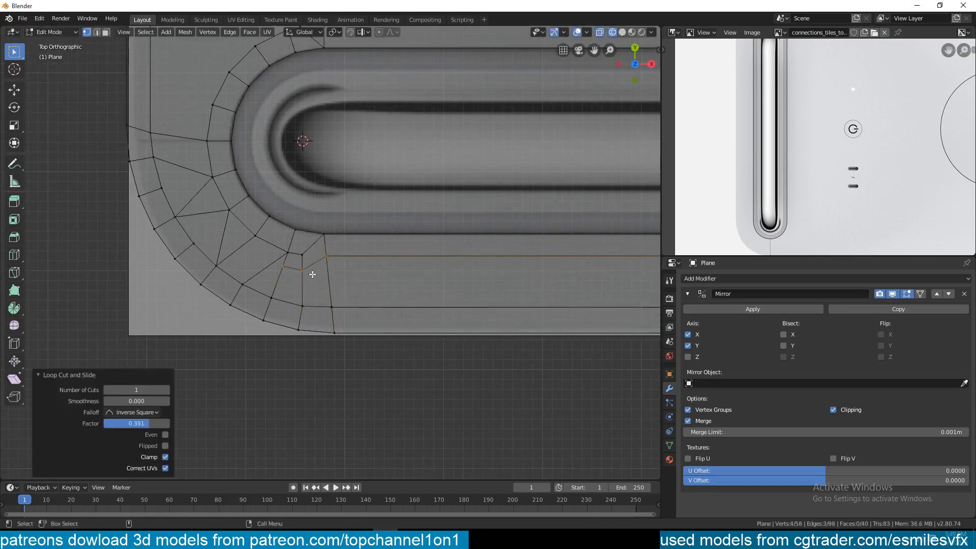
Merge the loop cut's vertex below the arc's end into the inset corner vertex above it, using At Last.
left_click(302, 271)
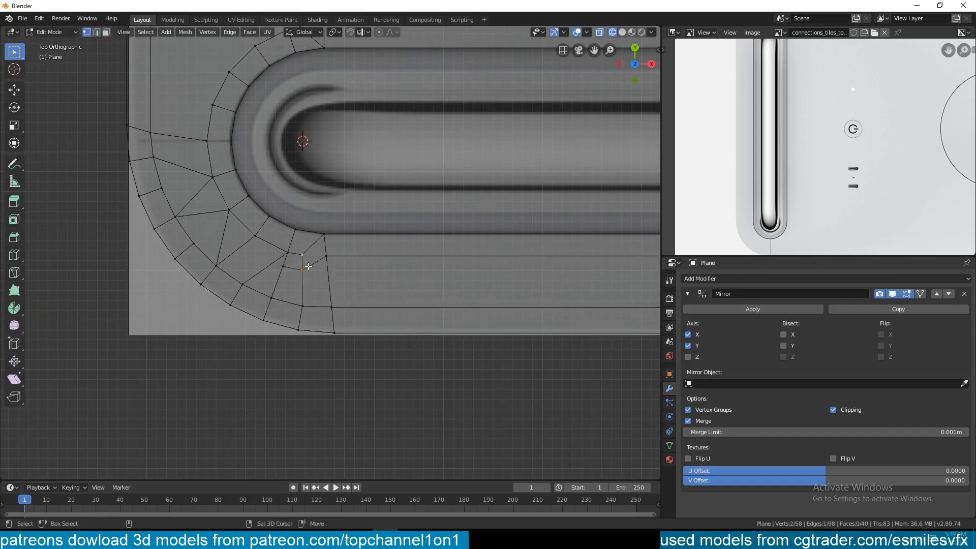
scroll(305, 274, "up", 3)
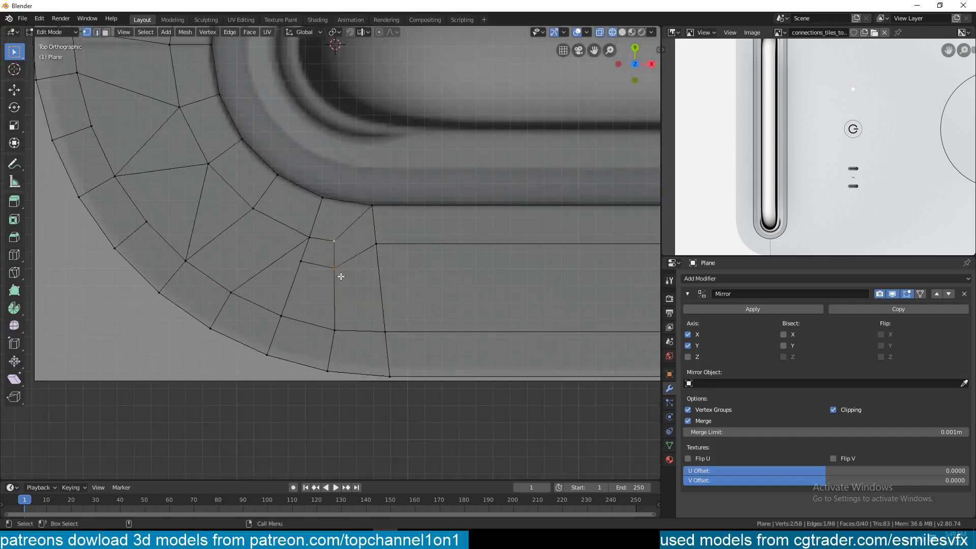
left_click(340, 236, "shift")
key("m")
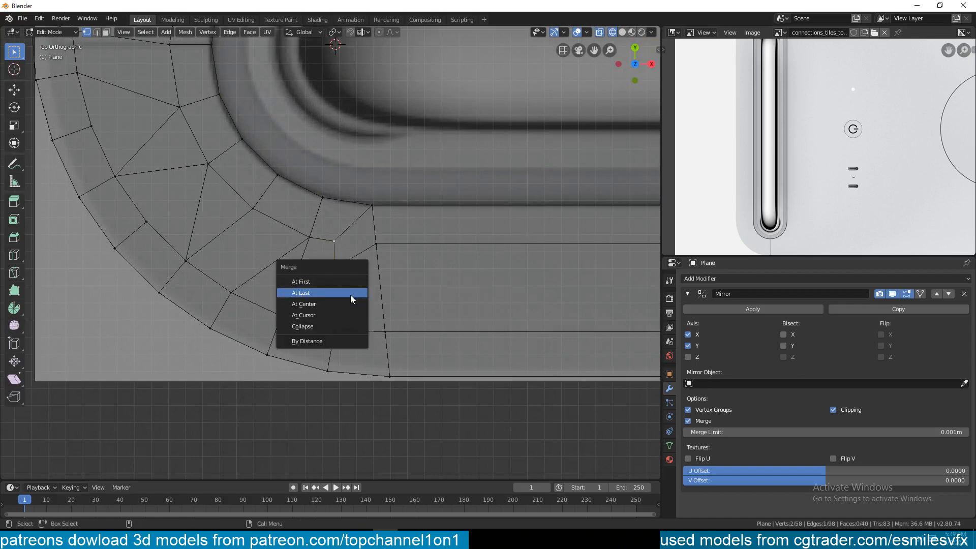
left_click(351, 294)
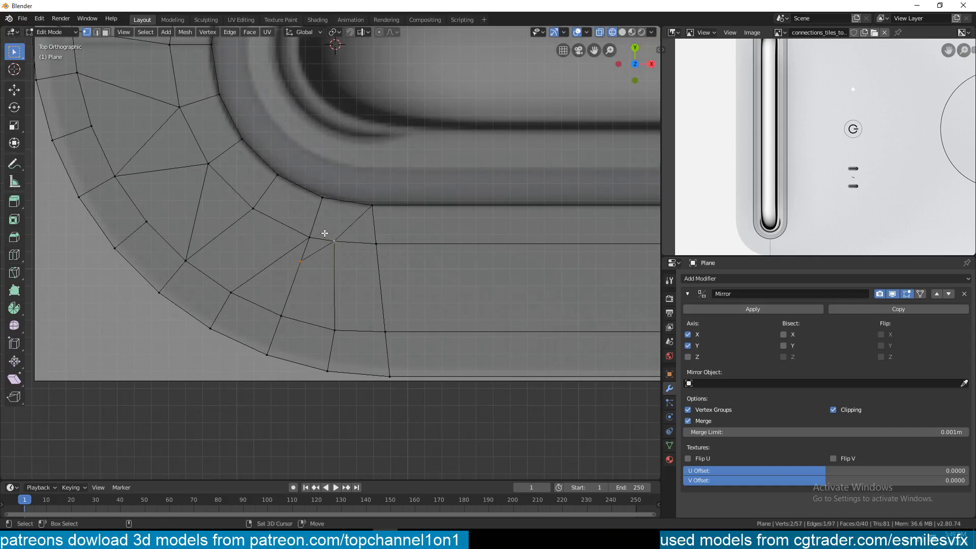
Dissolve the short stray edge below the inset corner vertex under the slot's arc.
key("x")
left_click(319, 271)
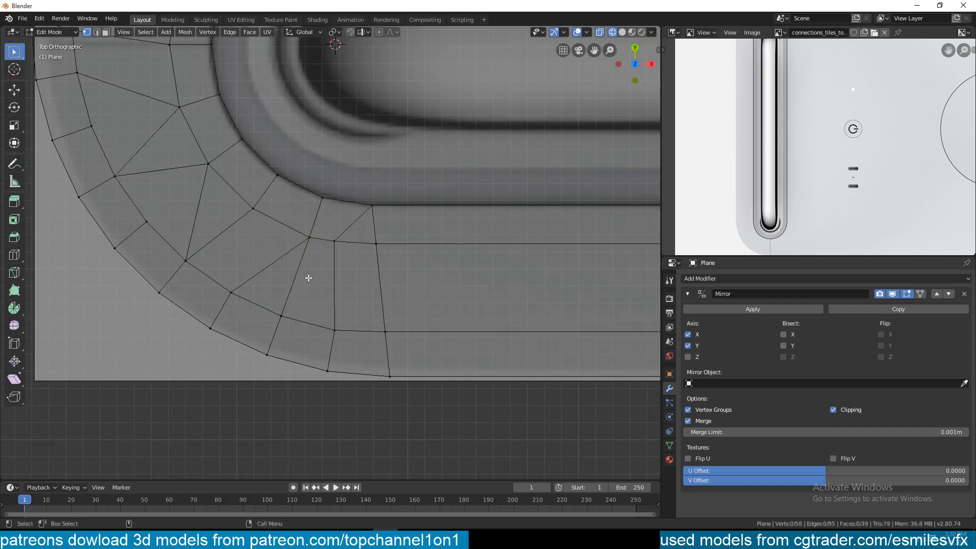
middle_click_drag(308, 278, 335, 288, "shift")
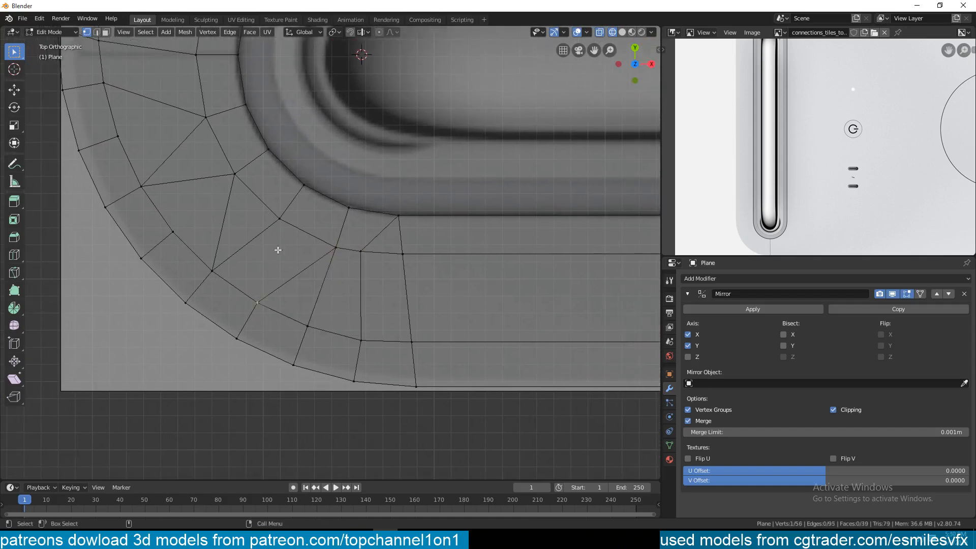
Connect the outer row's vertex to the inset vertex across the rounded corner, and dissolve the redundant edges beside that connection.
left_click(280, 215, "shift")
key("j")
key("2")
left_click(295, 277)
key("ctrl+x")
middle_click_drag(295, 278, 319, 303, "shift")
left_click(323, 239)
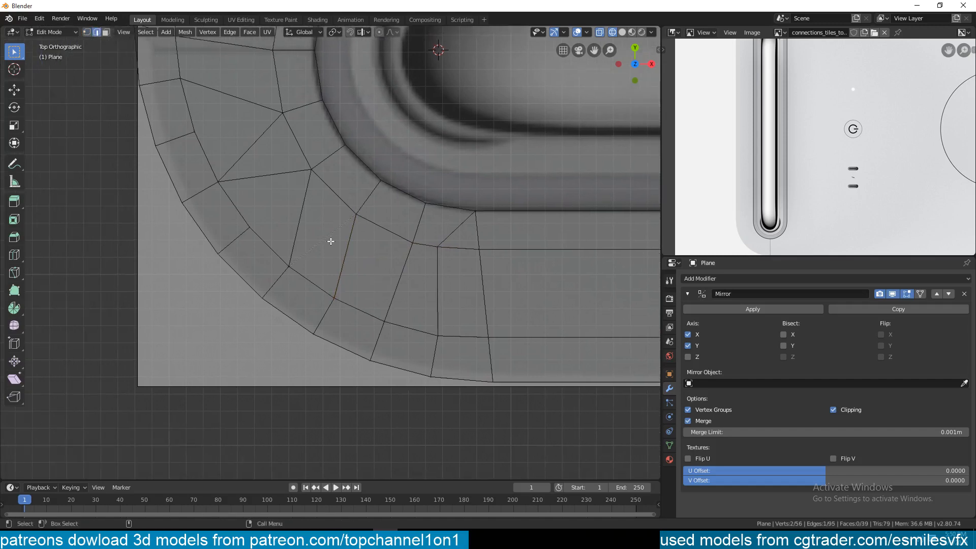
key("ctrl+x")
scroll(364, 300, "down", 3)
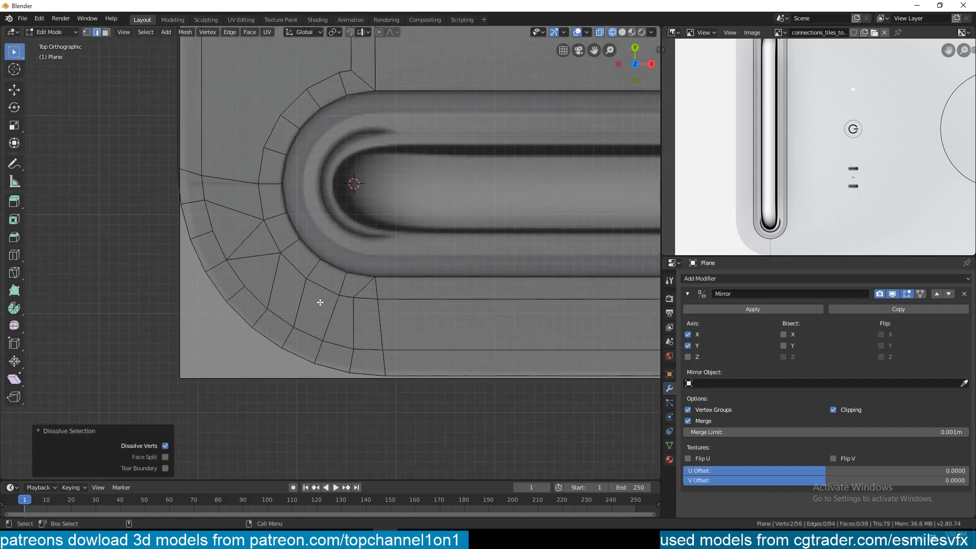
scroll(351, 301, "up", 1)
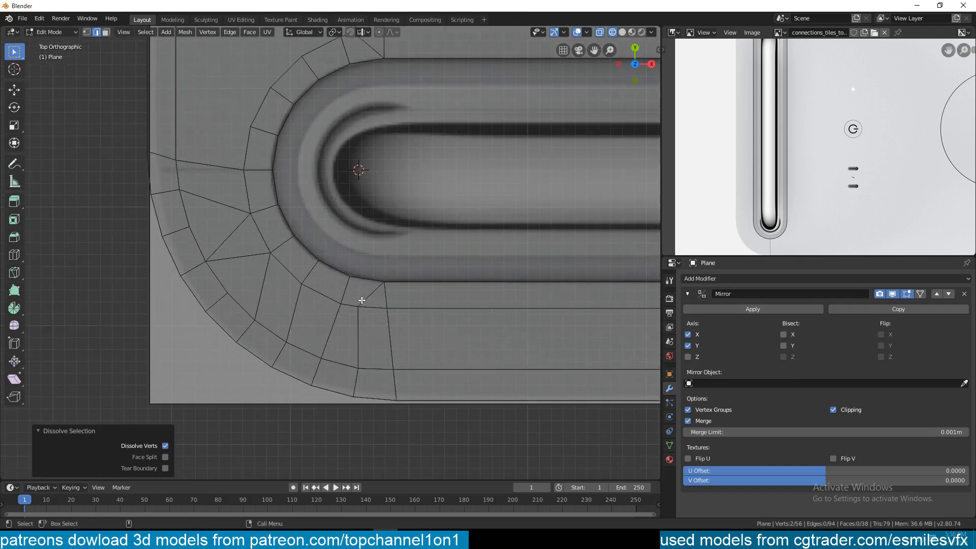
Merge the inset corner vertex below the arc's end into the neighbouring inset vertex using At Last, and dissolve the leftover edge beside it.
key("1")
left_click(356, 307)
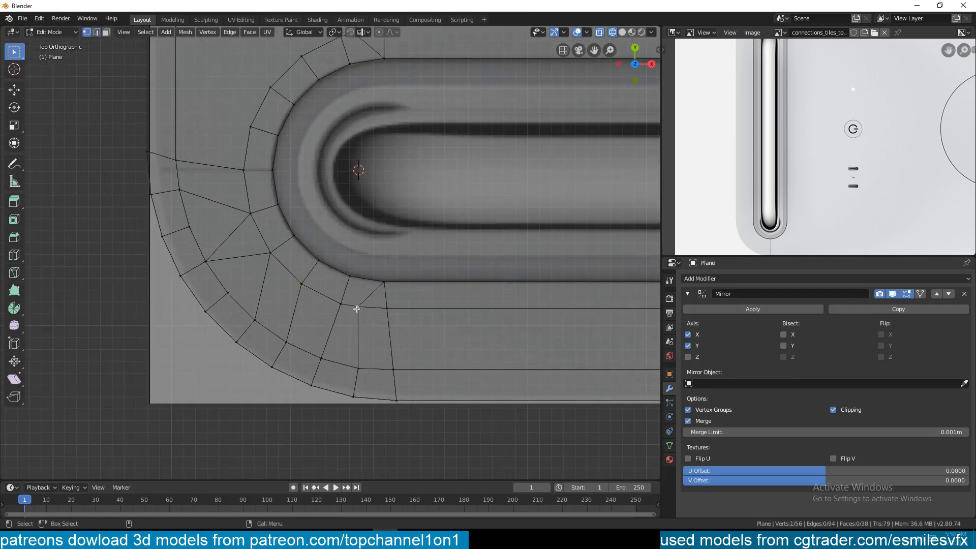
left_click(340, 303, "shift")
key("m")
left_click(357, 309)
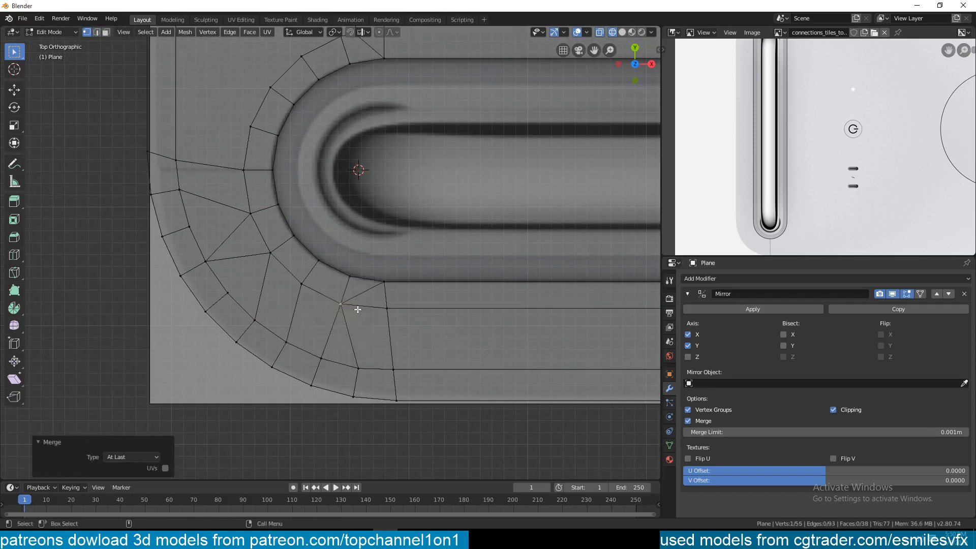
key("2")
left_click(358, 307)
key("ctrl+x")
scroll(357, 305, "down", 3)
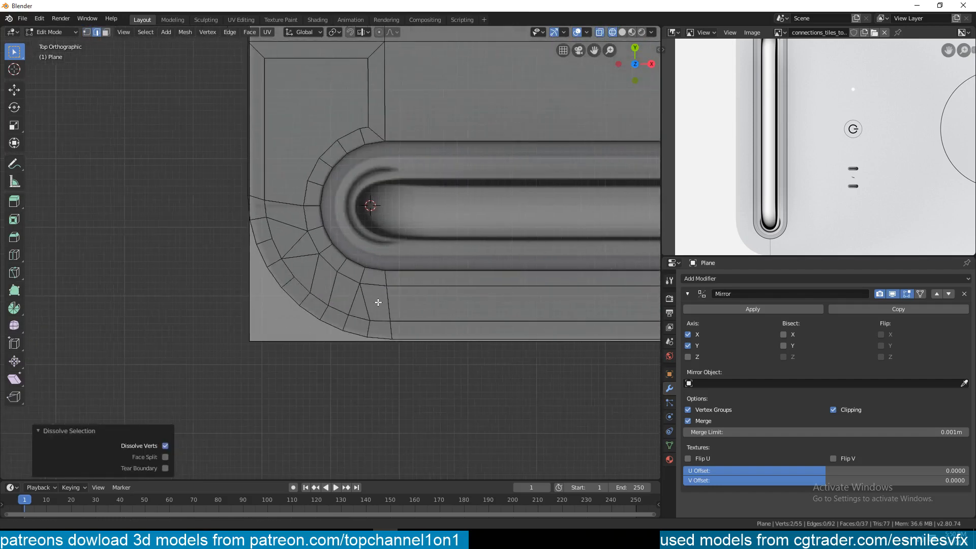
Connect the upper loop cut's end vertex to the outer row's vertex below it, and dissolve the old slanted edge beside that connection.
middle_click_drag(378, 303, 380, 302, "shift")
key("1")
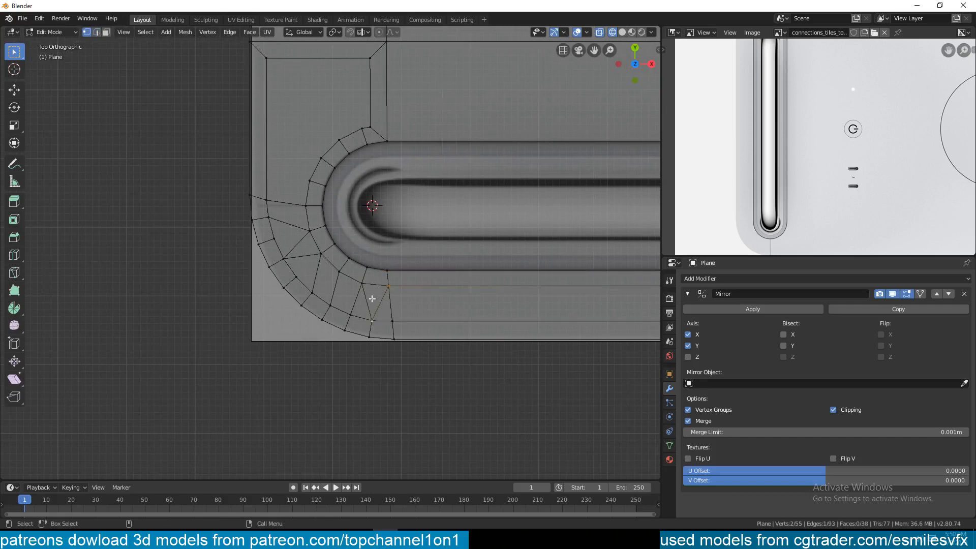
key("2")
left_click(371, 299)
key("ctrl+x")
Add a horizontal loop cut above the slot, slid toward the slot's upper edge with a factor of -0.717.
middle_click_drag(360, 201, 271, 327, "shift")
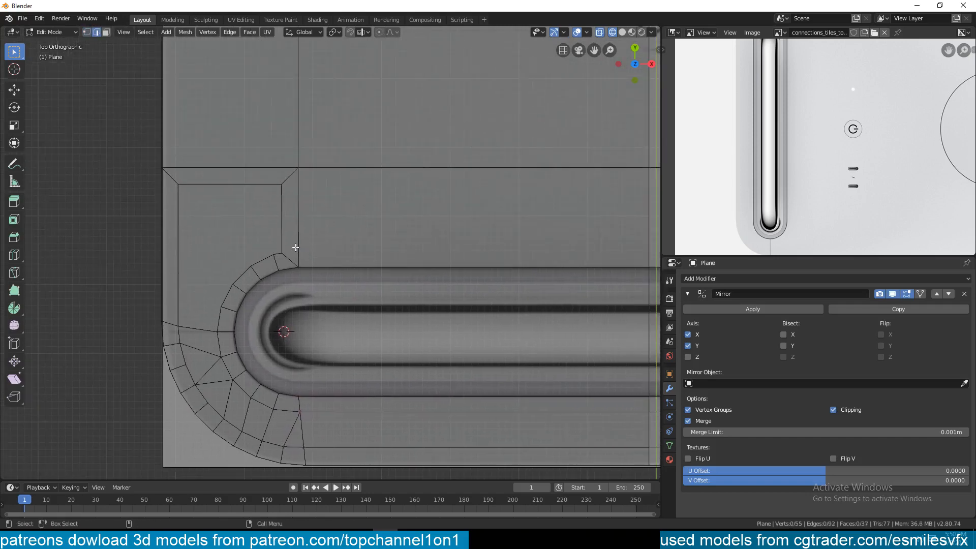
middle_click_drag(296, 247, 233, 235, "shift")
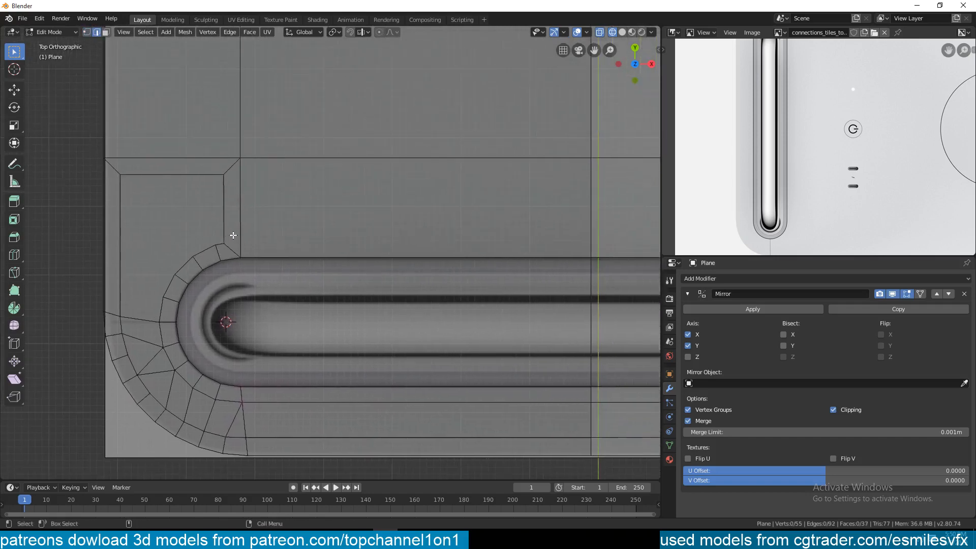
key("ctrl+r")
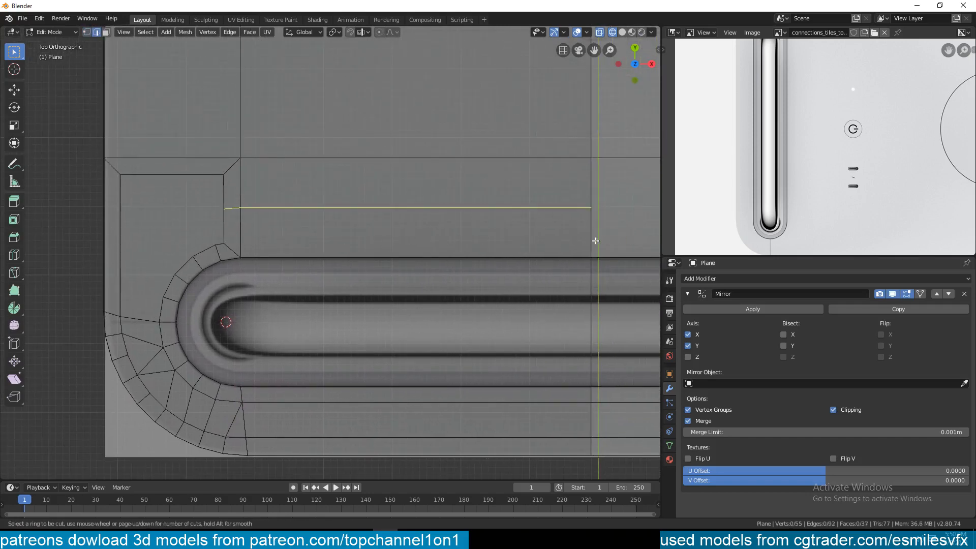
left_click(593, 243)
left_click(595, 276)
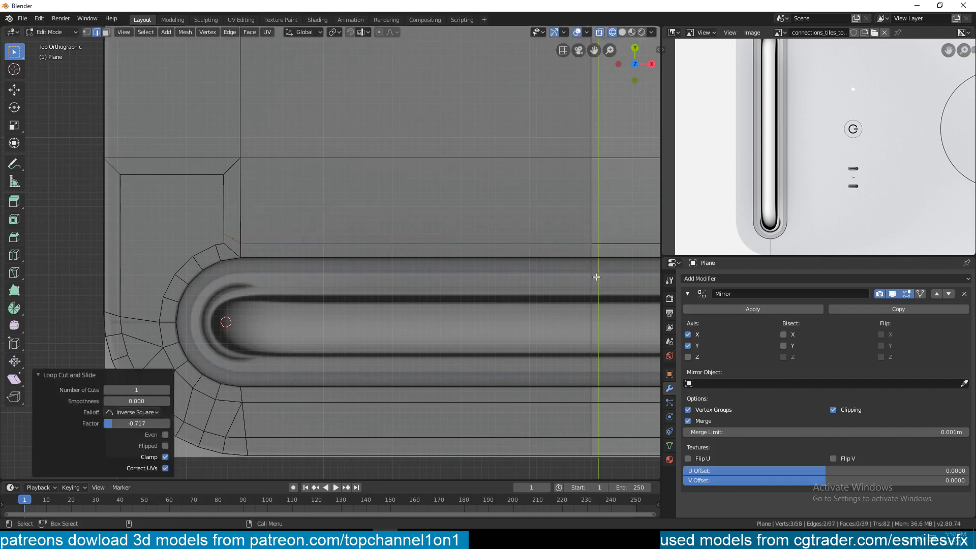
Merge the new loop cut's end vertex with the inset corner vertex above the slot's arc end.
left_click(227, 247, "shift")
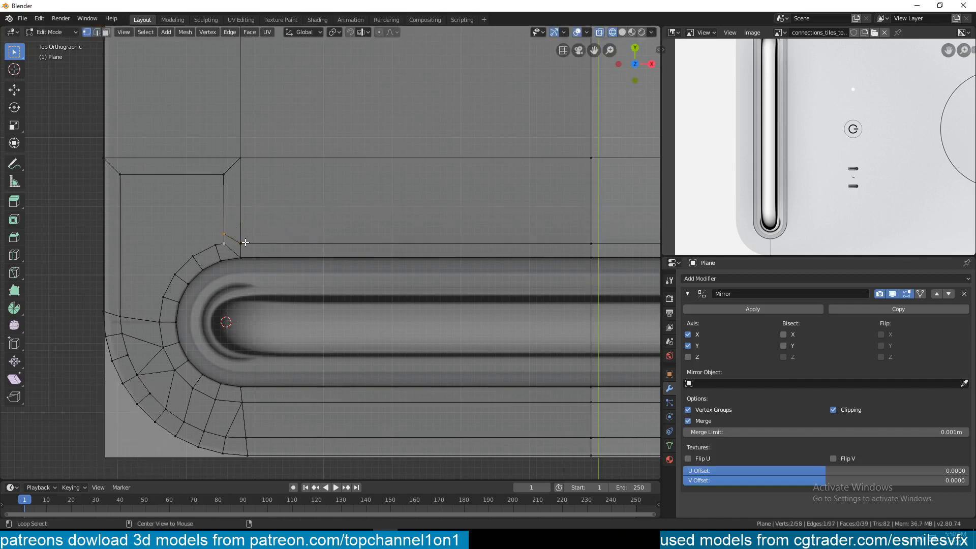
key("alt+m")
left_click(245, 241)
key("alt+a")
scroll(249, 252, "up", 3)
key("2")
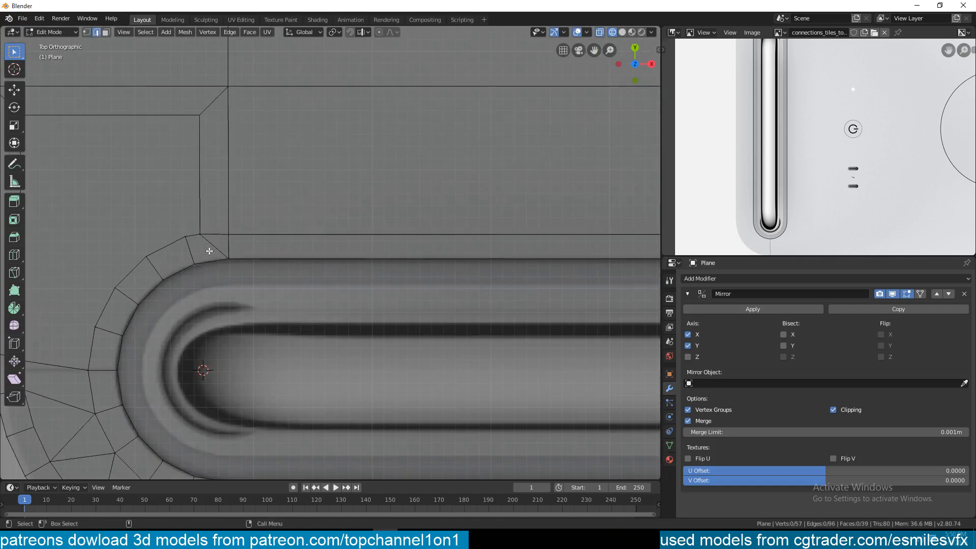
Dissolve the inset's vertical edge above the slot and the redundant diagonal at the arc's upper end.
mouse_move(212, 232)
middle_mouse_down("shift")
mouse_move(244, 227)
mouse_move(252, 196)
mouse_move(303, 229)
middle_mouse_up("shift")
key("3")
key("2")
left_click(232, 197)
key("ctrl+x")
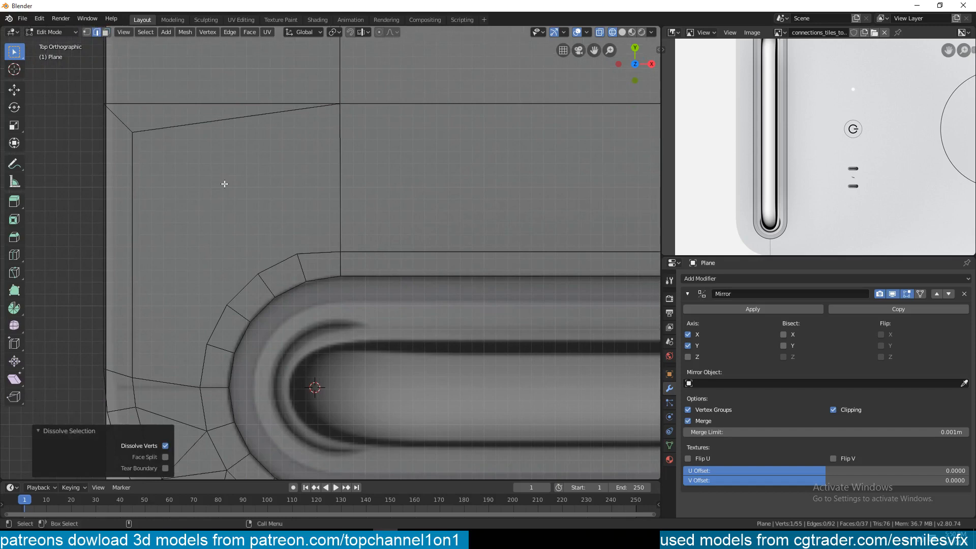
Add a vertical loop cut along the plane's side strip above the inset, slid toward the outer edge with a factor of 0.741.
middle_click_drag(196, 174, 287, 174, "shift")
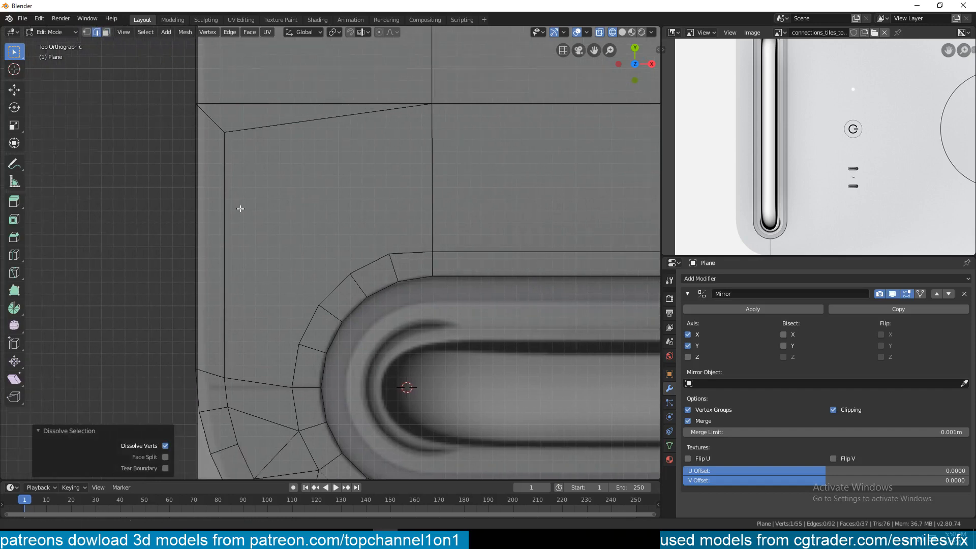
middle_click_drag(244, 216, 283, 214, "shift")
scroll(283, 214, "down", 6)
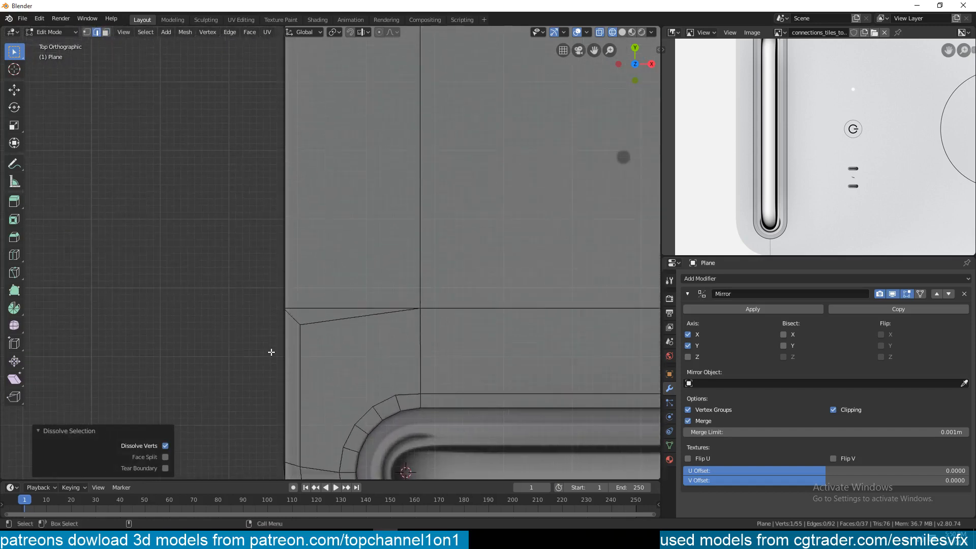
scroll(312, 330, "down", 5)
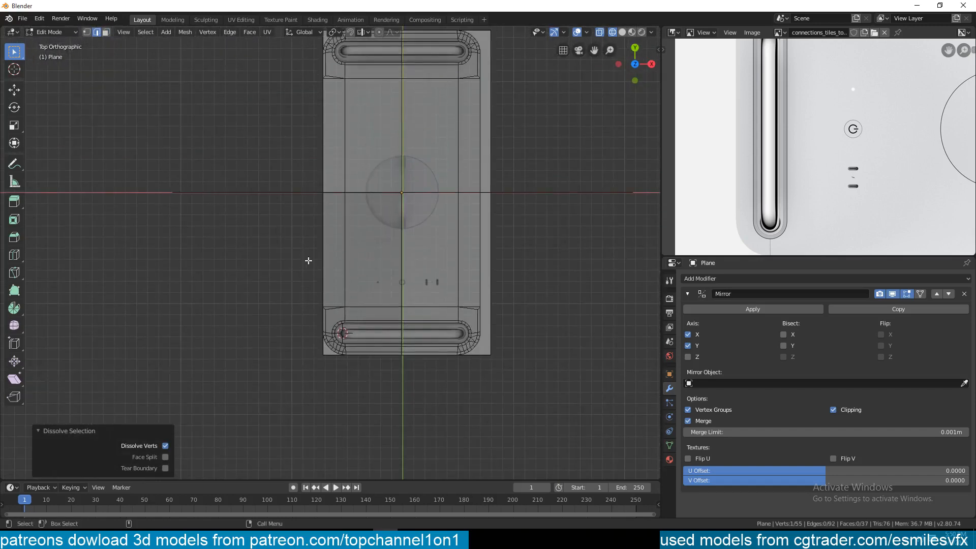
scroll(325, 303, "up", 5)
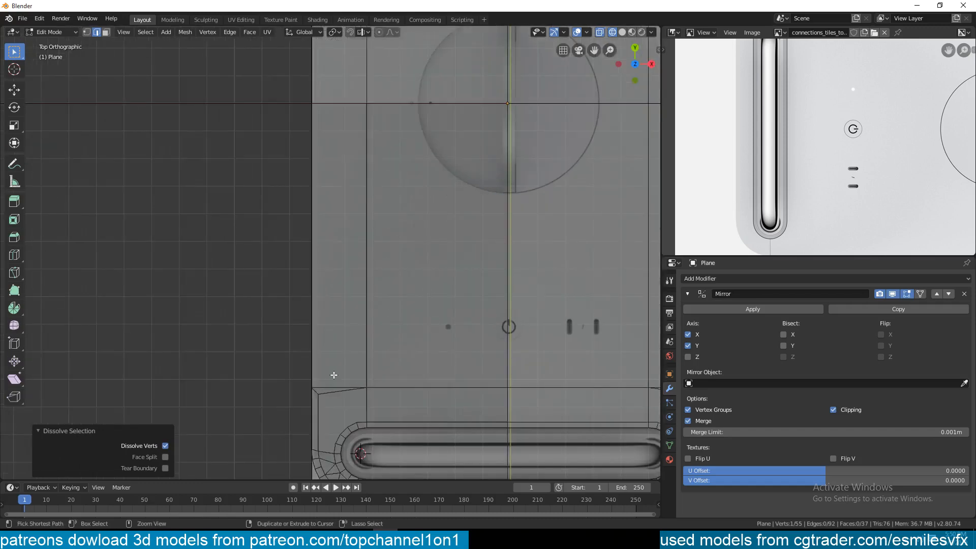
left_click(329, 379)
key("g")
key("g")
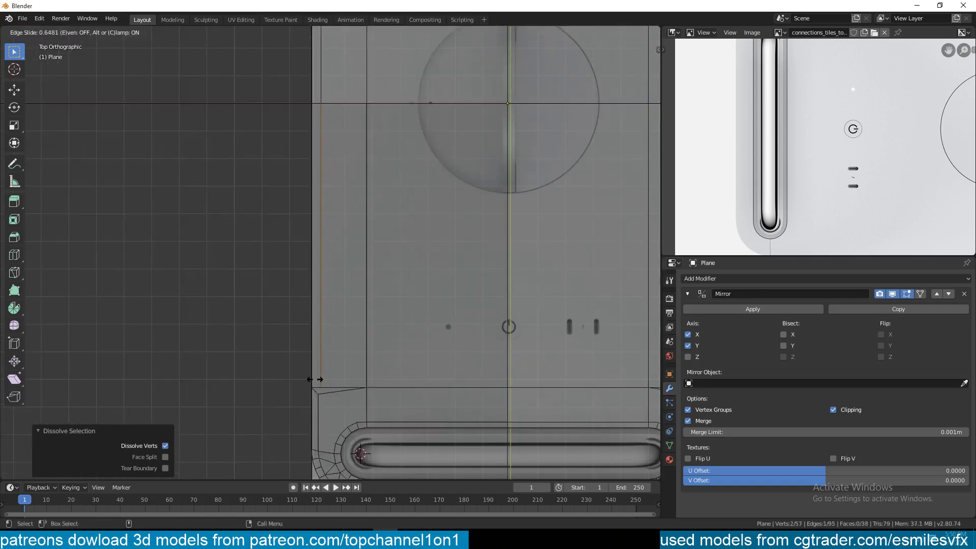
left_click(312, 378)
middle_click_drag(320, 388, 356, 258, "shift")
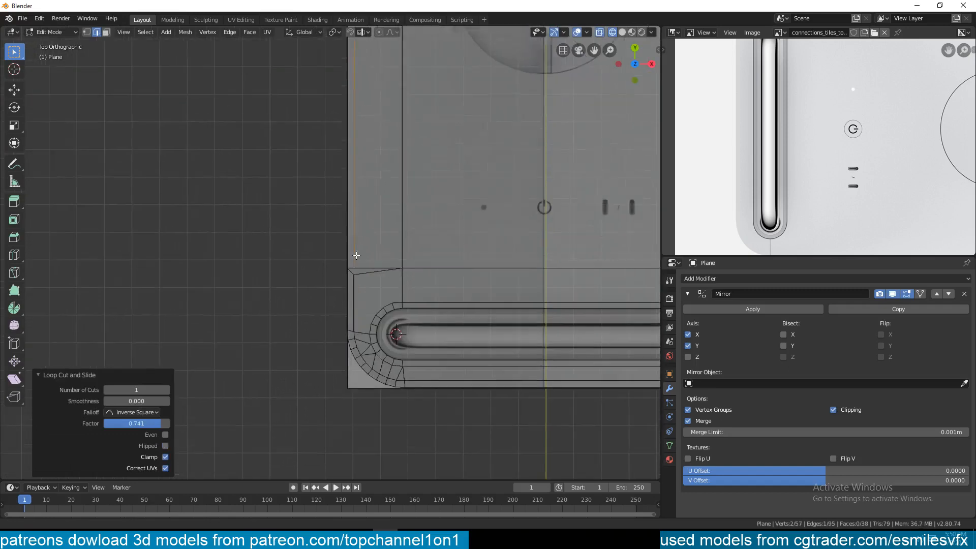
Merge the vertical loop cut's lower end vertex with the inset corner vertex just below it.
scroll(356, 257, "up", 5)
key("1")
left_click(383, 274)
left_click(392, 293, "shift")
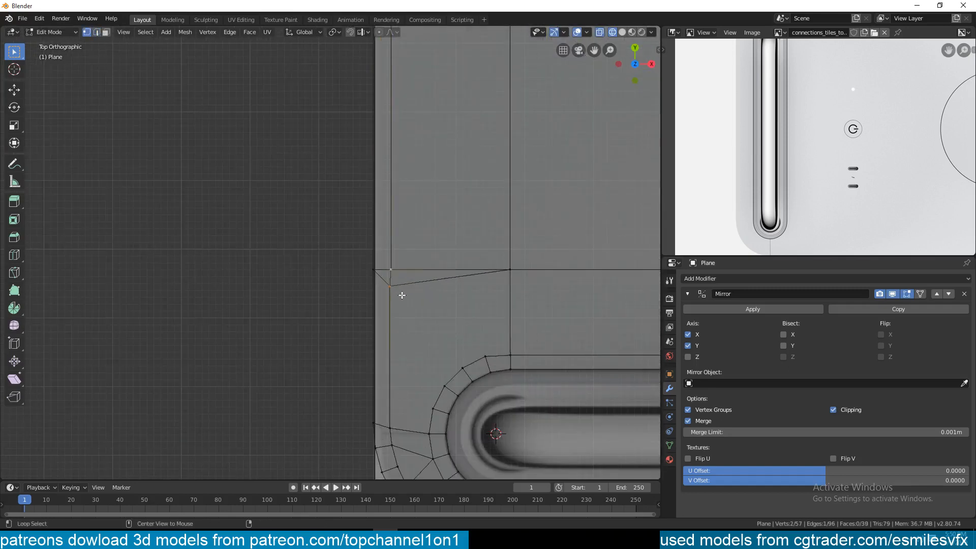
key("m")
left_click(404, 294)
scroll(436, 294, "down", 4)
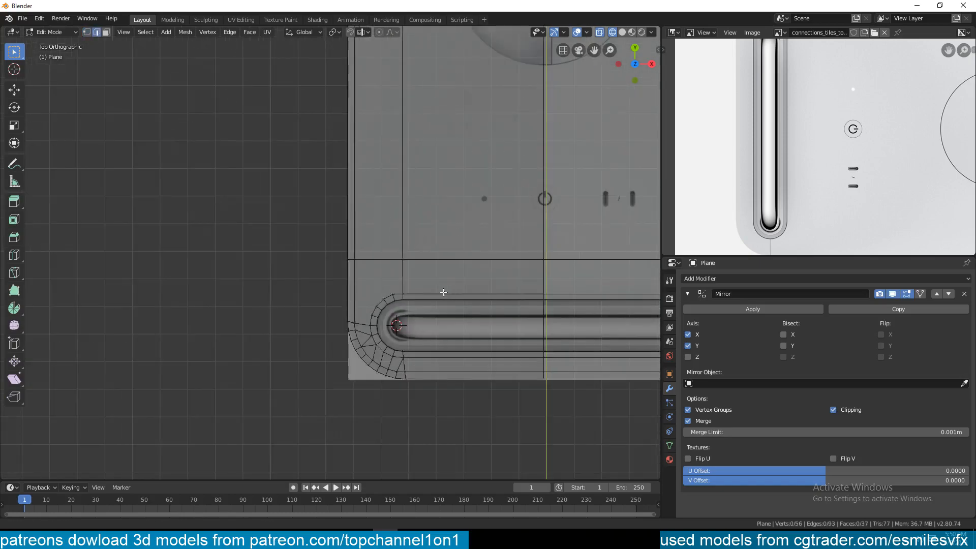
Switch to solid shading and delete the loose edge spanning the slot opening near the mirror line.
scroll(363, 316, "down", 3)
key("Tab")
key("alt+z")
middle_click_drag(574, 282, 457, 206)
scroll(456, 207, "up", 5)
key("Tab")
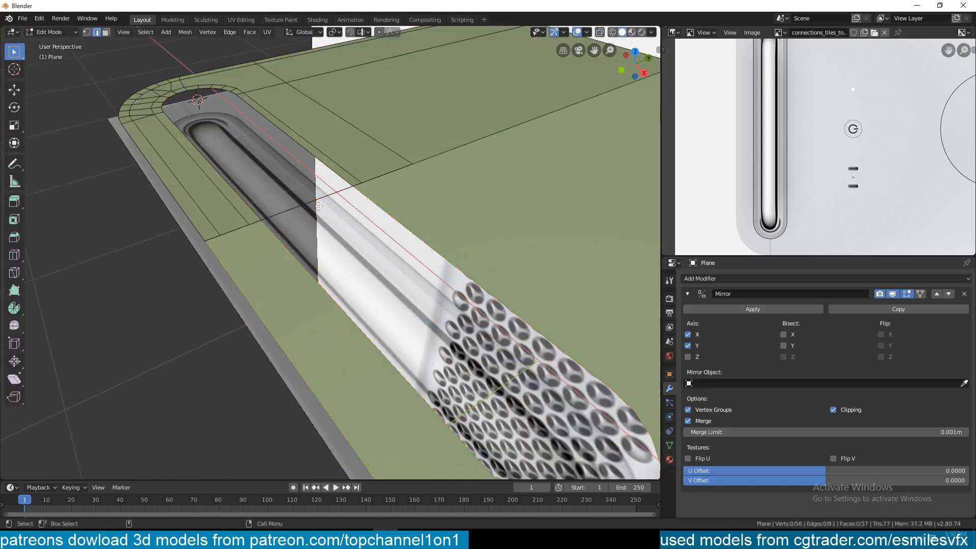
left_click(311, 199)
key("x")
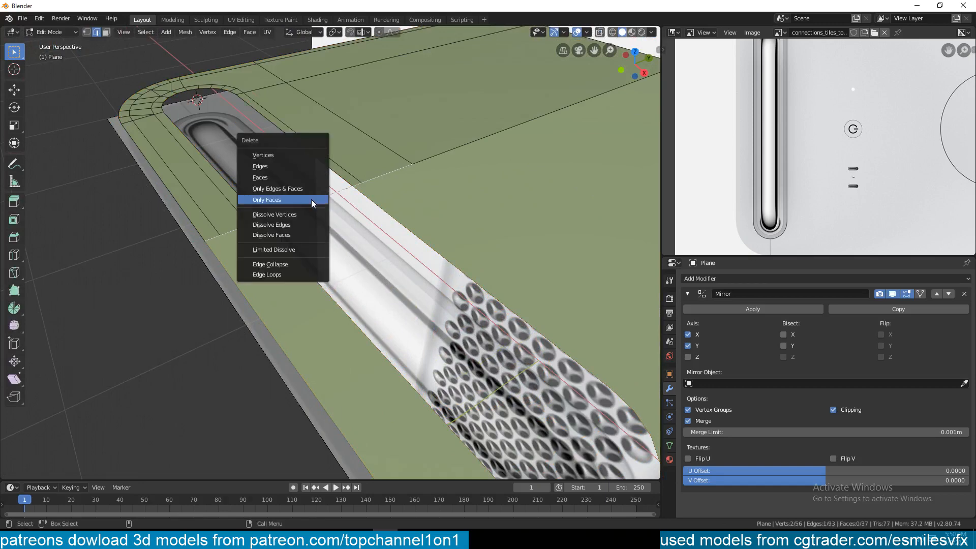
left_click(300, 168)
key("Tab")
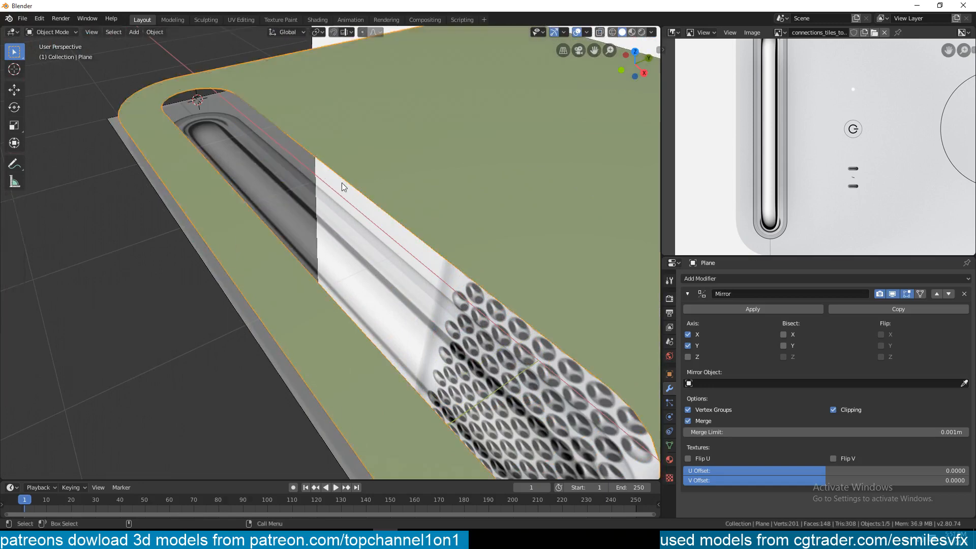
Examine the slot opening and rounded corner from above and in perspective against the reference images.
scroll(344, 184, "down", 5)
key("KP_7")
scroll(825, 165, "up", 1)
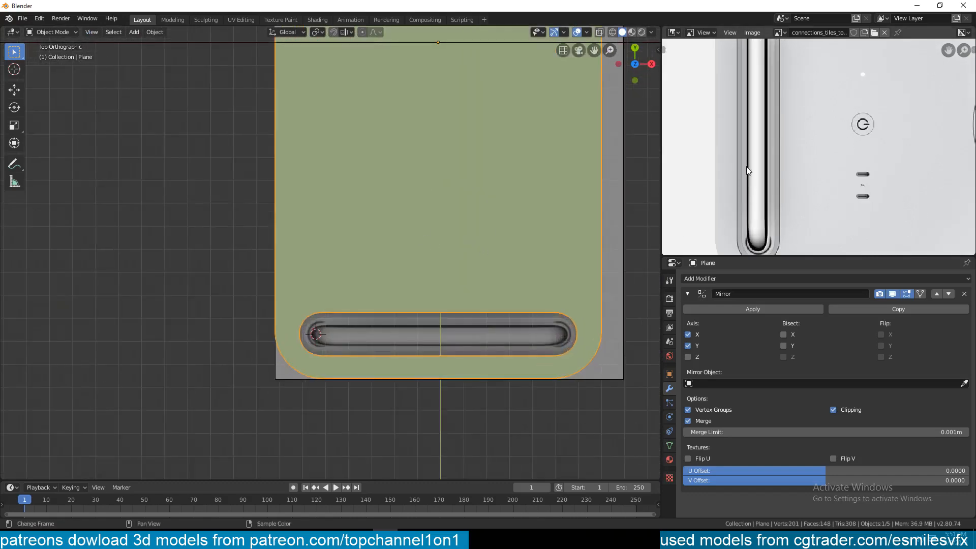
scroll(746, 166, "up", 1)
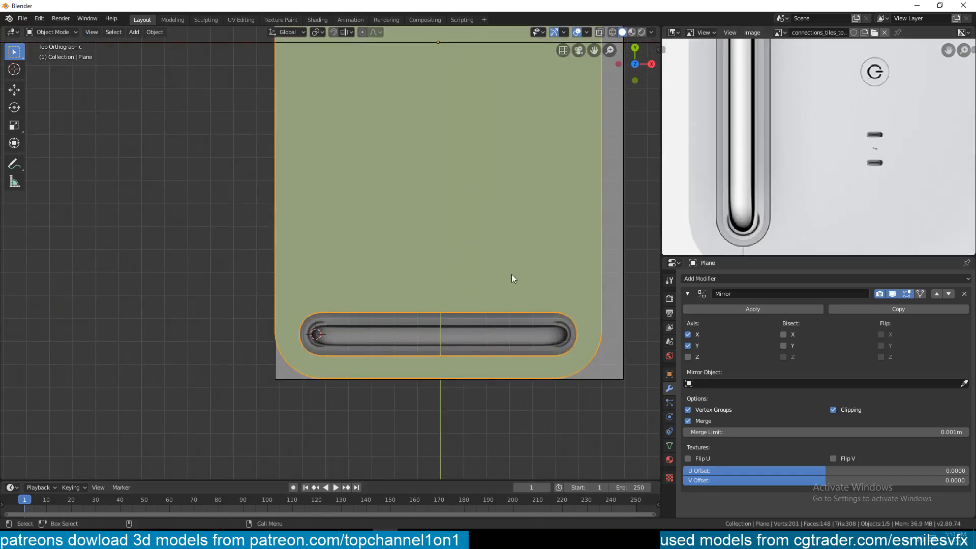
middle_click_drag(511, 274, 442, 189)
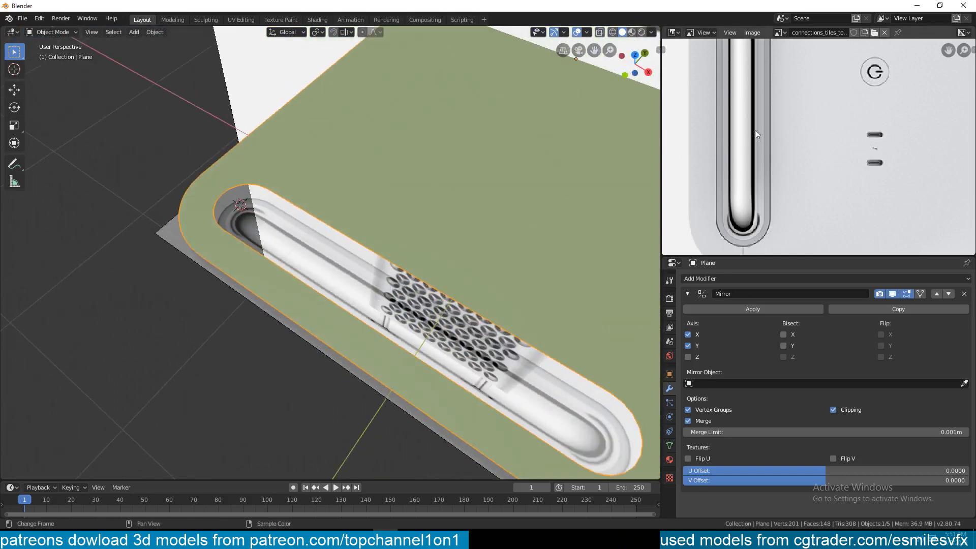
key("KP_7")
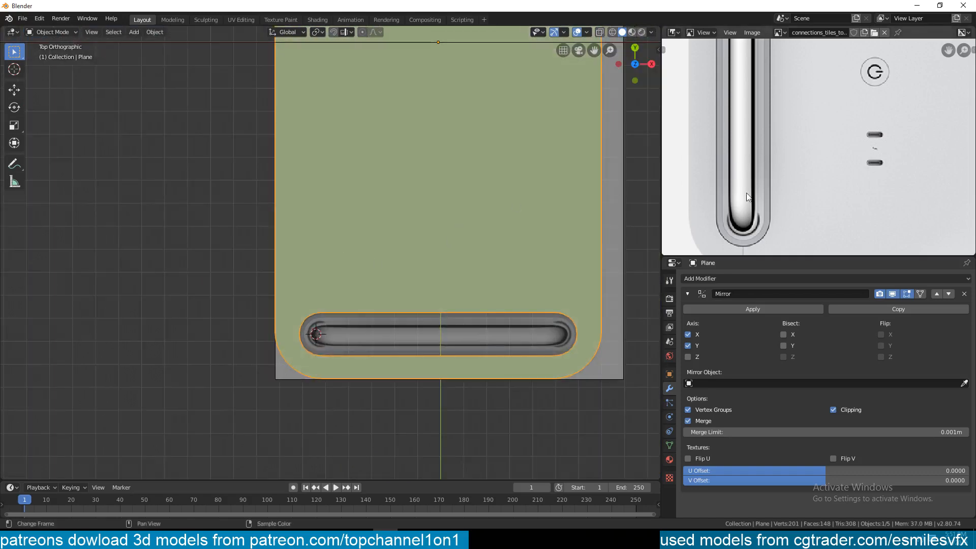
scroll(473, 244, "up", 4)
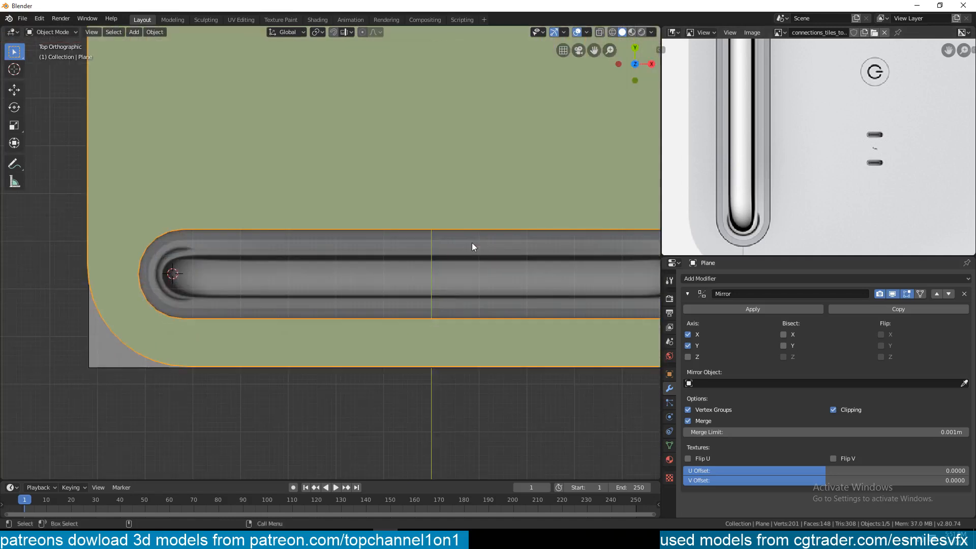
middle_click_drag(303, 243, 248, 242, "shift")
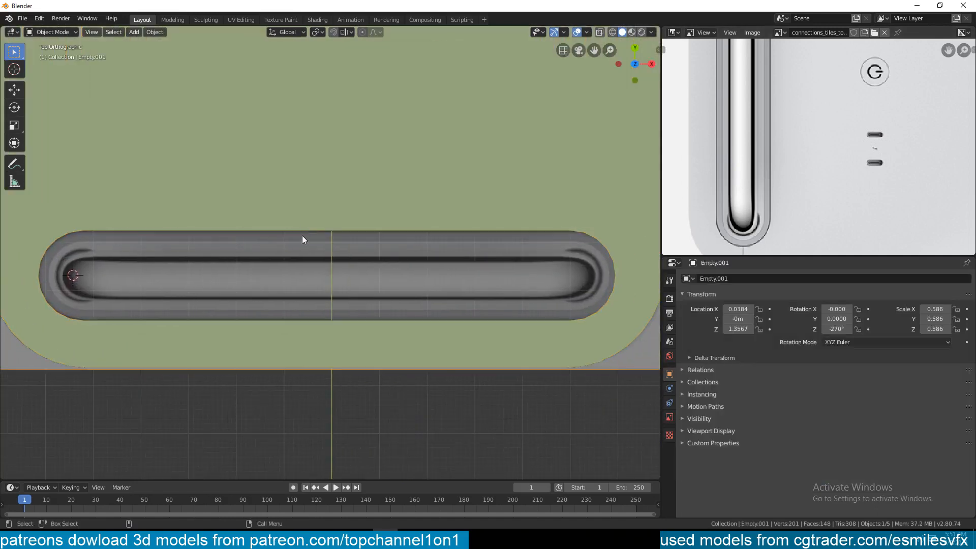
Make the mirrored plane the active object again and display the viewport in wireframe over the reference.
key("Tab")
key("z")
left_click(294, 225)
scroll(233, 219, "up", 2)
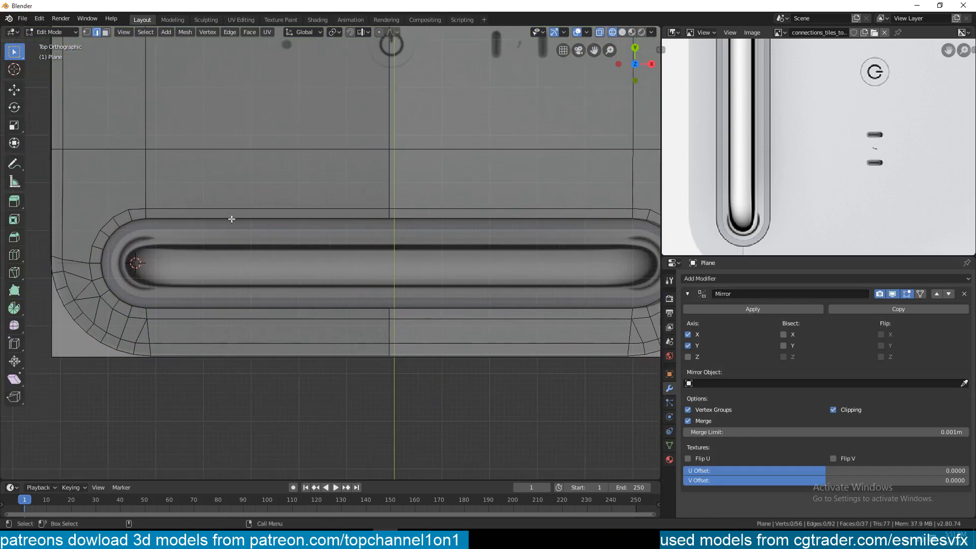
key("Tab")
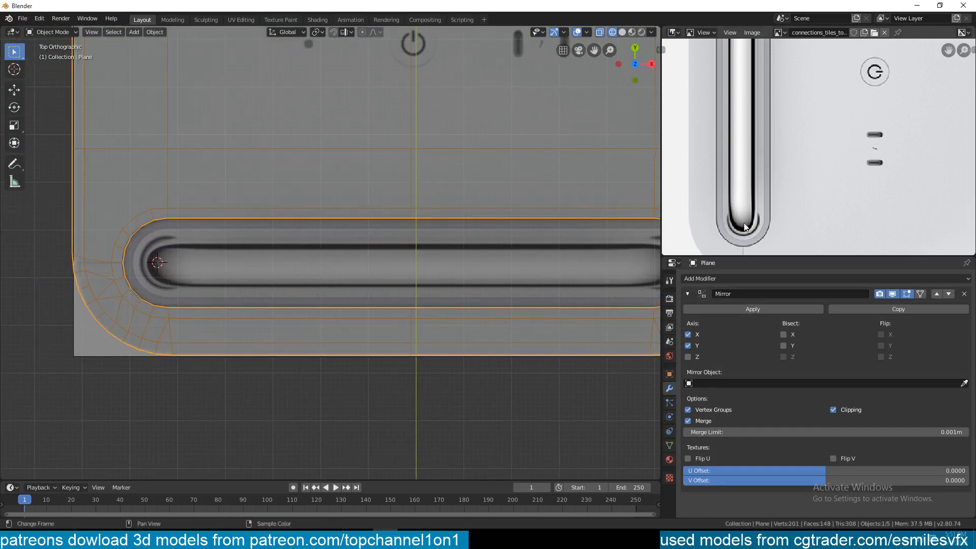
Fill the boundary edge loop of the handle slot opening with a single face on the mirrored plane.
key("Tab")
left_click(246, 219, "alt")
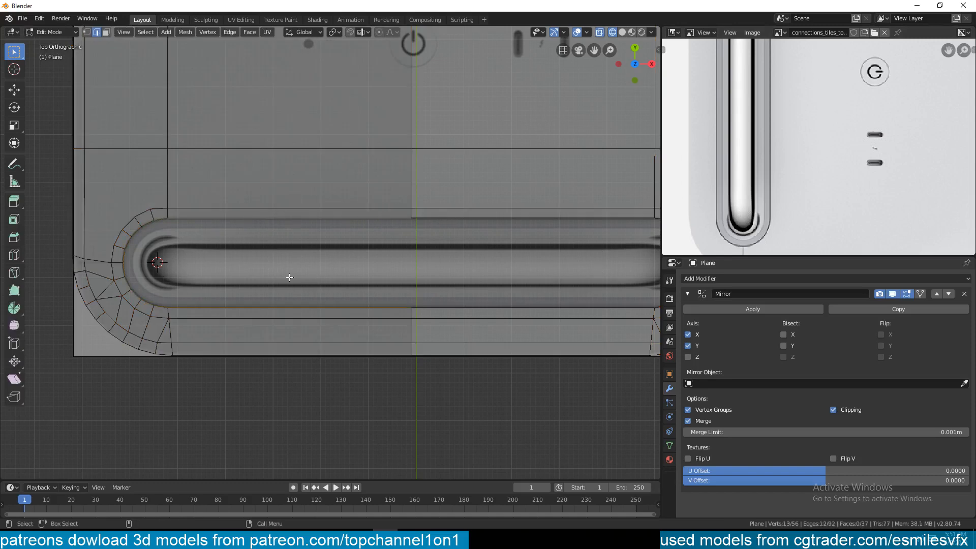
key("f")
scroll(358, 282, "down", 2)
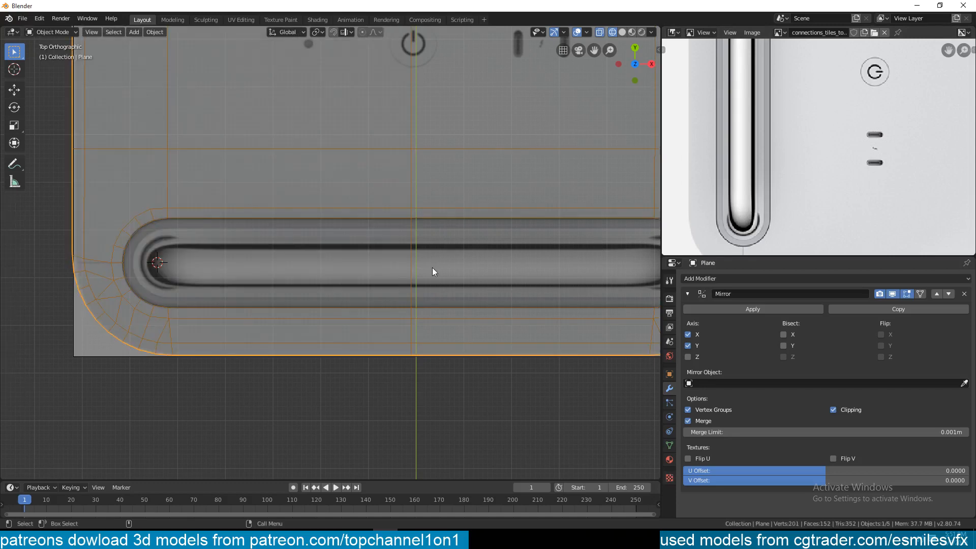
Examine the filled slot face across the whole mirrored plane in solid and wireframe shading.
key("Tab")
scroll(270, 273, "down", 3)
key("Tab")
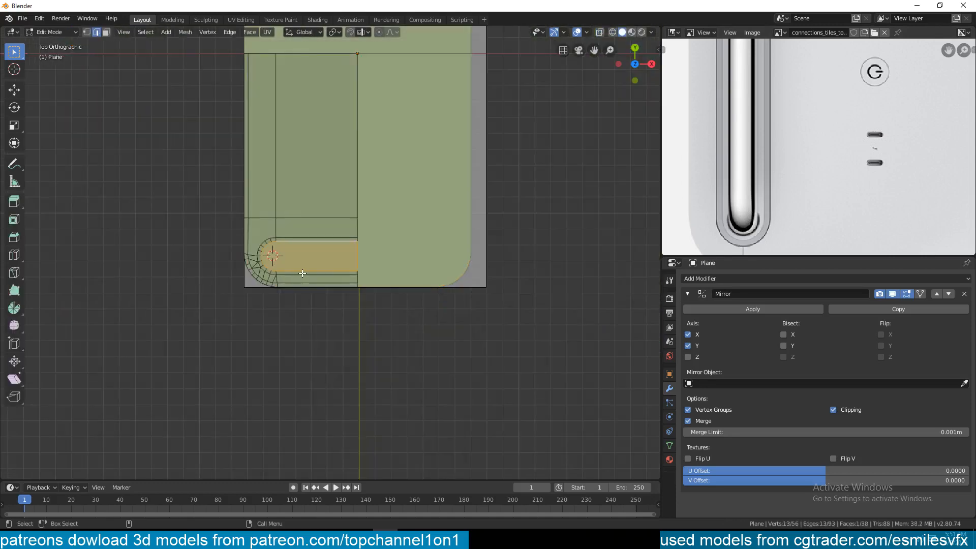
scroll(302, 273, "up", 4)
key("Tab")
key("Tab")
scroll(319, 270, "up", 2)
scroll(319, 270, "up", 2)
key("z")
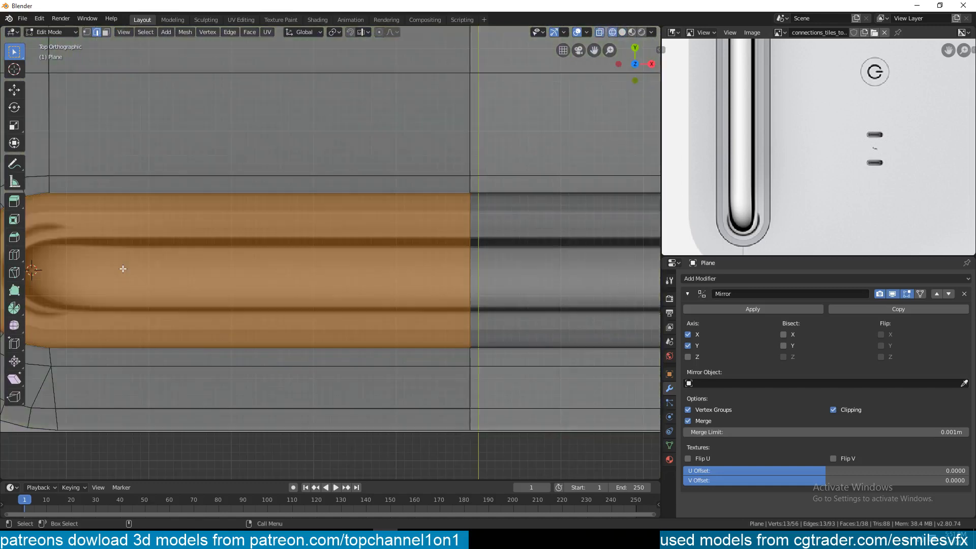
middle_click_drag(122, 268, 234, 270, "shift")
key("i")
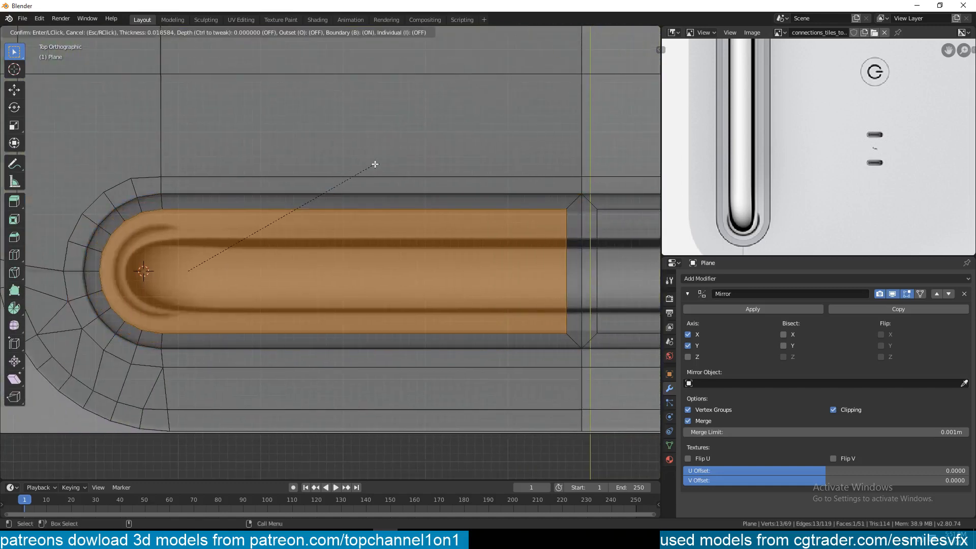
left_click(375, 164)
middle_click_drag(509, 238, 421, 237, "shift")
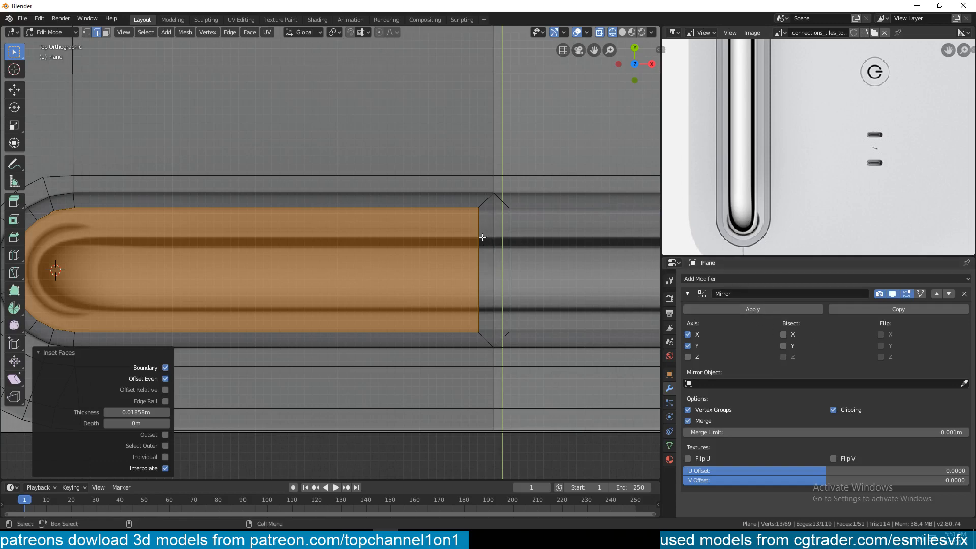
key("i")
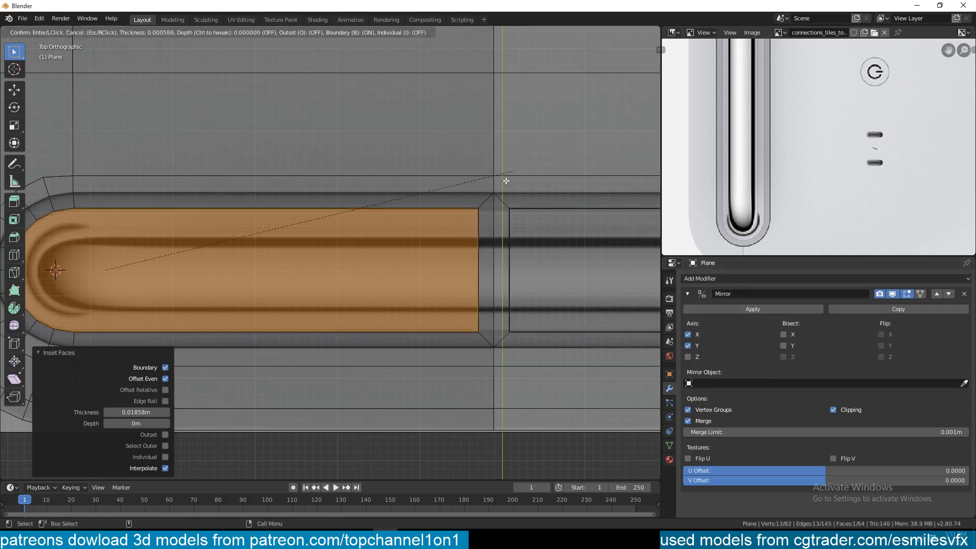
left_click(502, 186)
key("ctrl+z")
key("ctrl+z")
key("ctrl+z")
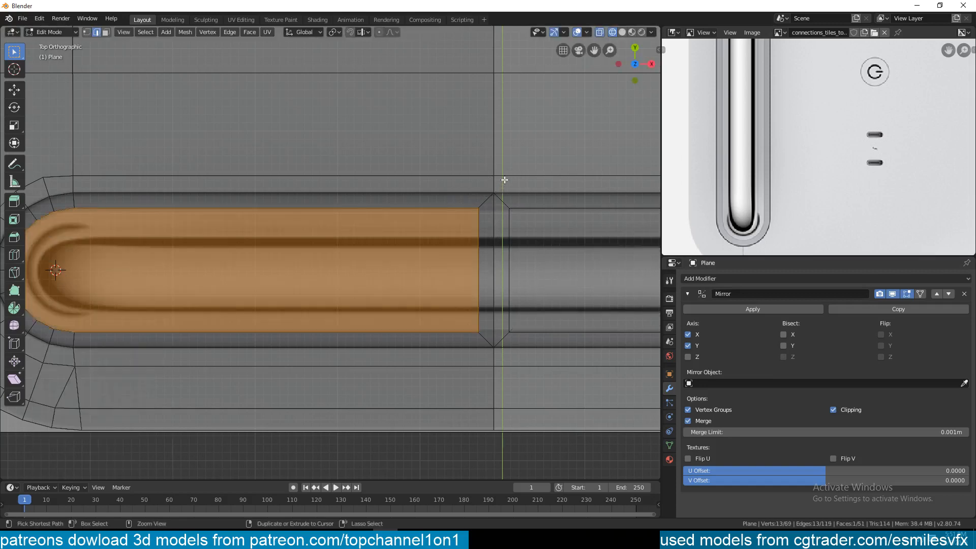
Apply the Mirror modifier on the plane and return to editing its full mesh.
key("Tab")
middle_click_drag(416, 261, 483, 251, "shift")
left_click(758, 309)
scroll(313, 250, "down", 2)
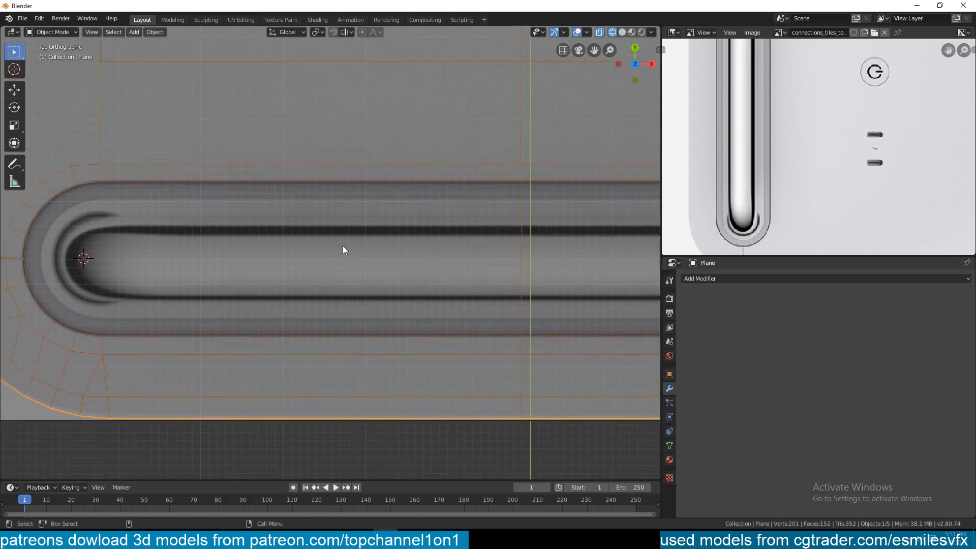
key("Tab")
middle_click_drag(401, 244, 345, 241, "shift")
middle_click_drag(271, 212, 353, 224, "shift")
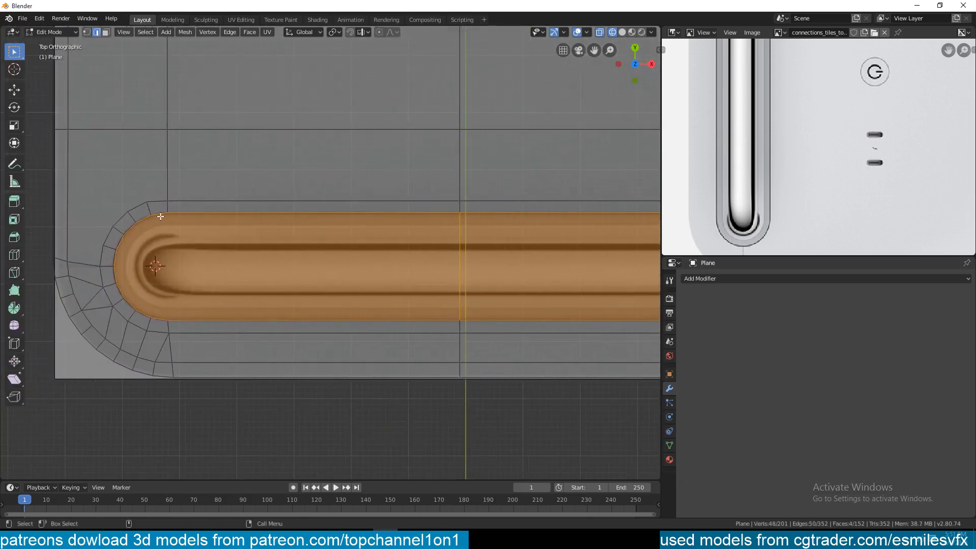
middle_click_drag(172, 216, 184, 214, "shift")
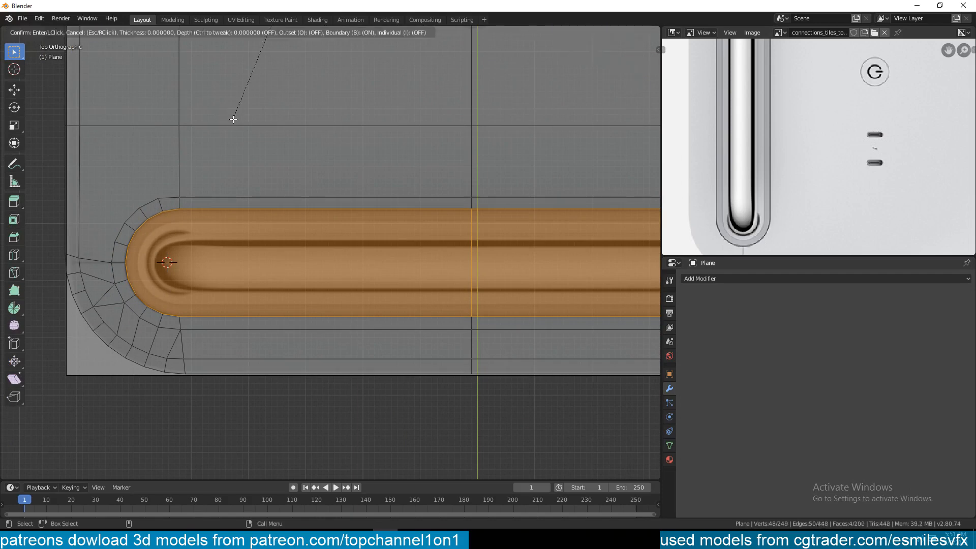
Delete the vertices of the plane's upper half, keeping the half below the X axis with its handle slot.
scroll(247, 150, "down", 5)
scroll(246, 149, "down", 5)
middle_click_drag(247, 149, 248, 207, "shift")
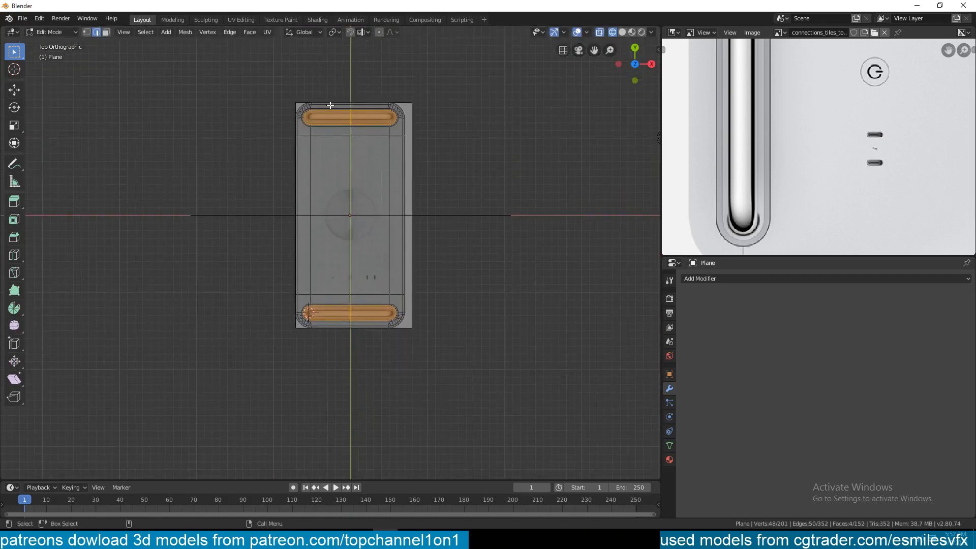
key("1")
key("alt+a")
key("b")
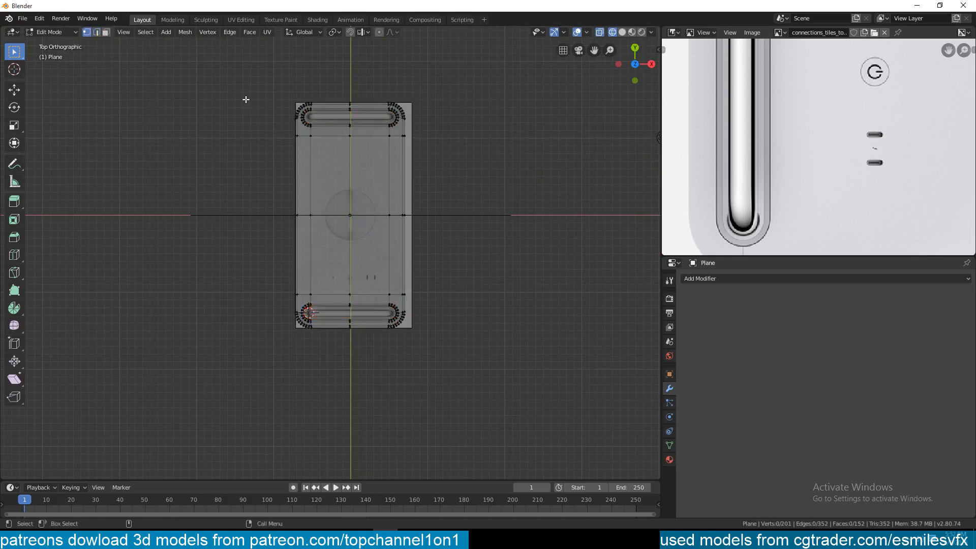
key("n")
left_click_drag(290, 99, 362, 142)
key("n")
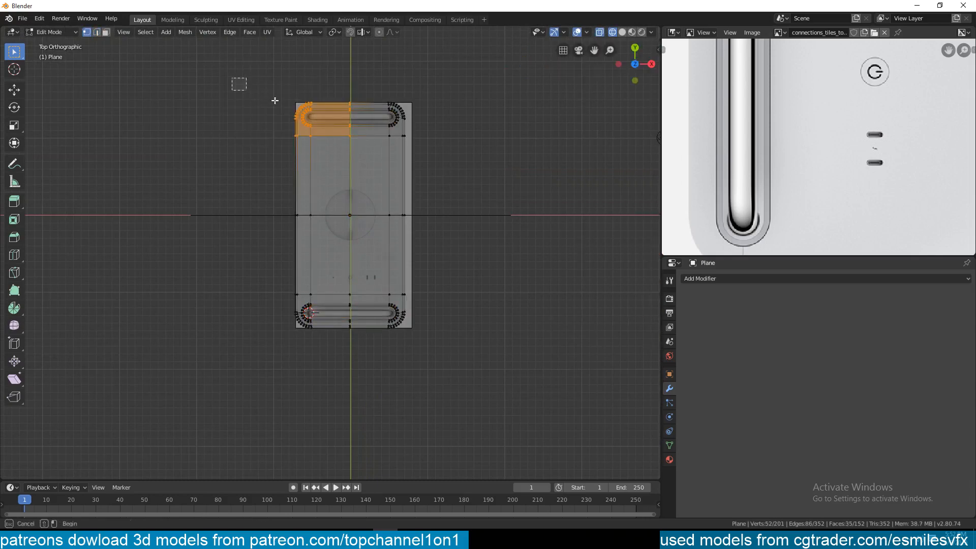
left_click_drag(235, 78, 514, 165)
key("x")
left_click(512, 154)
key("Tab")
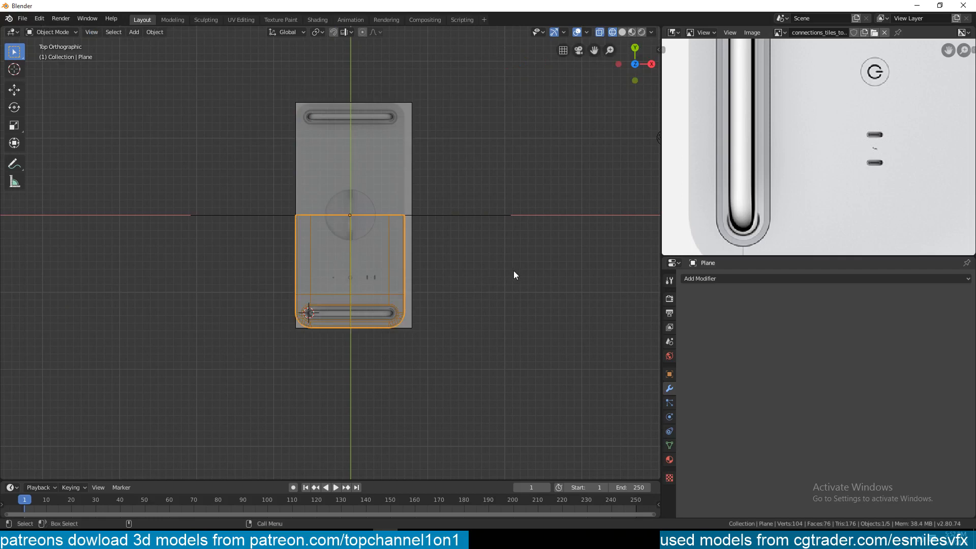
Select the two adjoining faces that fill the handle slot and view them from the top.
middle_click_drag(463, 295, 468, 226, "shift")
scroll(463, 222, "up", 10)
key("Tab")
middle_click_drag(300, 218, 321, 240, "shift")
key("3")
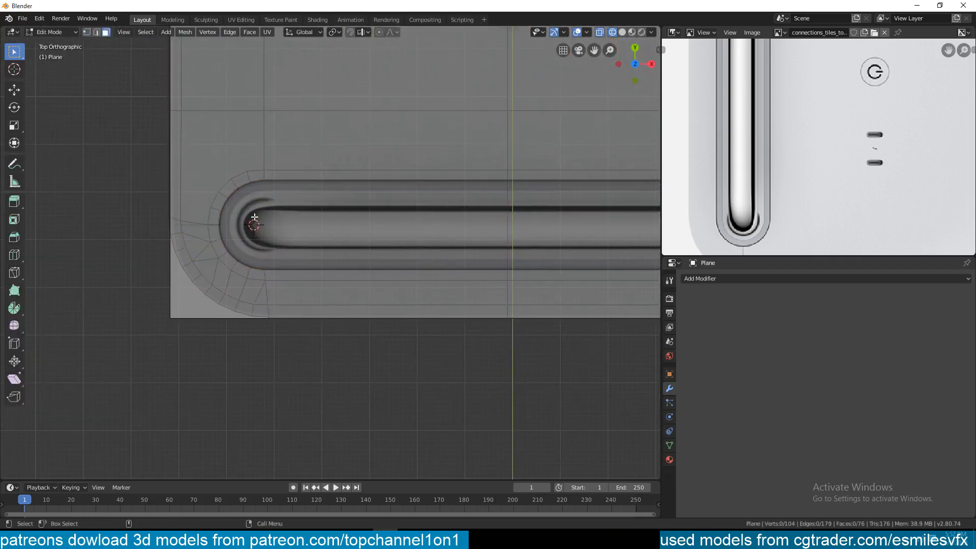
scroll(518, 230, "down", 4)
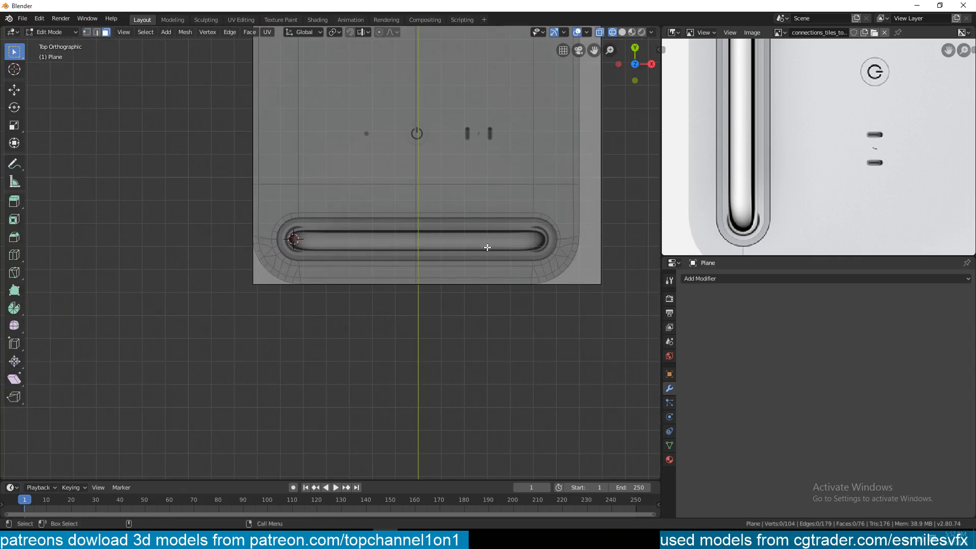
middle_click_drag(480, 253, 559, 225)
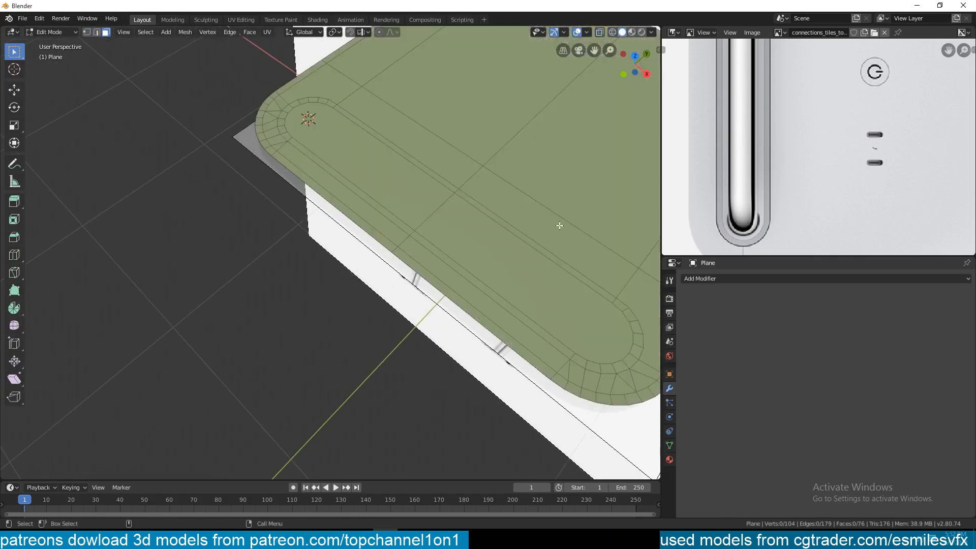
left_click(444, 209)
left_click(403, 192, "shift")
key("KP_7")
scroll(417, 202, "up", 3)
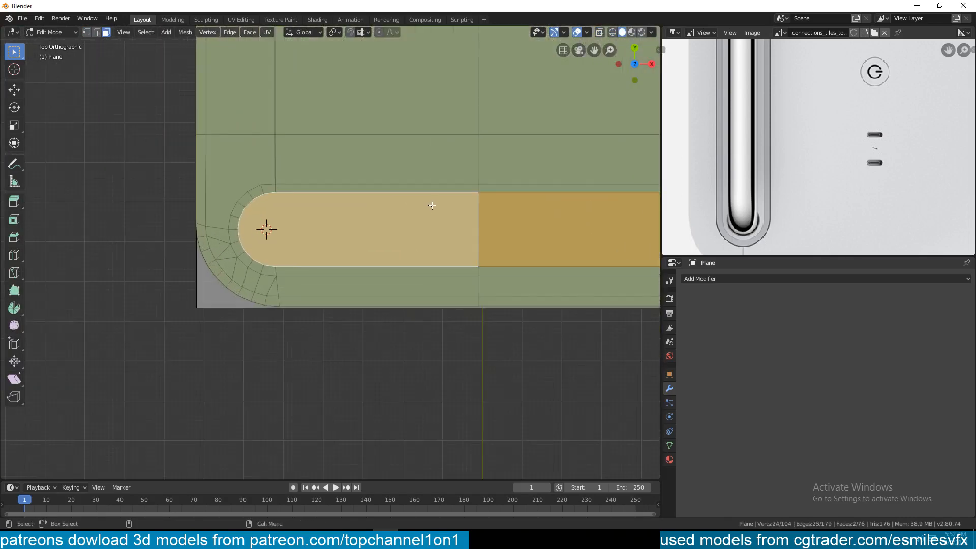
Inset the two slot faces together by about 0.0206 m over the reference in wireframe.
scroll(236, 206, "up", 5)
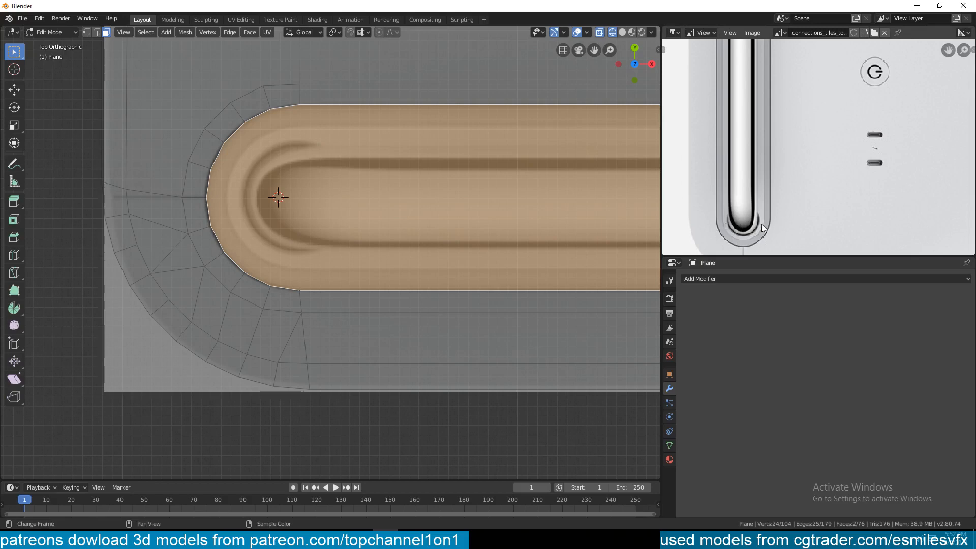
middle_click_drag(263, 150, 263, 155, "shift")
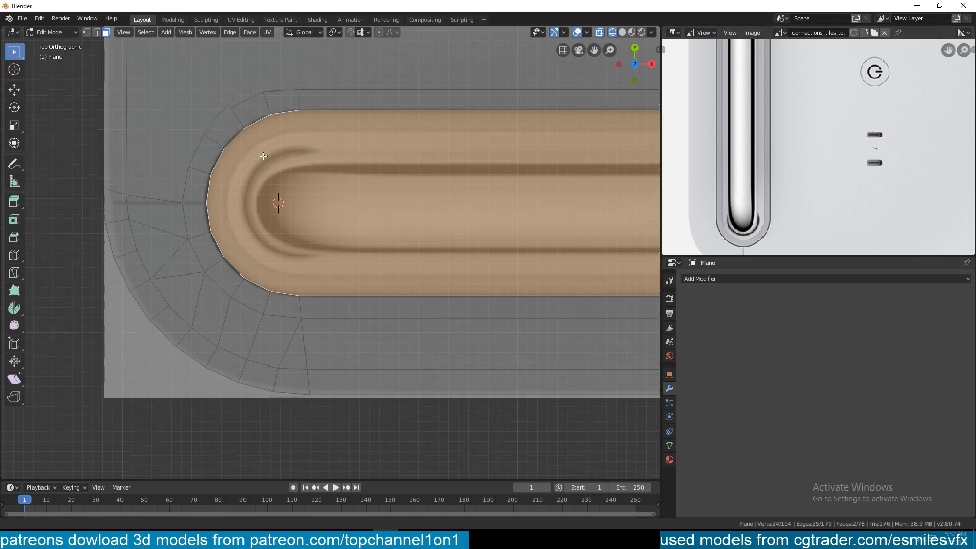
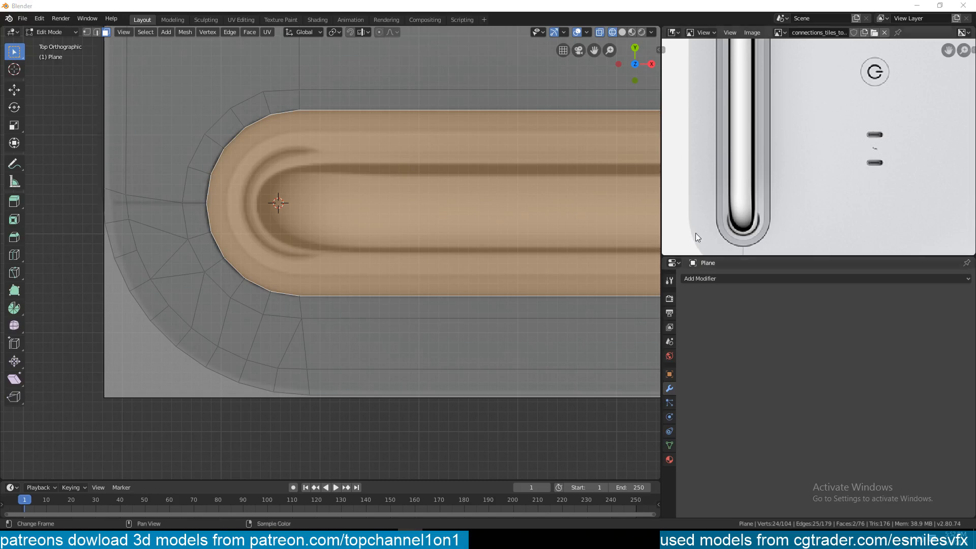
middle_click_drag(419, 225, 348, 250, "shift")
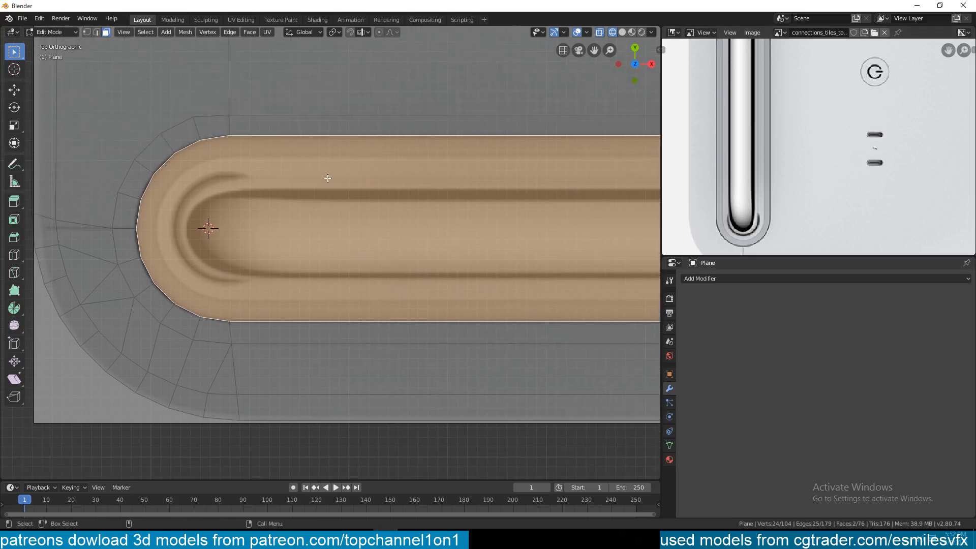
key("i")
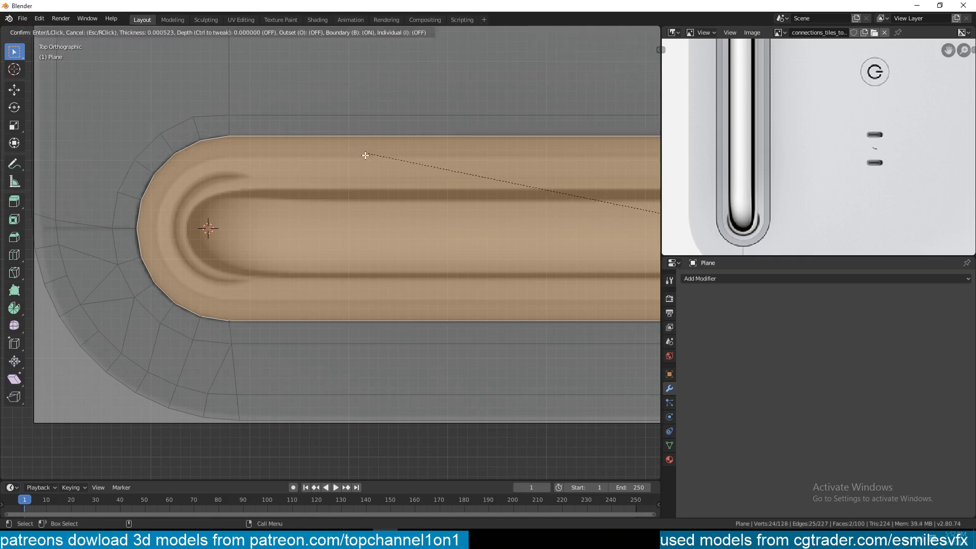
left_click(384, 160)
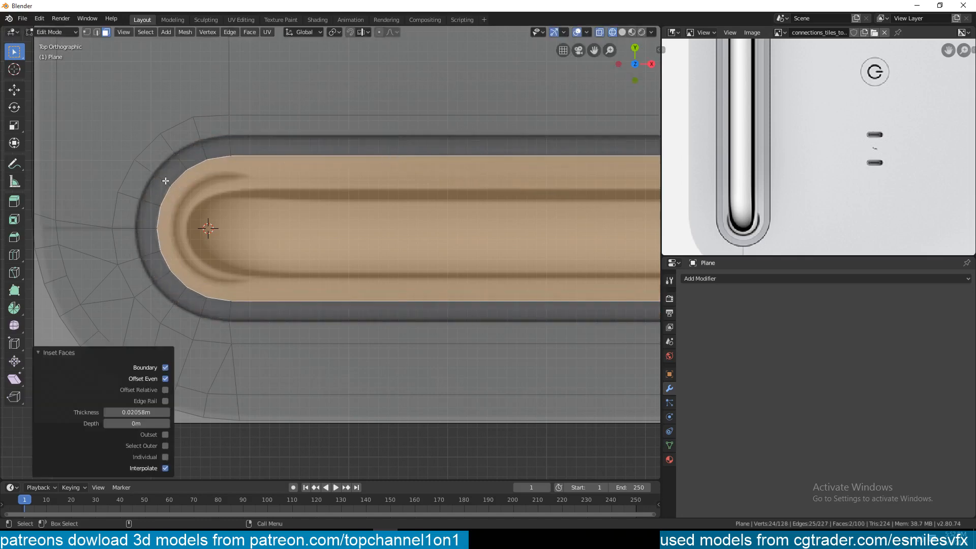
Inset the inner slot faces again by about 0.0168 m, following the groove's next ring in the reference image.
middle_click_drag(184, 184, 221, 188, "shift")
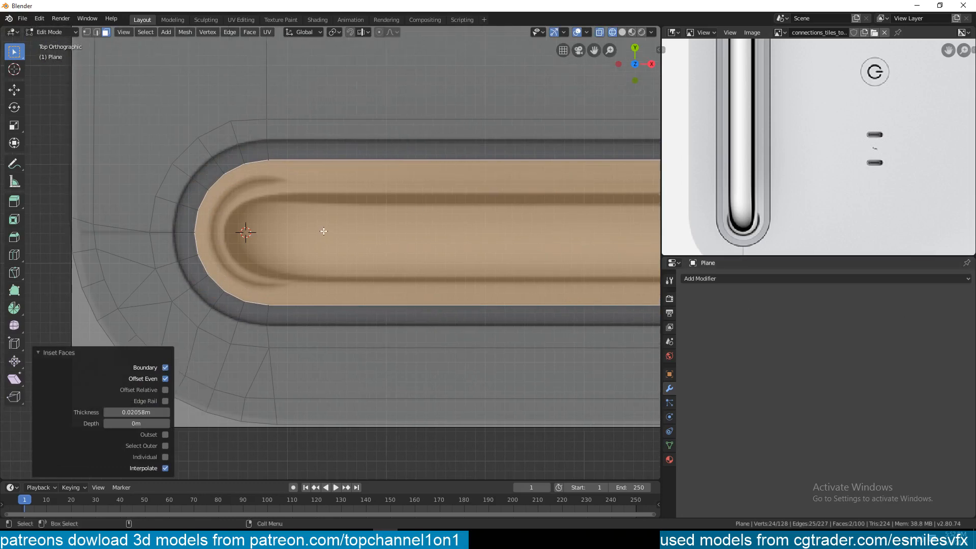
middle_click_drag(322, 229, 333, 253, "shift")
scroll(757, 209, "up", 4)
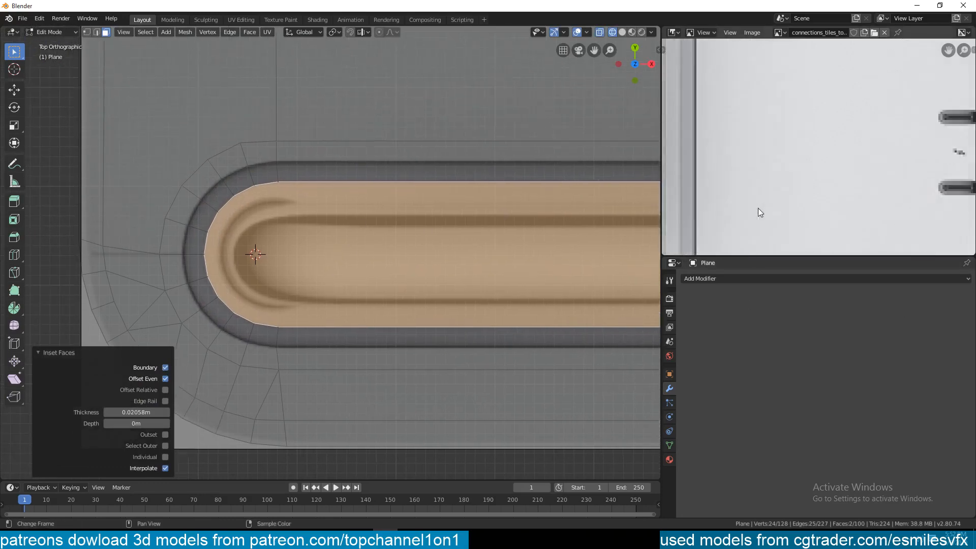
middle_click_drag(758, 209, 852, 43)
scroll(834, 102, "down", 2)
middle_click_drag(798, 164, 816, 169)
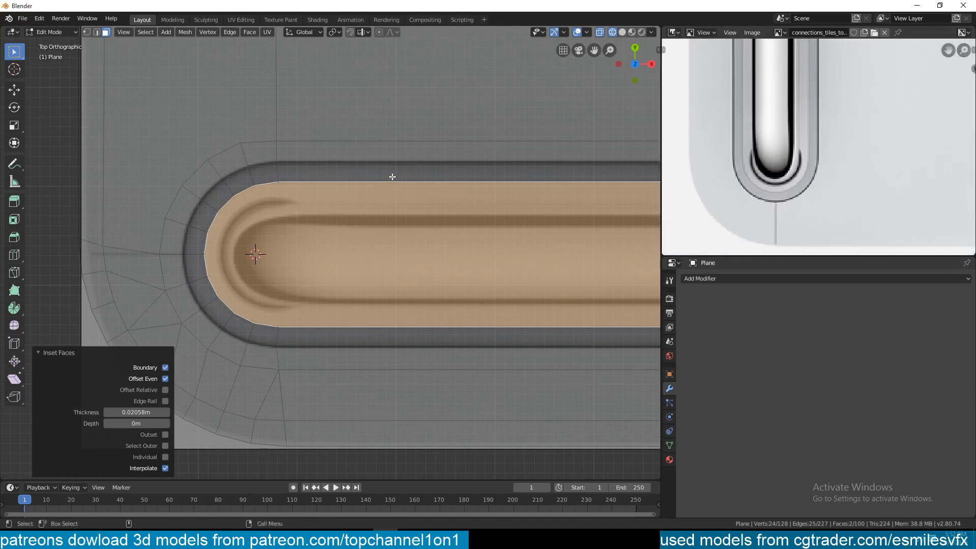
key("i")
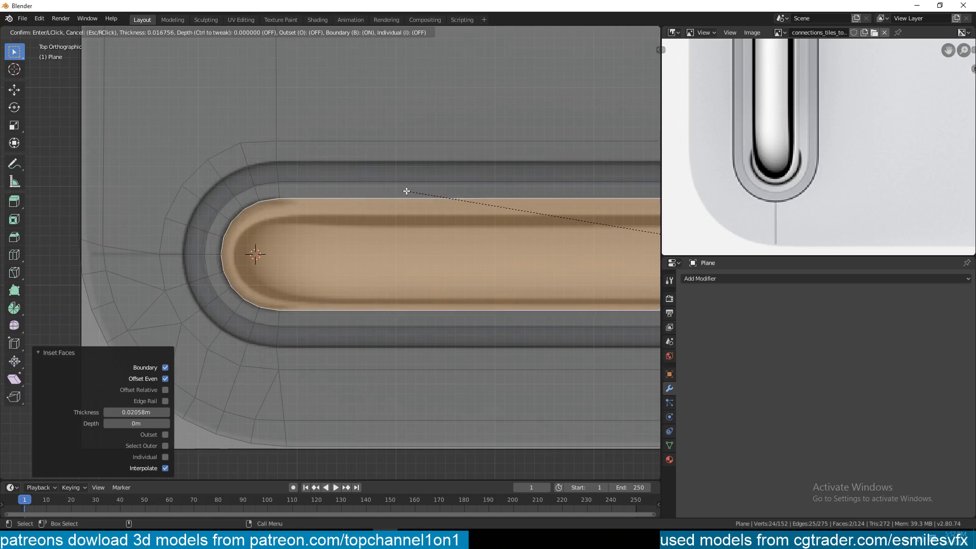
left_click(407, 191)
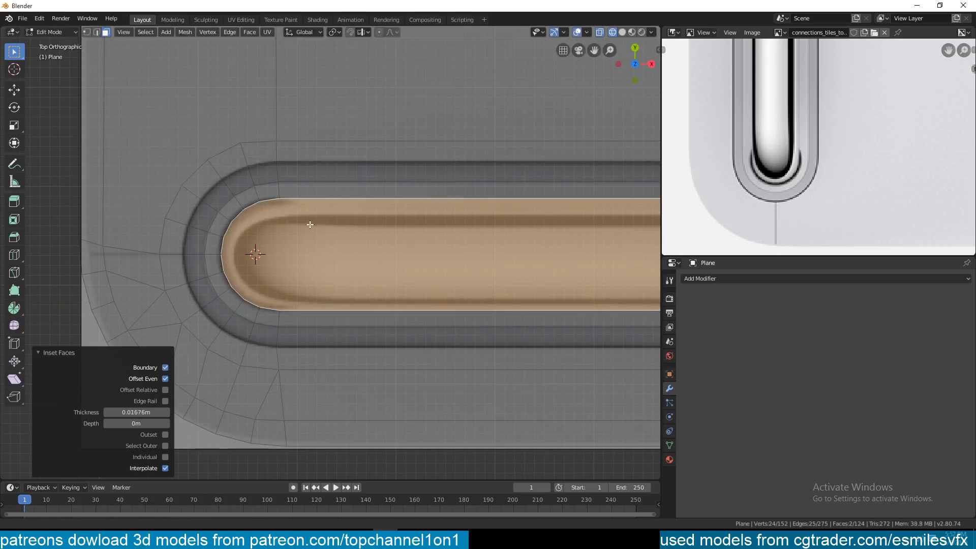
Compare the rounded slot end and its inset rings with the reference image, up close and as a whole.
middle_click_drag(311, 222, 318, 224, "shift")
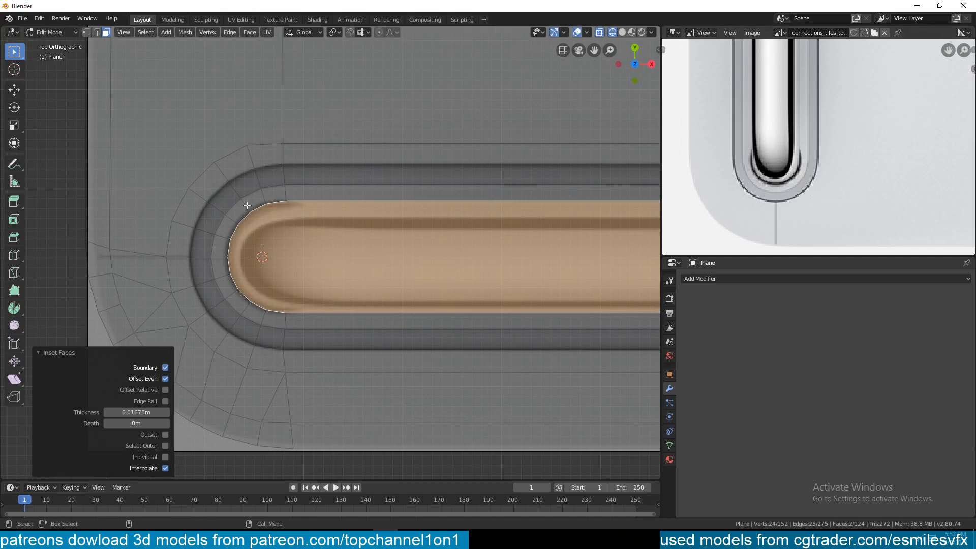
scroll(765, 190, "up", 3)
middle_click_drag(772, 206, 790, 142)
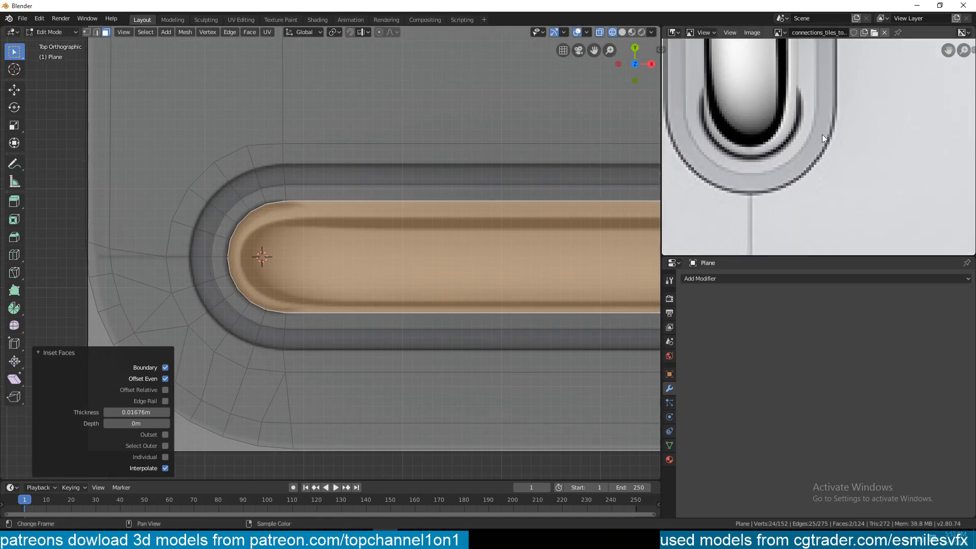
middle_click_drag(177, 259, 203, 197, "shift")
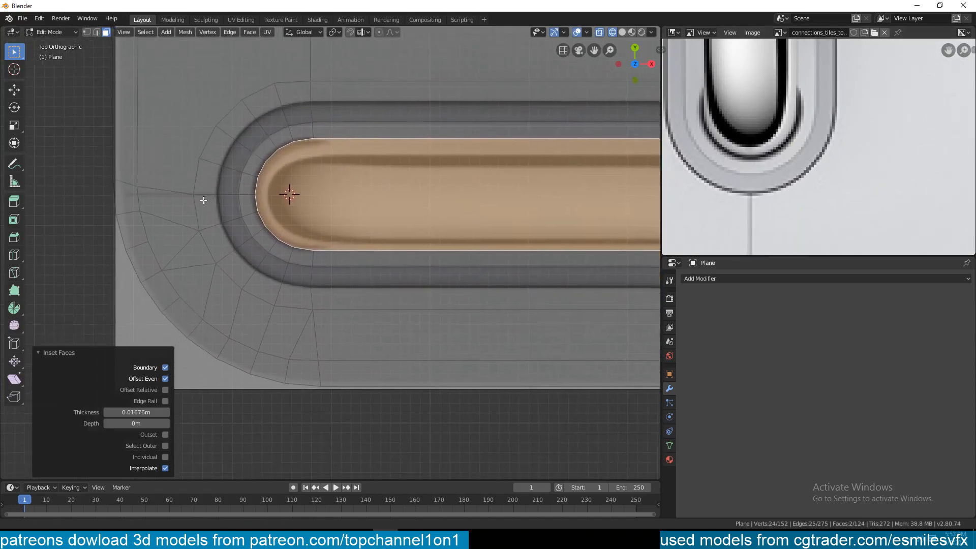
scroll(756, 198, "down", 3)
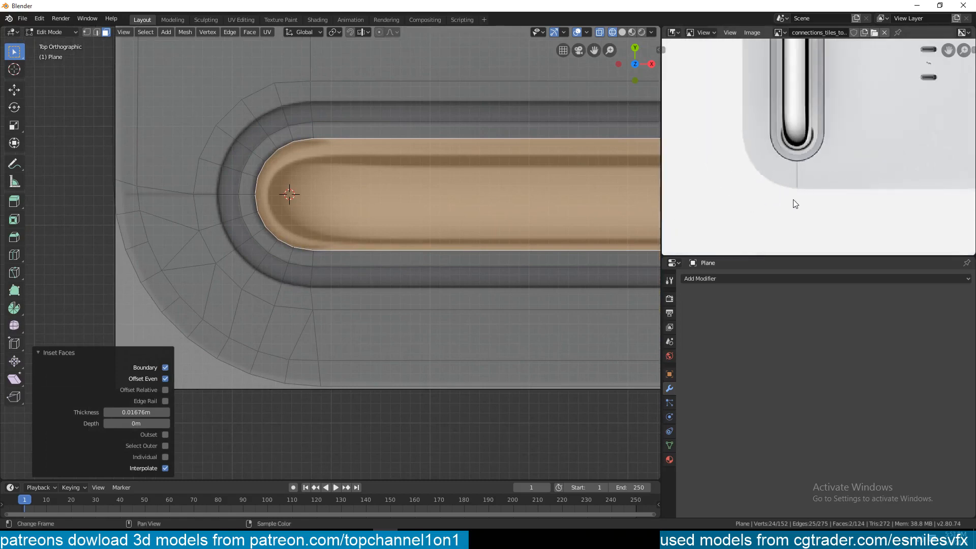
scroll(793, 199, "down", 4)
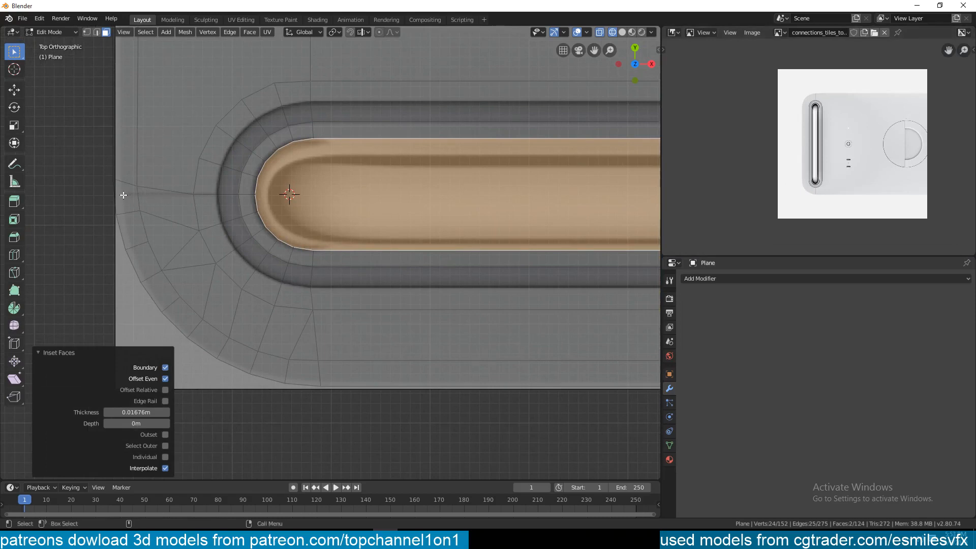
Level the two outer vertices beside the slot's rounded end with a Y scale of 0, then move them about -0.0128 m along Y.
key("1")
left_click(113, 178)
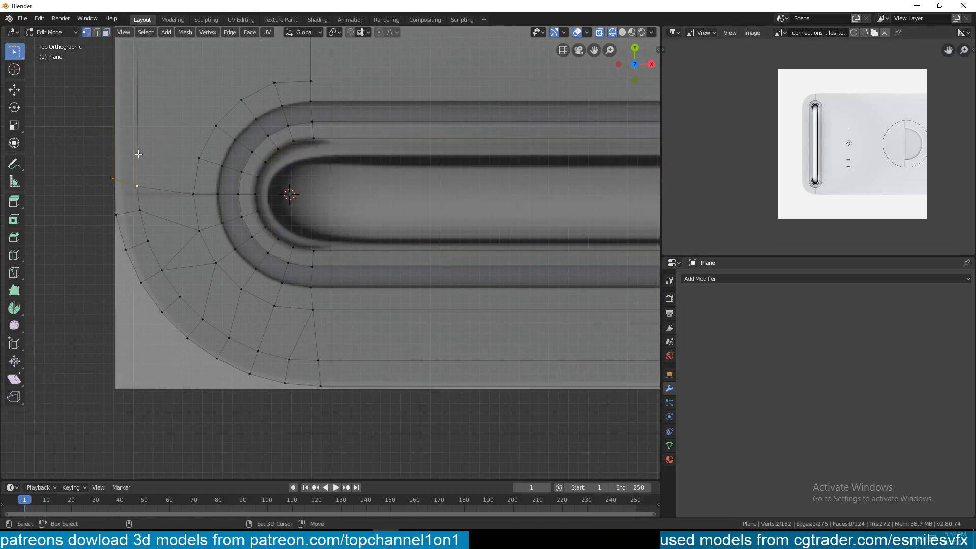
key("s")
key("y")
key("0")
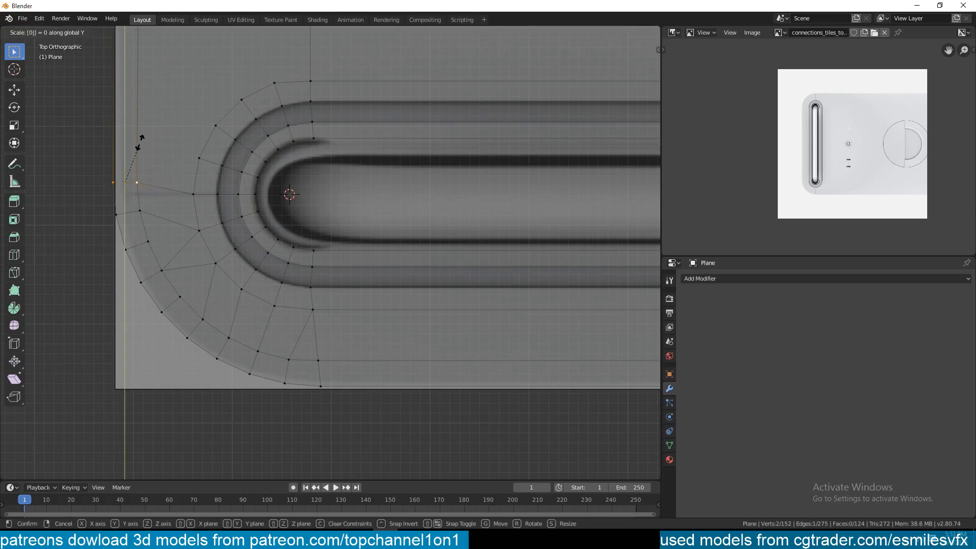
key("Return")
key("g")
key("z")
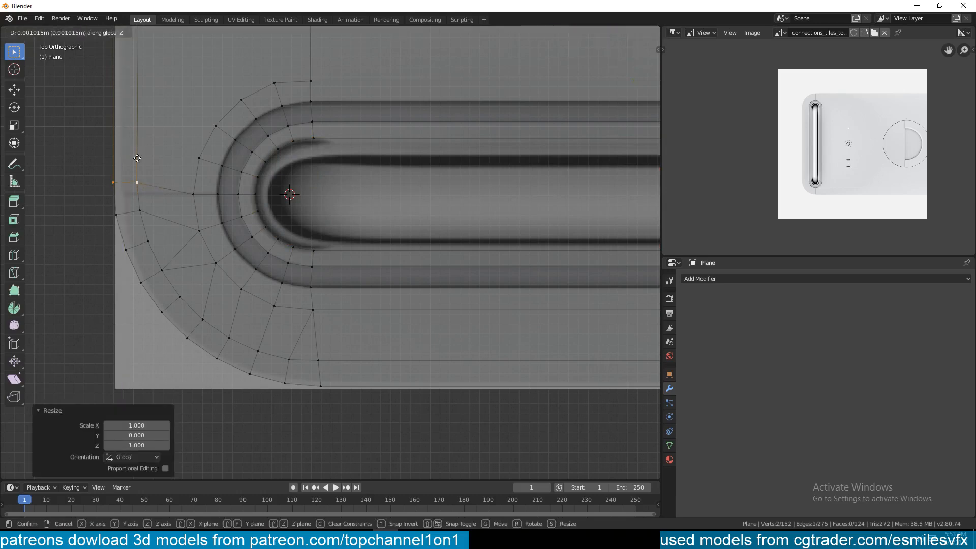
key("y")
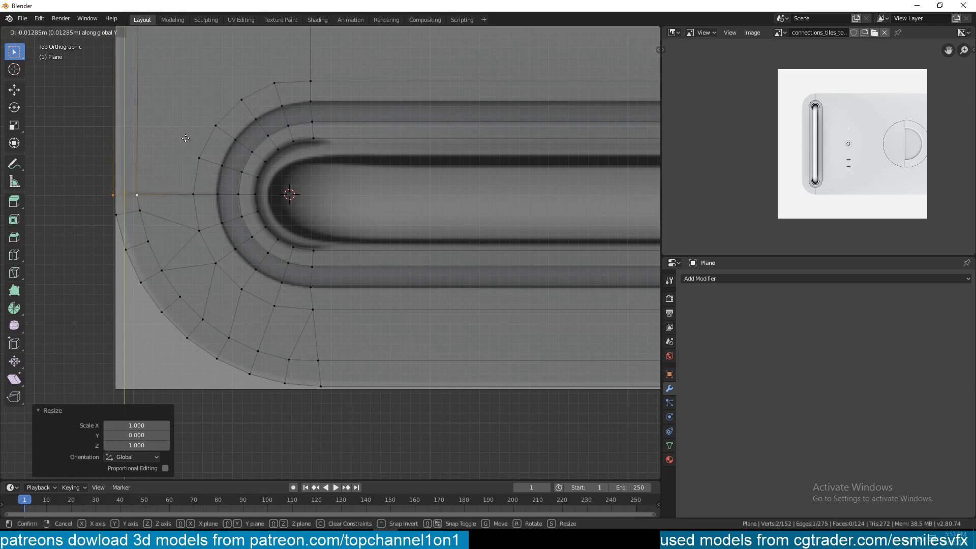
left_click(185, 138)
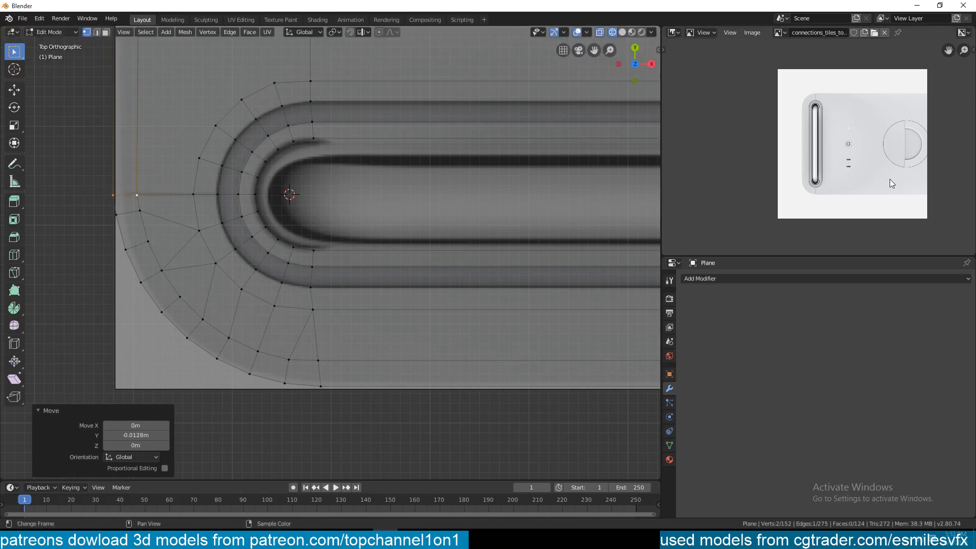
Examine the rings around the handle slot's rounded end in the reference image up close.
scroll(834, 224, "up", 2)
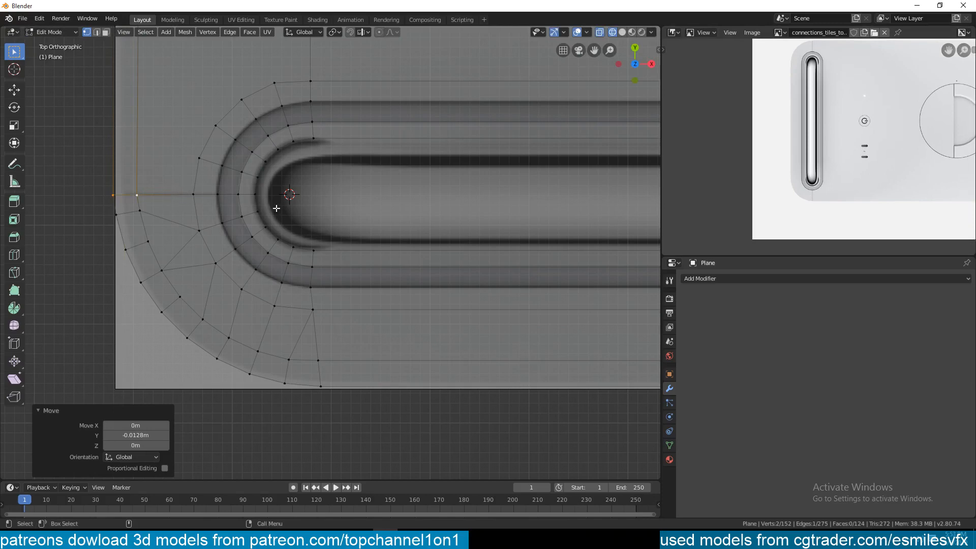
scroll(303, 169, "up", 1)
scroll(837, 127, "up", 4)
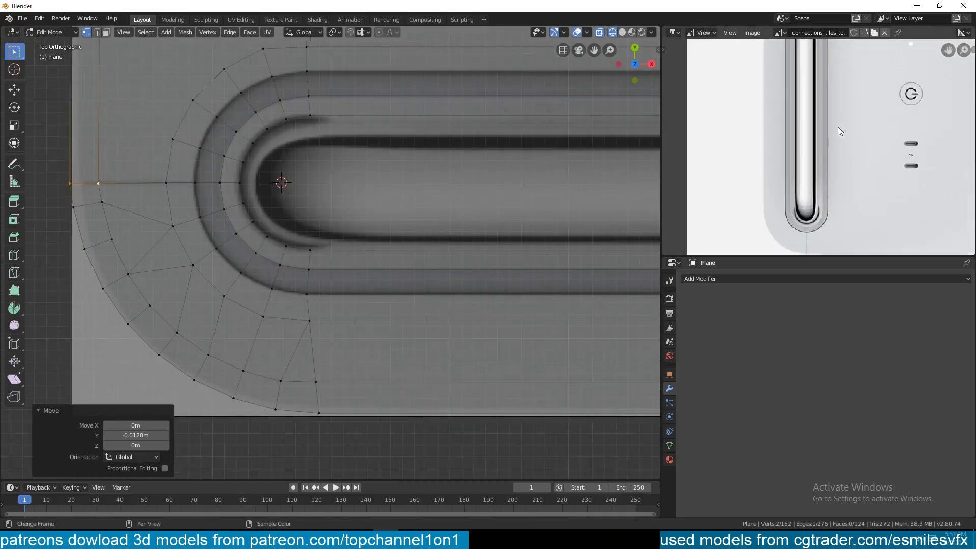
scroll(787, 185, "up", 3)
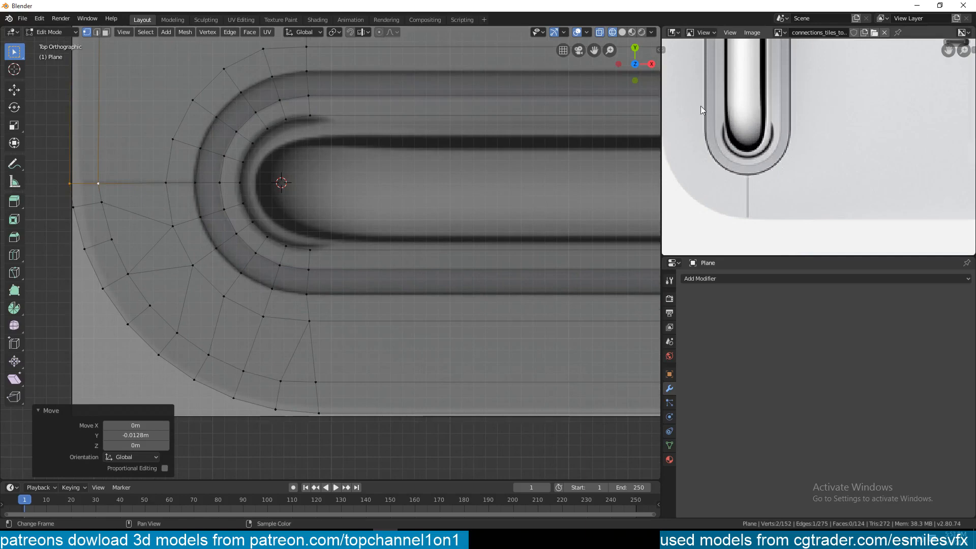
middle_click_drag(387, 197, 327, 209, "shift")
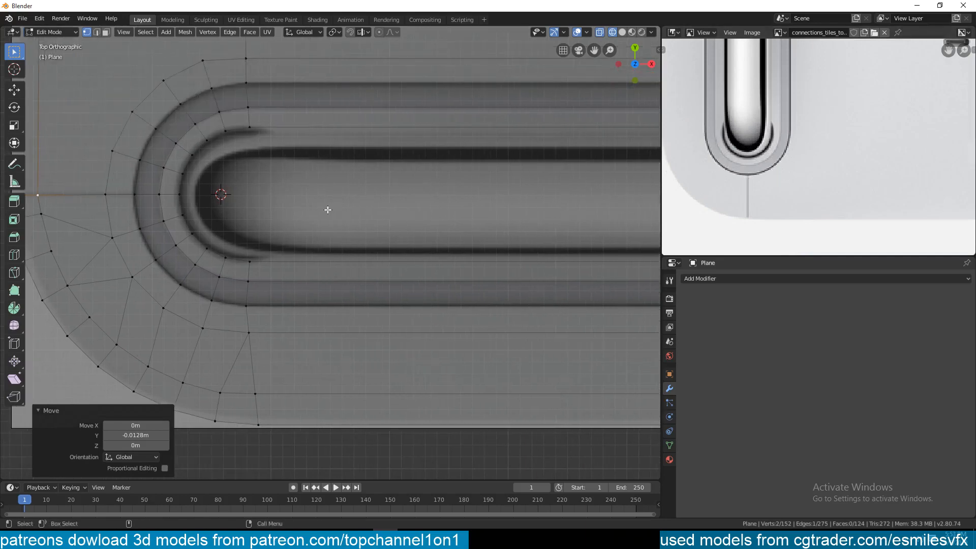
left_click(327, 209)
scroll(792, 146, "up", 4)
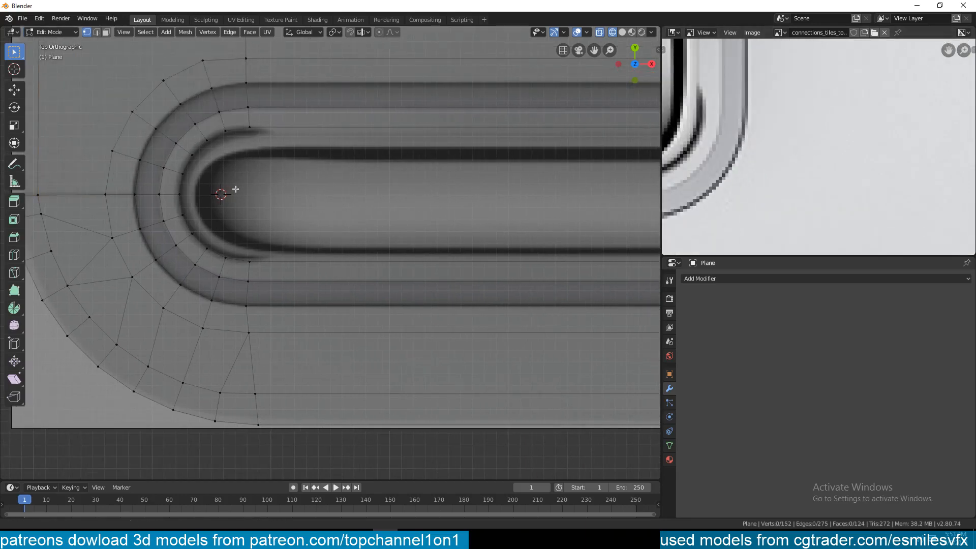
Cut one edge loop around the slot's outer ring and slide it towards the outer edge with a factor of about -0.824.
middle_click_drag(142, 164, 207, 157, "shift")
key("3")
left_click(218, 156, "alt")
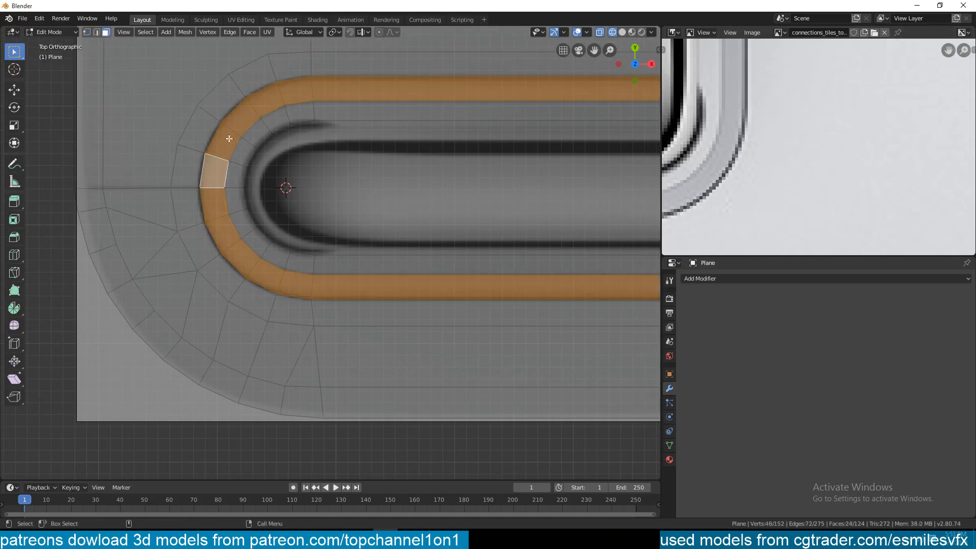
key("alt+a")
key("ctrl+r")
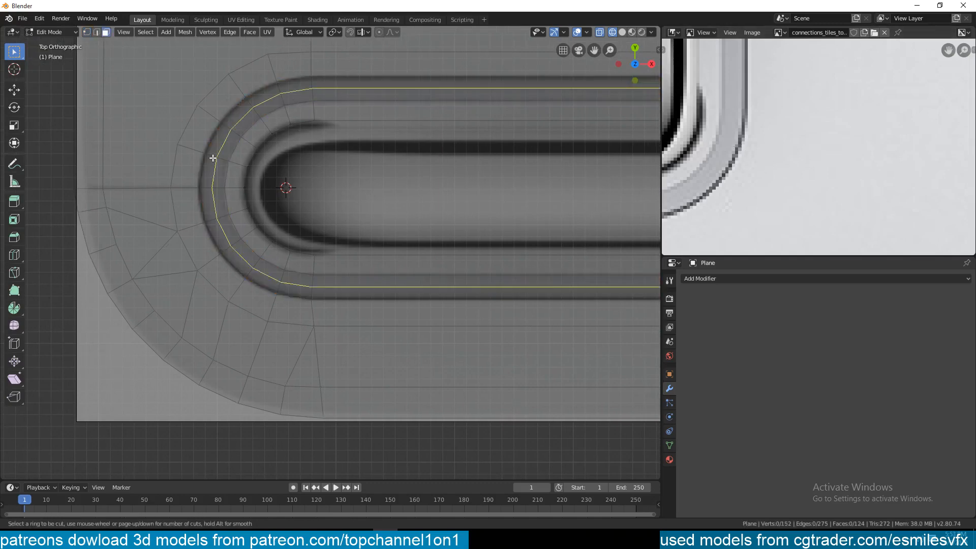
left_click(208, 156)
left_click(202, 155)
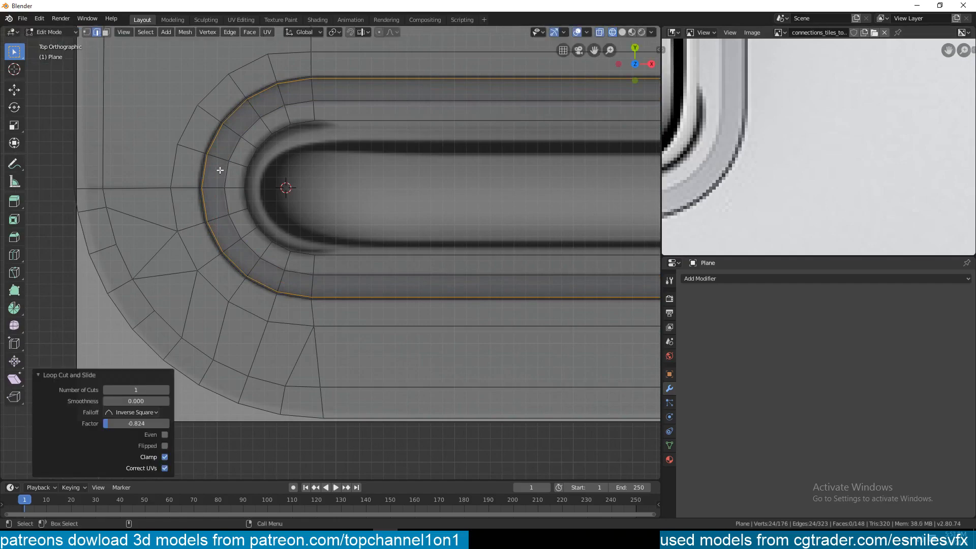
Select the wide face loop inside the new cut and extrude it about 0.003 m down into the plane.
key("3")
left_click(217, 169, "alt")
key("z")
left_click(442, 160)
mouse_move(496, 172)
middle_mouse_down()
mouse_move(494, 133)
mouse_move(427, 105)
middle_mouse_up()
scroll(494, 132, "down", 7)
scroll(523, 261, "up", 3)
middle_click_drag(523, 261, 431, 179)
scroll(431, 179, "up", 2)
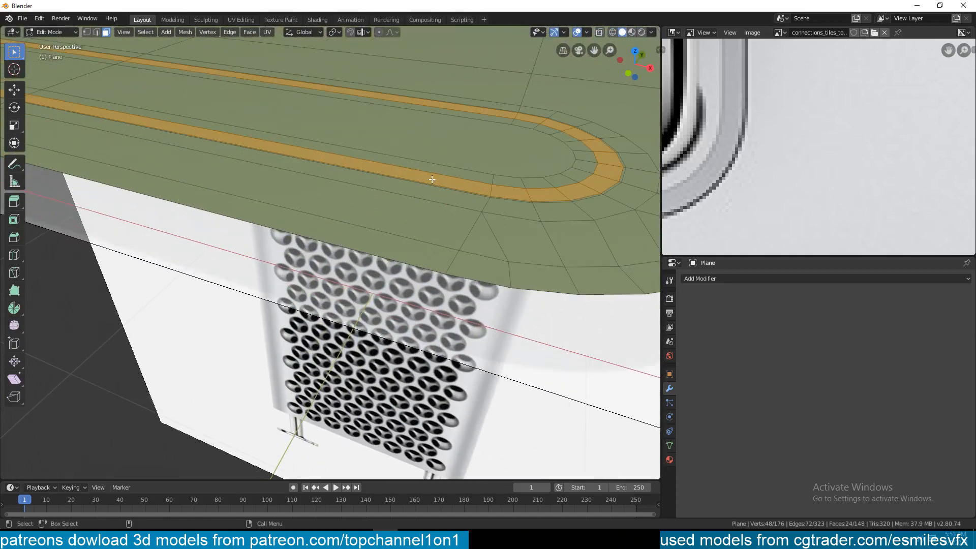
key("e")
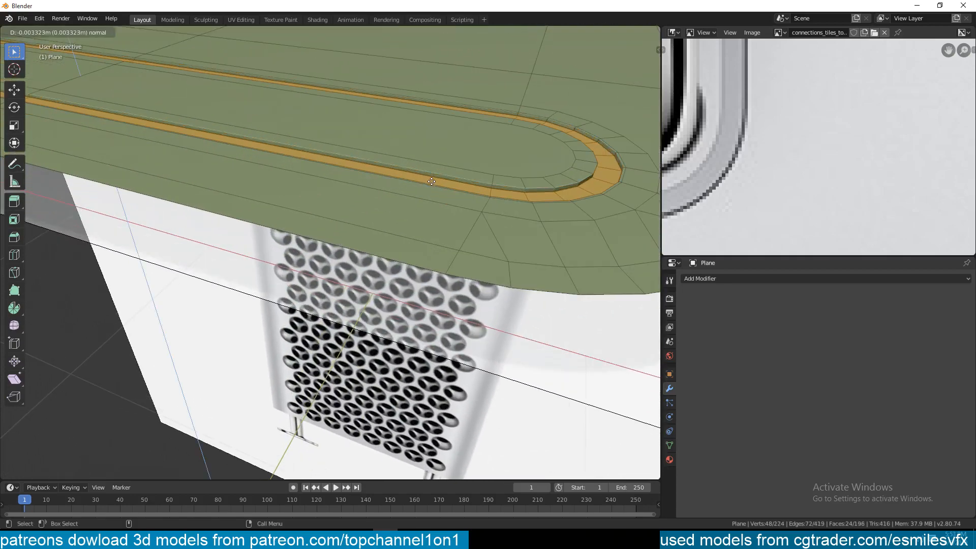
left_click(432, 181)
Inspect the sunken slot ring in object mode at an angle and compare it with the reference image's groove.
key("Tab")
scroll(436, 187, "down", 4)
middle_click_drag(437, 189, 485, 208)
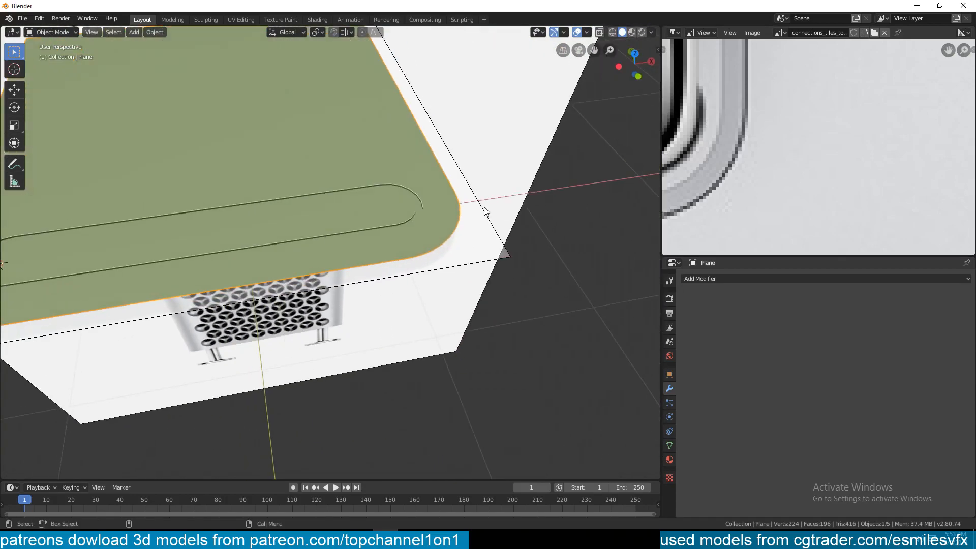
scroll(765, 153, "down", 2)
middle_click_drag(722, 164, 788, 162)
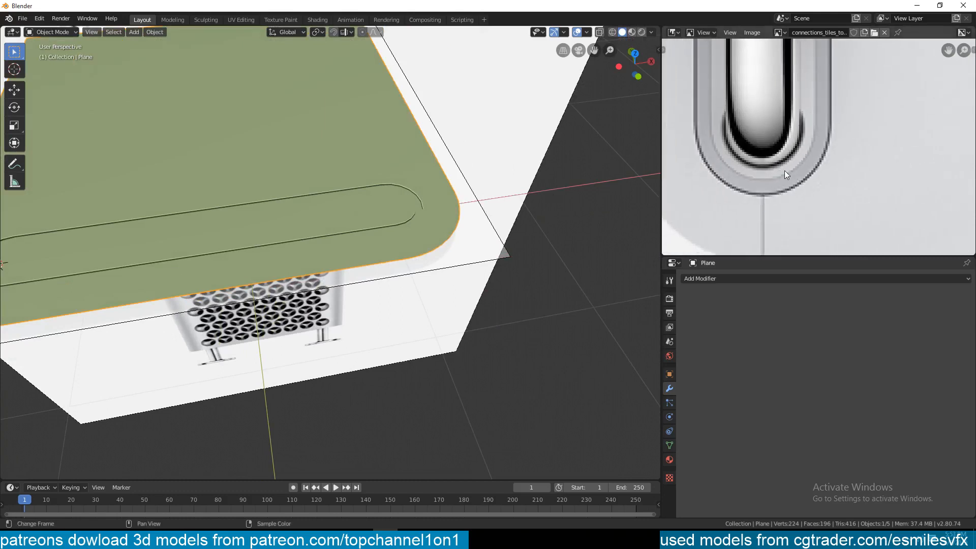
scroll(785, 168, "up", 5)
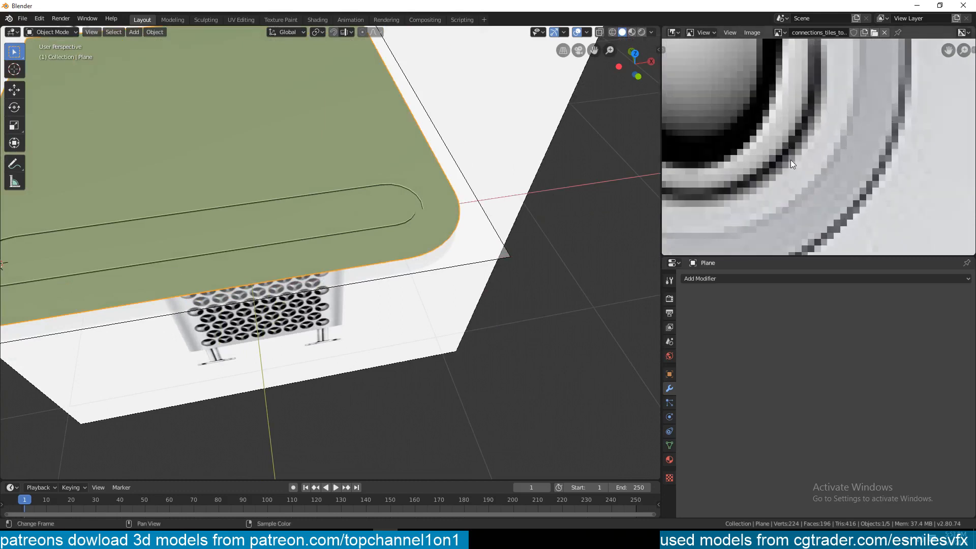
scroll(791, 160, "down", 4)
scroll(387, 203, "down", 3)
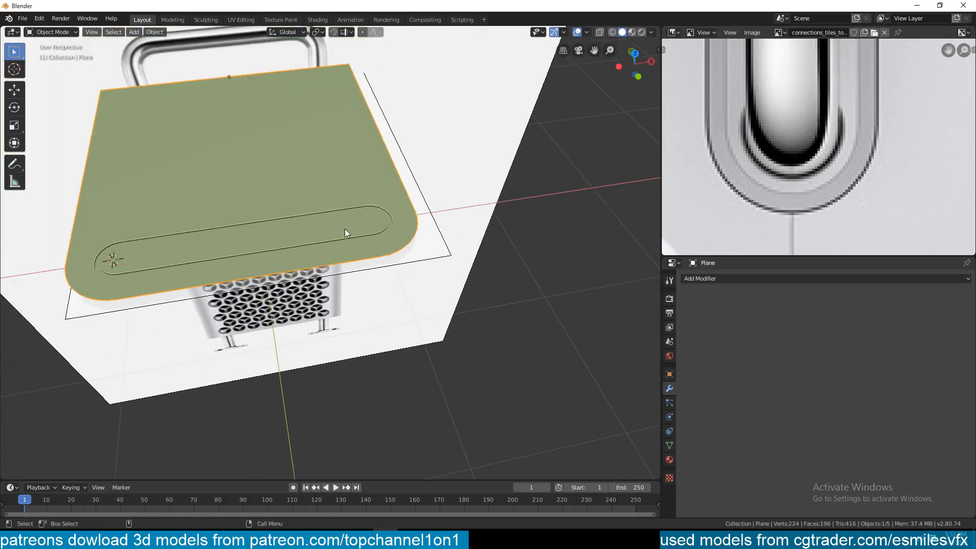
Check the slot ring from the top in wireframe, and in solid shading from an oblique angle.
scroll(347, 233, "up", 2)
key("KP_7")
middle_click_drag(310, 239, 489, 214, "shift")
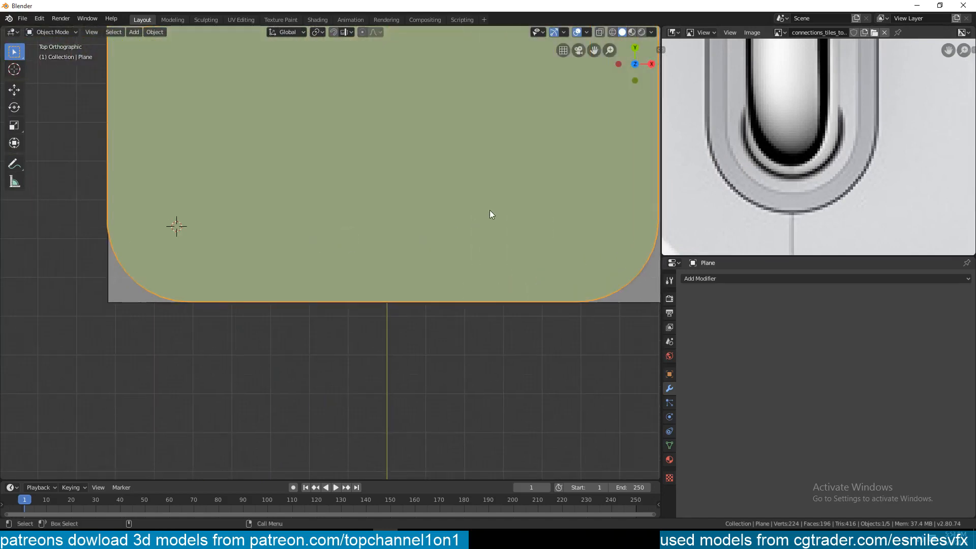
key("z")
left_click(161, 207)
scroll(292, 204, "up", 6)
mouse_move(176, 210)
middle_mouse_down("shift")
mouse_move(292, 205)
mouse_move(328, 215)
middle_mouse_up("shift")
key("Tab")
key("Tab")
key("z")
left_click(488, 199)
scroll(492, 200, "down", 1)
middle_click_drag(450, 202, 518, 158)
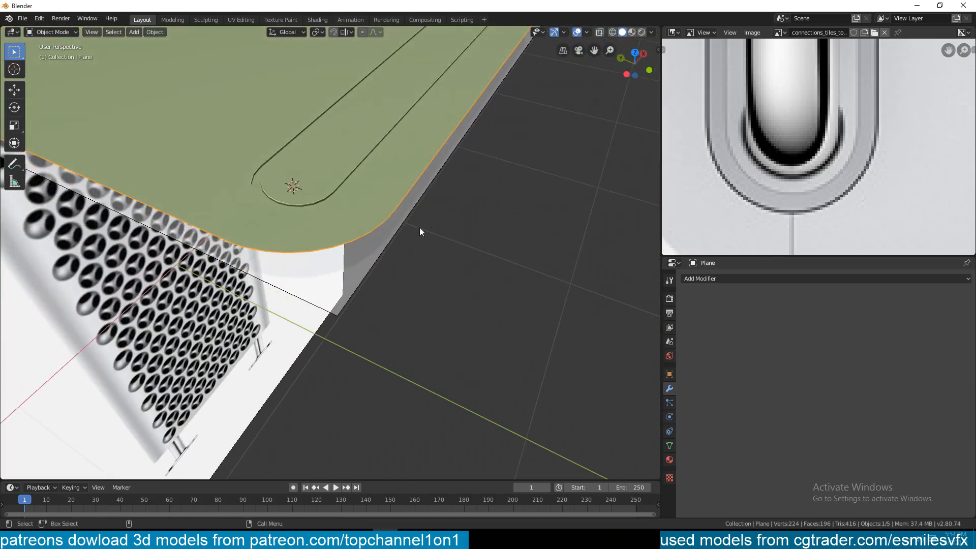
Reopen the plane for editing in a top wireframe view of the slot end and deselect everything.
key("KP_7")
scroll(358, 243, "up", 2)
key("Tab")
key("z")
left_click(203, 218)
middle_click_drag(286, 201, 263, 238, "shift")
key("alt+a")
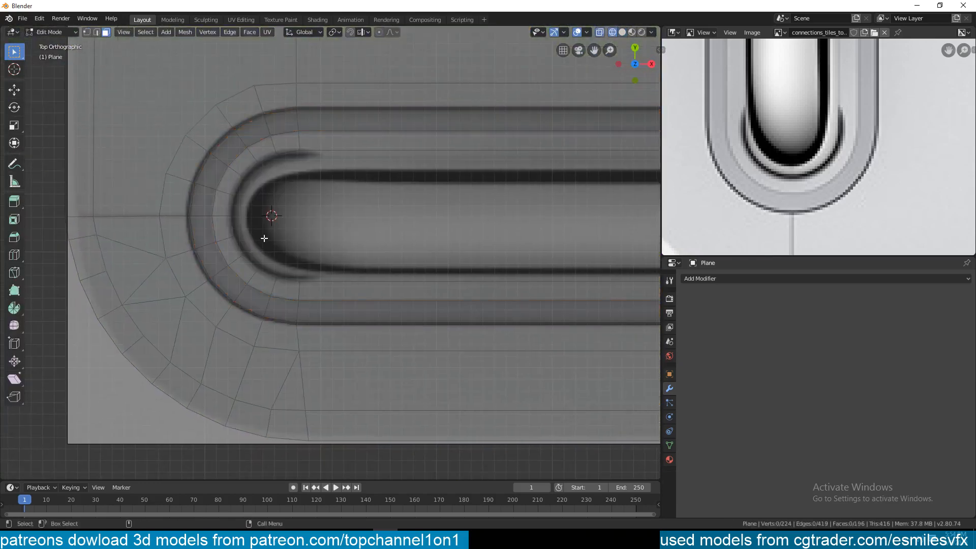
Compare the slot's mesh with a wider view of the reference image and preview it in Look Dev shading.
scroll(775, 140, "down", 4)
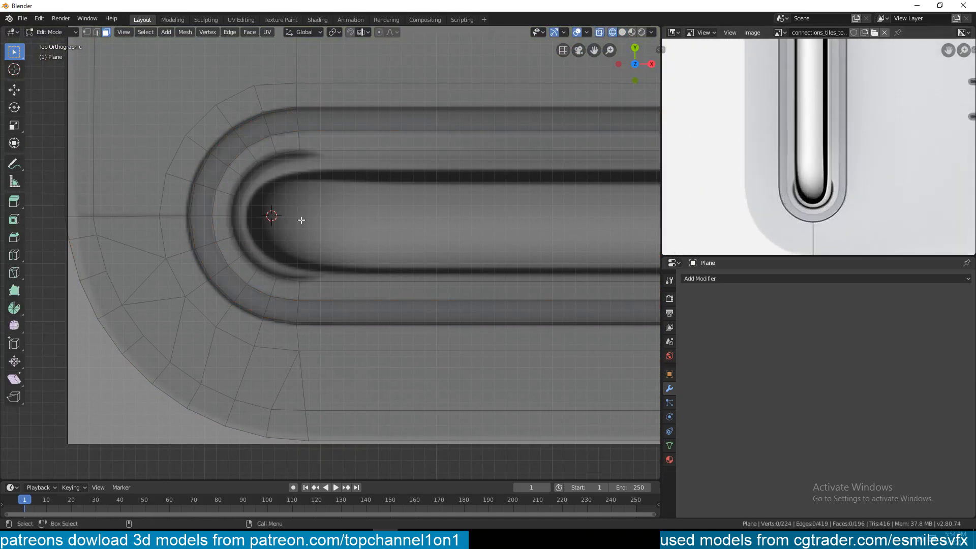
key("Tab")
key("Tab")
key("z")
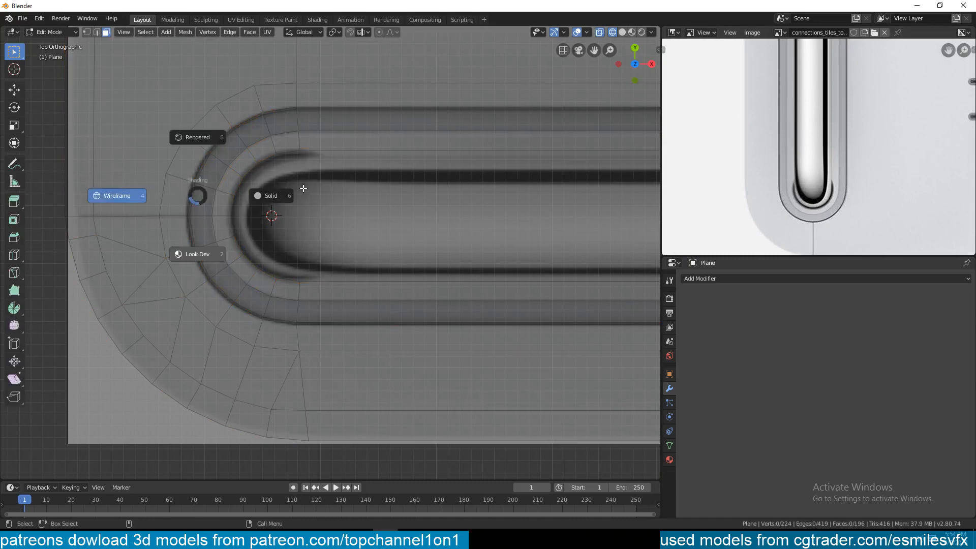
left_click(227, 245)
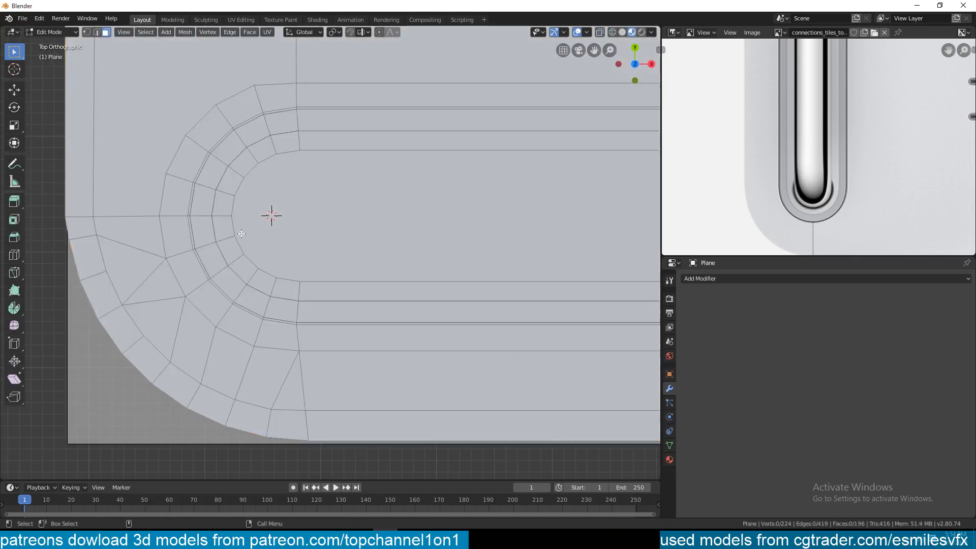
key("z")
key("Escape")
Start saving the project under a new name and create and open a "mac pro" folder inside the june folder.
key("ctrl+shift+s")
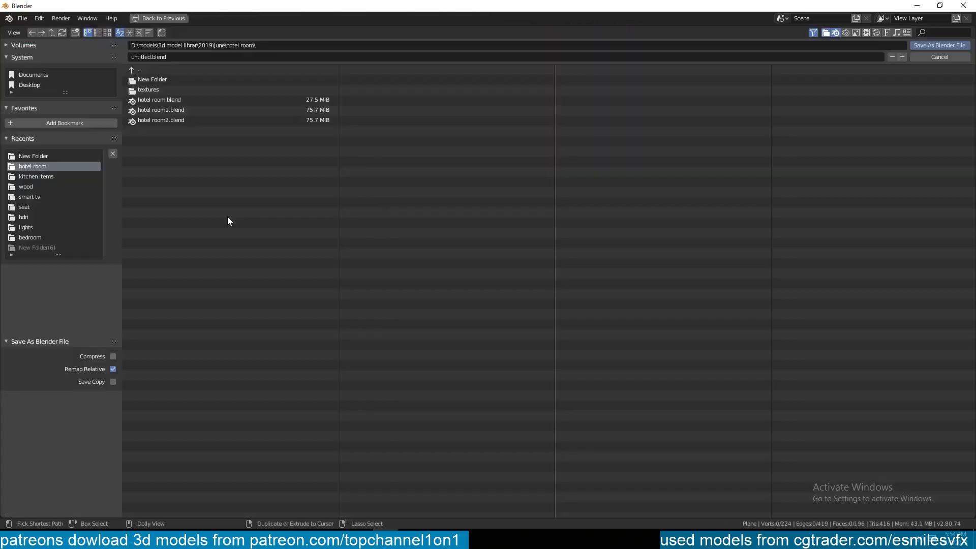
left_click(144, 67)
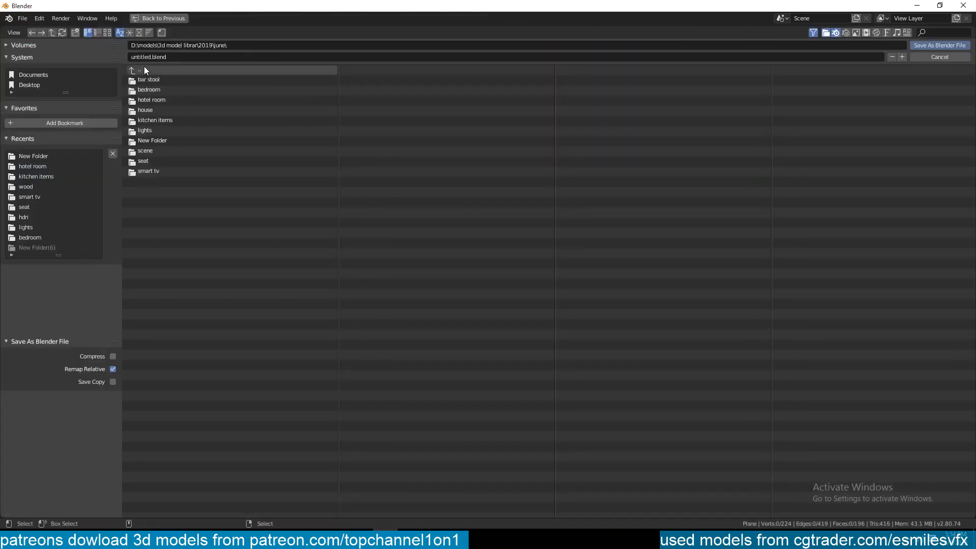
left_click(77, 32)
type("mac pro")
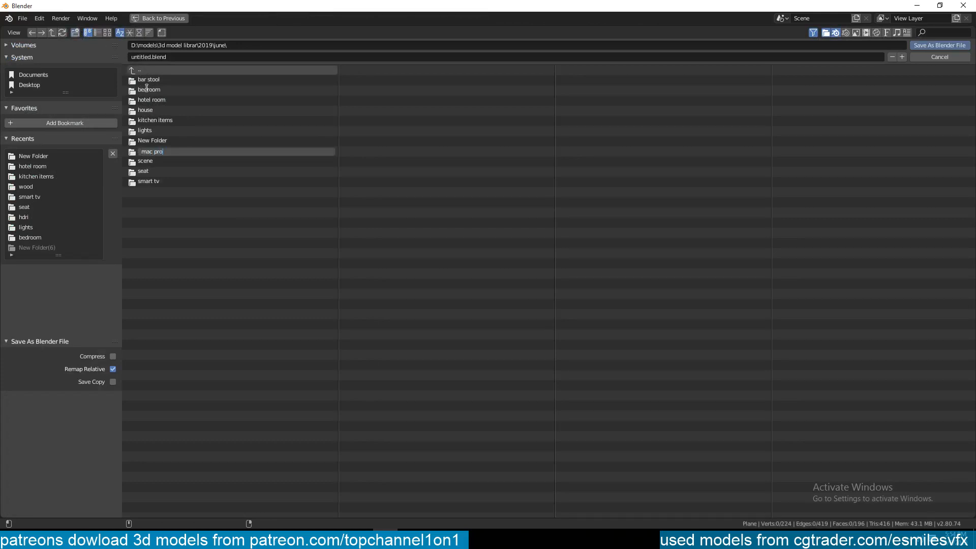
key("Return")
double_click(191, 142)
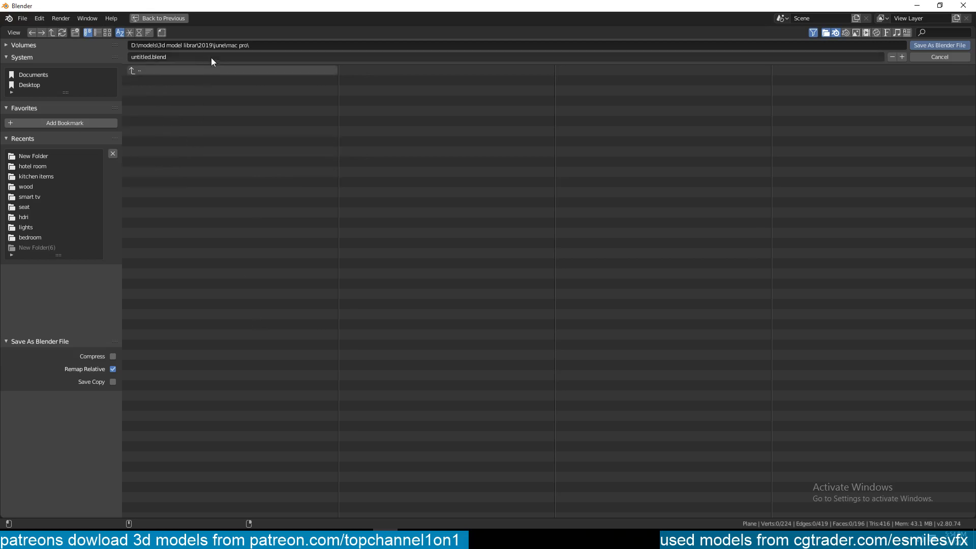
Save the project as mac pro.blend in the mac pro folder.
left_click(211, 57)
type("mac pro")
key("Return")
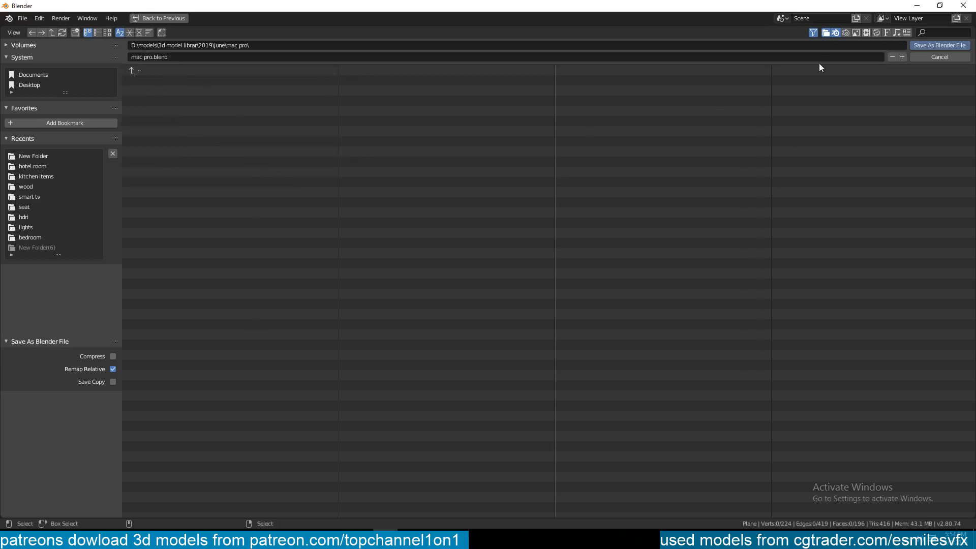
left_click(949, 46)
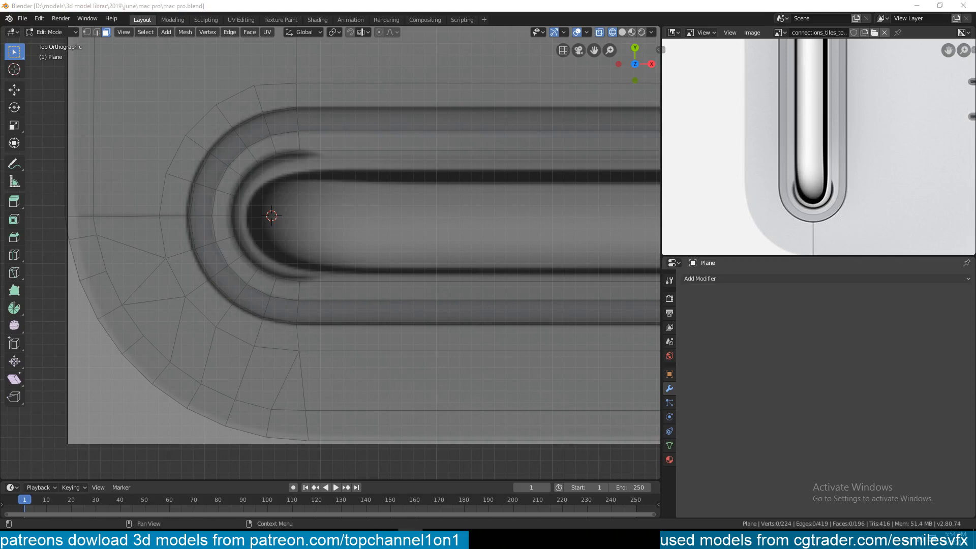
Select the slot's innermost arc between its upper and lower end vertices to check how many vertices it has.
scroll(308, 229, "up", 3)
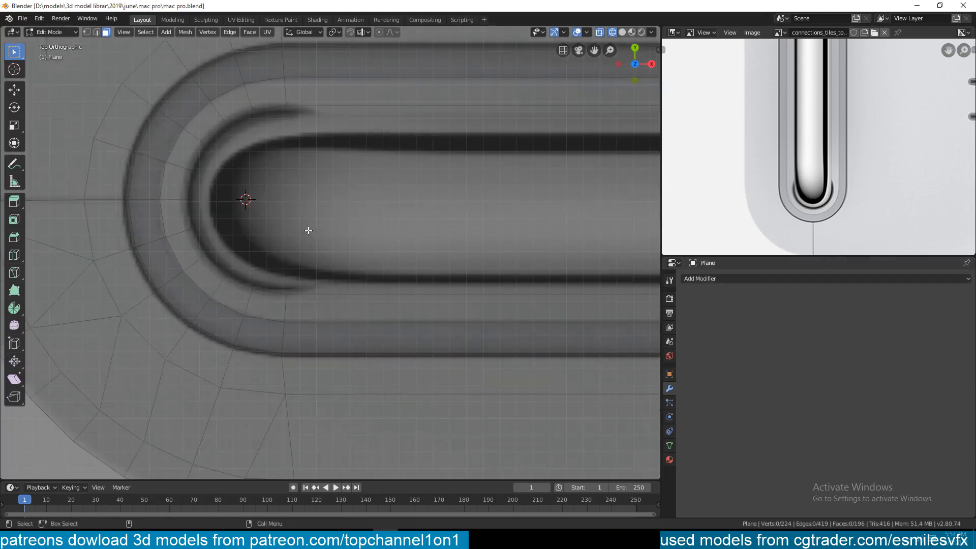
left_click(232, 113)
key("Tab")
key("Tab")
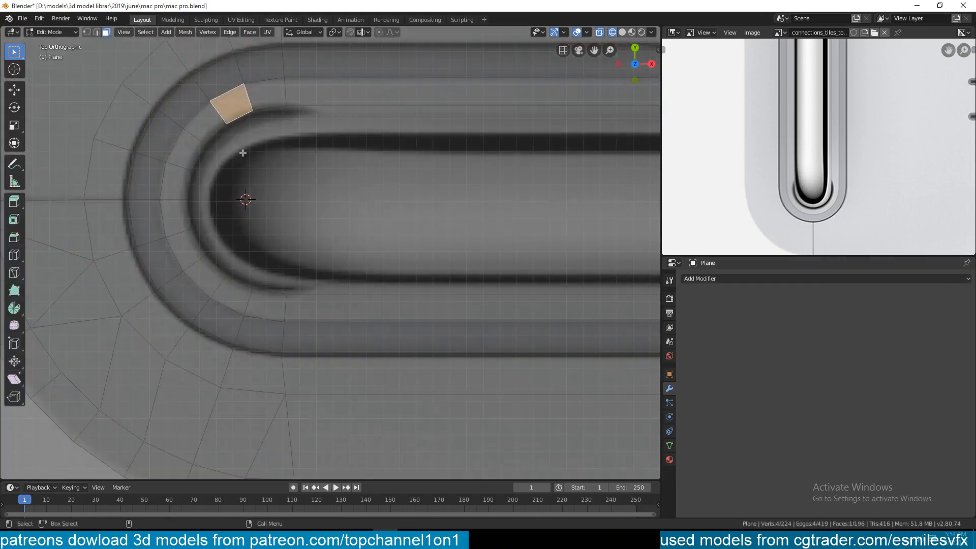
middle_click_drag(242, 153, 252, 147, "shift")
left_click(252, 147)
left_click(250, 121)
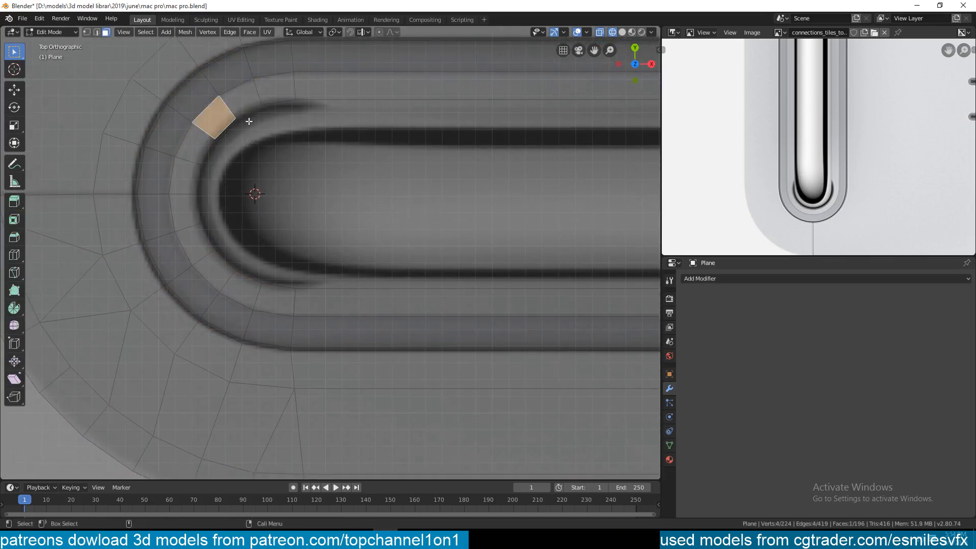
key("1")
left_click(295, 100)
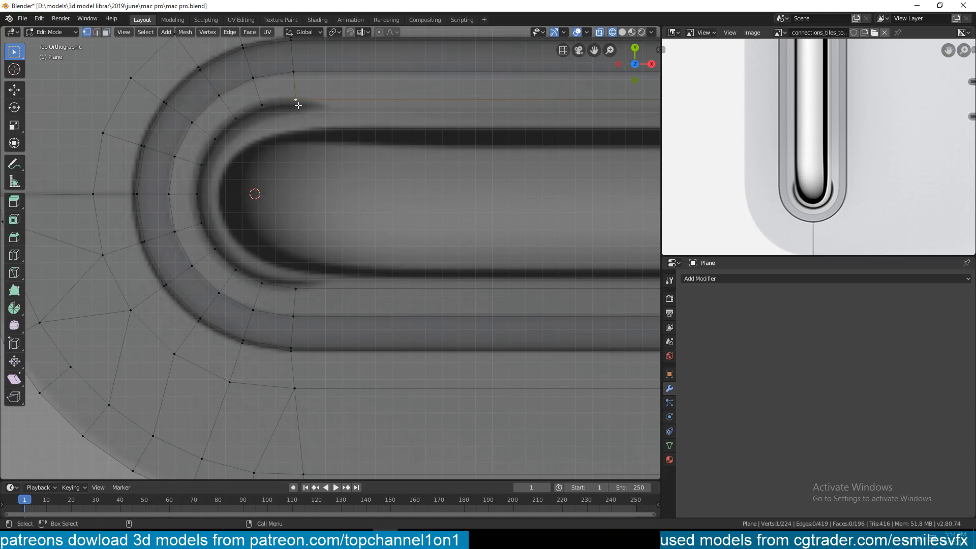
left_click(296, 287, "ctrl")
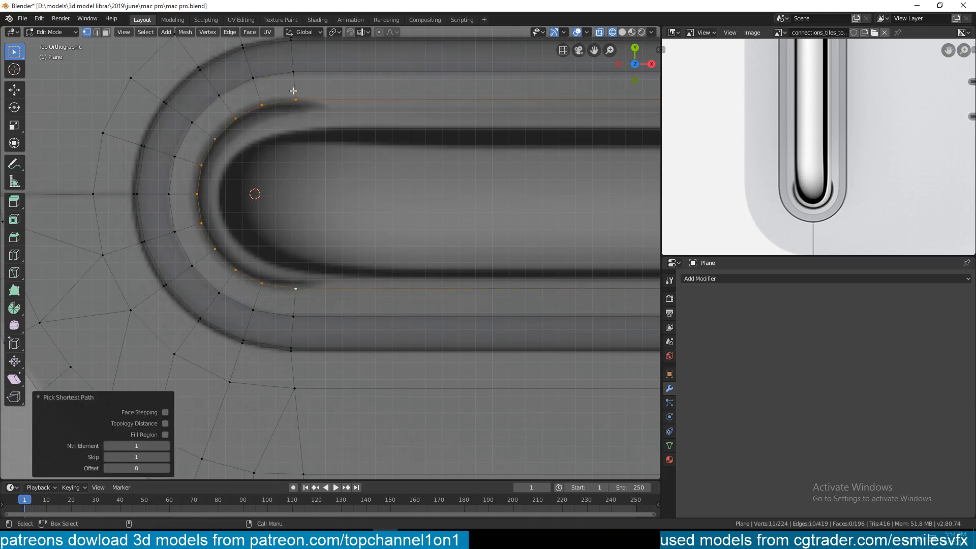
left_click(299, 216)
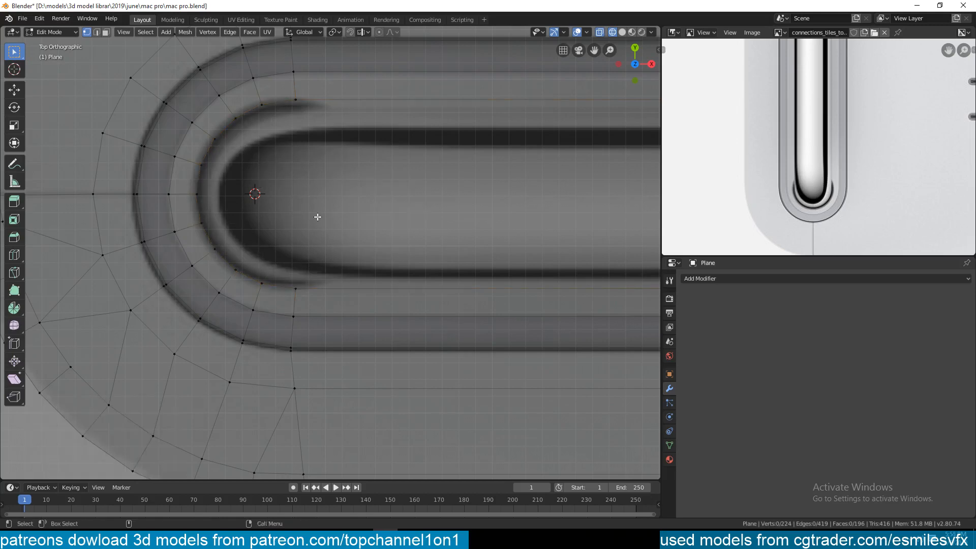
Reselect the innermost arc's two end vertices and snap the 3D cursor to the midpoint between them.
key("ctrl+z")
key("ctrl+z")
key("shift+s")
left_click(300, 336)
mouse_move(270, 179)
middle_mouse_down("shift")
mouse_move(272, 188)
mouse_move(260, 174)
middle_mouse_up("shift")
scroll(273, 188, "down", 3)
scroll(260, 175, "up", 3)
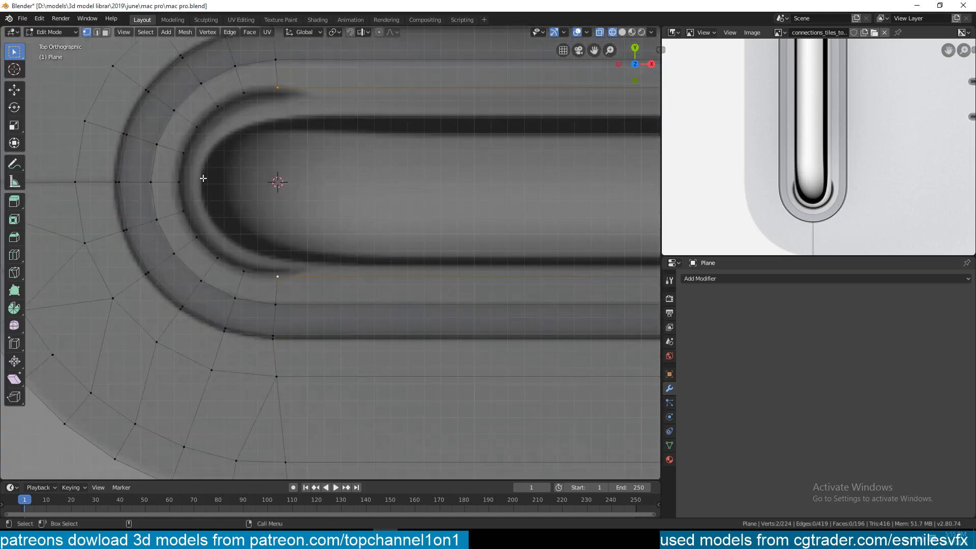
Add a 20-vertex circle of radius 0.094 m at the 3D cursor and scale it by 0.468, then slightly smaller, to fit the slot's inner edge.
key("shift+a")
left_click(245, 196)
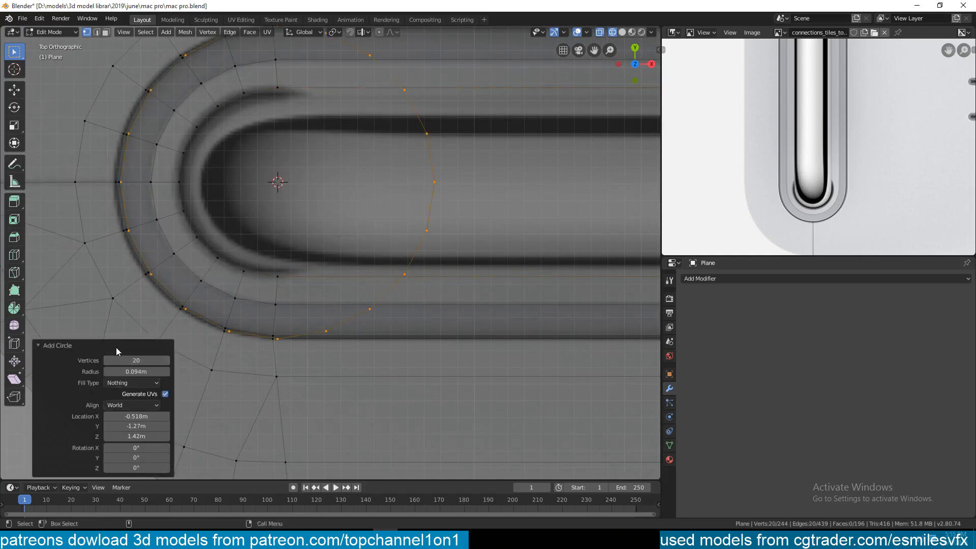
key("s")
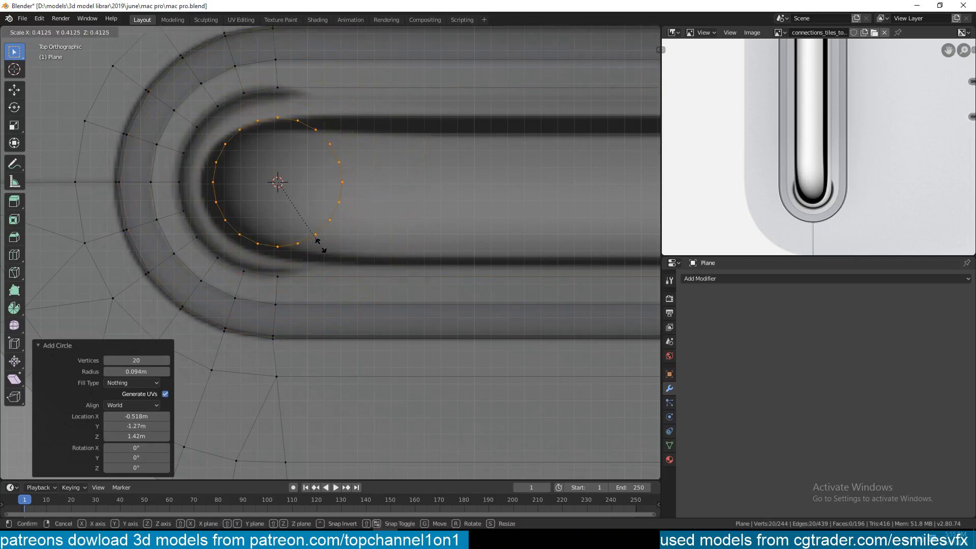
left_click(329, 243)
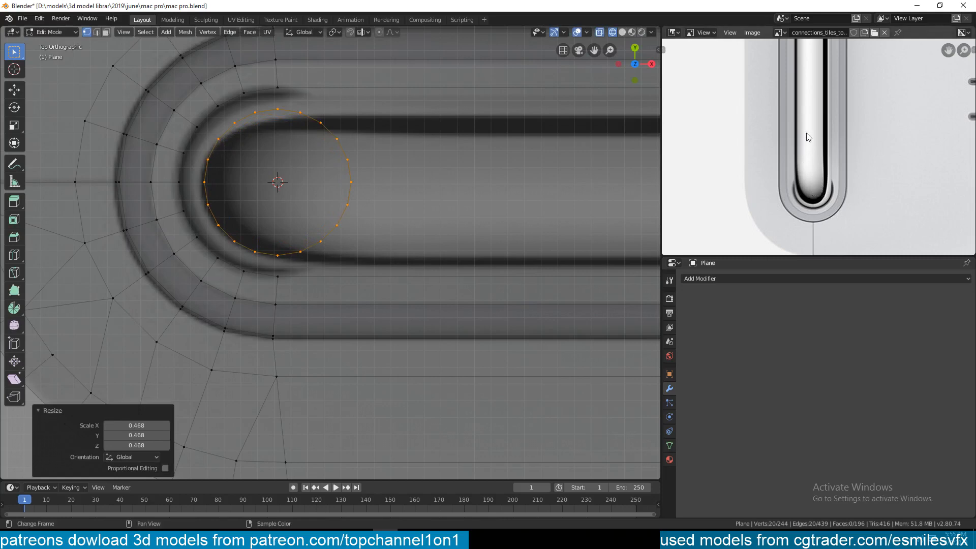
middle_click_drag(294, 210, 307, 222, "shift")
key("s")
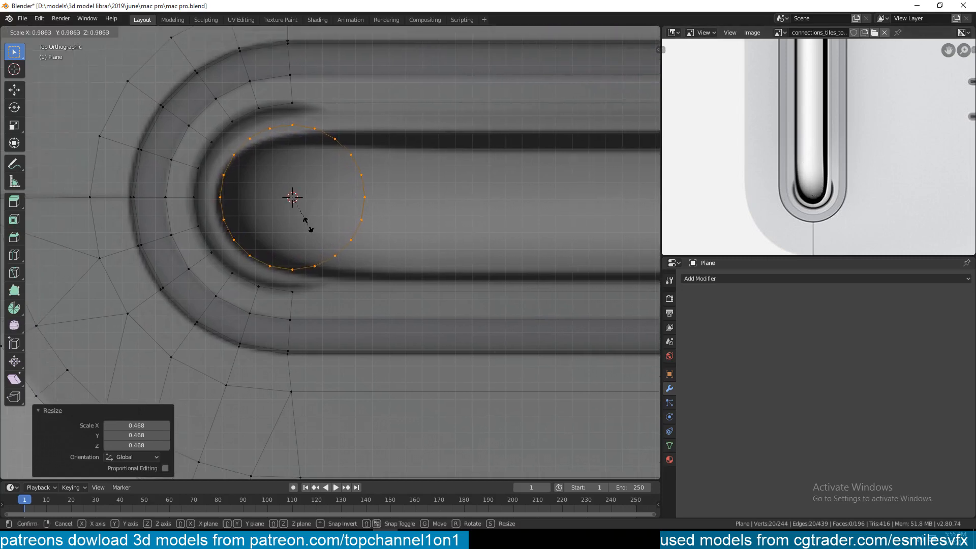
left_click(308, 225)
Delete the large face filling the slot inside the innermost ring in solid shading.
scroll(270, 206, "down", 2)
key("3")
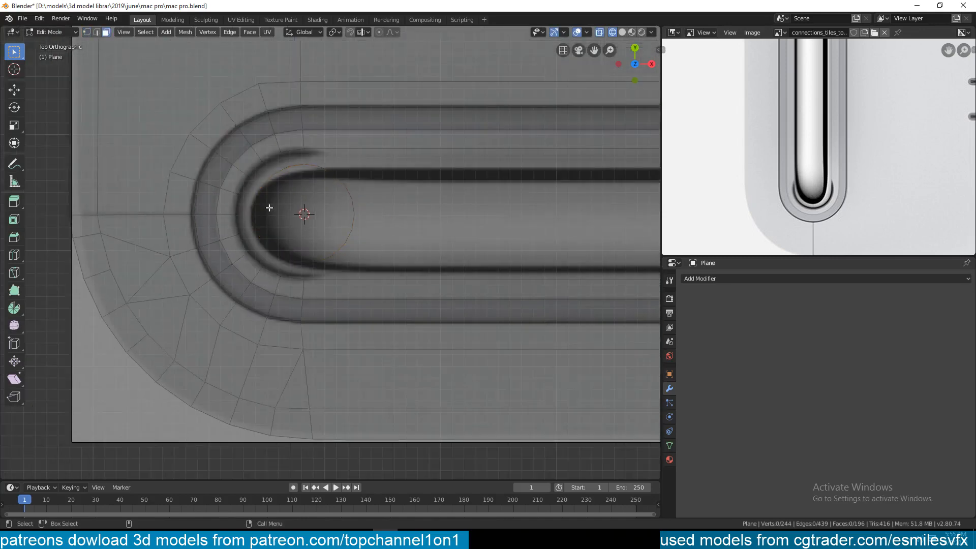
key("z")
left_click(527, 211)
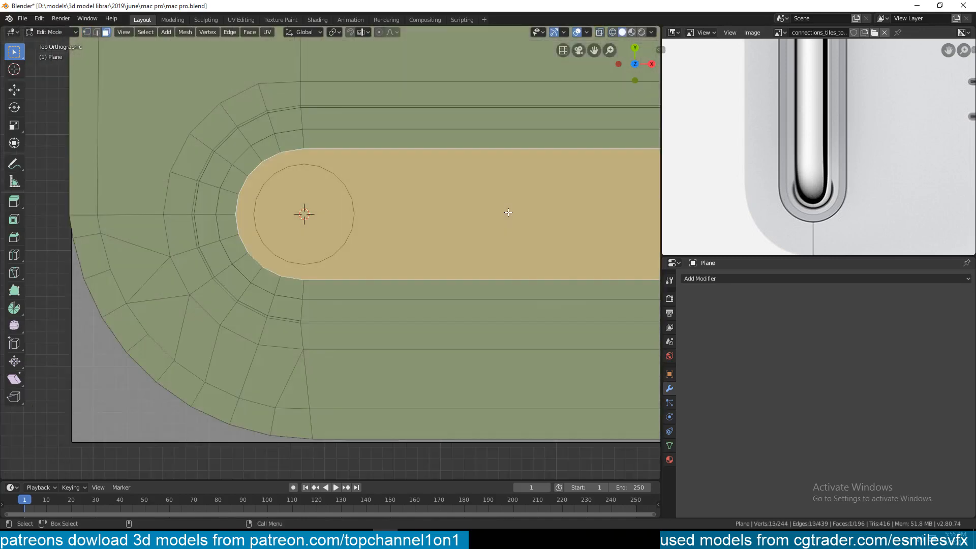
key("x")
left_click(504, 233)
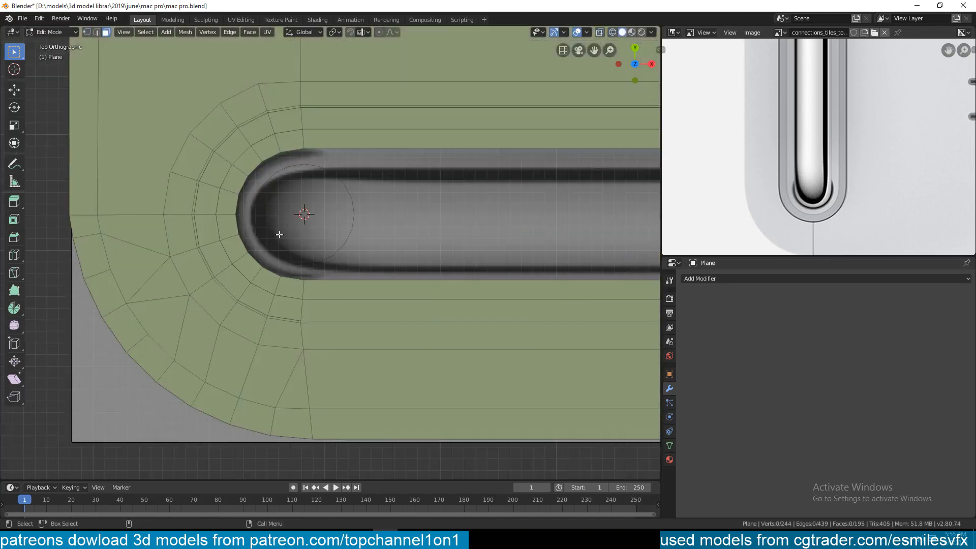
Select the outward-facing half of the new circle and the surrounding inner slot arc as edges in wireframe.
key("2")
scroll(279, 231, "up", 3)
key("z")
left_click(117, 229)
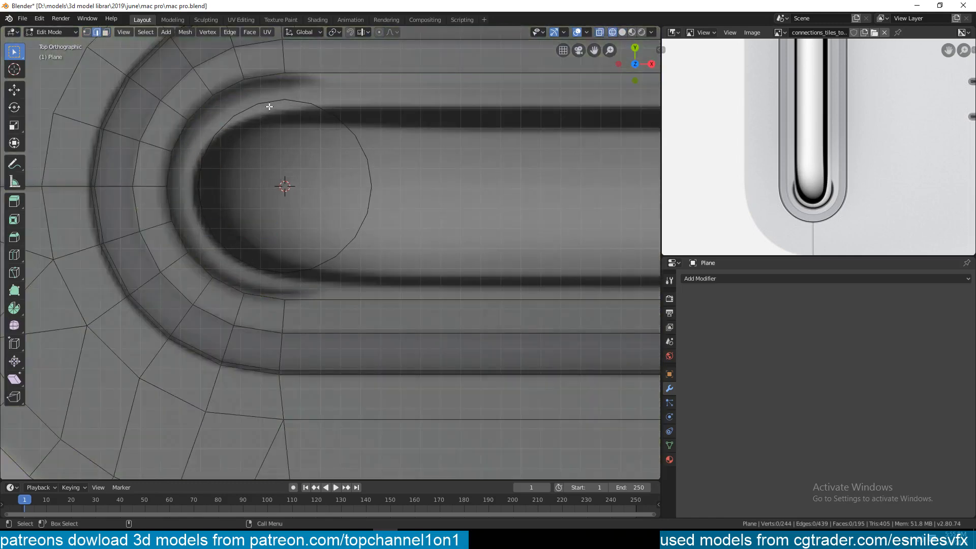
left_click(269, 107)
left_click(274, 274, "ctrl")
left_click(268, 293, "shift")
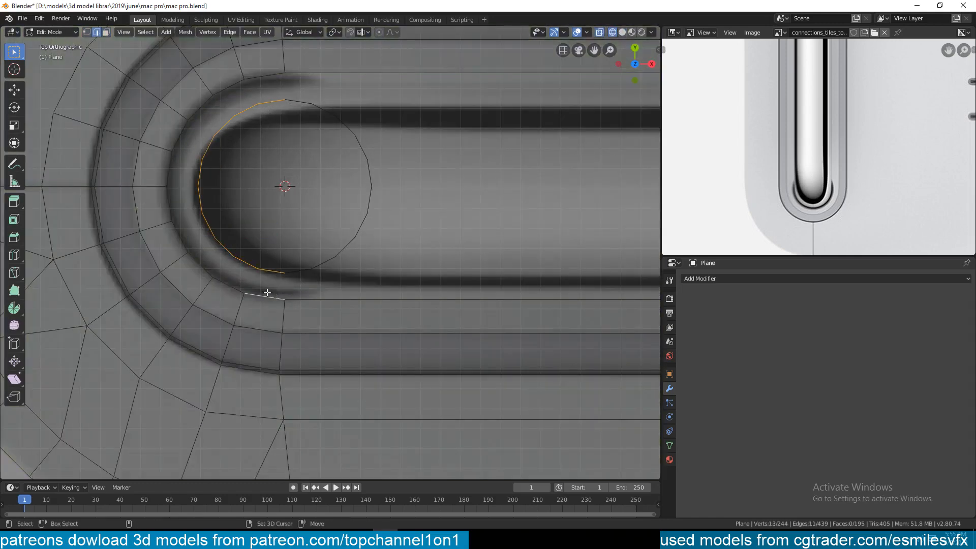
left_click(262, 76, "ctrl")
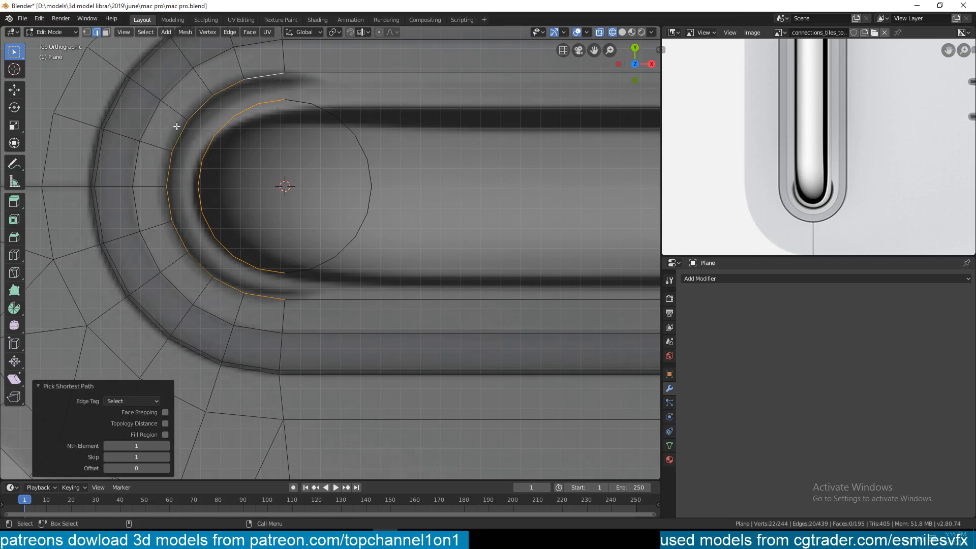
Select the circle's half arc and the surrounding slot arc one at a time to compare their vertex counts.
left_click(273, 107)
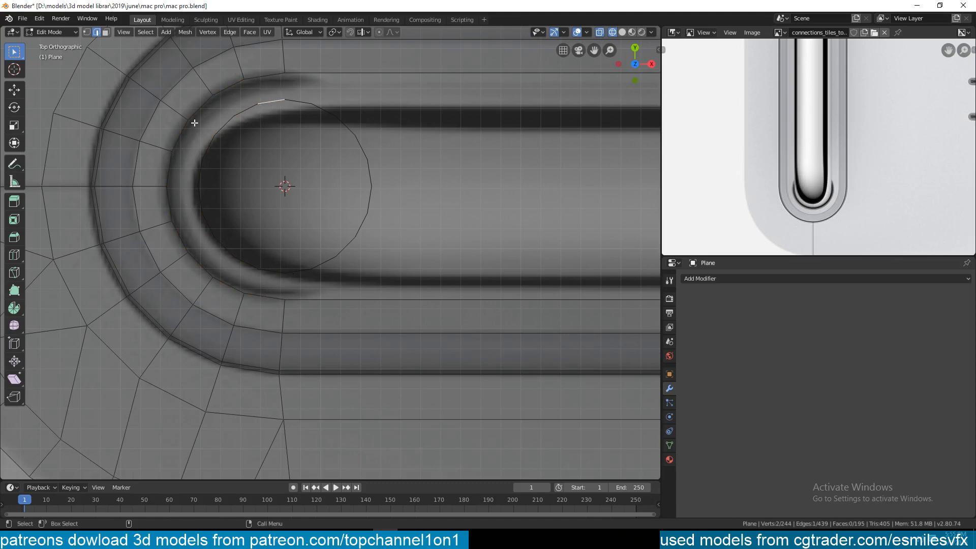
left_click(275, 80)
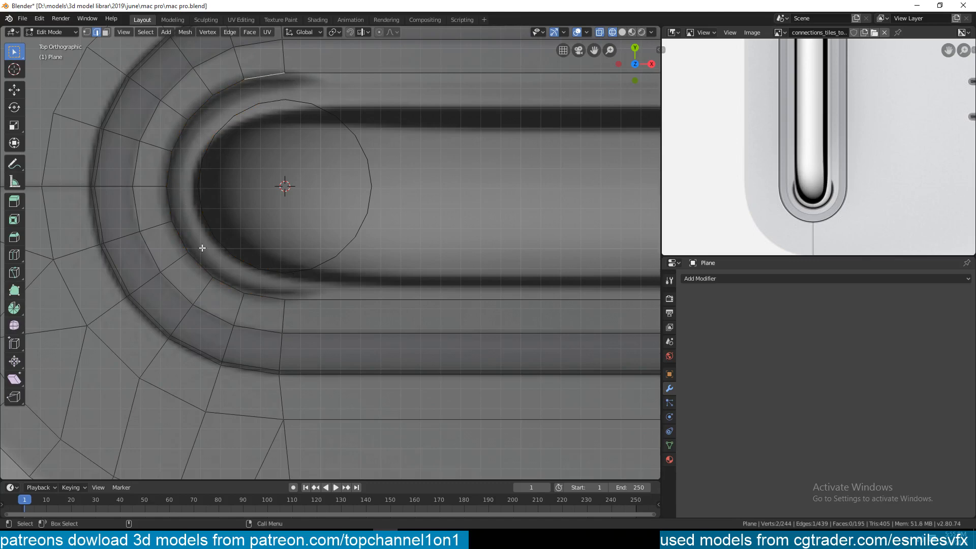
left_click(279, 273)
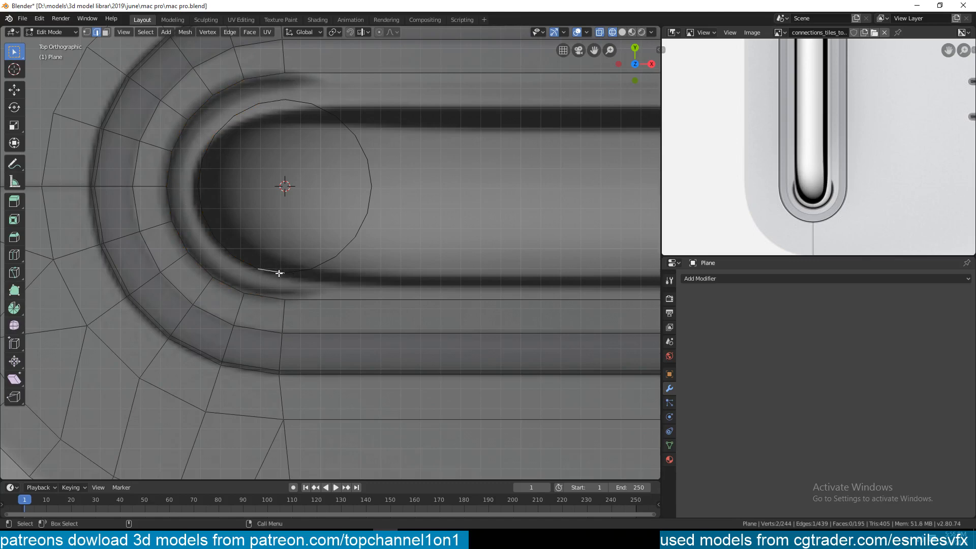
left_click(271, 101, "ctrl")
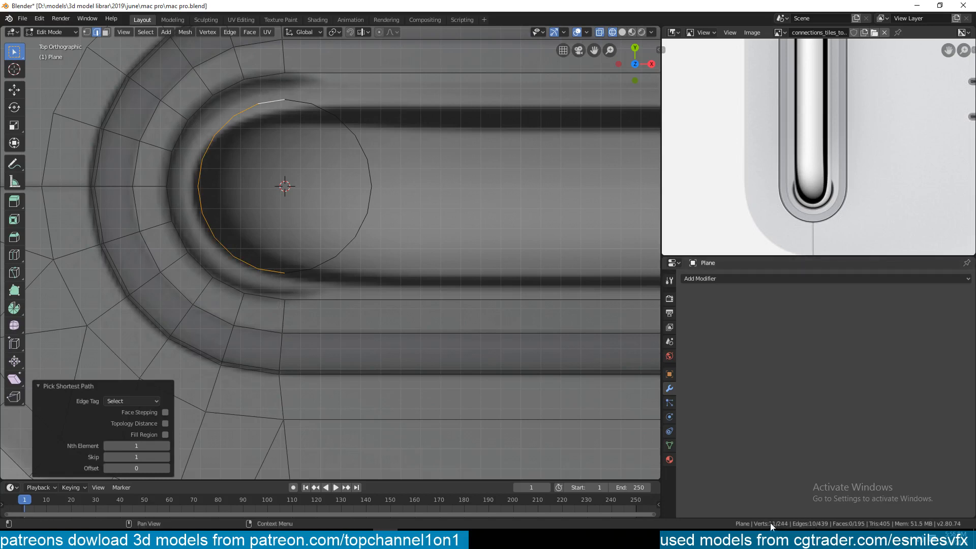
left_click(261, 302)
left_click(265, 76, "ctrl")
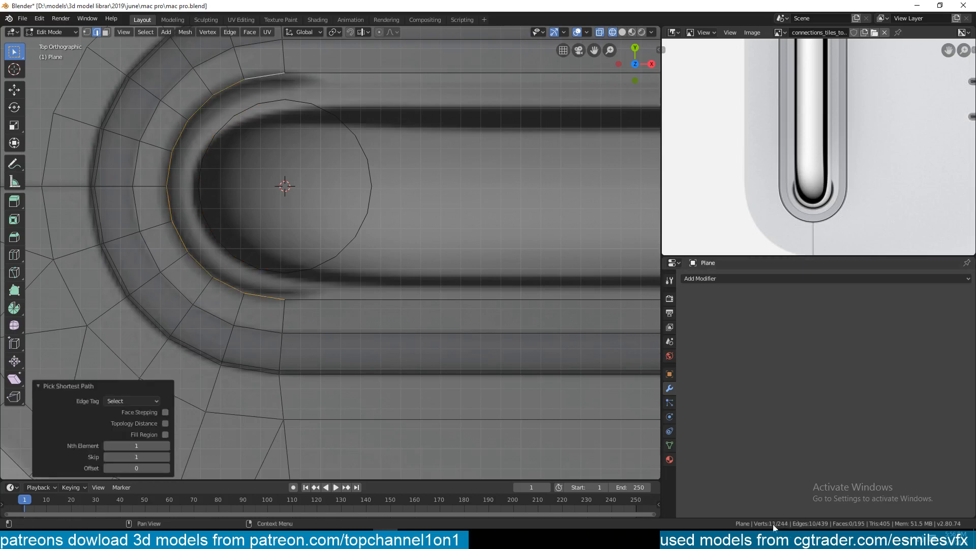
Add the circle's half arc to the selected slot arc, join them with Bridge Edge Loops and return to solid shading.
left_click(275, 271, "shift")
left_click(272, 101, "ctrl")
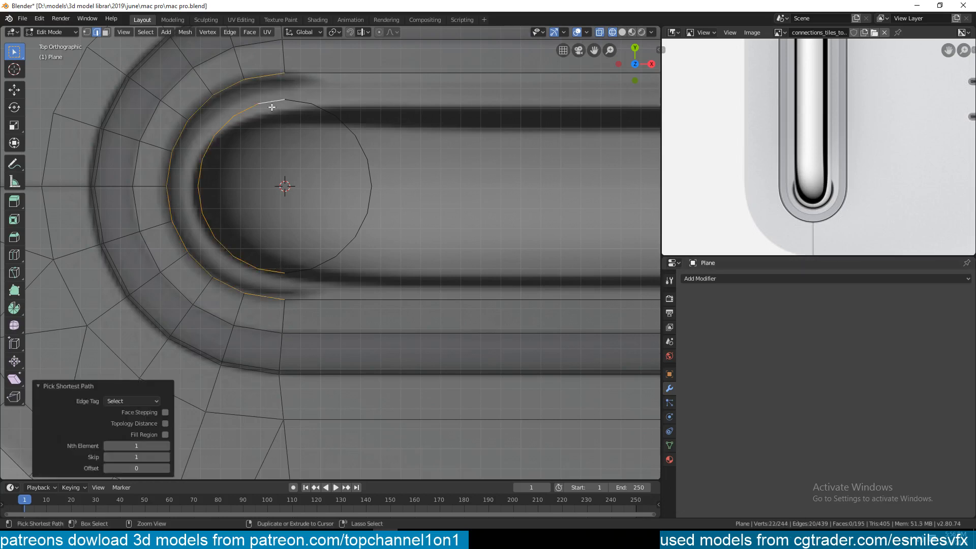
right_click(217, 105)
right_click(282, 133)
right_click(342, 123)
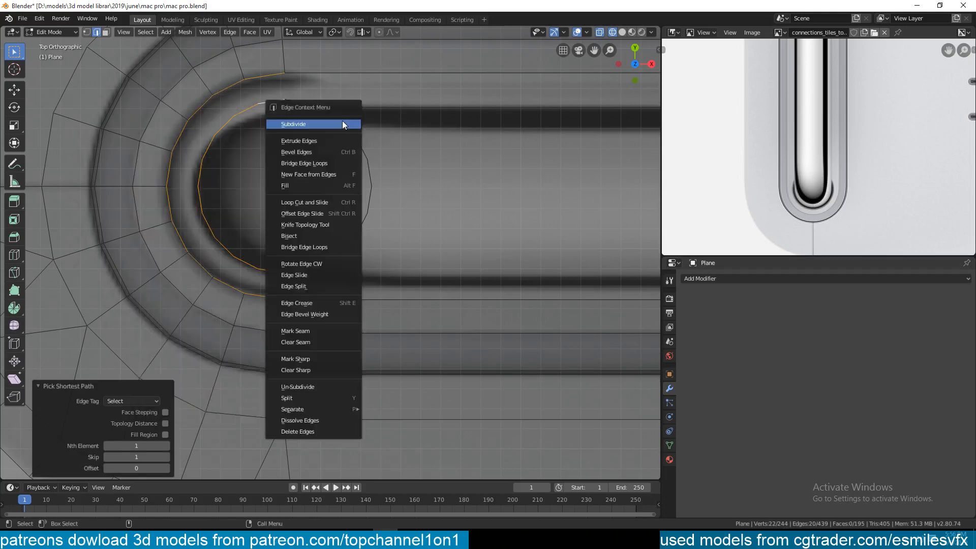
left_click(315, 248)
key("alt+z")
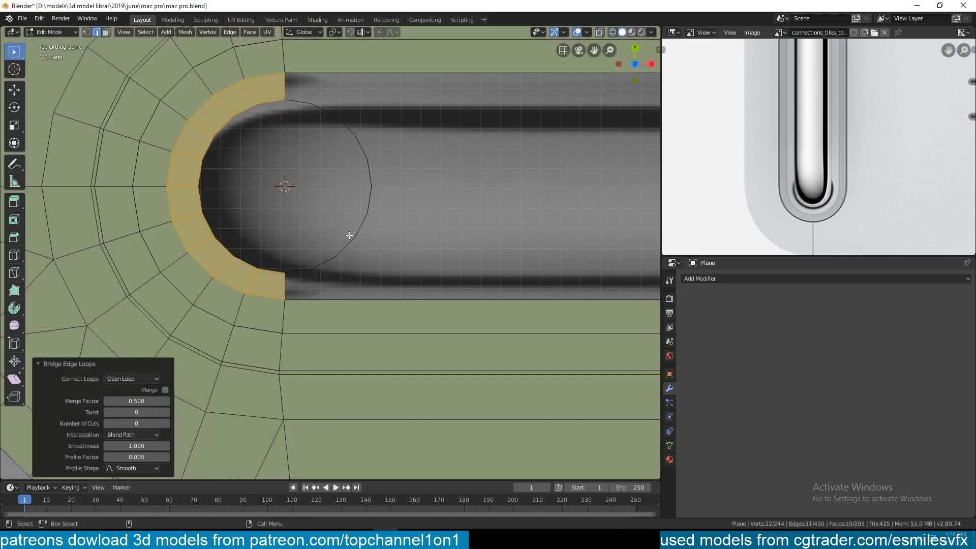
Clear the selection and loop-select the boundary edges along the slot's straight opening.
middle_click_drag(277, 170, 199, 194, "shift")
scroll(307, 182, "down", 2)
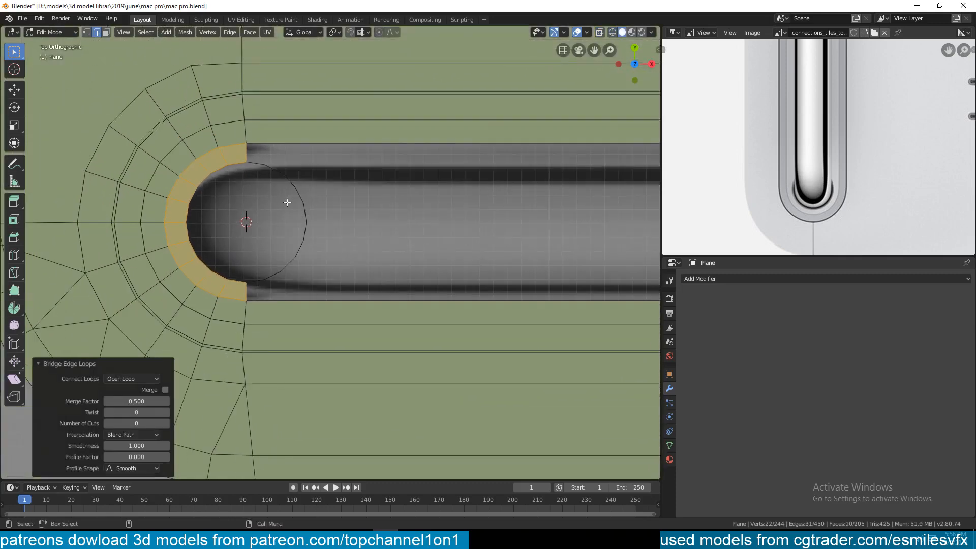
middle_click_drag(287, 201, 220, 200, "shift")
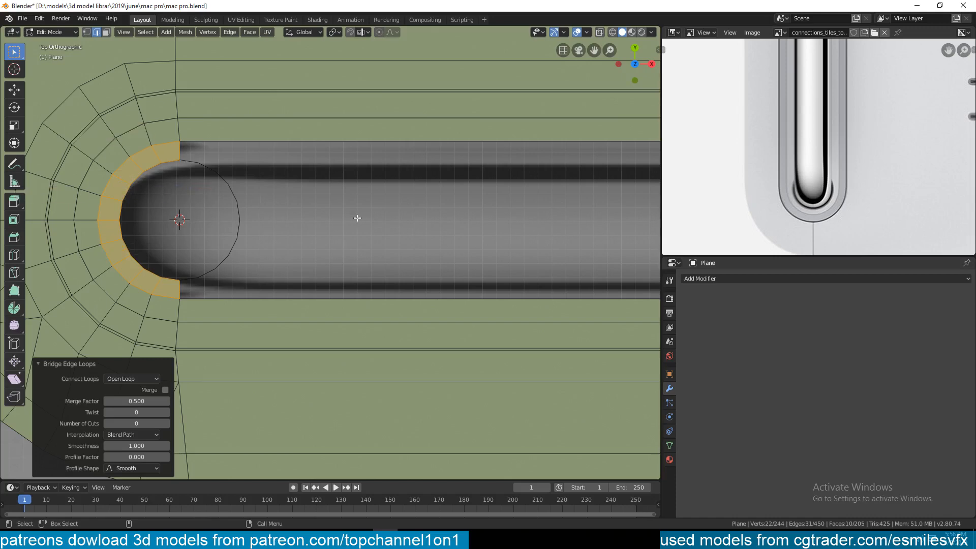
scroll(351, 216, "down", 6)
scroll(342, 213, "up", 4)
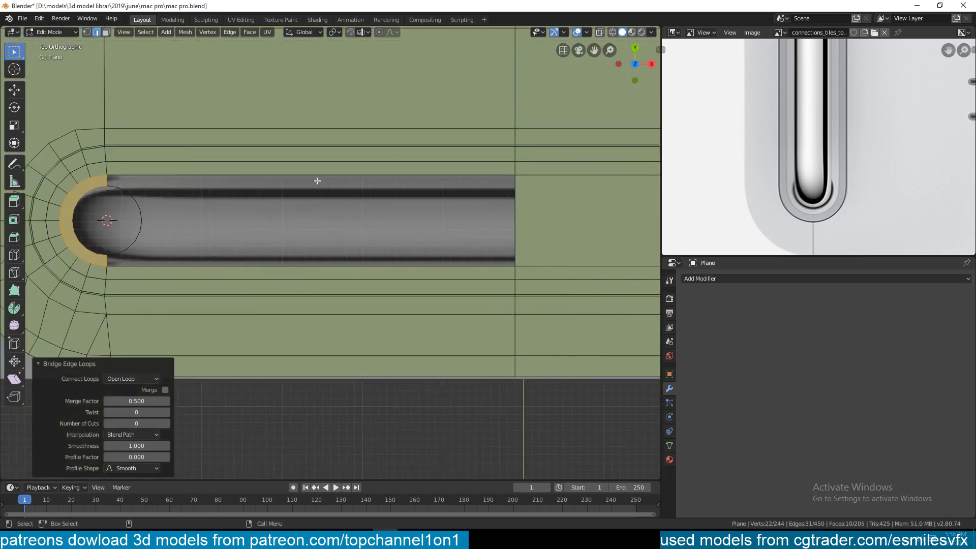
scroll(407, 218, "down", 2)
scroll(356, 209, "up", 2)
key("alt+a")
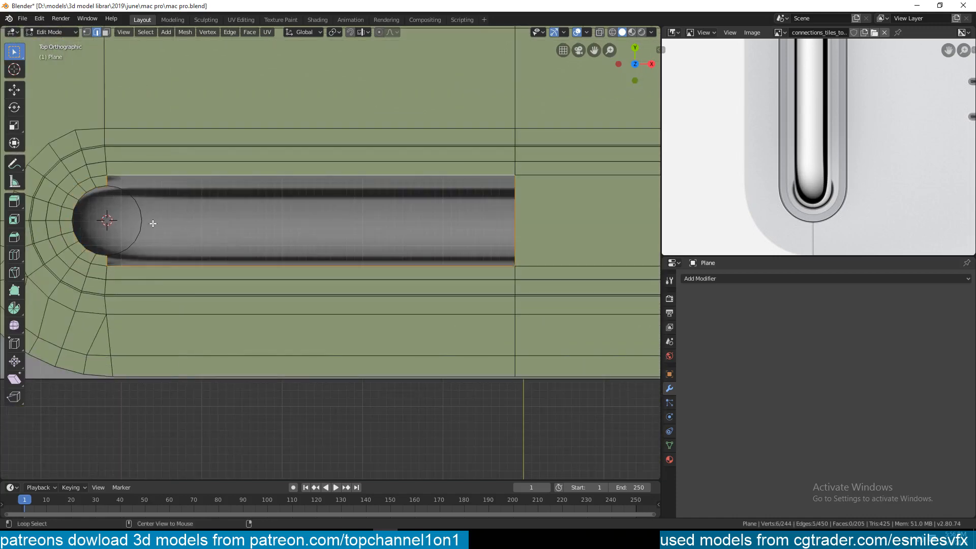
Fill the area between the circular hole and the slot's rectangular outline with one face.
left_click(141, 223, "alt")
key("f")
scroll(192, 248, "up", 3)
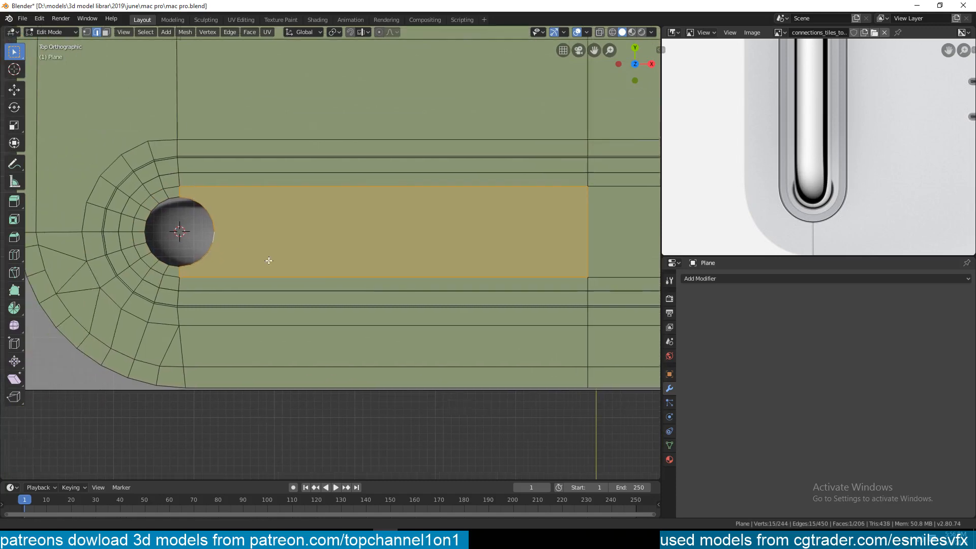
key("alt+a")
middle_click_drag(181, 232, 203, 219, "shift")
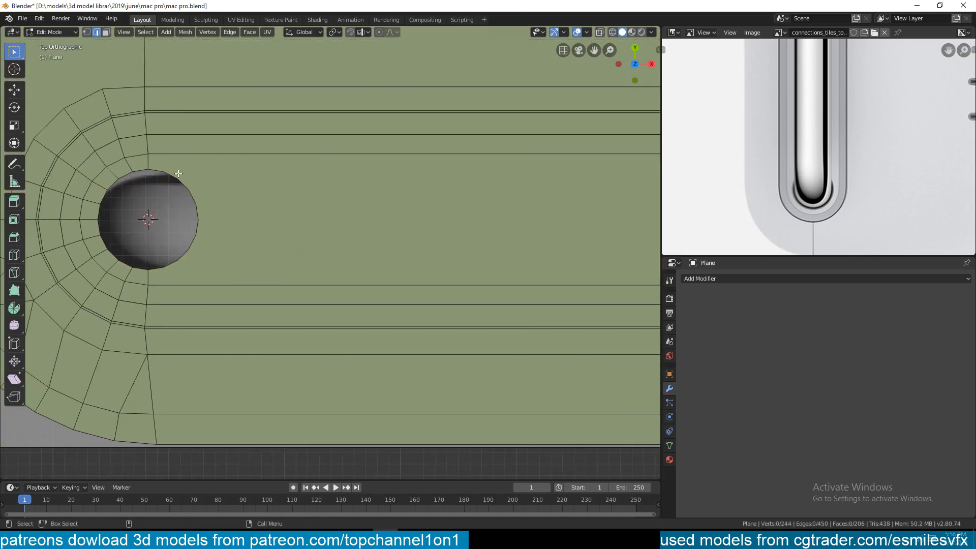
key("3")
left_click(209, 187)
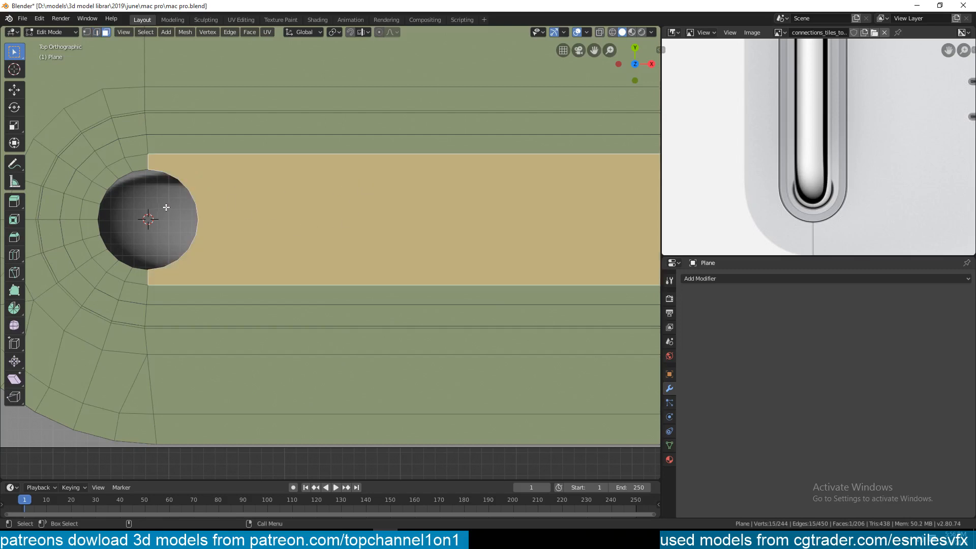
key("1")
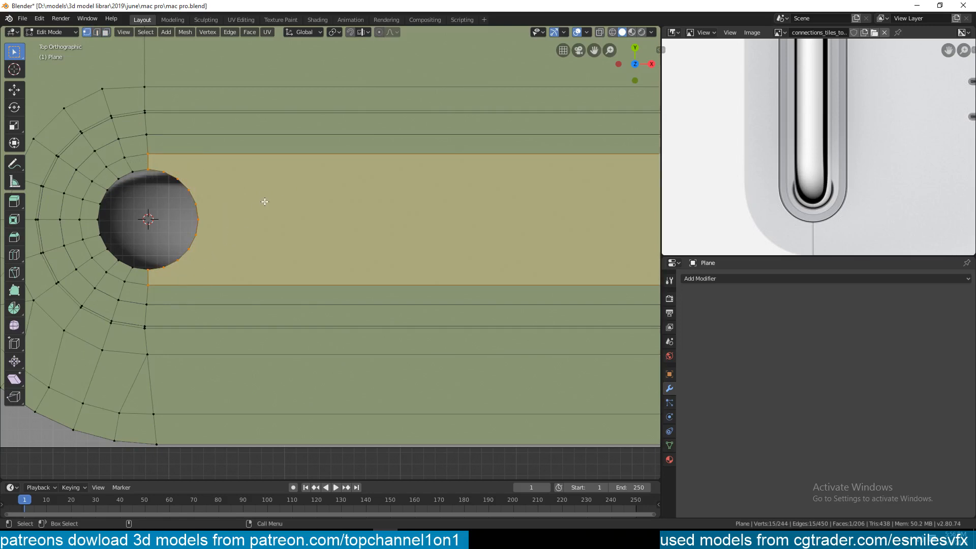
key("i")
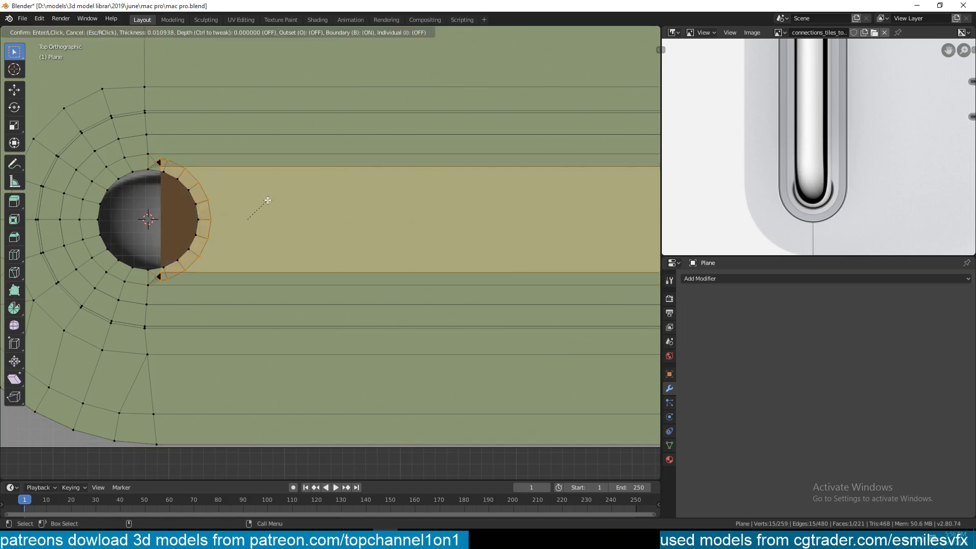
key("Escape")
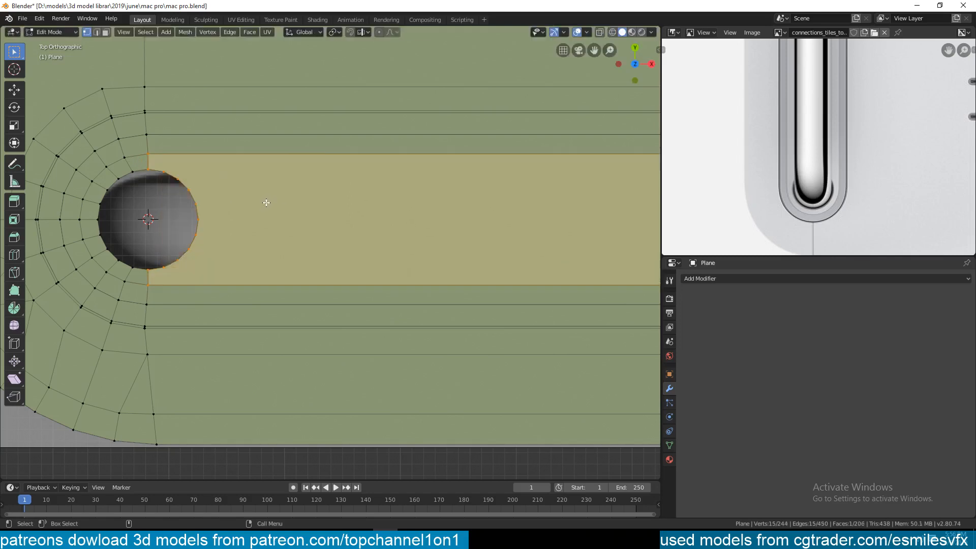
Snap the 3D cursor to the centre of the circular hole by selecting its whole edge loop.
left_click(165, 174)
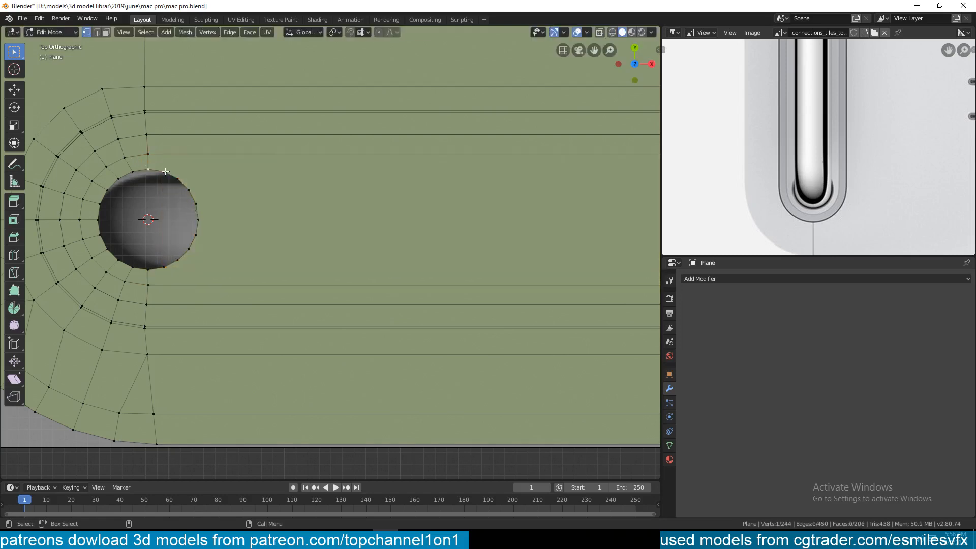
left_click(161, 267, "ctrl")
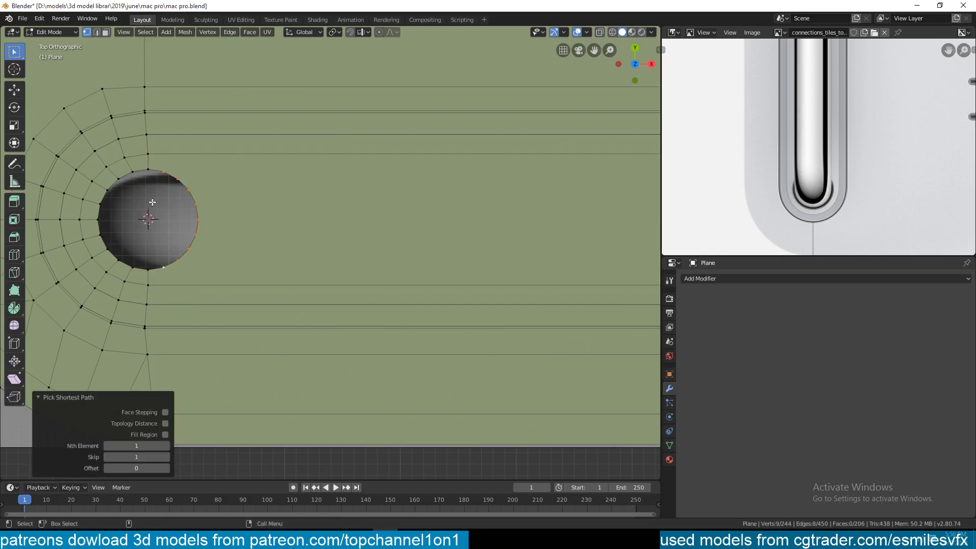
left_click(143, 173, "alt")
left_click(174, 195, "alt+shift")
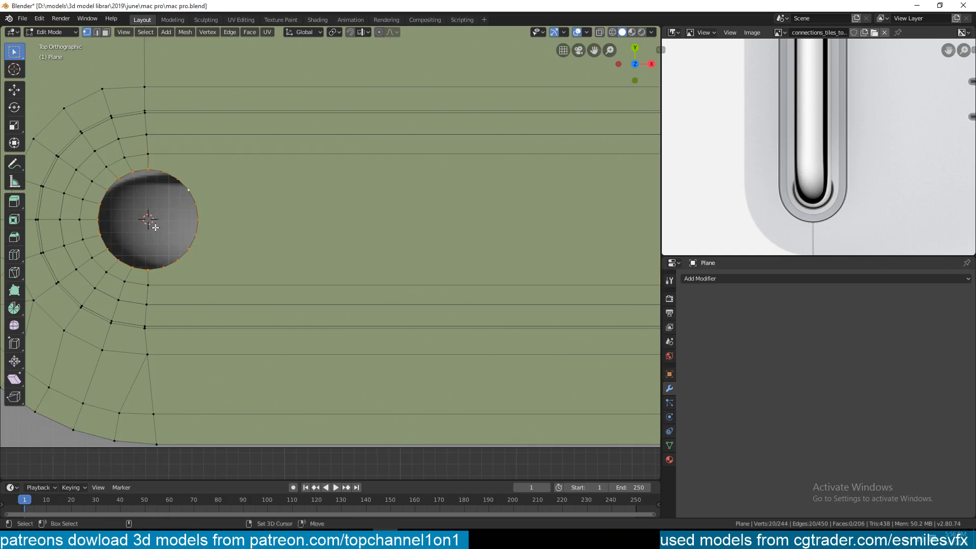
key("shift+s")
left_click(159, 287)
Extrude the hole's arc facing the slot and scale it outward by about 1.342 with the 3D Cursor as pivot point.
left_click(151, 174)
left_click(163, 266, "ctrl")
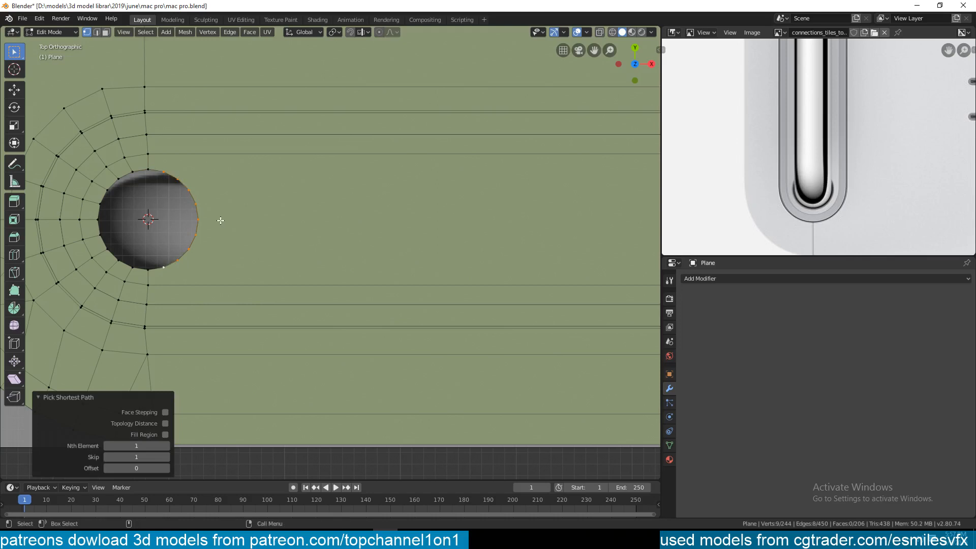
key("shift+s")
left_click(335, 33)
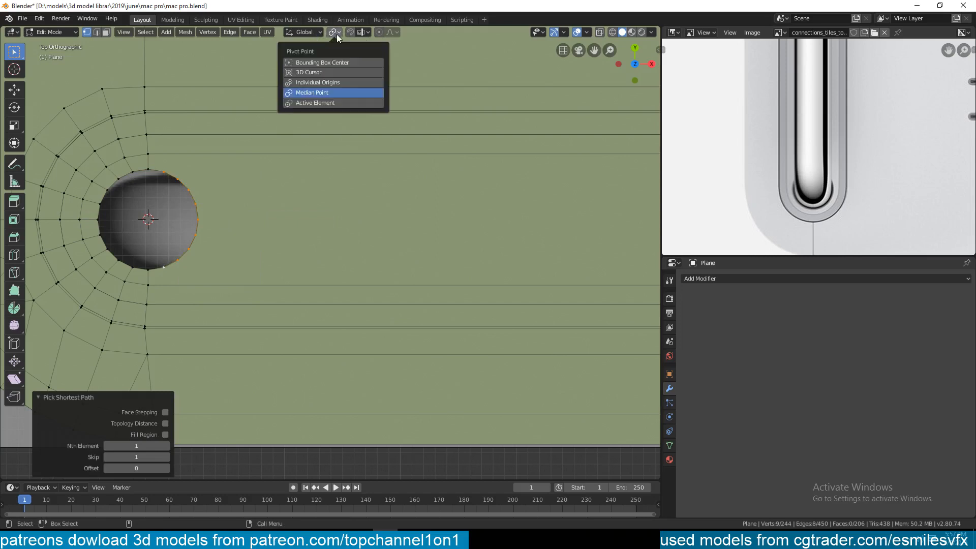
left_click(322, 72)
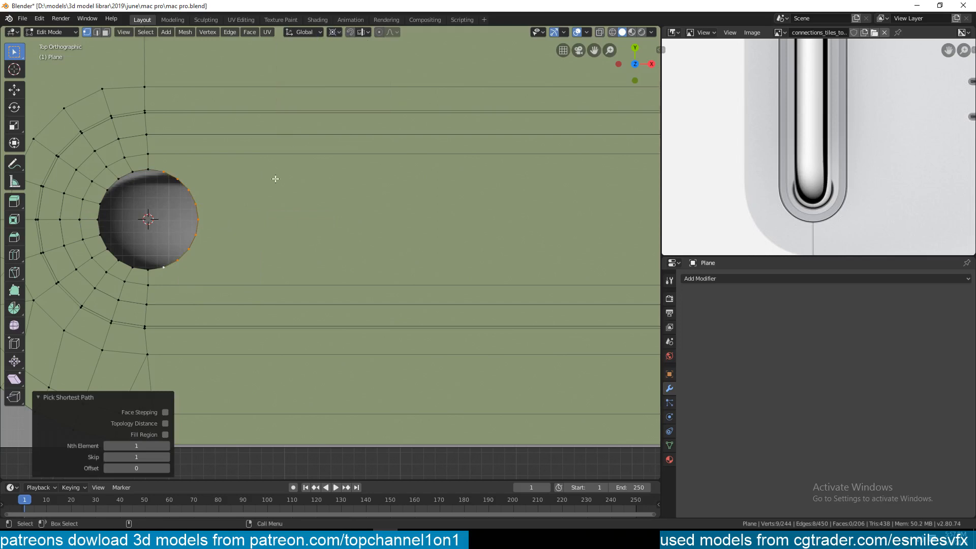
key("e")
right_click(230, 235)
key("s")
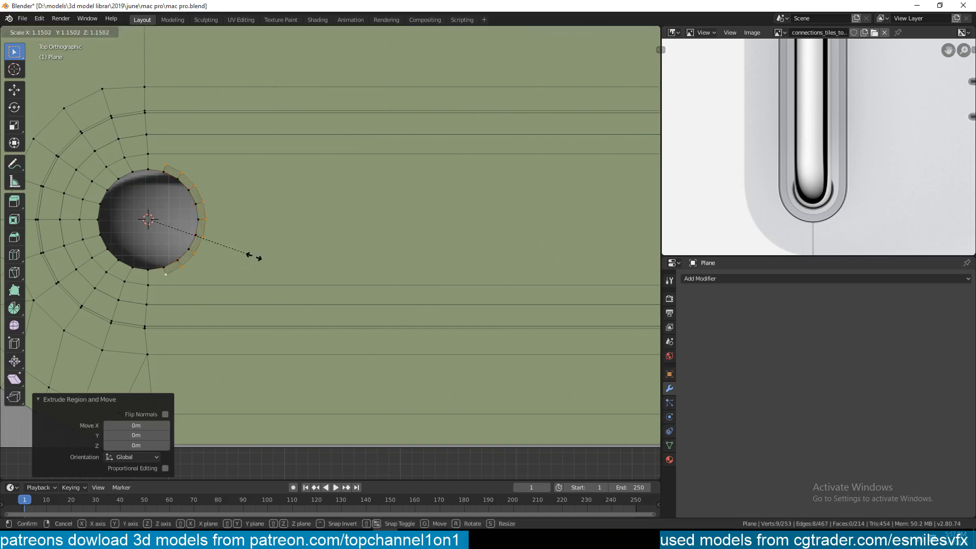
left_click(270, 261)
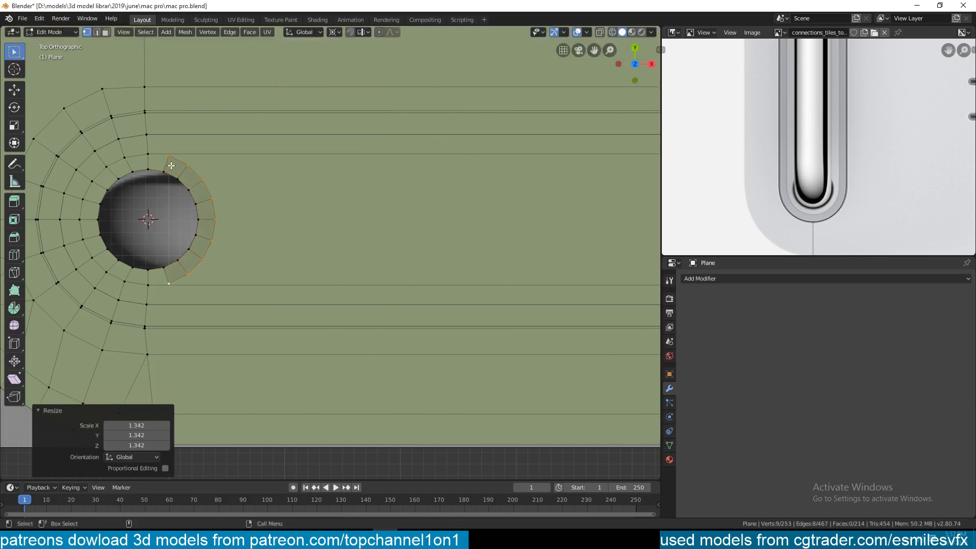
Delete the large face that fills the slot beside the hole.
middle_click_drag(161, 174, 203, 162, "shift")
key("3")
left_click(291, 163)
key("x")
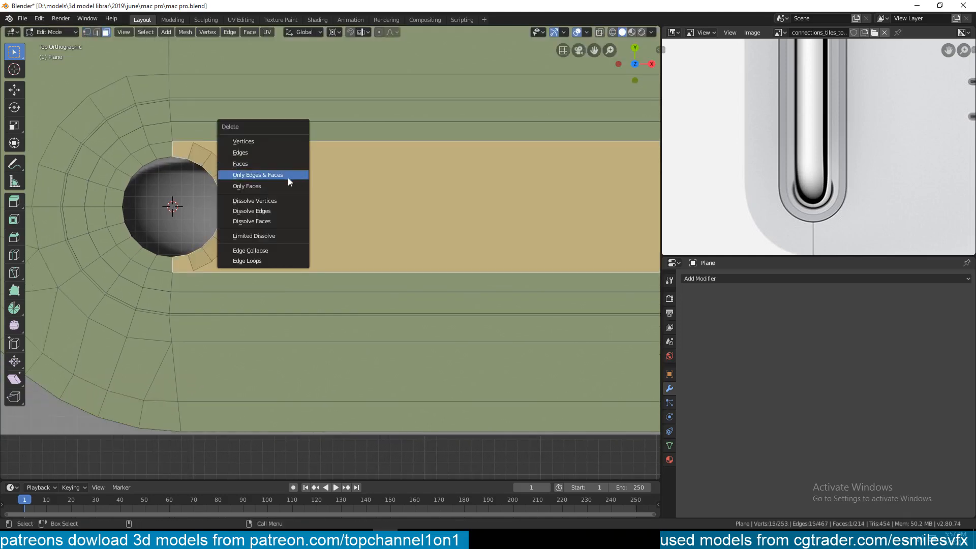
left_click(250, 163)
Bridge the upper and lower gaps between the extruded half ring and the existing ring around the hole with one face each.
key("2")
left_click(190, 154)
left_click(161, 147, "shift")
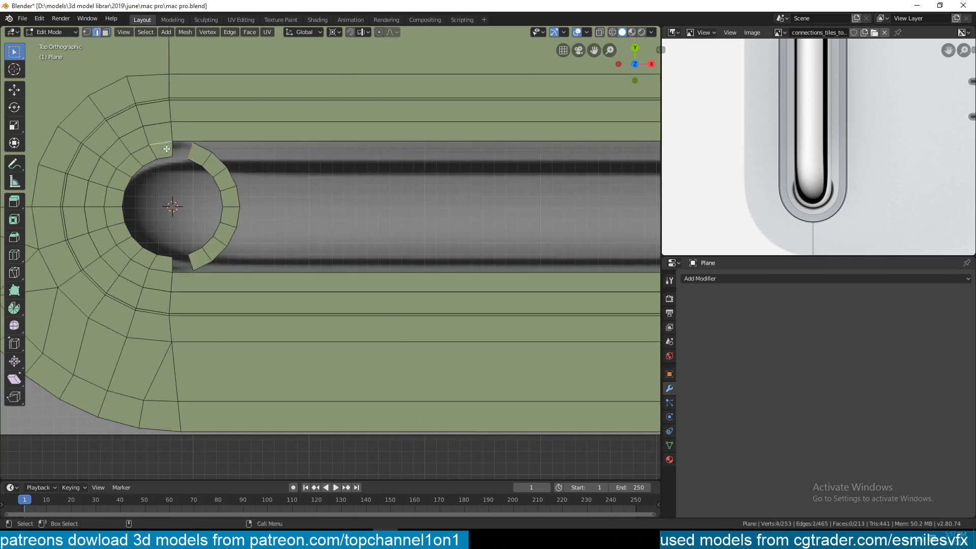
left_click(170, 149)
left_click(184, 152, "shift")
key("f")
left_click(193, 261)
left_click(173, 264, "shift")
key("g")
right_click(197, 249)
key("f")
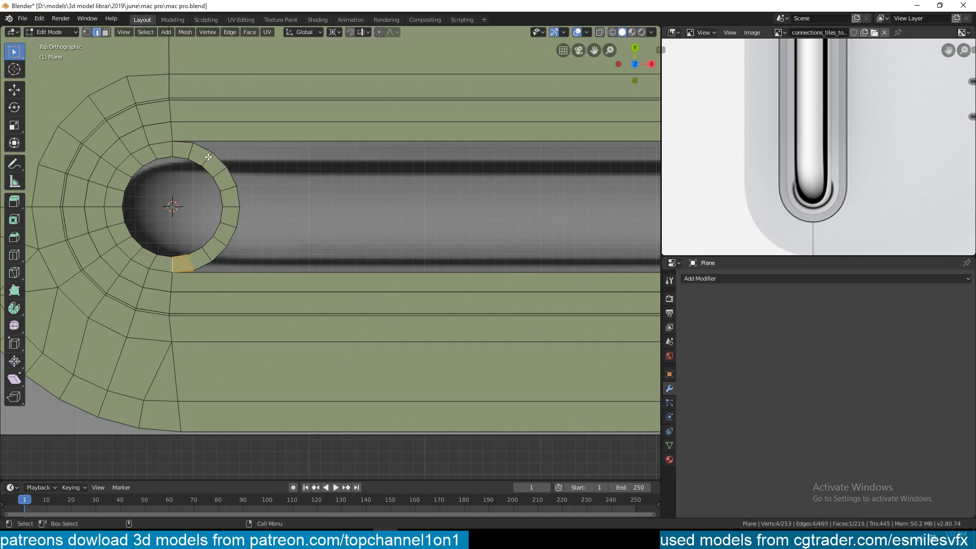
middle_click_drag(201, 213, 167, 209, "shift")
key("alt+a")
Examine the open slot area beside the completed ring and the edge flow around it.
middle_click_drag(218, 185, 161, 192, "shift")
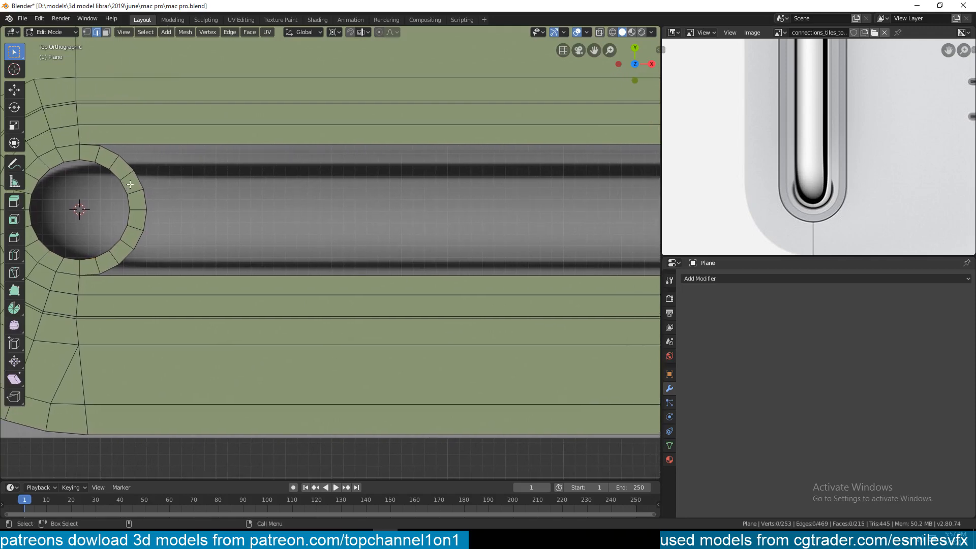
scroll(172, 191, "down", 2)
scroll(169, 185, "up", 3)
scroll(168, 183, "down", 4)
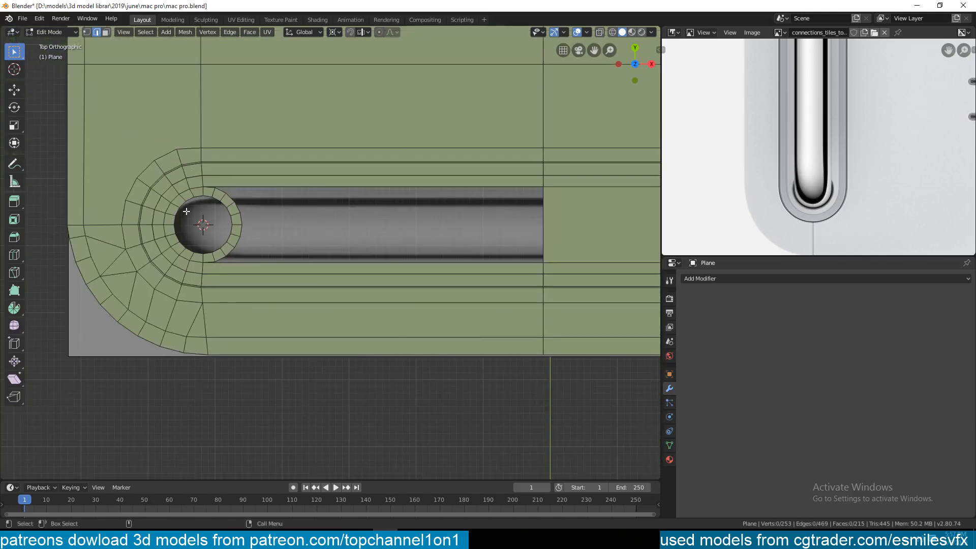
scroll(233, 234, "up", 2)
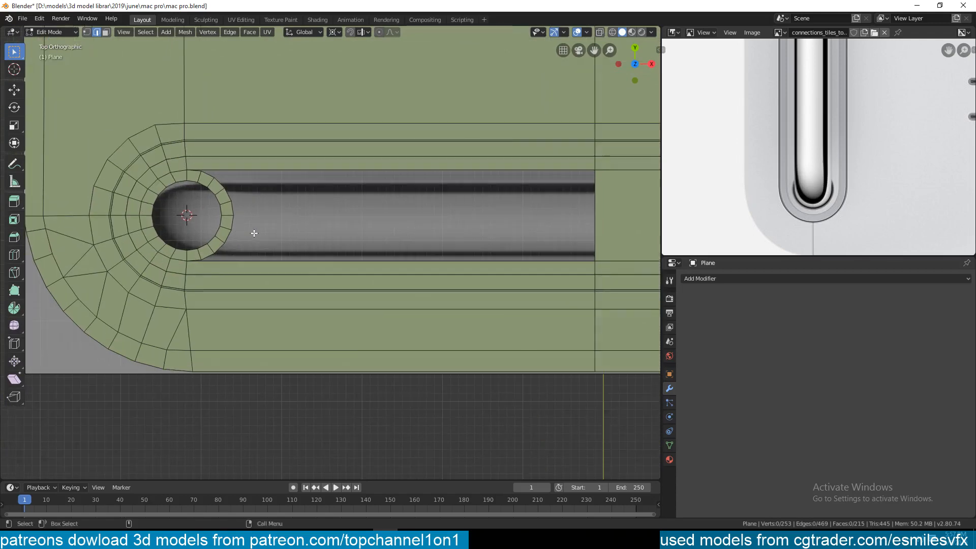
middle_click_drag(271, 224, 273, 224, "shift")
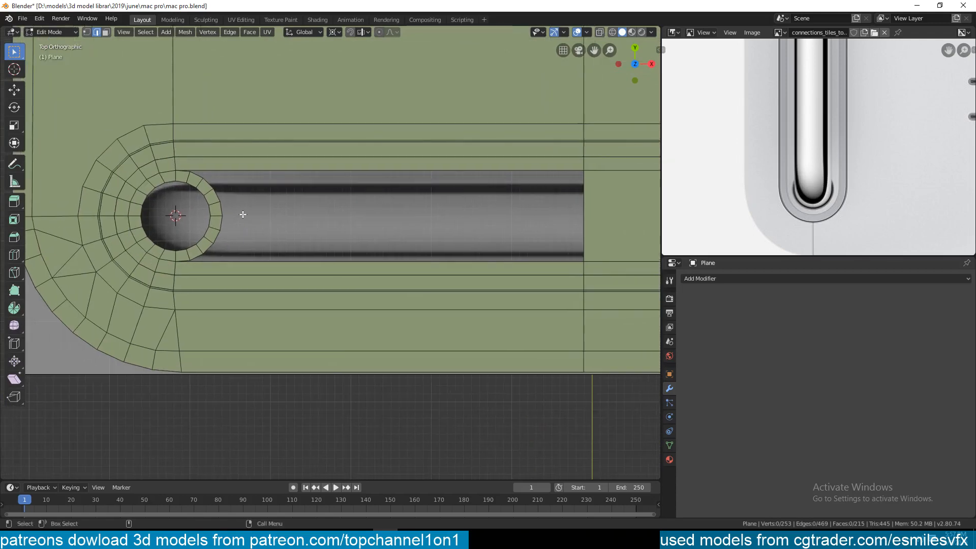
left_click(214, 190)
scroll(218, 238, "up", 2)
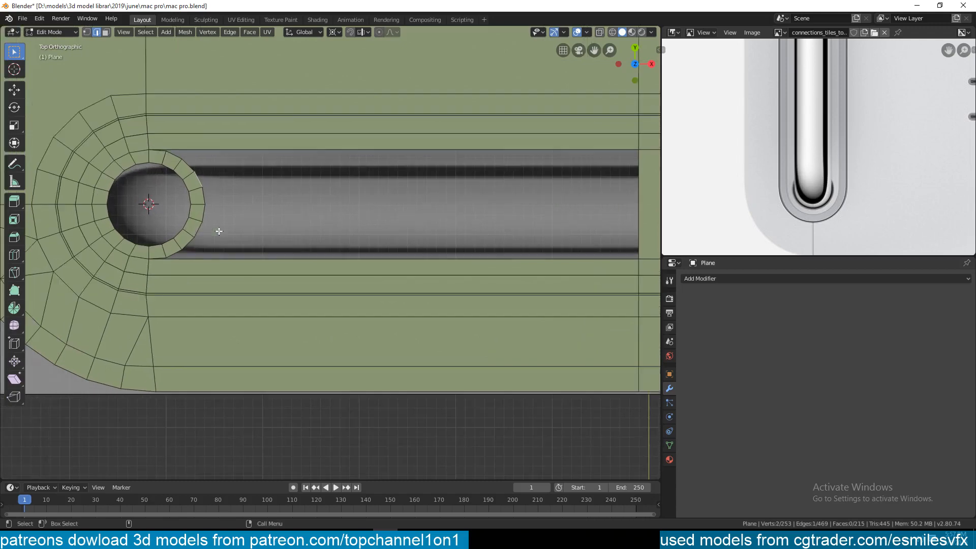
middle_click_drag(257, 234, 174, 230, "shift")
scroll(168, 225, "down", 1)
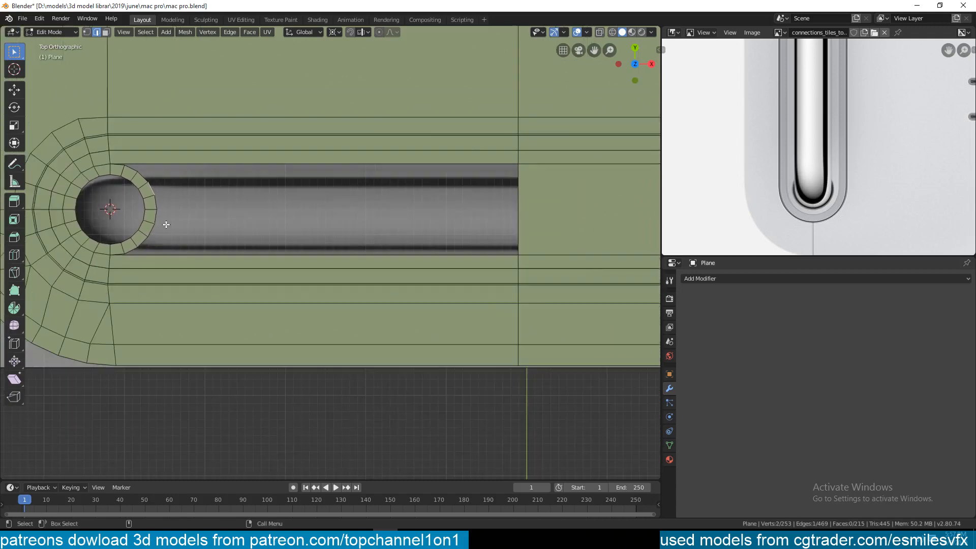
scroll(213, 222, "up", 1)
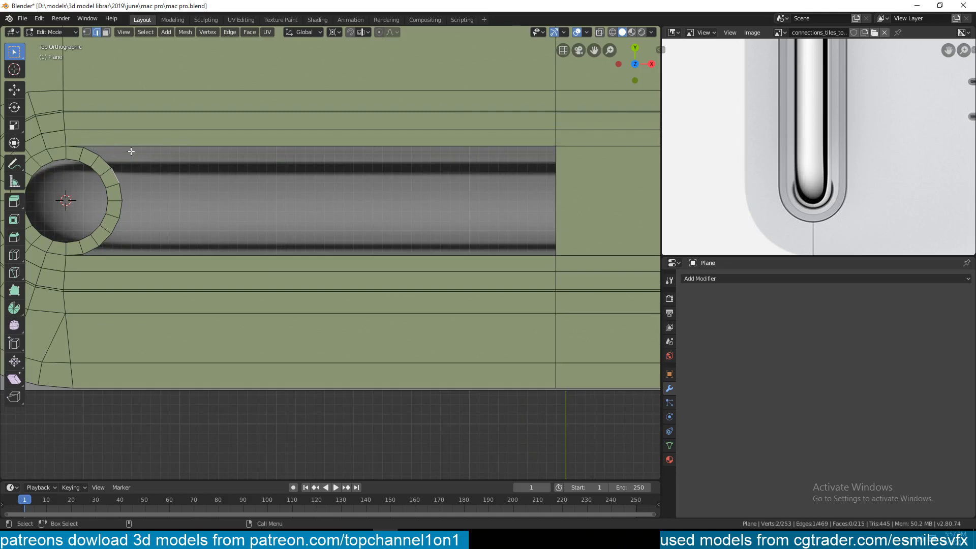
scroll(145, 198, "down", 3)
scroll(145, 218, "up", 3)
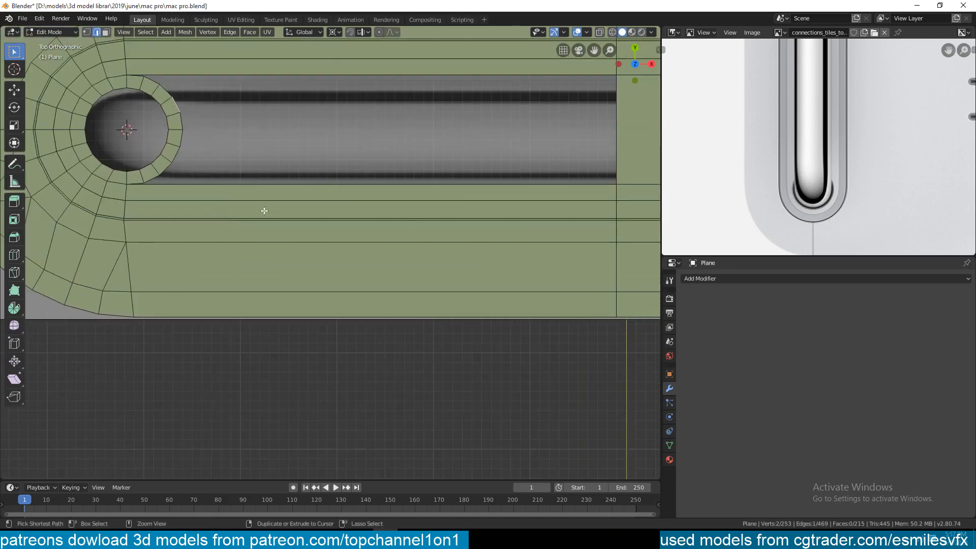
scroll(299, 205, "down", 4)
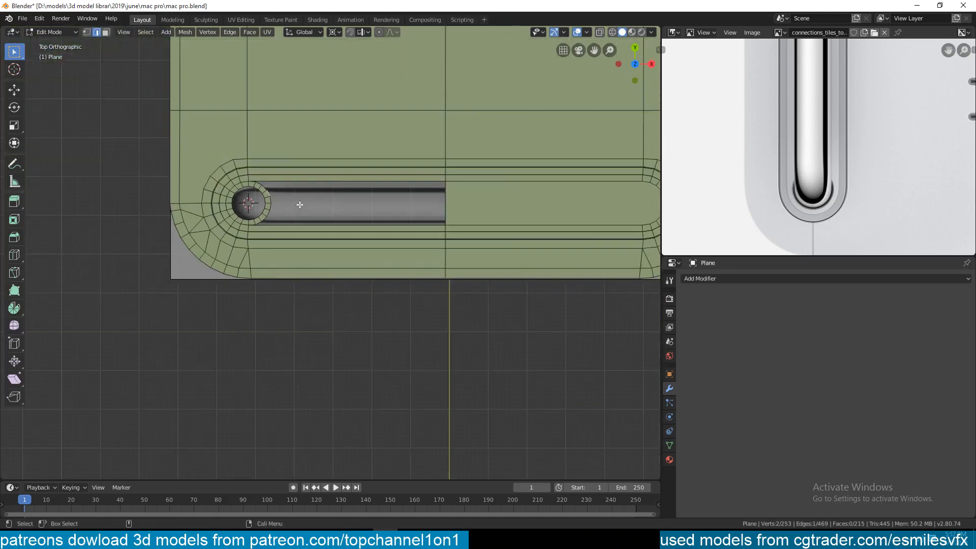
Add a single loop cut across the face strips below the slot, slid toward the hole with a factor of -0.785.
key("ctrl+r")
left_click(328, 238)
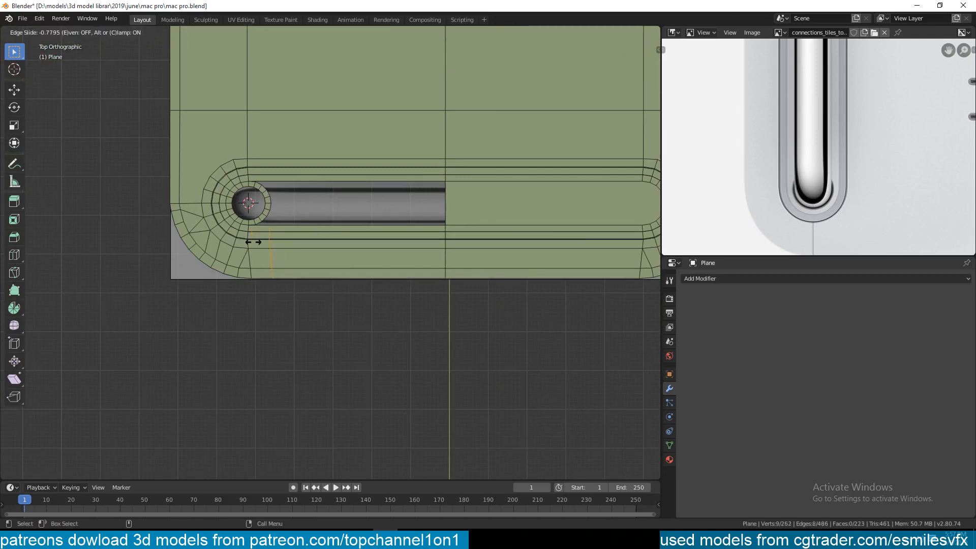
left_click(252, 242)
key("s")
key("x")
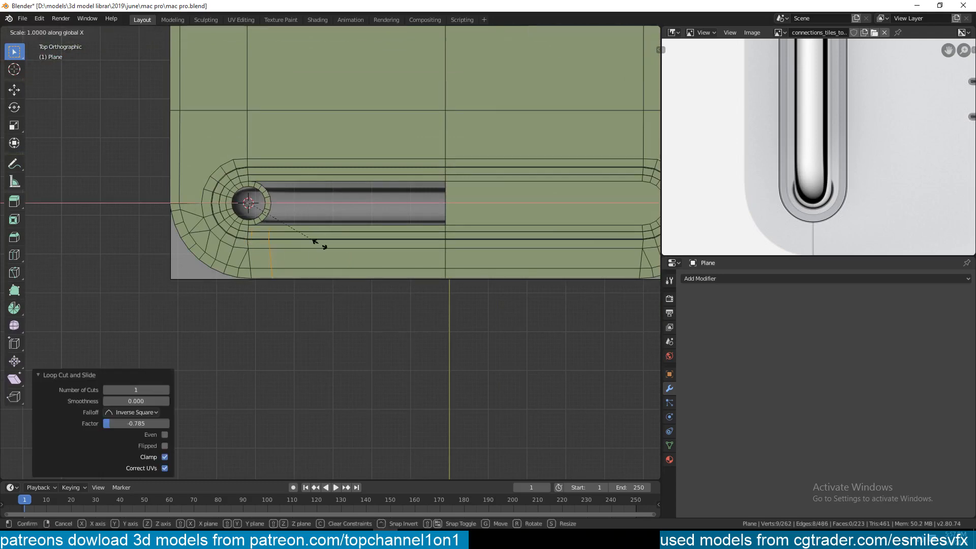
key("Escape")
Set the pivot point to Median Point and the transform orientation to Local.
key("period")
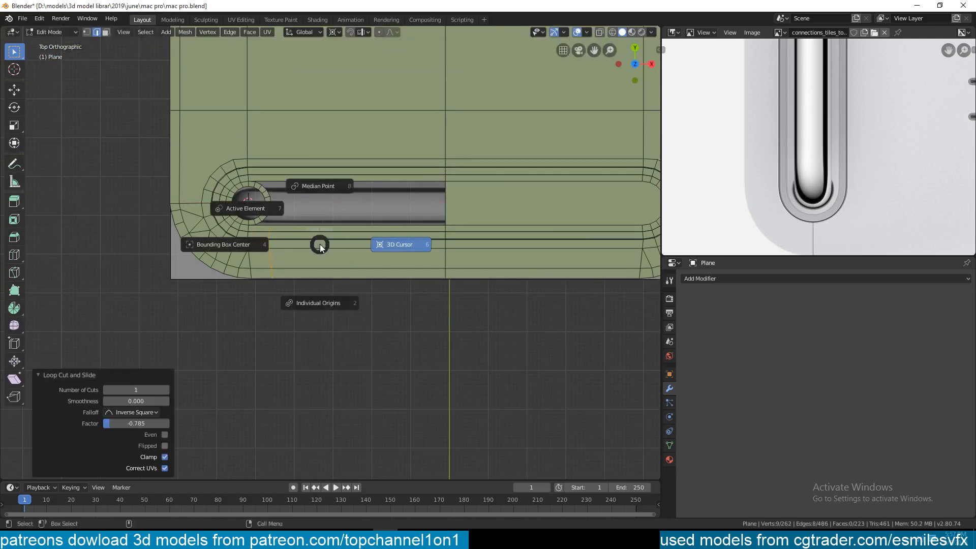
left_click(325, 182)
left_click(331, 33)
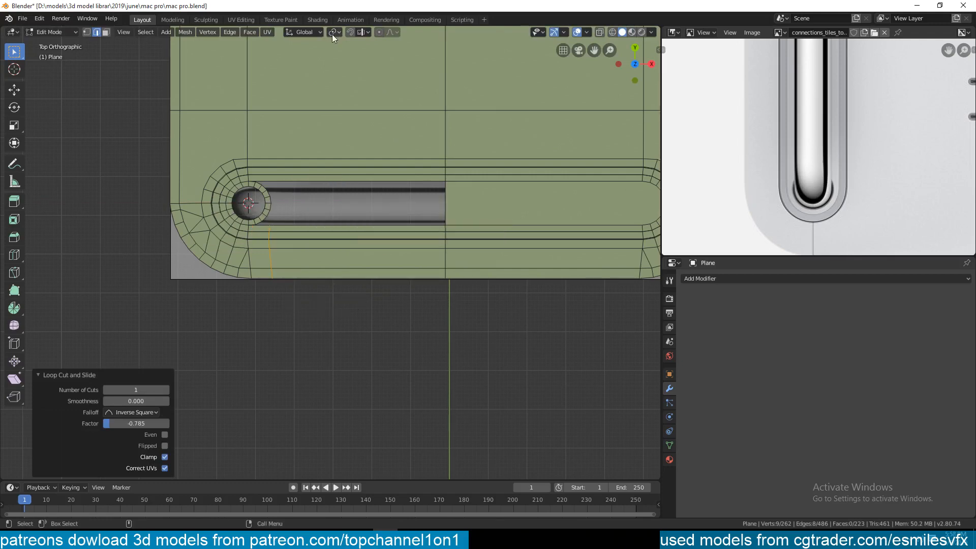
left_click(330, 81)
key("comma")
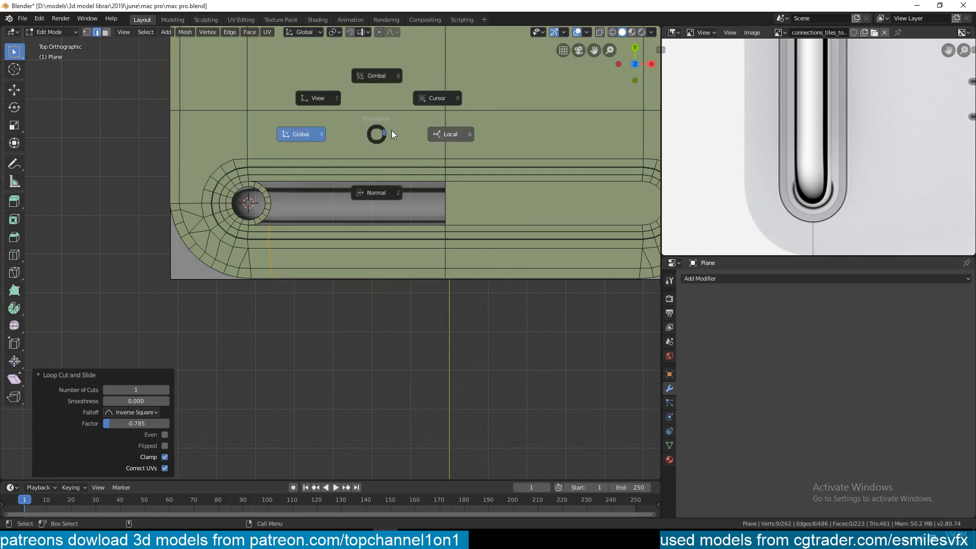
left_click(393, 134)
key("period")
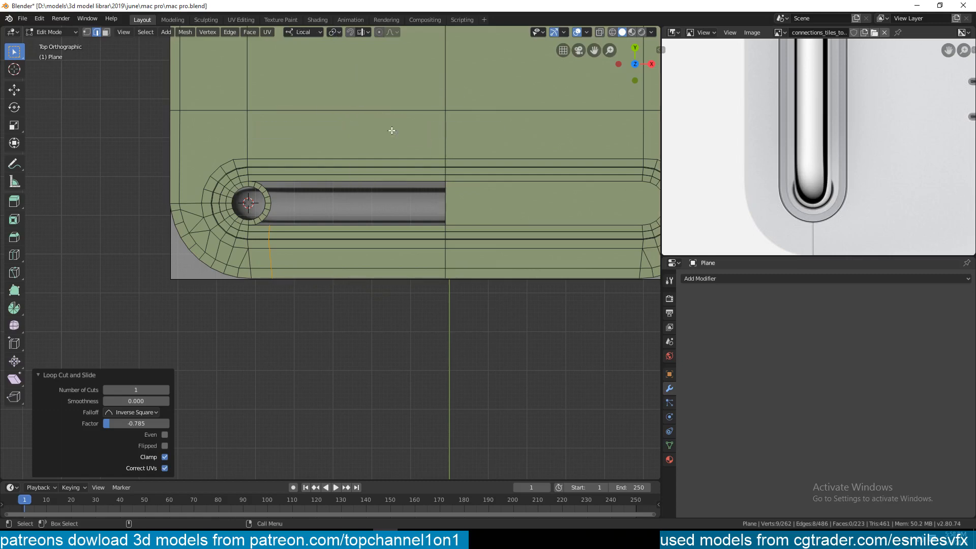
key("period")
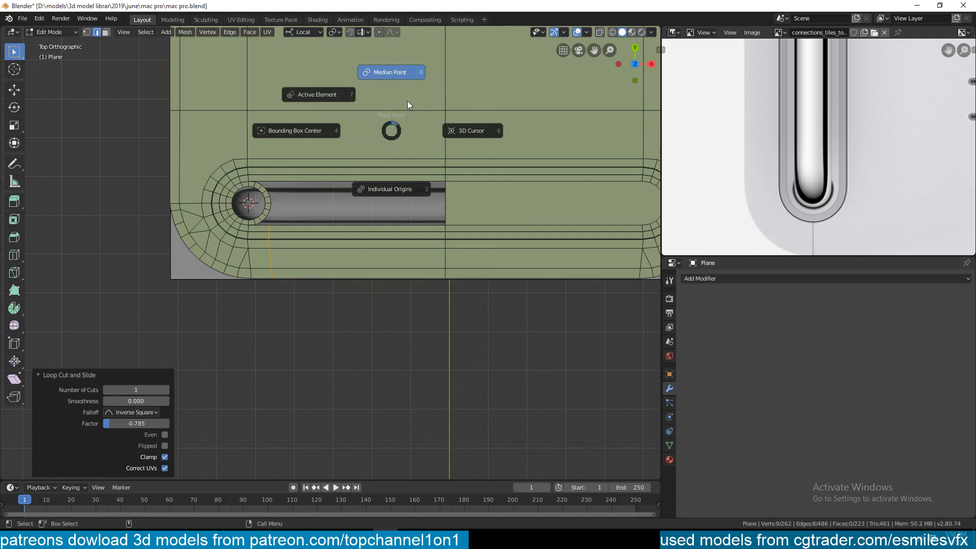
left_click(384, 61)
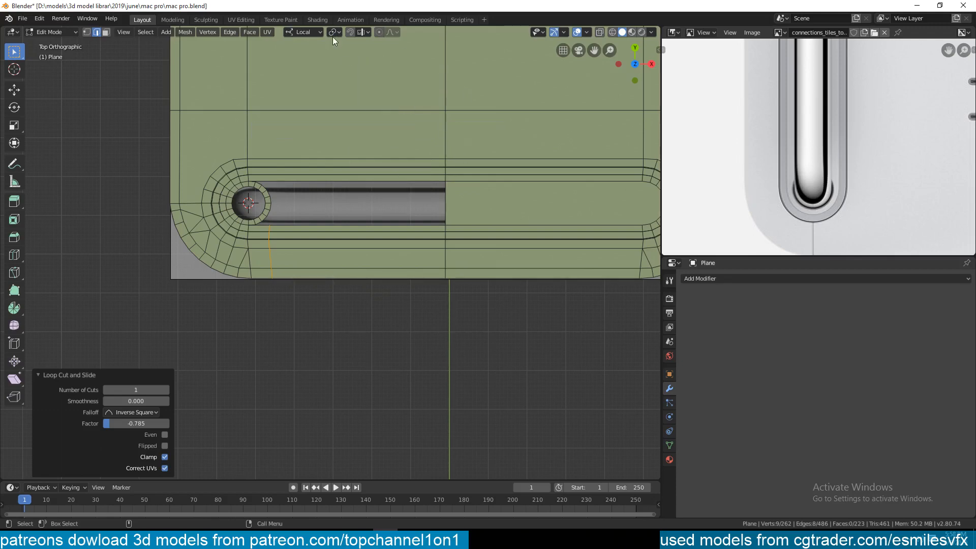
left_click(333, 34)
scroll(329, 234, "up", 5)
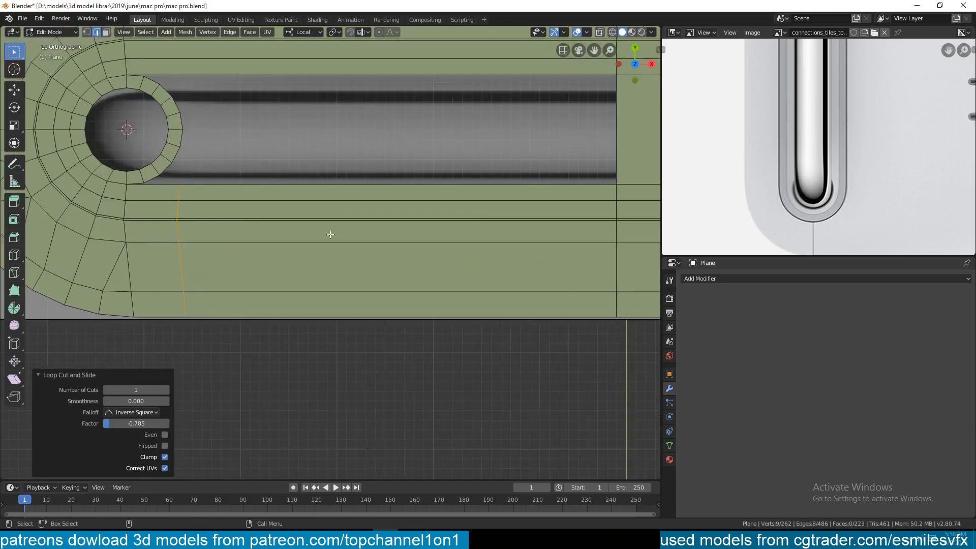
Straighten the new edge loop below the slot by scaling it to 0 along local X.
key("s")
key("x")
key("0")
left_click(330, 235)
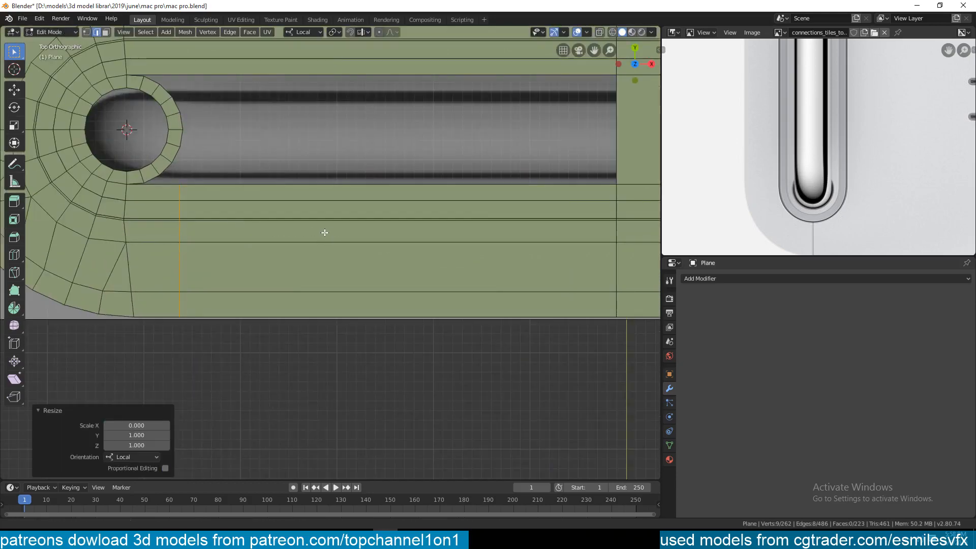
Examine the edge flow between the ring around the hole and the straightened loop, including with another viewport shading.
middle_click_drag(324, 231, 407, 264, "shift")
scroll(330, 266, "up", 3)
middle_click_drag(205, 240, 251, 251, "shift")
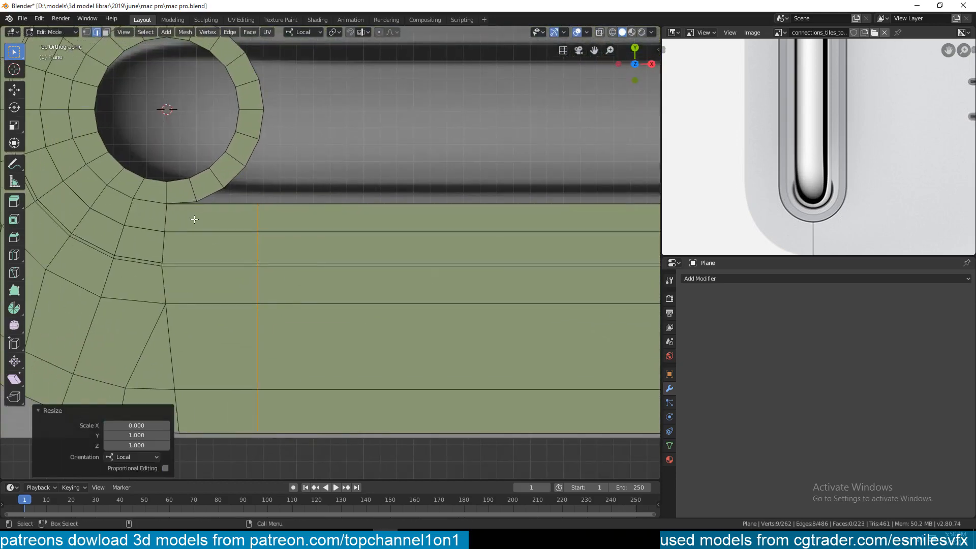
scroll(198, 210, "down", 3)
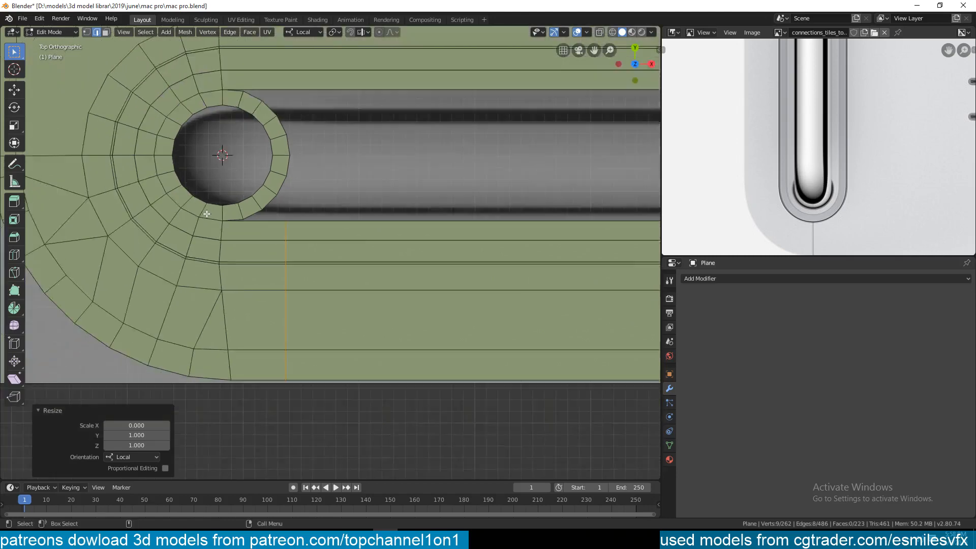
middle_click_drag(246, 169, 183, 139, "shift")
scroll(183, 139, "up", 3)
key("z")
mouse_move(233, 246)
middle_mouse_down("shift")
mouse_move(233, 257)
mouse_move(272, 277)
middle_mouse_up("shift")
left_click(82, 256)
scroll(181, 255, "down", 5)
key("z")
left_click(371, 270)
scroll(304, 268, "up", 3)
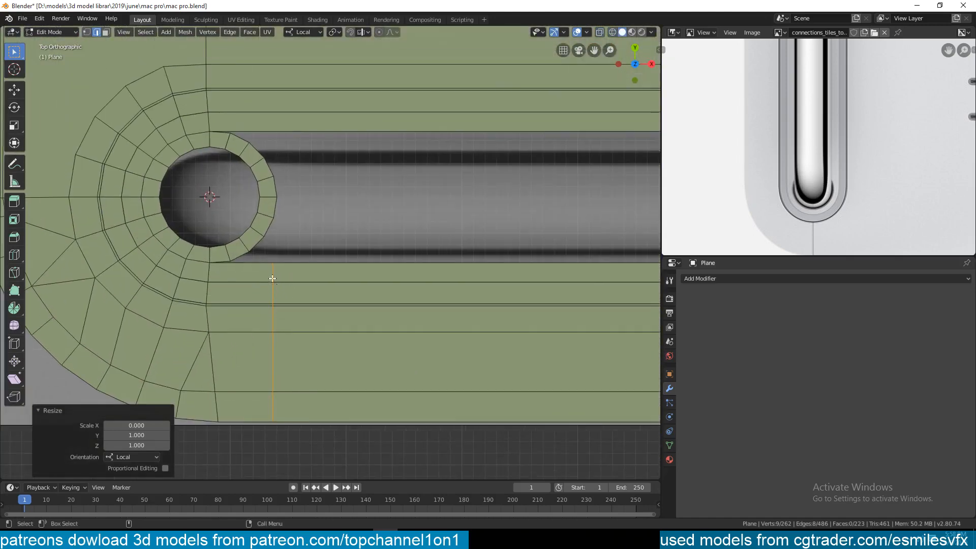
Add a loop cut above the slot, slid toward the hole with a factor of 0.729, and straighten it by scaling X to 0.
scroll(265, 218, "down", 4)
middle_click_drag(266, 218, 264, 251, "shift")
key("ctrl+r")
left_click(313, 208)
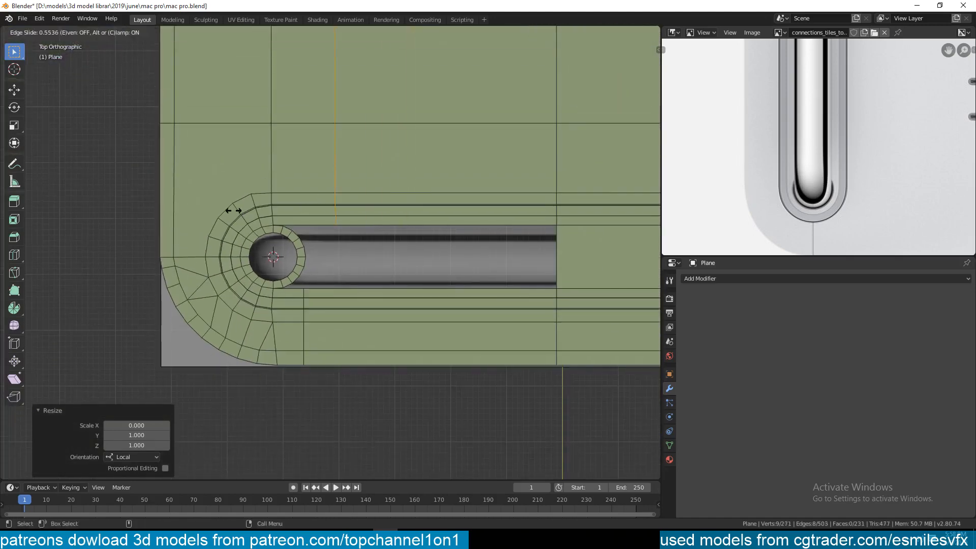
left_click(208, 211)
type("sx")
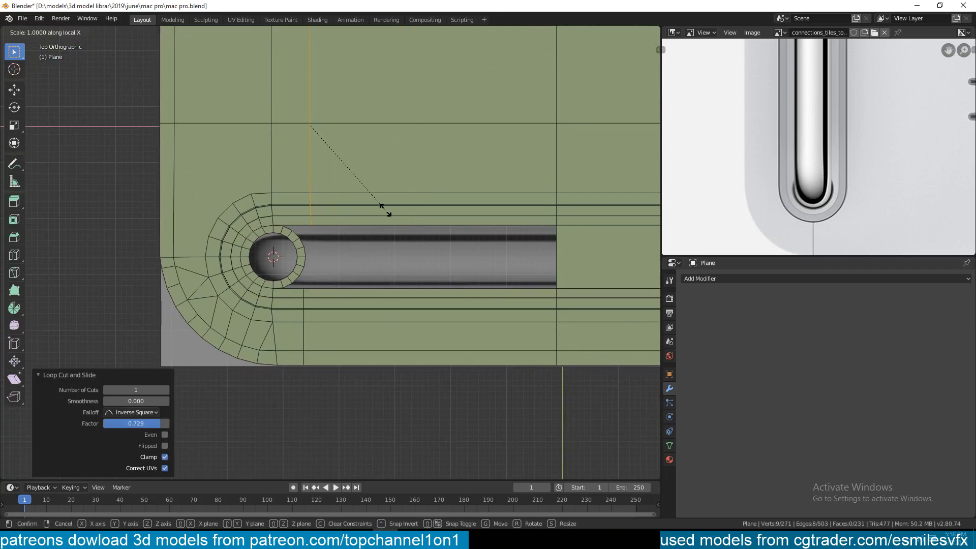
type("0")
key("Return")
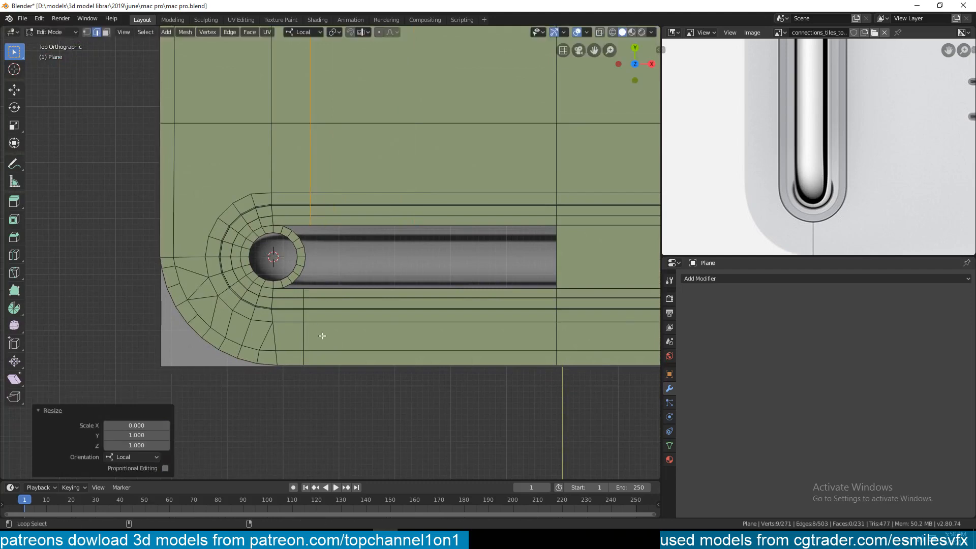
Align the upper and lower loops on one vertical line by scaling both together to 0 along local X.
left_click(305, 338, "alt+shift")
type("sx")
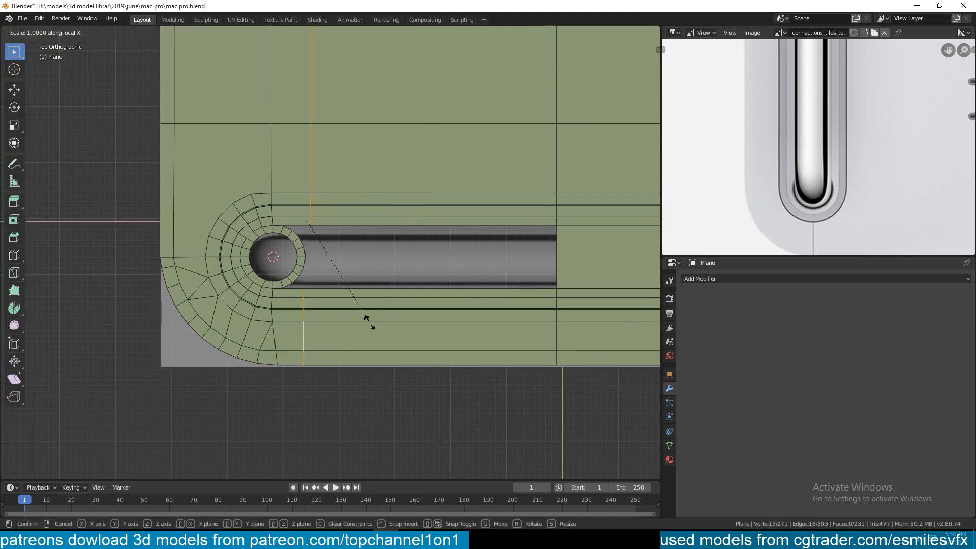
type("0")
key("Return")
scroll(356, 320, "up", 4)
middle_click_drag(271, 352, 330, 272, "shift")
key("alt+a")
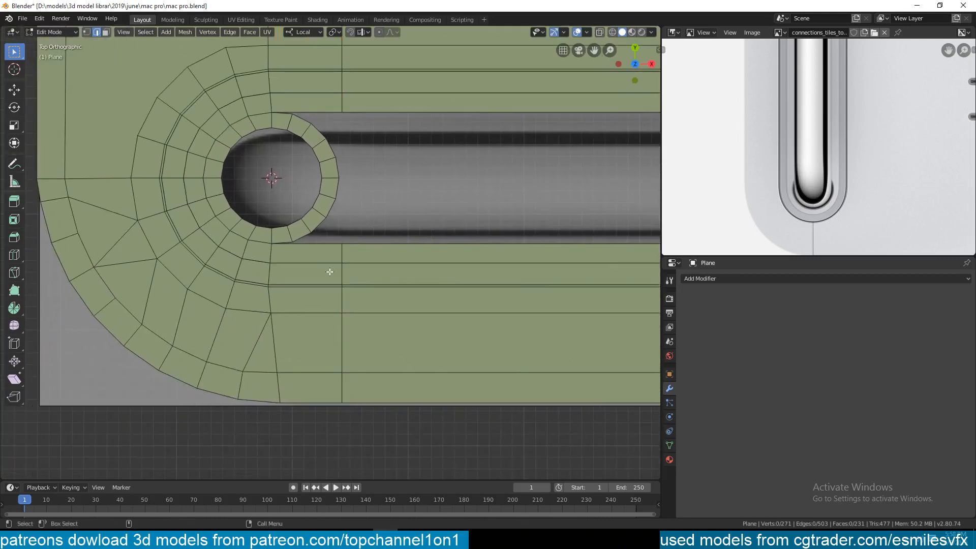
Try a Knife cut from the vertex below the hole's ring to the adjacent outer ring vertex on the slot side.
scroll(330, 272, "up", 2)
key("1")
key("2")
scroll(285, 272, "up", 6, "shift")
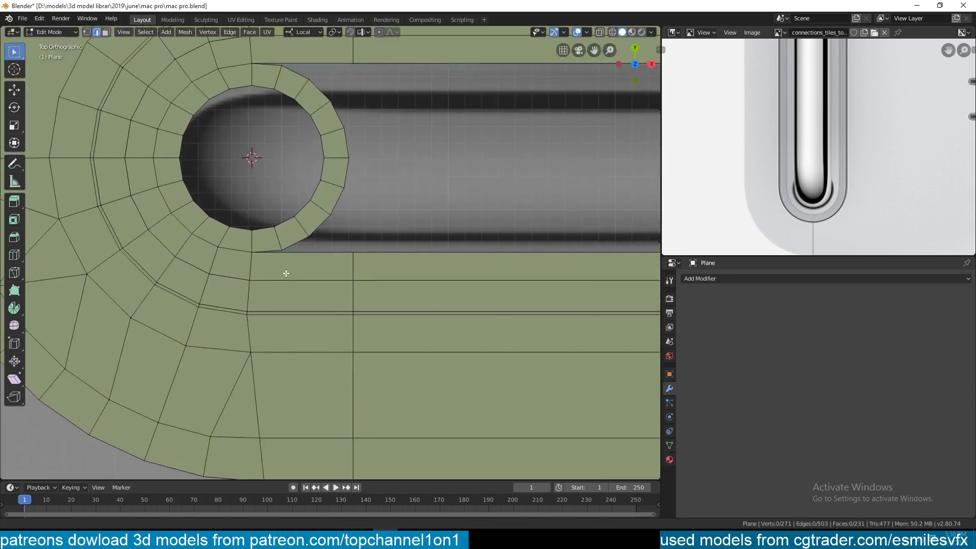
left_click(294, 141)
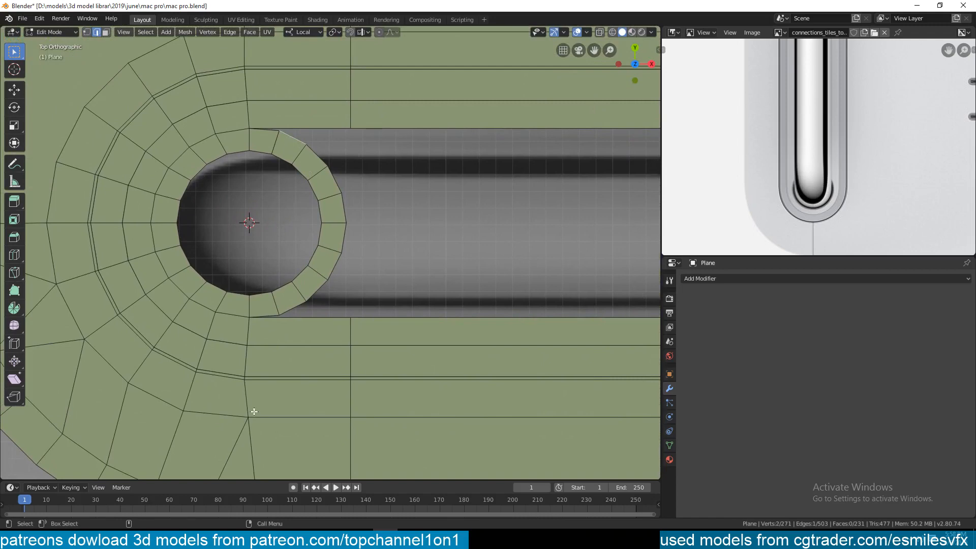
key("1")
key("alt+a")
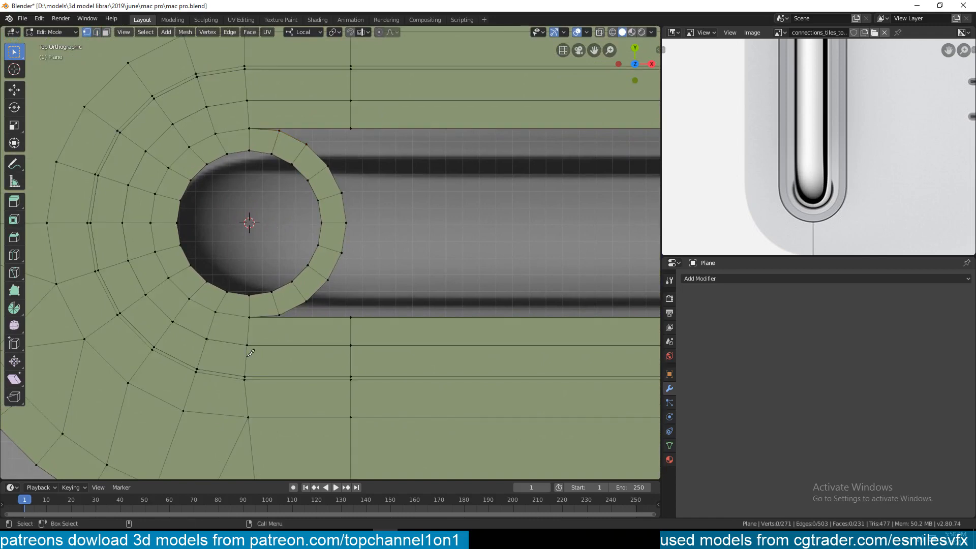
key("k")
left_click(247, 346)
left_click(278, 316)
key("Return")
scroll(294, 375, "down", 3)
key("ctrl+z")
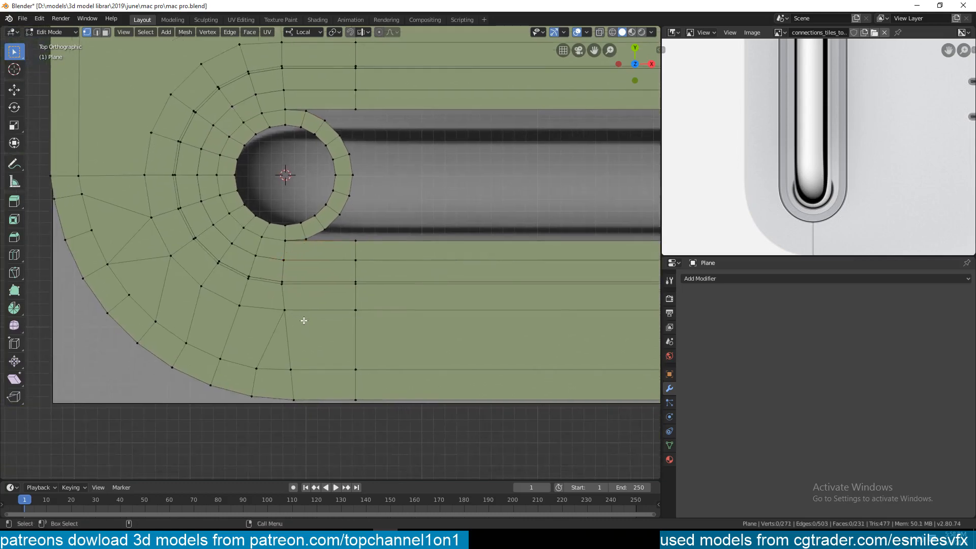
Fill the open slot area beside the ring with a single face.
scroll(304, 320, "up", 2)
scroll(304, 319, "down", 3)
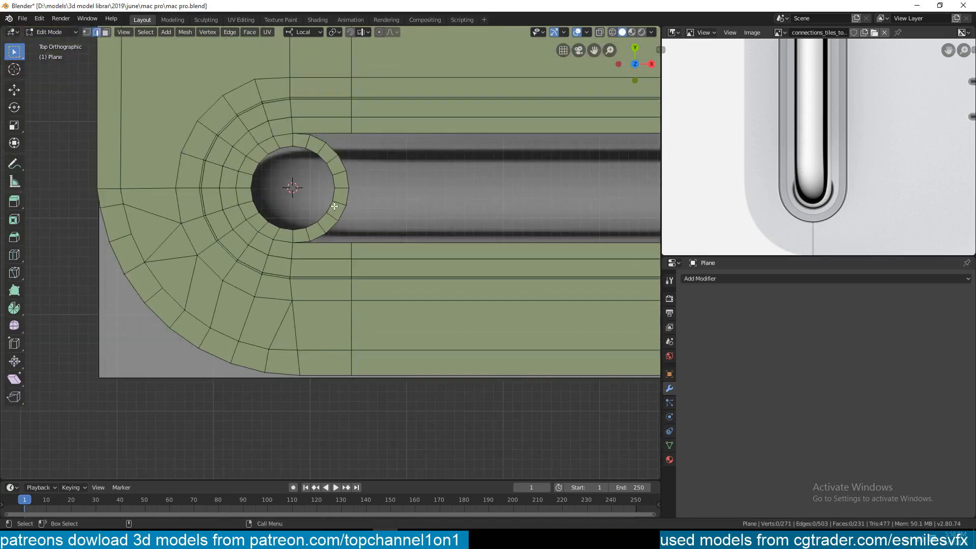
middle_click_drag(341, 187, 297, 229, "shift")
left_click(304, 216, "alt")
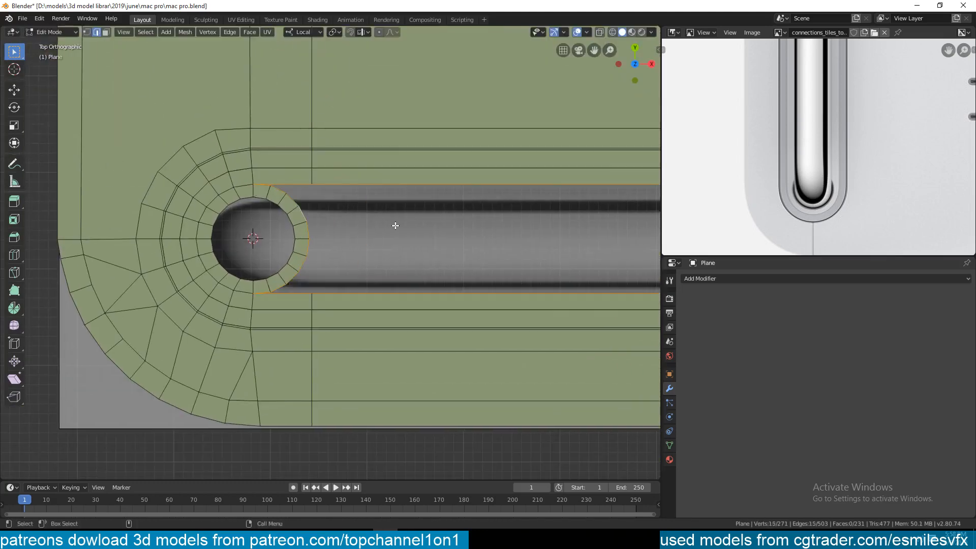
key("f")
scroll(370, 231, "down", 4)
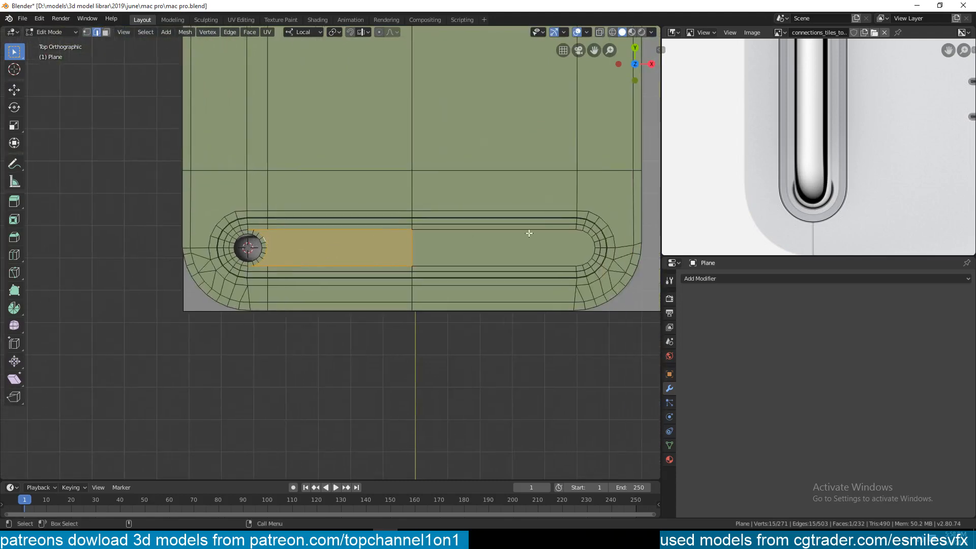
scroll(331, 281, "up", 4)
key("alt+a")
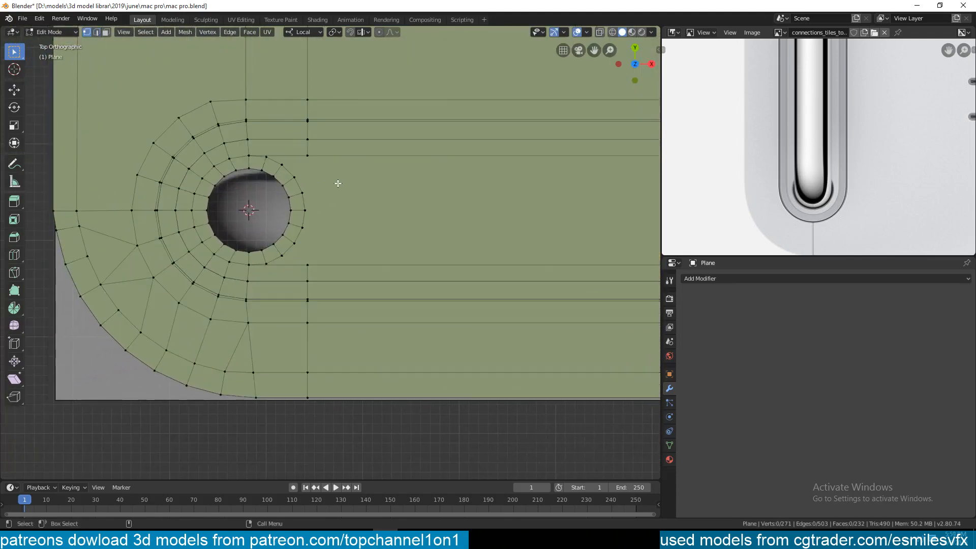
Connect the lower double-line vertex below the hole to the inner vertex of the corner border strip with an edge path.
middle_click_drag(338, 183, 338, 170, "shift")
scroll(319, 229, "up", 4)
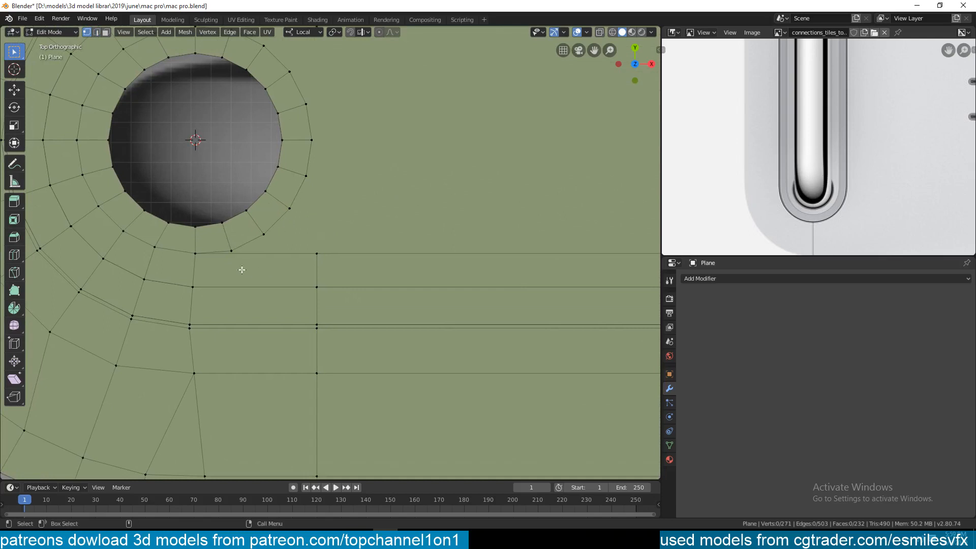
middle_click_drag(240, 264, 247, 223, "shift")
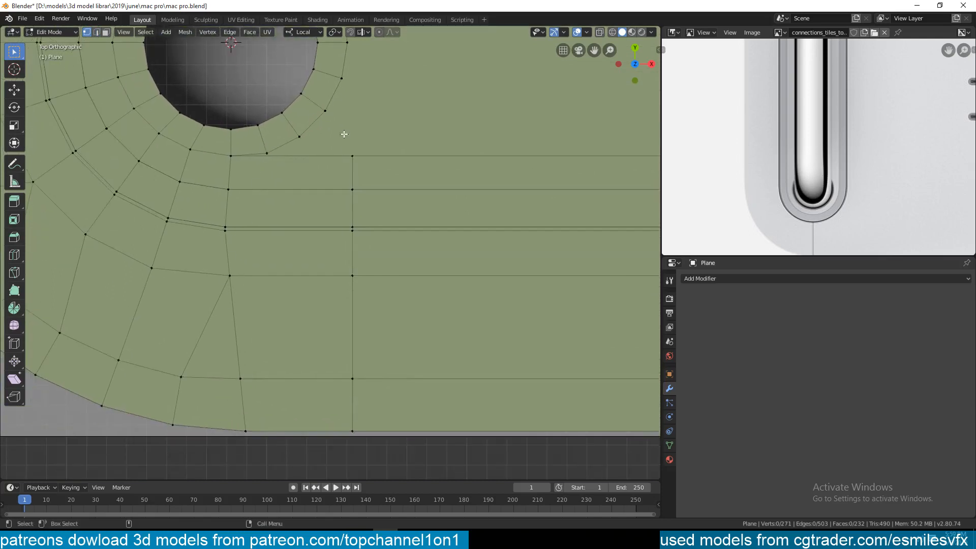
middle_click_drag(334, 146, 338, 173, "shift")
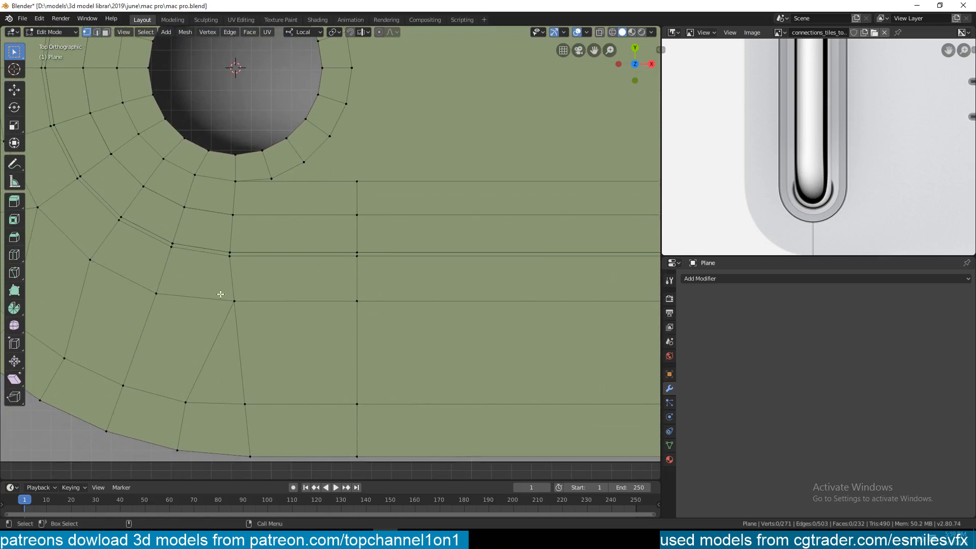
left_click(229, 257)
left_click(187, 403, "shift")
Dissolve the three old edges meeting beside the new edge path below the hole.
key("2")
left_click(210, 337)
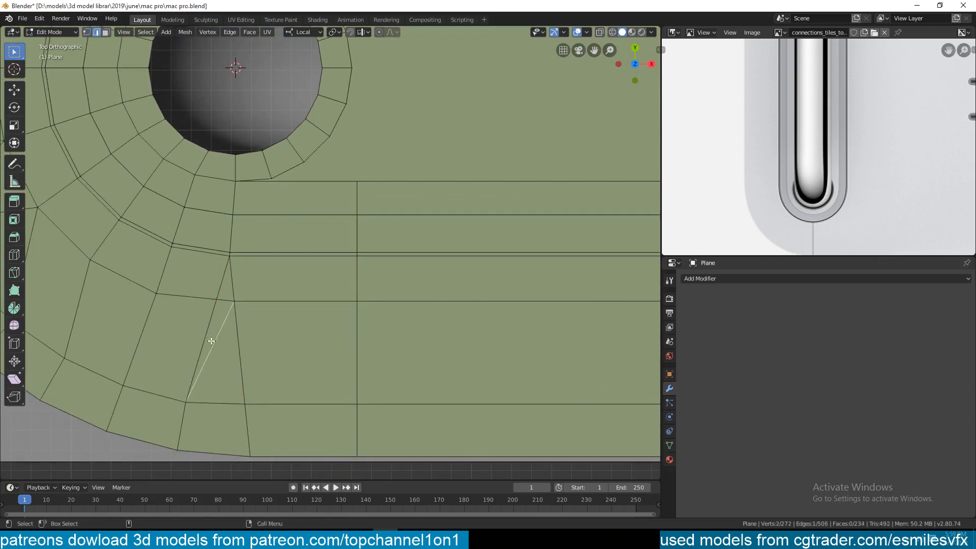
left_click(224, 290, "shift")
left_click(241, 333, "shift")
key("ctrl+x")
Connect the border-strip vertex below the hole to the ring's outer vertex at the slot's lower edge.
key("1")
left_click(245, 404)
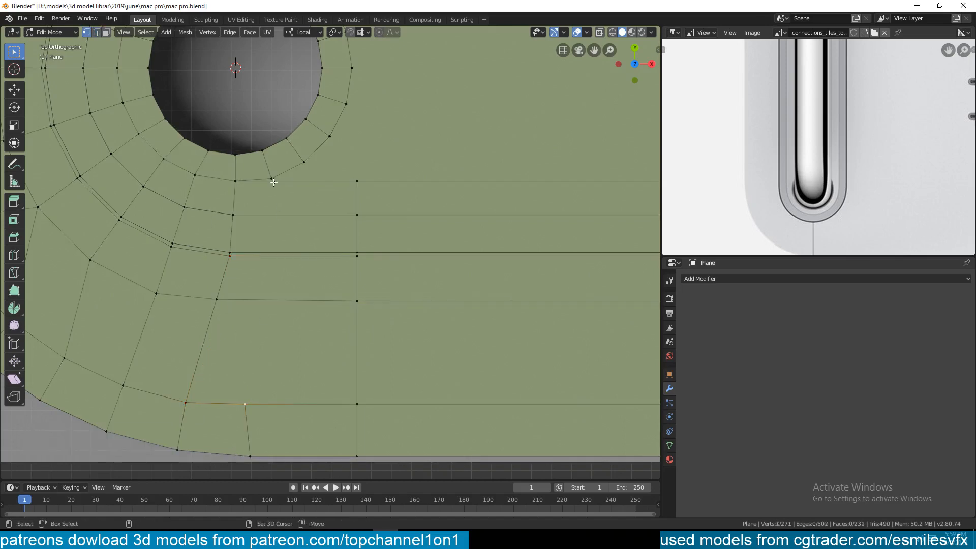
left_click(272, 180, "shift")
key("j")
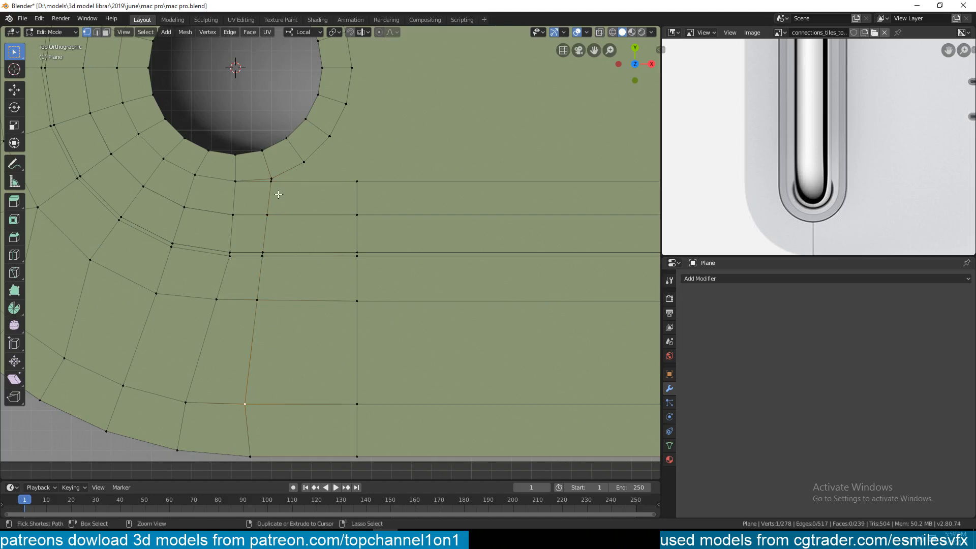
Straighten the new vertical edge path by scaling it to 0 along X, and shift it about 0.0058 m along local X.
left_click(265, 217, "ctrl")
key("s")
key("x")
key("0")
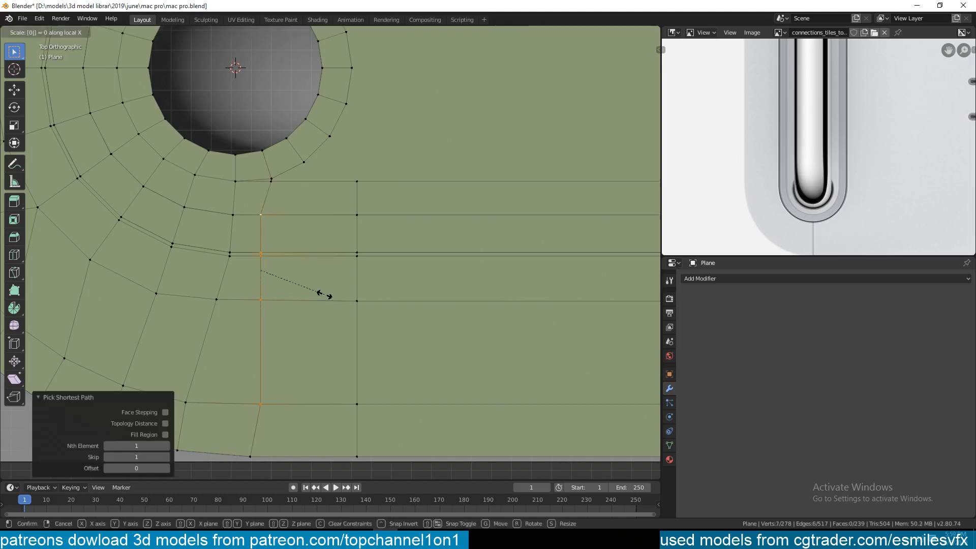
key("Return")
key("g")
key("x")
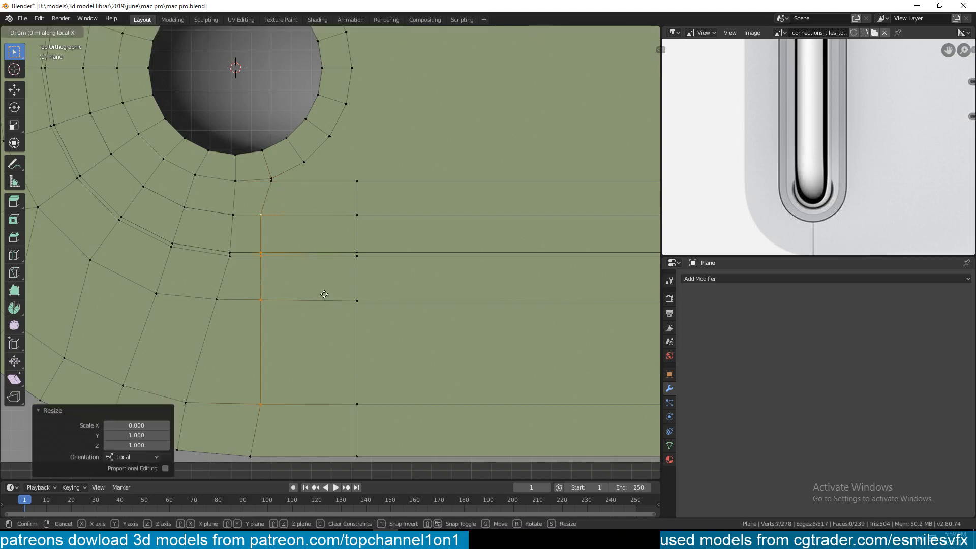
key("Return")
Merge the two nearly overlapping vertices at the slot's lower edge at the ring vertex.
scroll(309, 172, "up", 4)
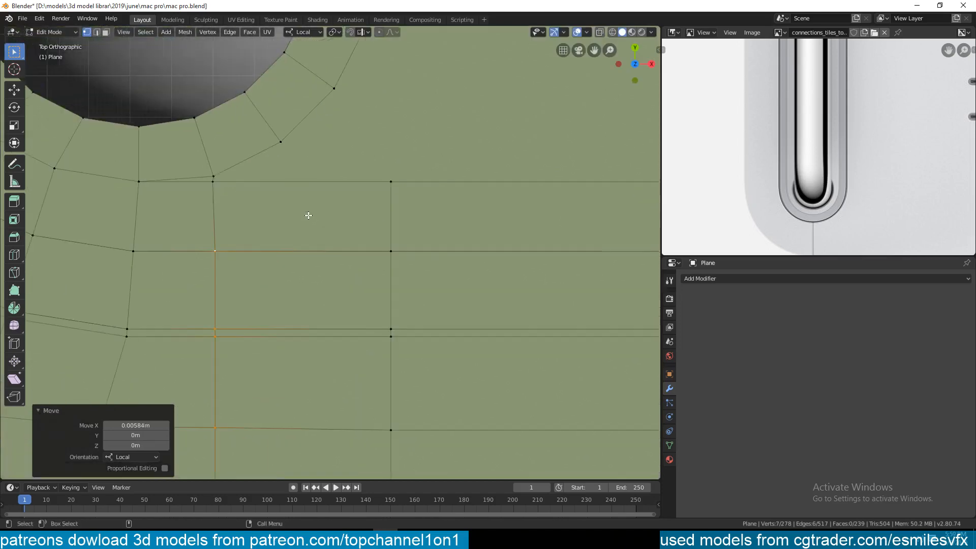
left_click(224, 183)
left_click(225, 178, "shift")
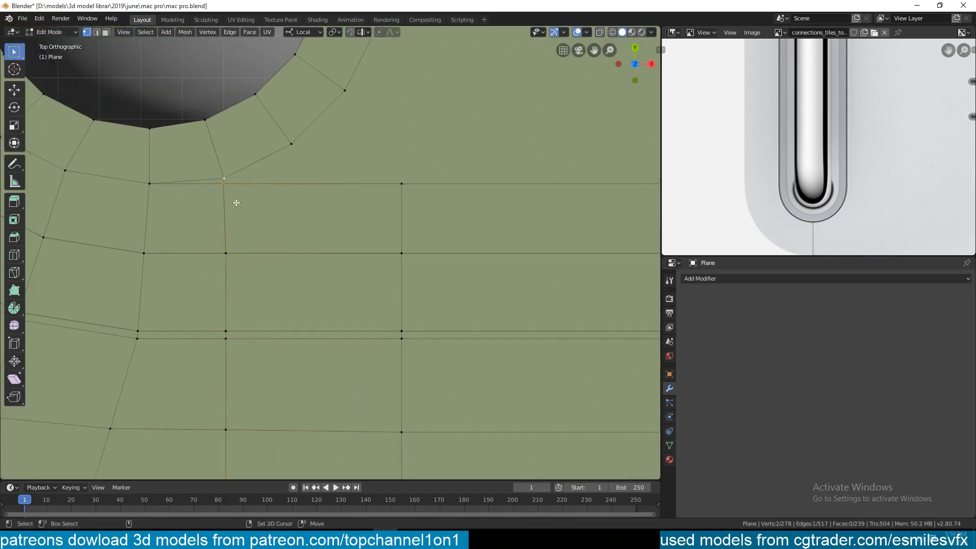
key("alt+m")
left_click(237, 207)
Connect the ring's outer vertex two segments past the merged one to the loop's vertex on the slot's lower edge.
middle_click_drag(264, 195, 243, 231, "shift")
key("alt+a")
middle_click_drag(322, 151, 320, 207, "shift")
left_click(374, 272, "shift")
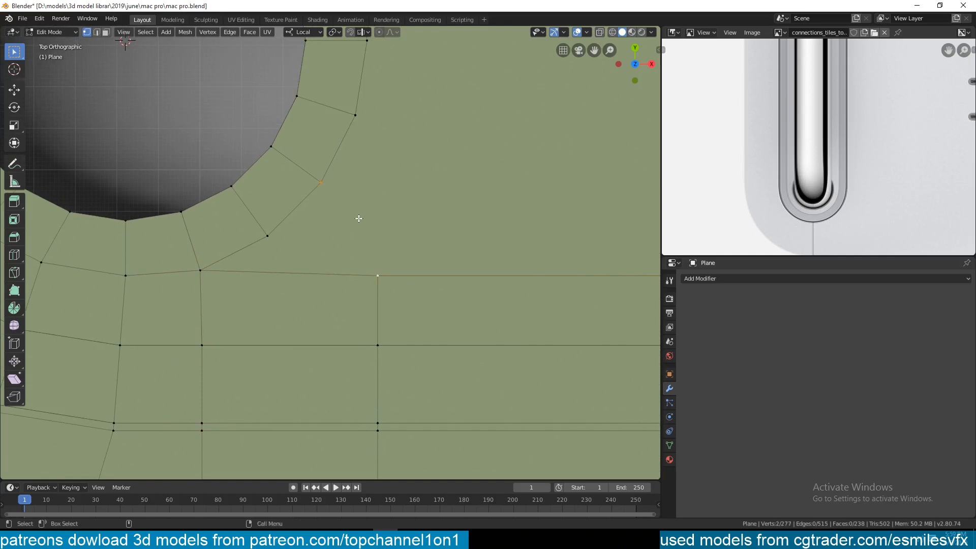
key("alt+a")
Connect the loop's vertex on the slot's upper edge to two outer ring vertices, two segments apart, on the hole's upper side.
scroll(338, 135, "down", 4)
middle_click_drag(338, 146, 300, 236, "shift")
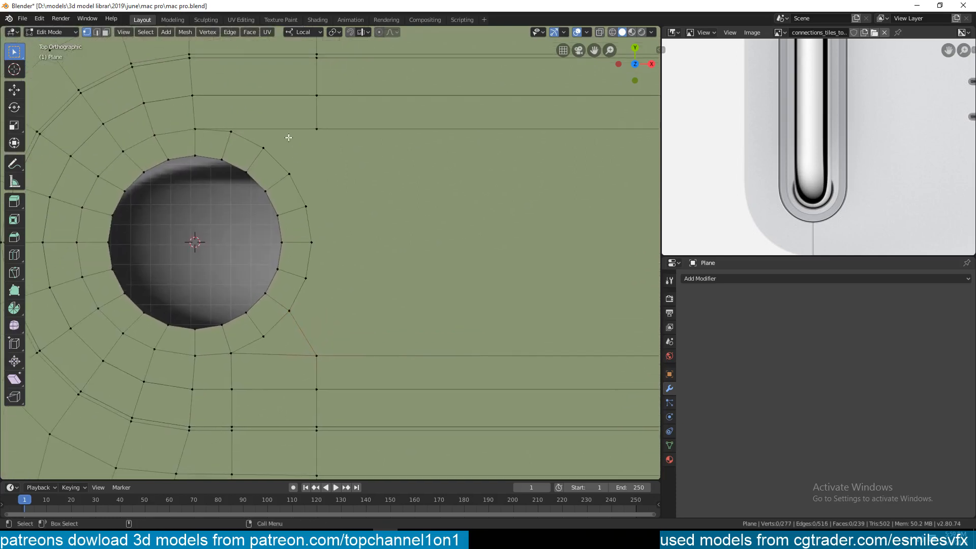
middle_click_drag(232, 122, 255, 220, "shift")
scroll(264, 261, "down", 2)
scroll(320, 220, "up", 1)
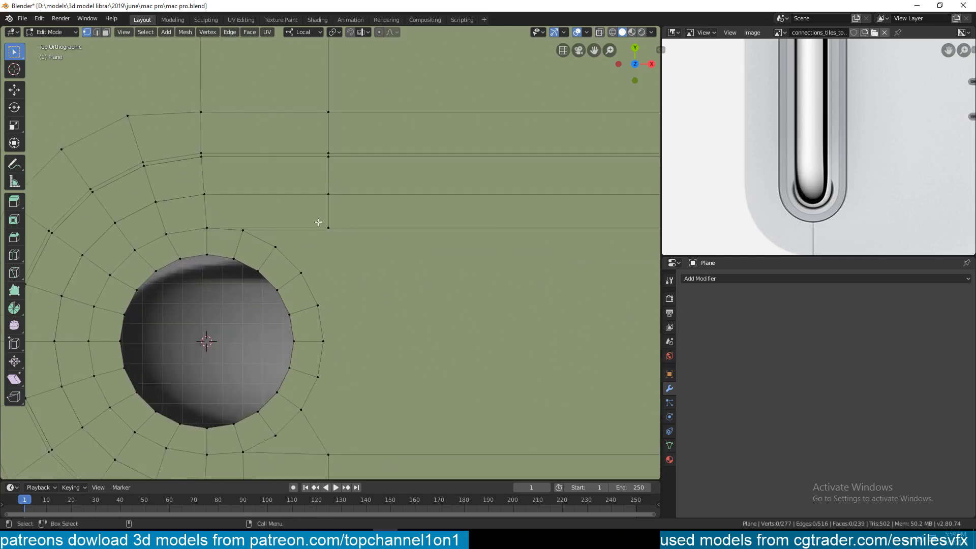
left_click(325, 180, "alt")
scroll(320, 216, "up", 2)
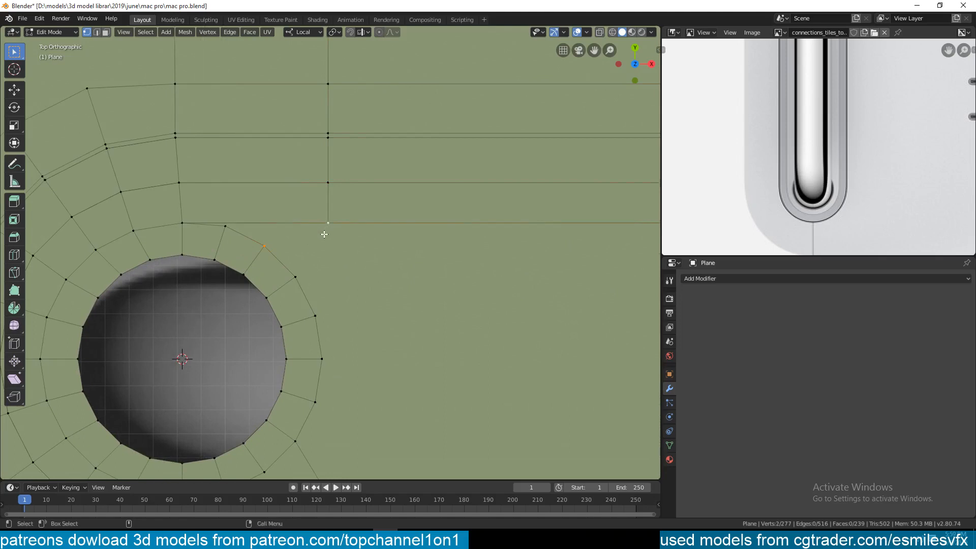
left_click(315, 316, "shift")
key("j")
Subdivide the slot's upper inner edge segment between the ring's top vertex and the vertical edge loop.
key("3")
left_click(266, 219)
left_click(275, 222)
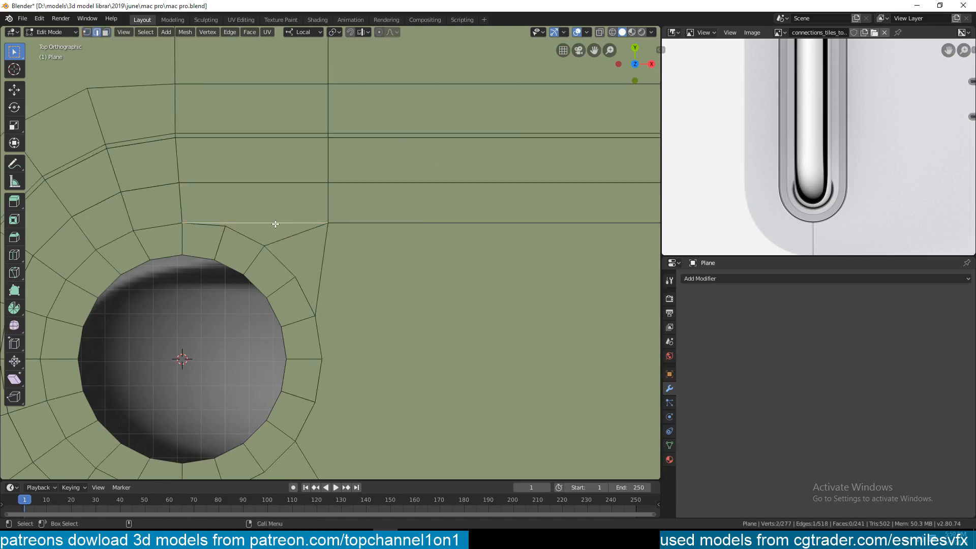
scroll(277, 224, "down", 3)
middle_click_drag(279, 227, 280, 338, "shift")
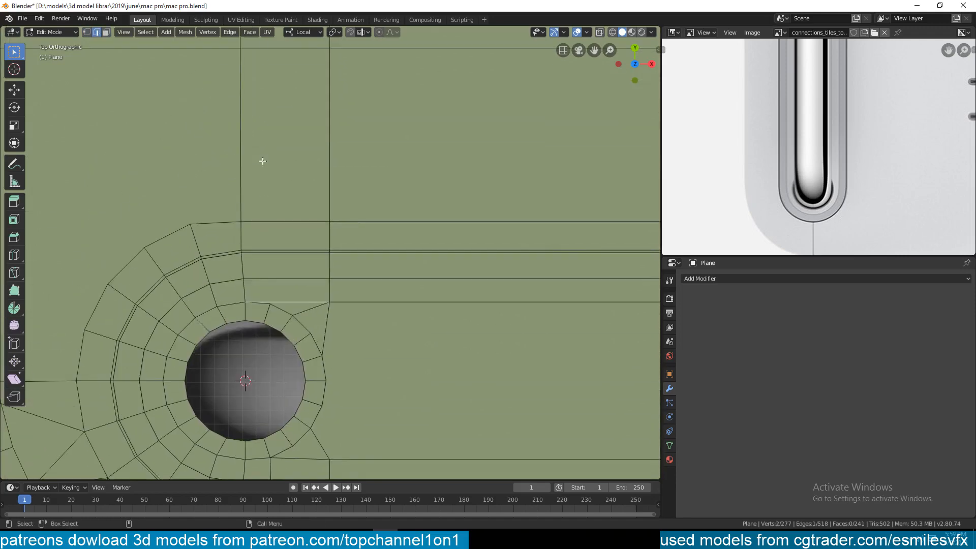
middle_click_drag(286, 269, 283, 200, "shift")
scroll(283, 195, "up", 2)
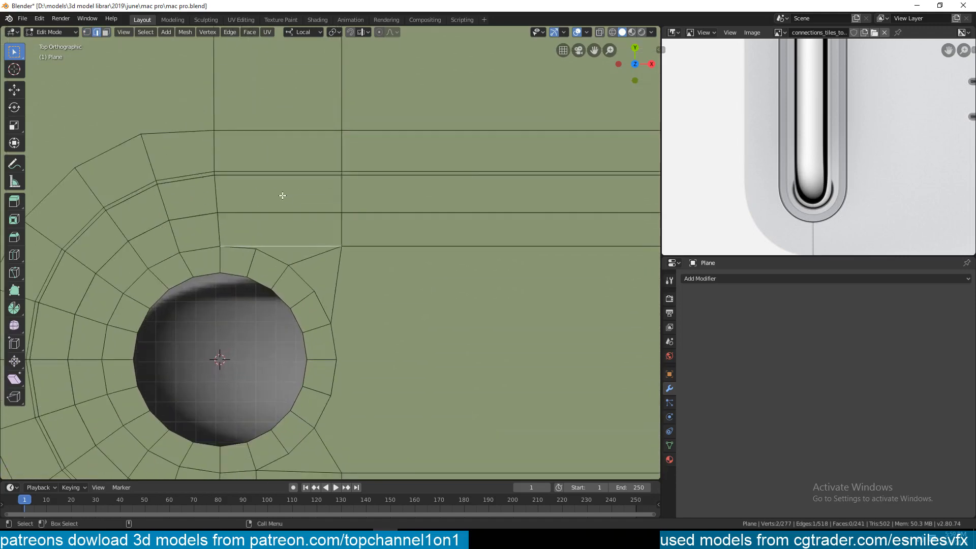
scroll(295, 221, "up", 1)
right_click(258, 242)
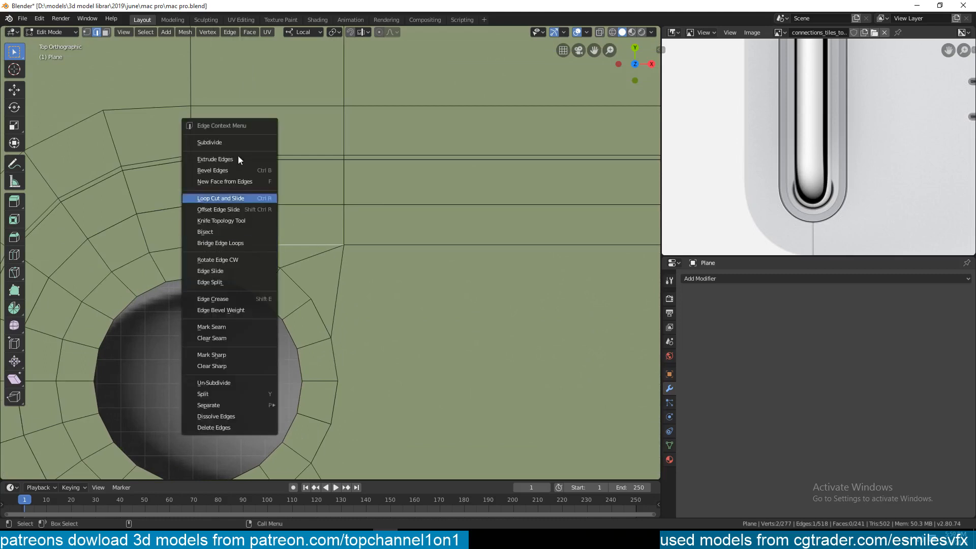
left_click(223, 144)
Raise the new midpoint vertex above the edge, then connect it to the nearest outer ring vertex and the loop vertex one row up.
key("1")
key("g")
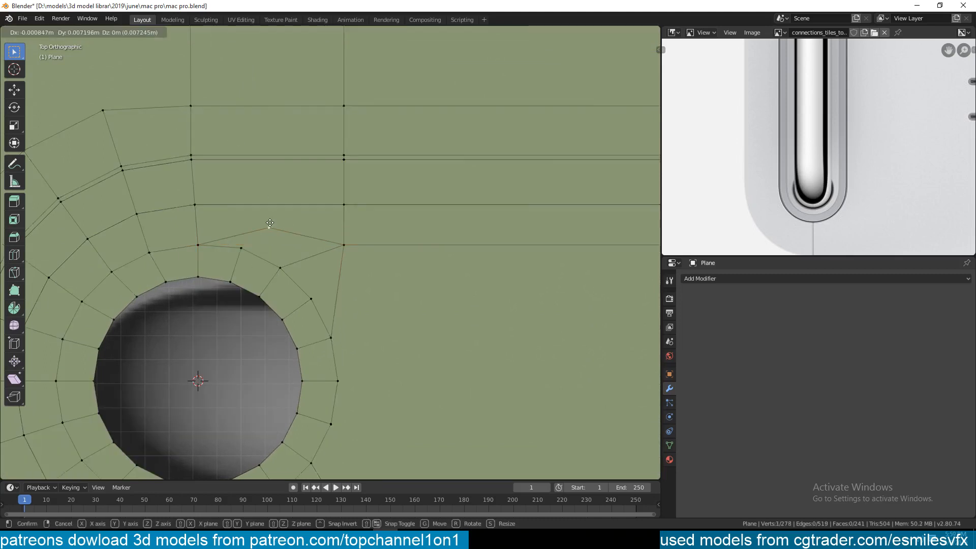
left_click(271, 219)
left_click(239, 245, "shift")
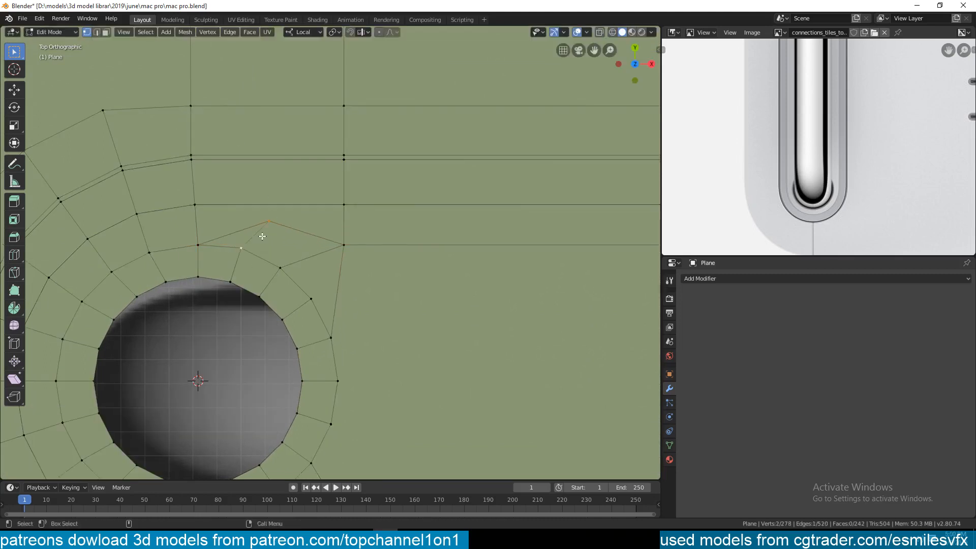
left_click(339, 206, "shift")
Show the mesh in X-ray, select all of it and merge its vertices by distance.
key("alt+z")
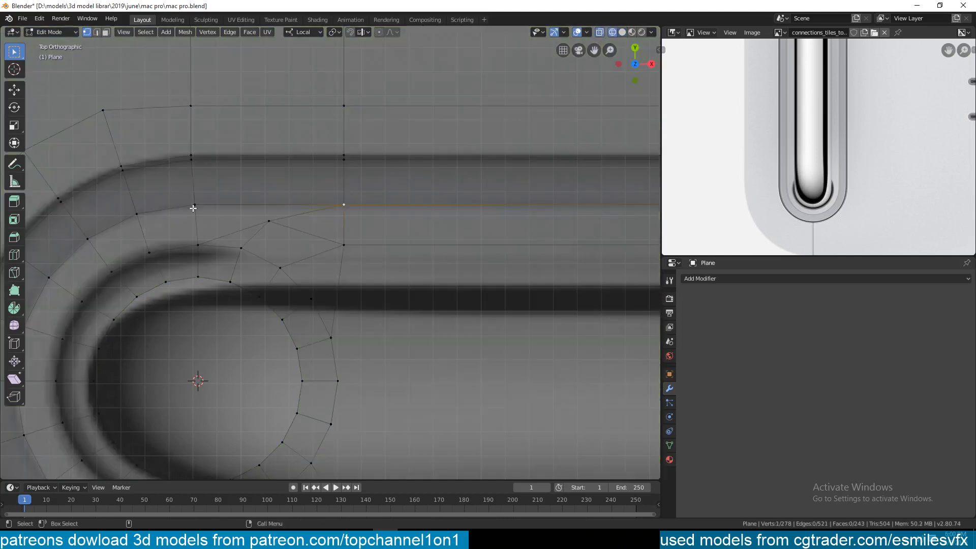
scroll(361, 218, "down", 6)
key("a")
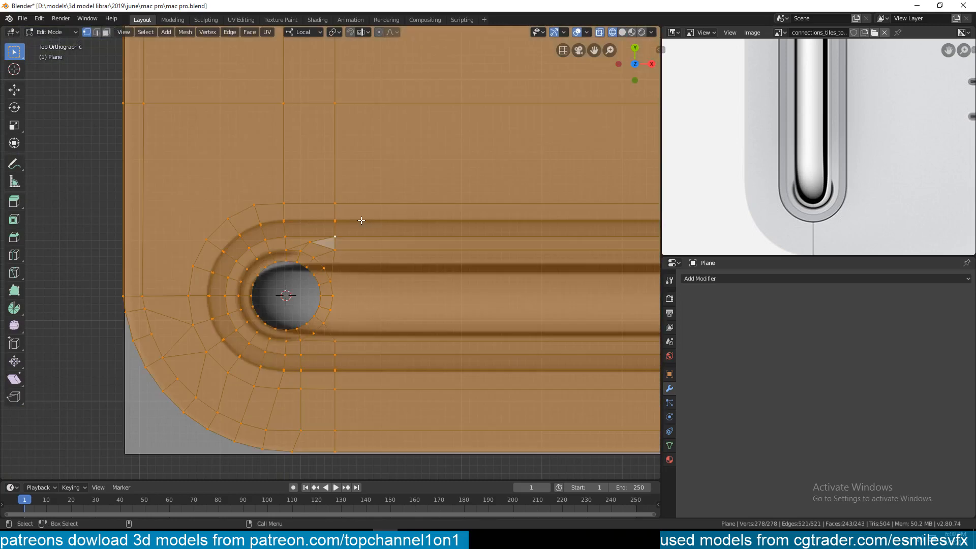
middle_click_drag(361, 220, 241, 188, "shift")
right_click(232, 186)
right_click(328, 118)
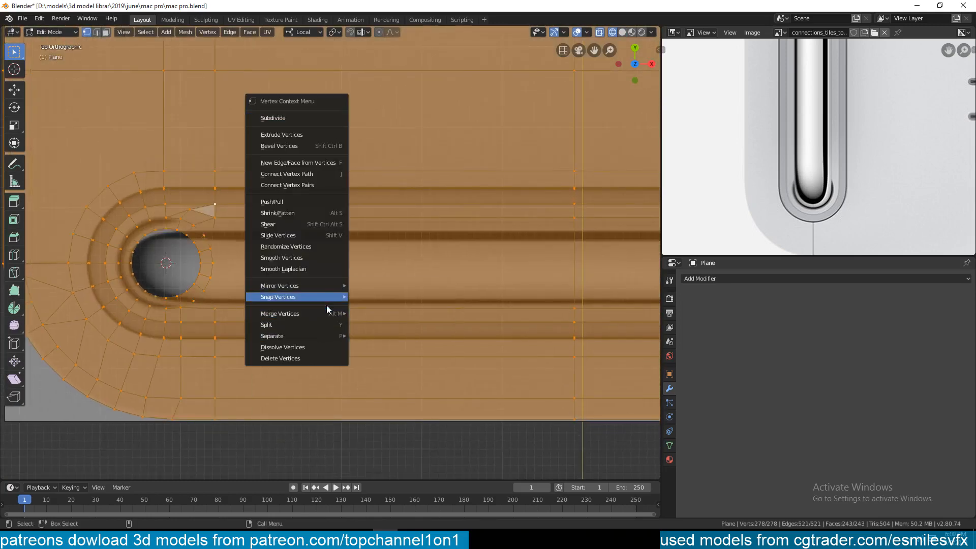
mouse_move(325, 314)
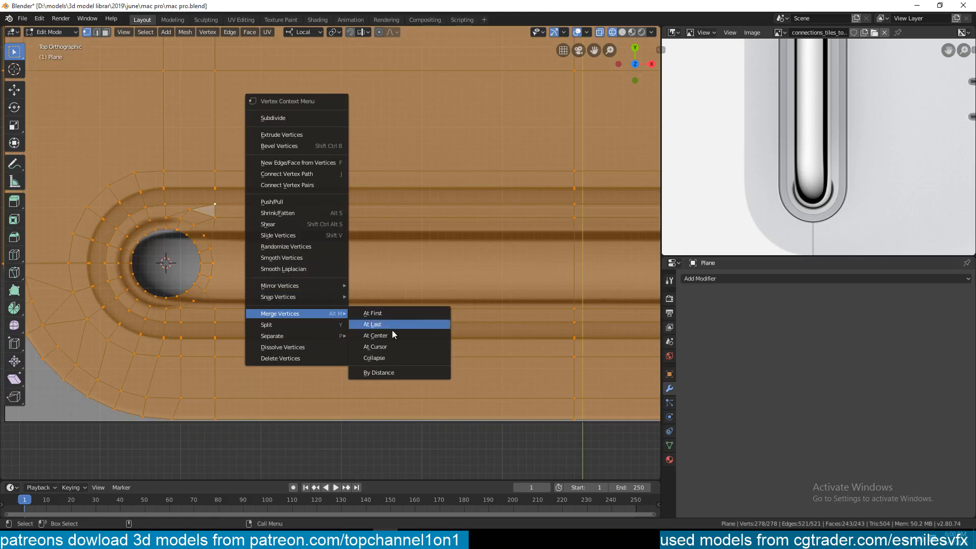
left_click(397, 371)
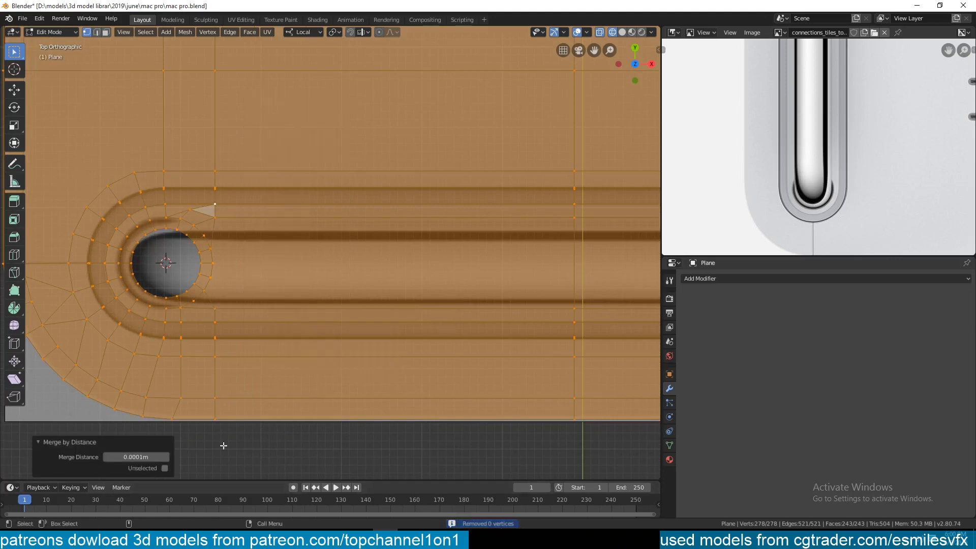
Try a merge distance of 0.0101 m and inspect the merged mesh around the slot.
left_click(166, 457)
middle_click_drag(176, 337, 252, 344, "shift")
scroll(253, 341, "down", 6)
middle_click_drag(277, 207, 277, 149, "shift")
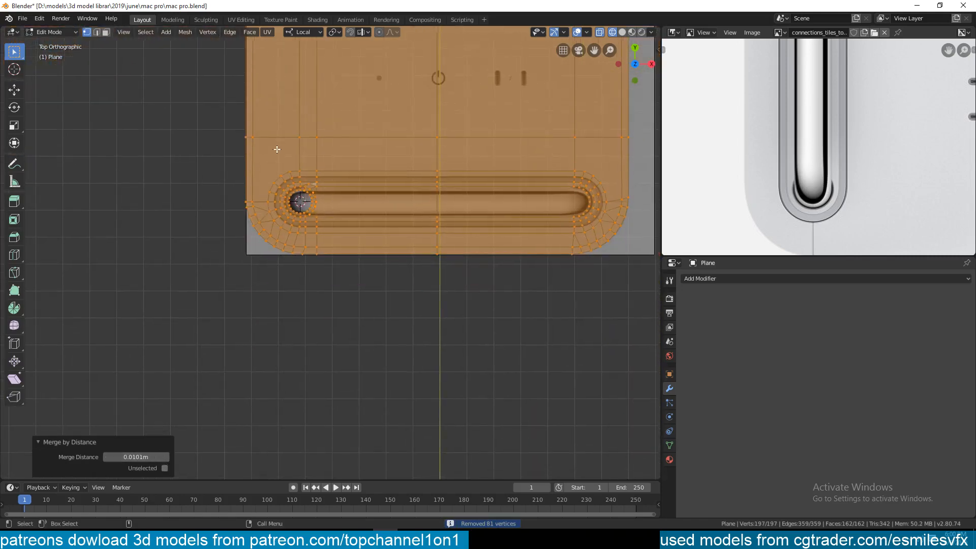
middle_click_drag(200, 245, 232, 279, "shift")
scroll(183, 255, "up", 6)
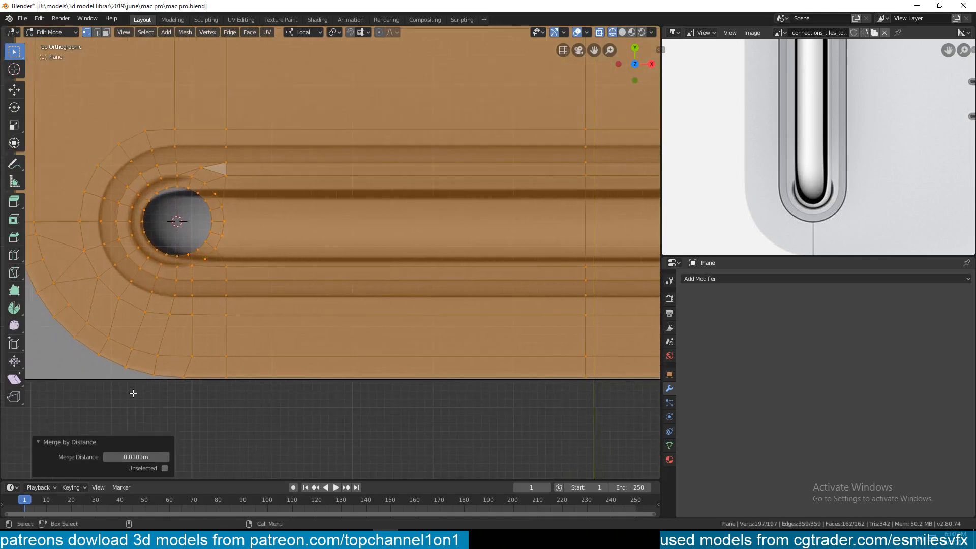
Try a much smaller merge distance of 0.0005 m.
double_click(122, 457)
key("BackSpace")
type("0")
left_click(111, 470)
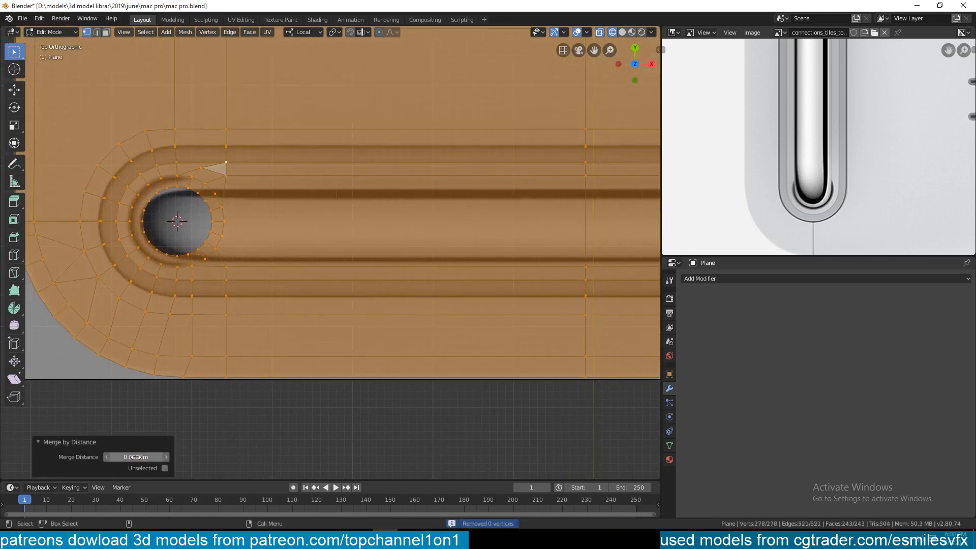
left_click(135, 457)
left_click(126, 457)
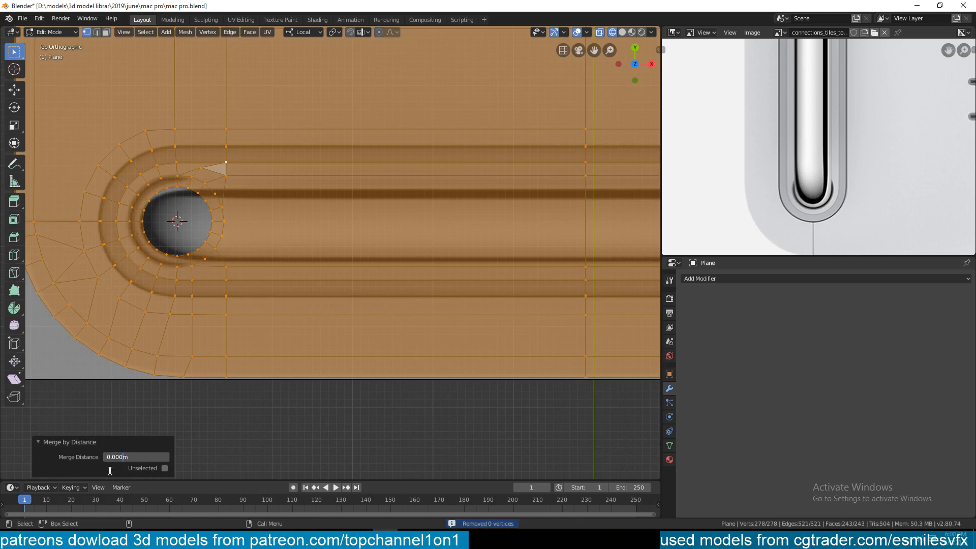
type("5")
key("Return")
Set the merge distance to 0.005 m and clear the selection.
left_click(144, 460)
left_click(123, 457)
key("BackSpace")
key("Return")
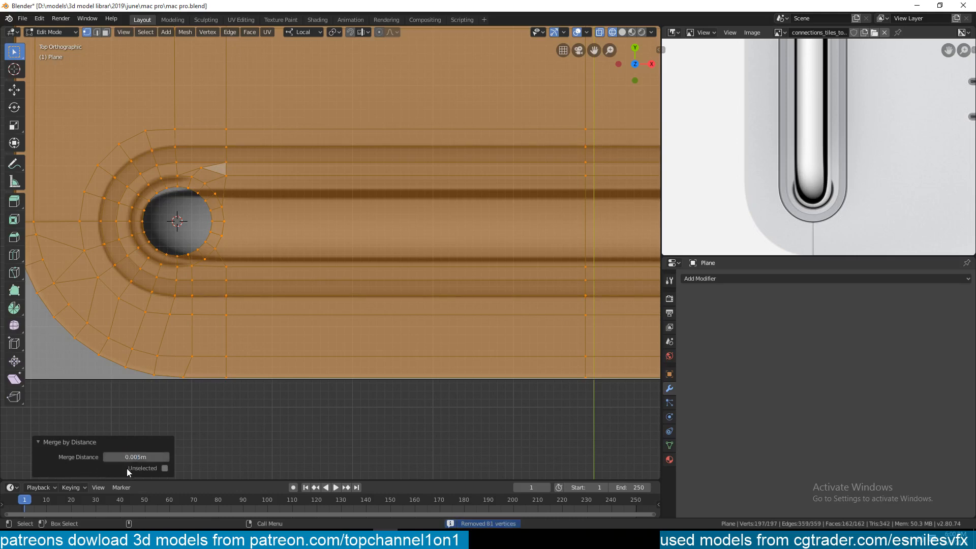
scroll(212, 275, "down", 4)
key("alt+a")
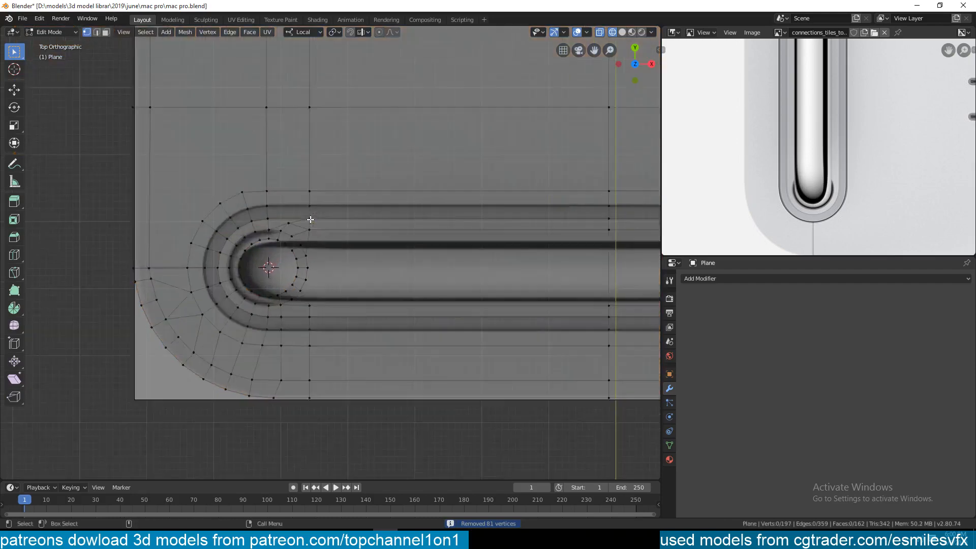
Connect the raised vertex to the slot arc's top vertex and dissolve its edge to the ring's top vertex.
scroll(294, 222, "up", 4)
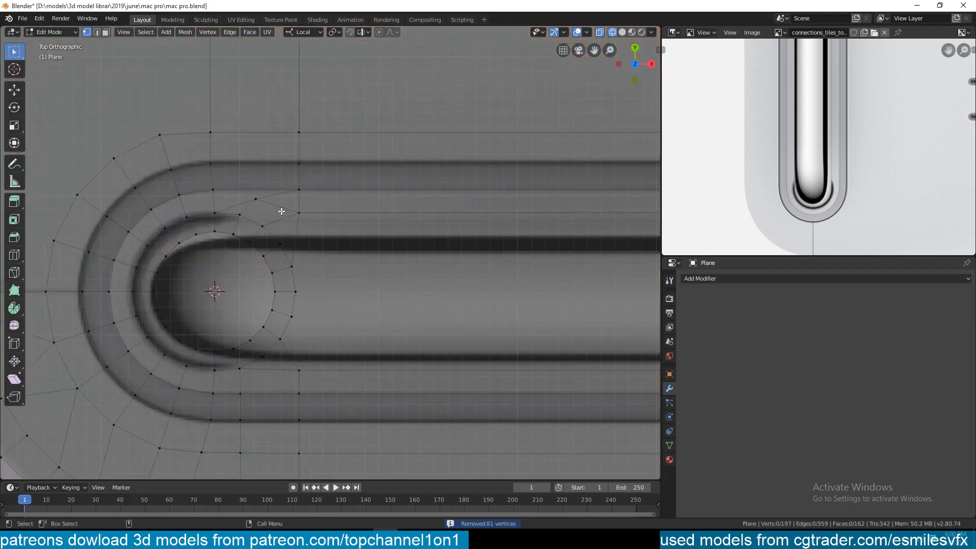
left_click(212, 190, "shift")
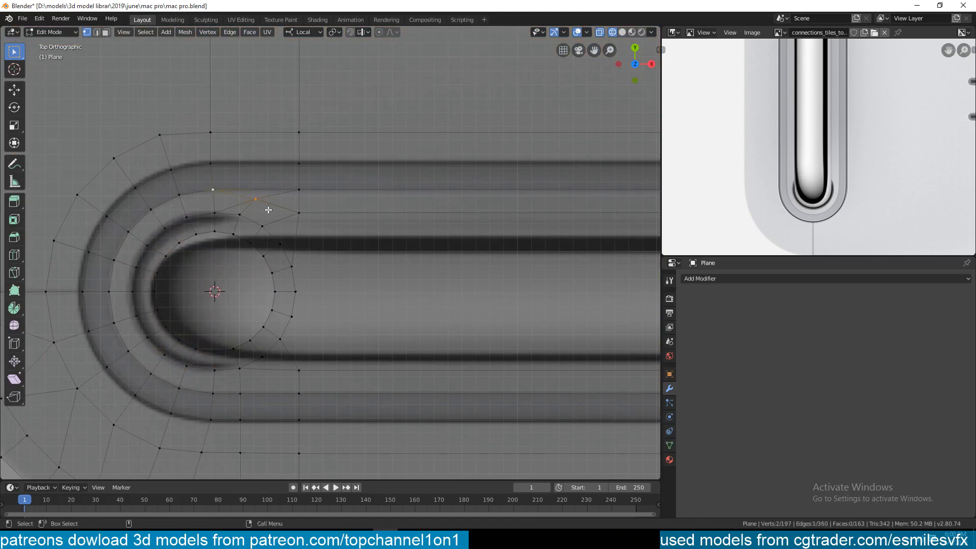
key("2")
left_click(238, 206)
key("ctrl+x")
Merge the raised vertex at last into the vertical loop's vertex on the row above.
key("1")
left_click(297, 191, "shift")
key("alt+m")
left_click(278, 203)
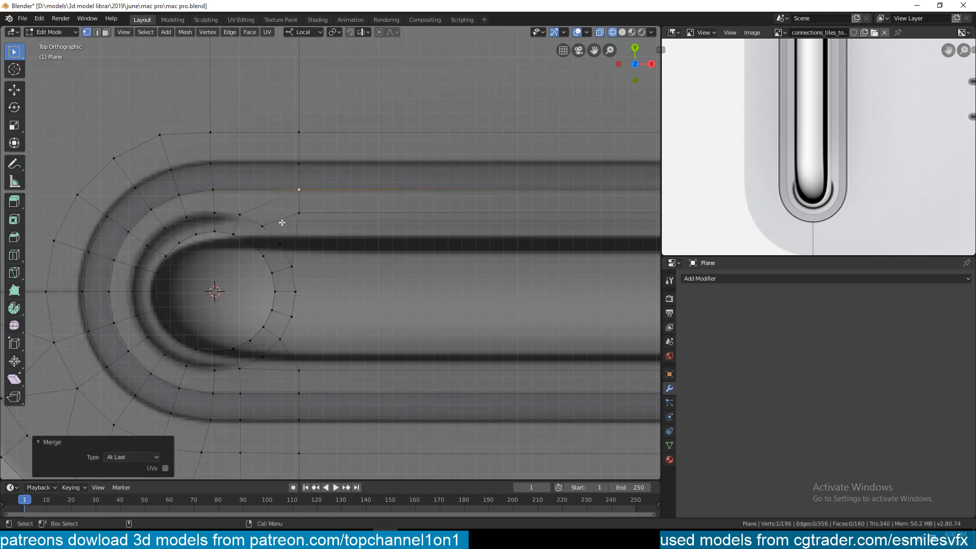
Connect the lower outer ring vertex diagonally to the loop's vertex one row down, and dissolve both halves of the crossed horizontal edge.
key("alt+a")
middle_click_drag(282, 239, 267, 213, "shift")
middle_click_drag(275, 255, 274, 212, "shift")
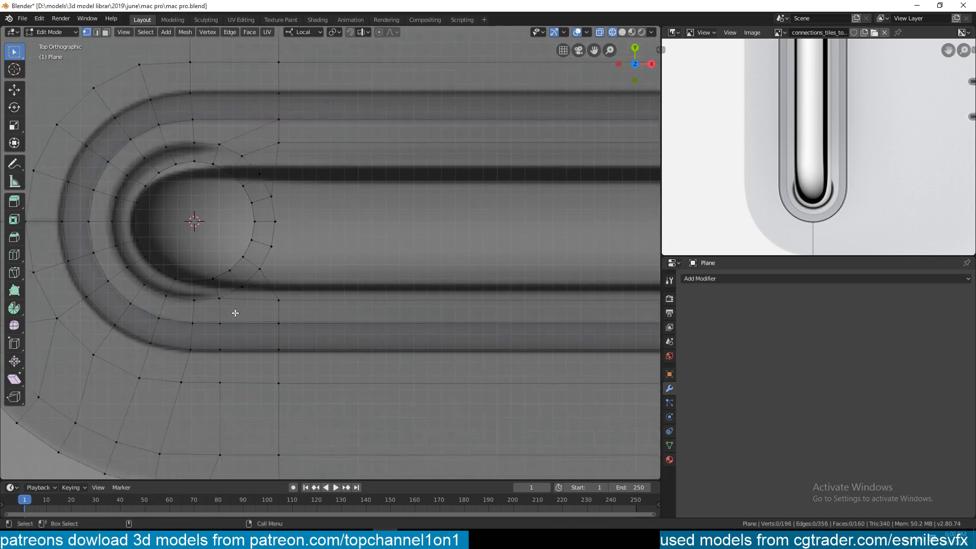
left_click(242, 287)
left_click(269, 323, "shift")
key("2")
left_click(245, 300)
left_click(269, 300, "shift")
key("ctrl+x")
Examine the edge flow around the hole's ring and along the slot.
middle_click_drag(228, 297, 250, 284, "shift")
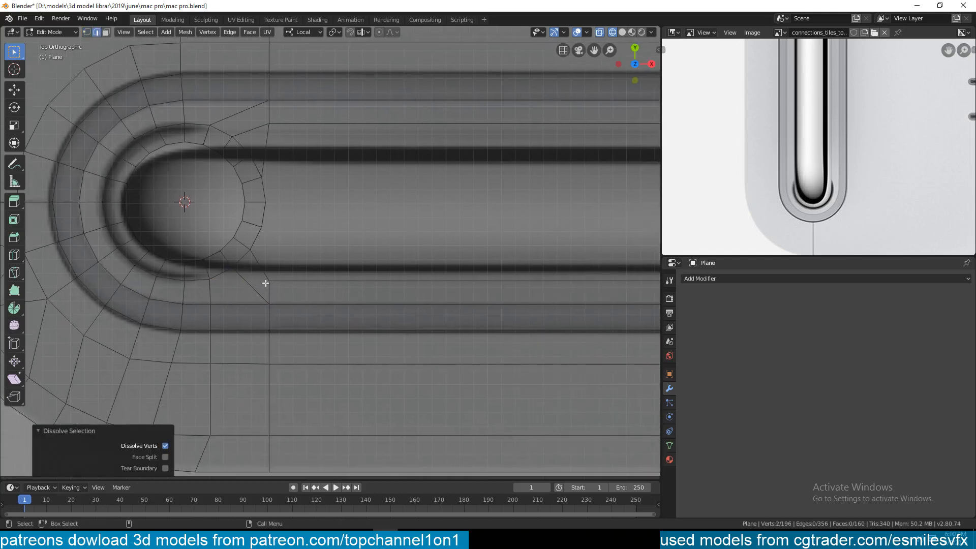
scroll(241, 230, "down", 1)
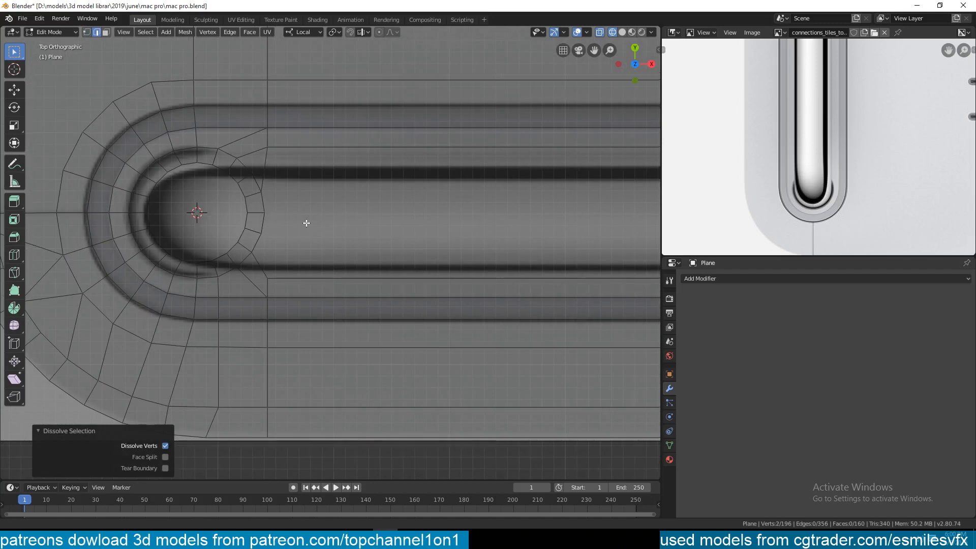
middle_click_drag(293, 208, 231, 217, "shift")
scroll(231, 217, "down", 1)
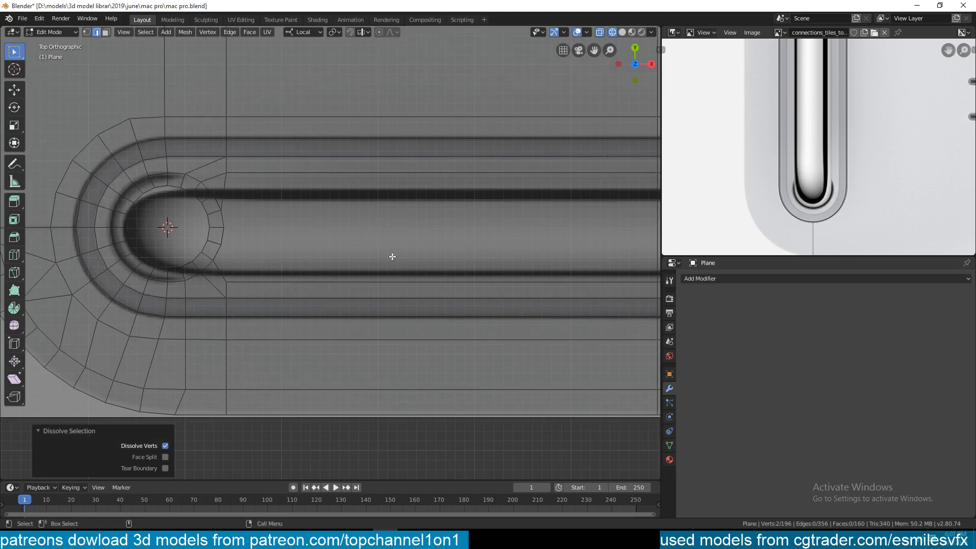
scroll(328, 251, "down", 3)
middle_click_drag(462, 230, 445, 245, "shift")
scroll(285, 268, "down", 1)
scroll(383, 264, "up", 4)
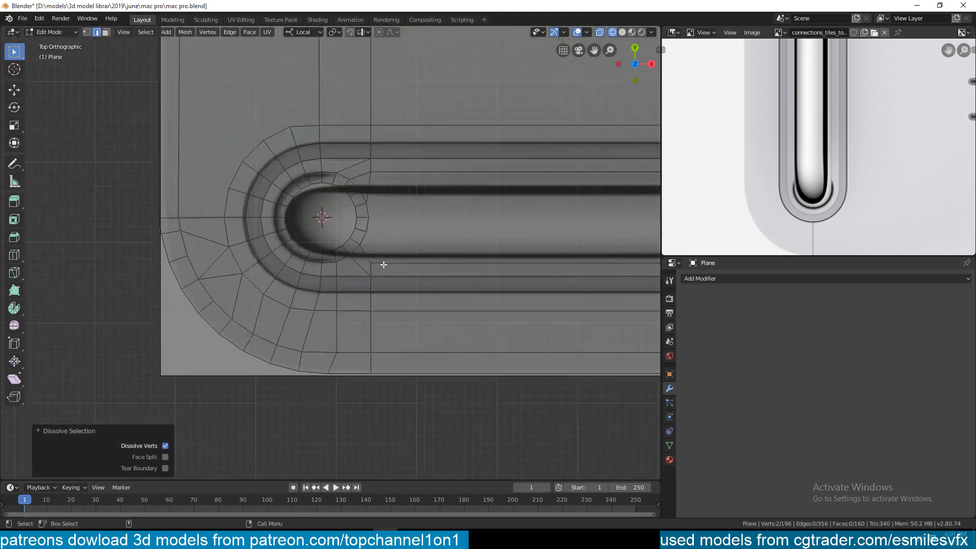
Connect two neighbouring vertices on the slot's outer arc to matching vertices on the rounded corner's inner loop.
middle_click_drag(239, 284, 356, 270, "shift")
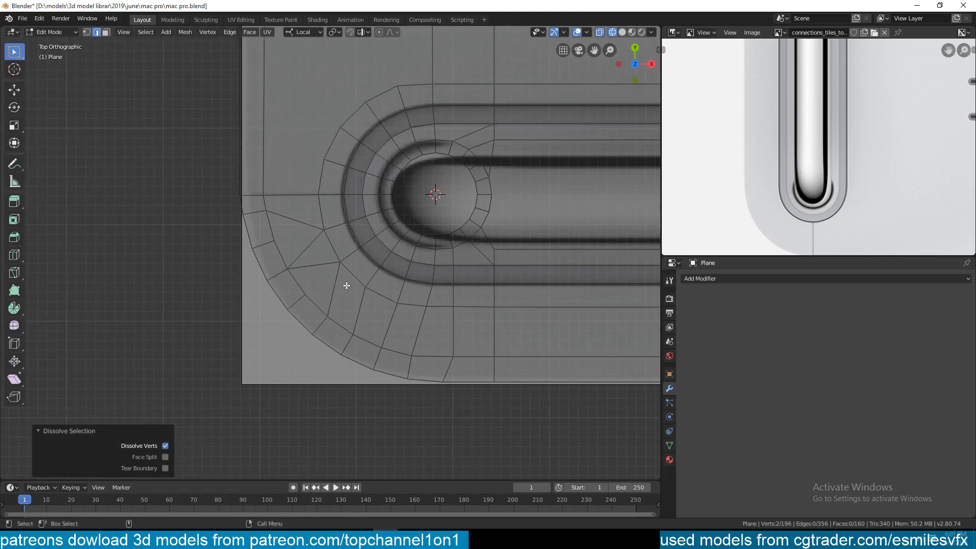
key("1")
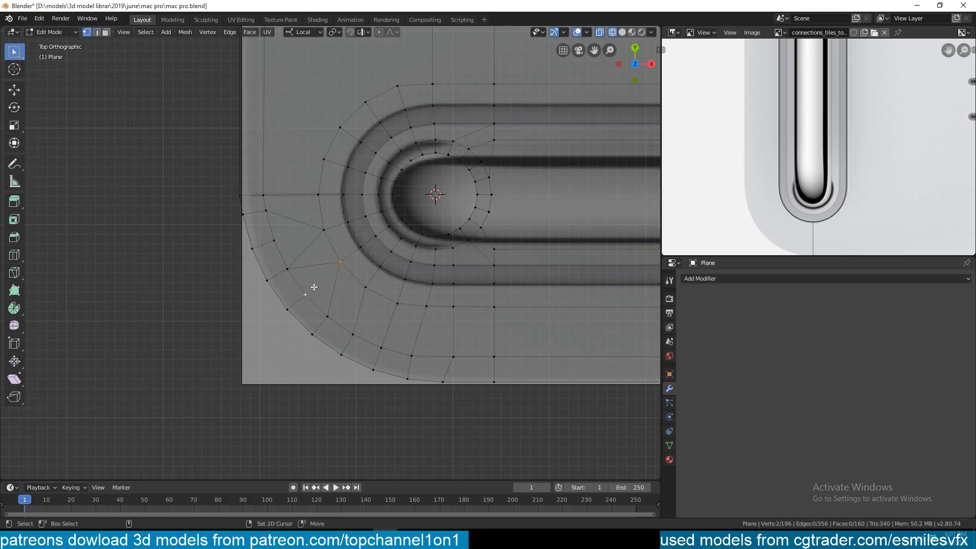
left_click(346, 304)
left_click(363, 292, "shift")
Join each of the two leftover corner triangles with its adjacent triangle to form quads between the arc and the corner loop.
key("3")
left_click(331, 295)
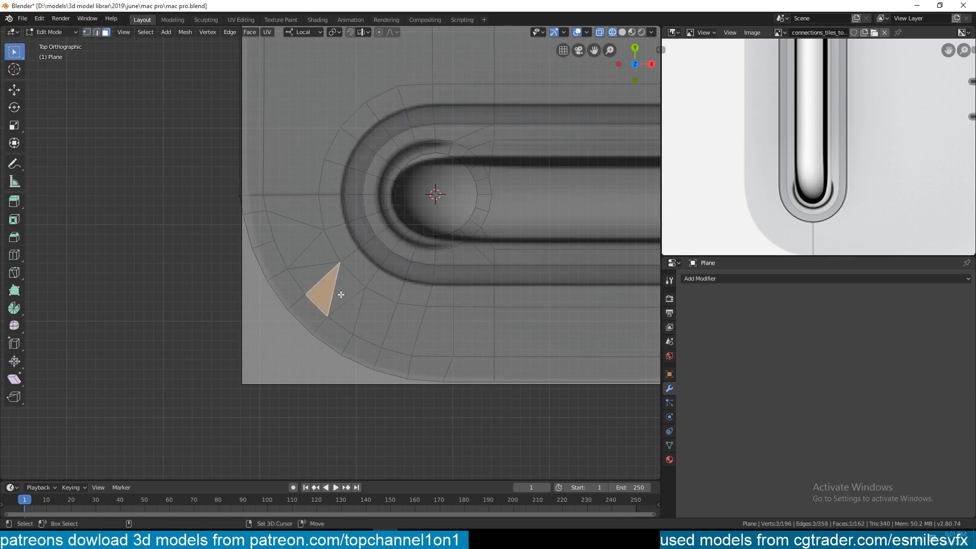
left_click(341, 294, "shift")
key("g")
right_click(327, 270)
key("f")
left_click(327, 263)
left_click(317, 279, "shift")
key("f")
key("1")
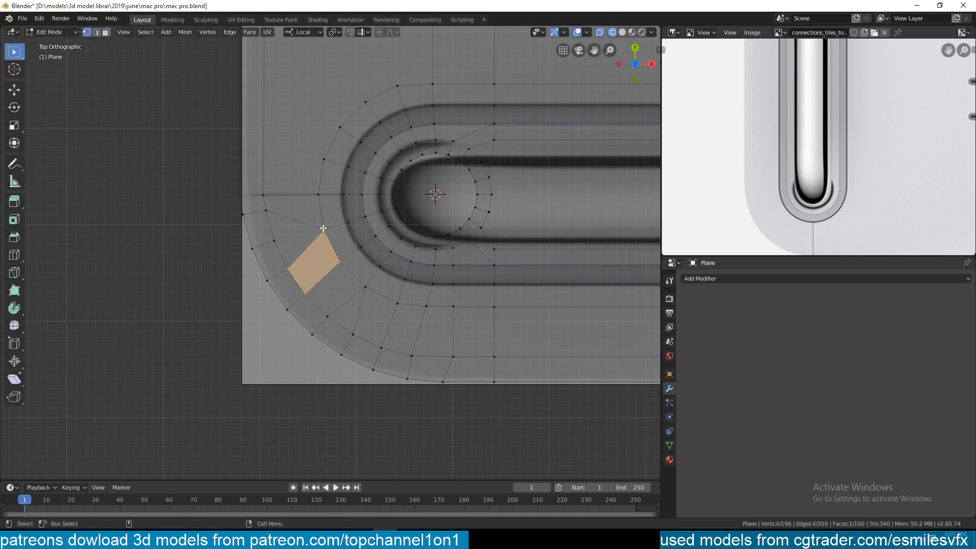
Connect the next outer arc vertex to the matching inner corner loop vertex, undoing the accidental hide.
left_click(324, 231)
left_click(275, 239, "shift")
key("h")
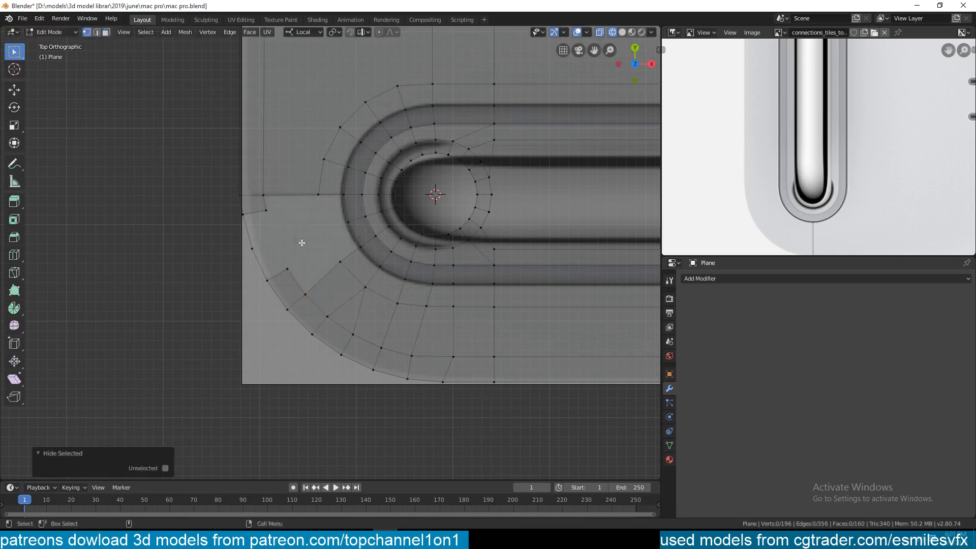
key("ctrl+z")
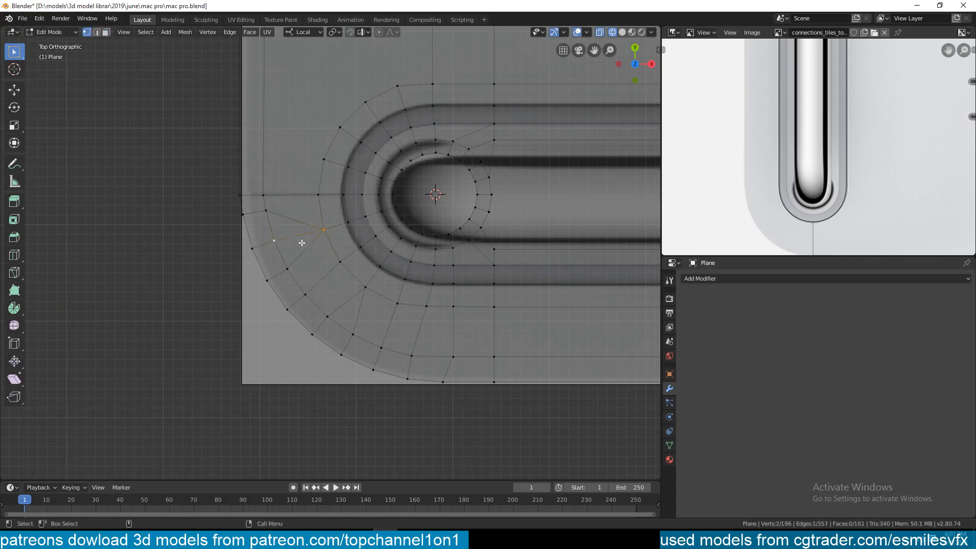
Reroute the slanted edge just above to the slot arc's leftmost vertex, dissolving the old edge.
key("2")
key("1")
key("2")
left_click(301, 227)
key("ctrl+x")
Delete the large face inside the slot between the handle hole's ring and the central vertical edge.
middle_click_drag(394, 244, 302, 250, "shift")
scroll(382, 249, "down", 1)
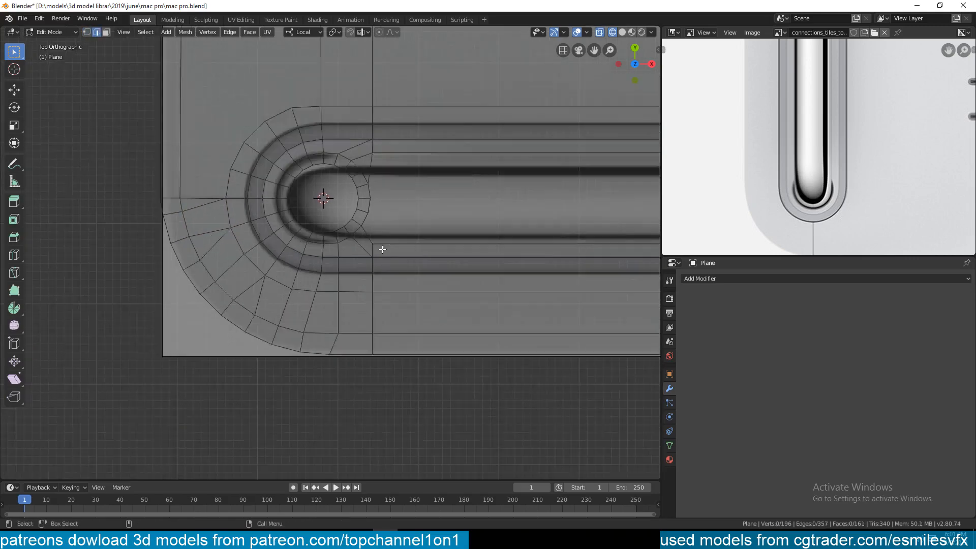
scroll(383, 249, "down", 1)
scroll(297, 226, "up", 2)
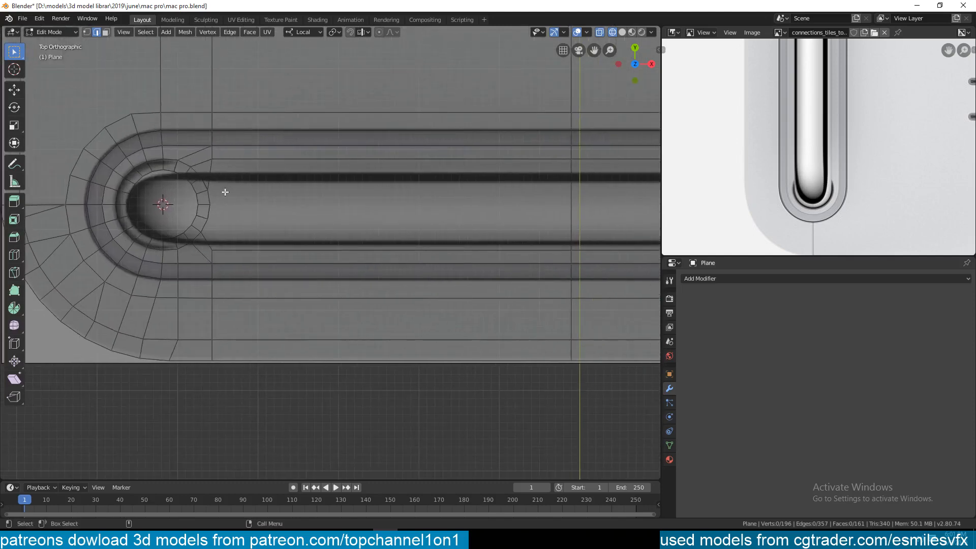
middle_click_drag(225, 193, 233, 194, "shift")
key("alt+z")
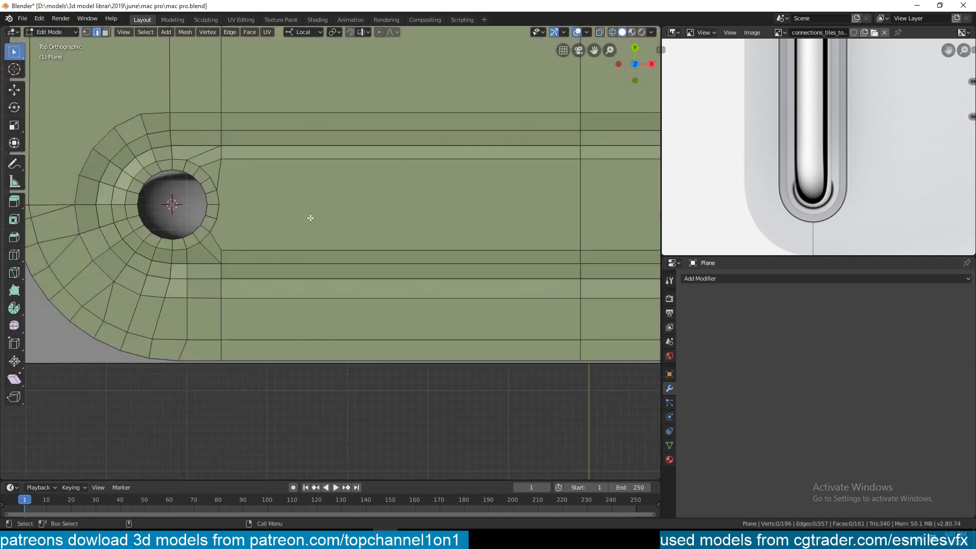
key("3")
left_click(331, 200)
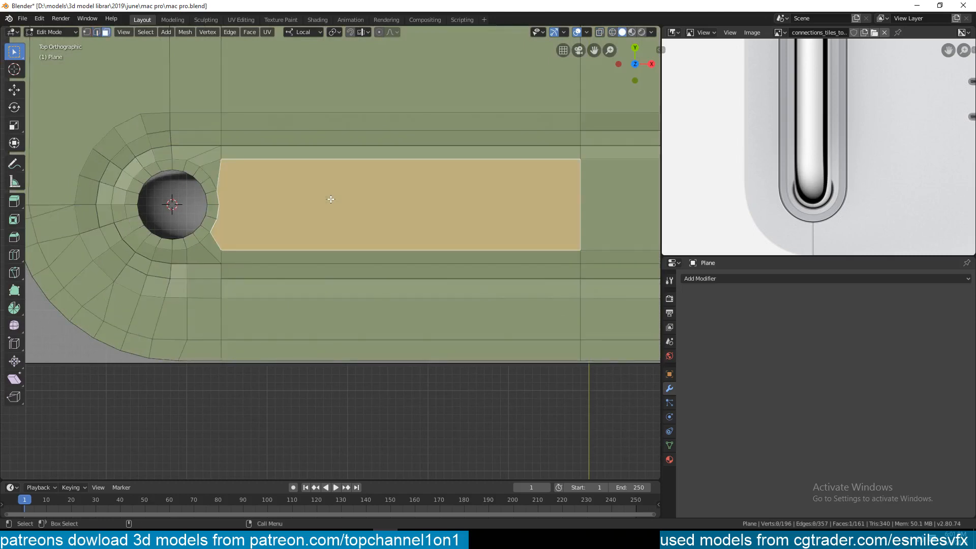
key("x")
left_click(330, 199)
Extrude the hole ring's two edges facing the slot about 0.047 m along X and merge their end vertices into one tip.
key("2")
left_click(222, 204)
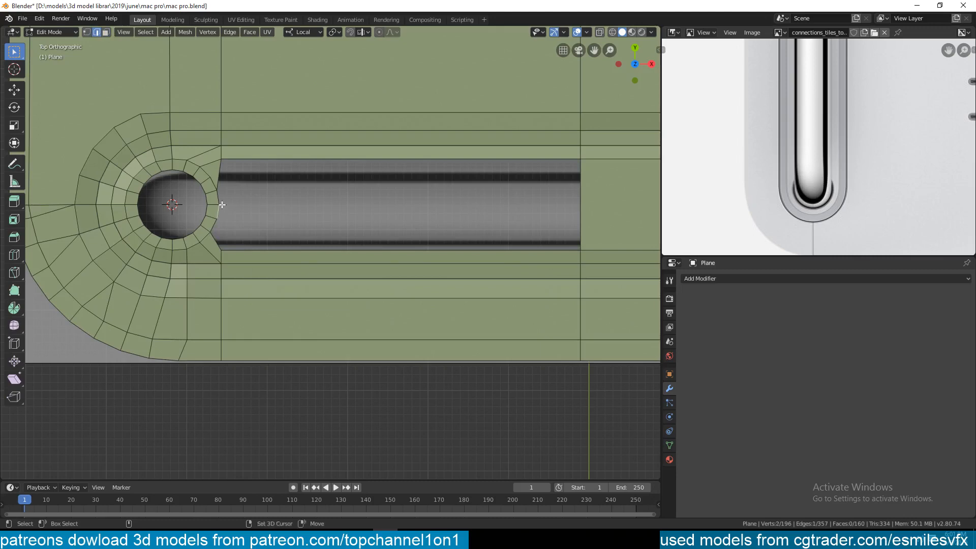
key("e")
key("x")
left_click(274, 202)
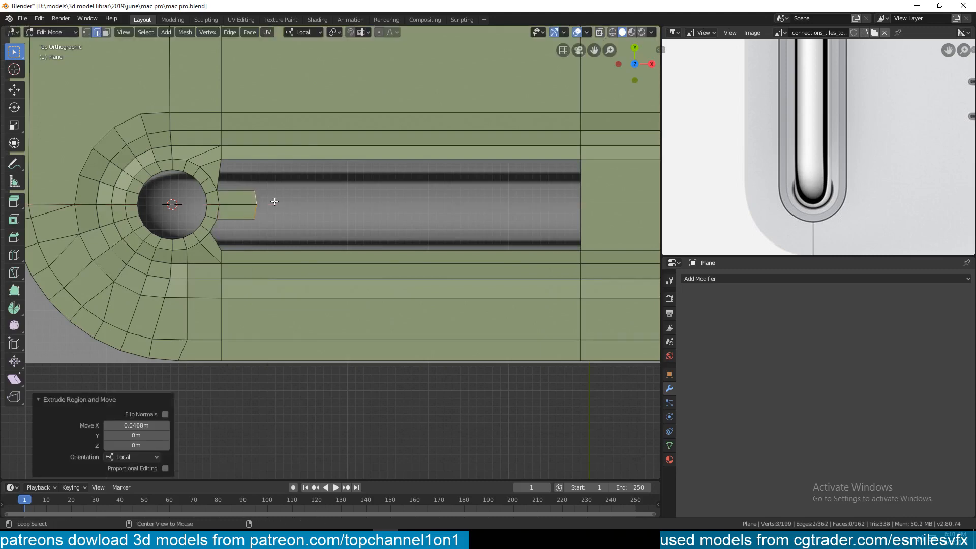
key("m")
left_click(277, 202)
key("1")
key("alt+a")
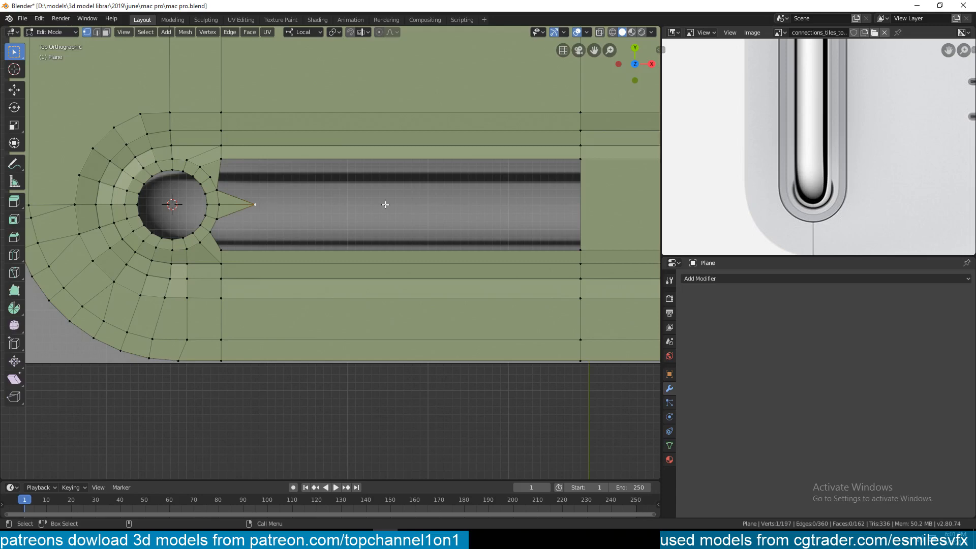
Delete all vertices of the panel half opposite the reworked handle hole, keeping the central vertices.
scroll(385, 205, "down", 11)
middle_click_drag(428, 203, 375, 245, "shift")
key("z")
left_click(209, 233)
key("alt+a")
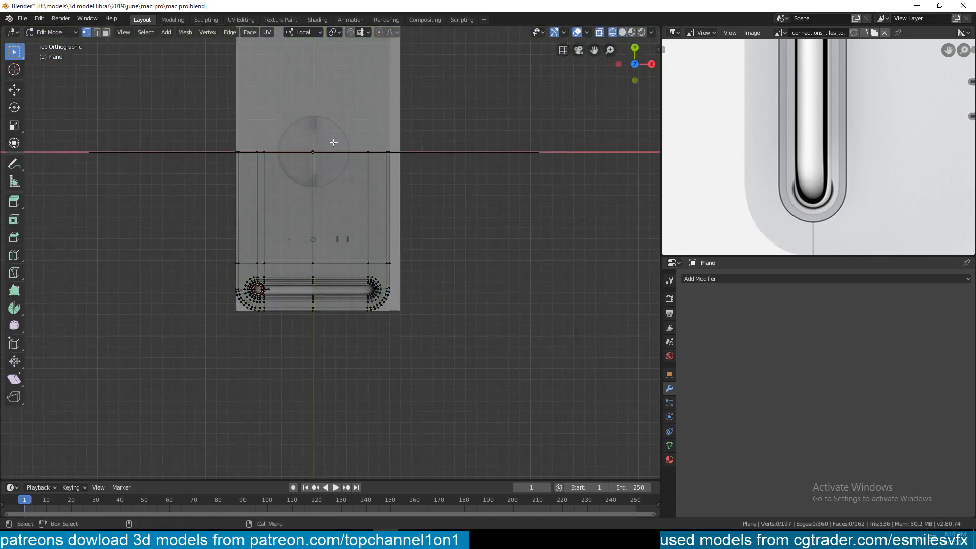
left_click_drag(330, 103, 503, 395)
key("x")
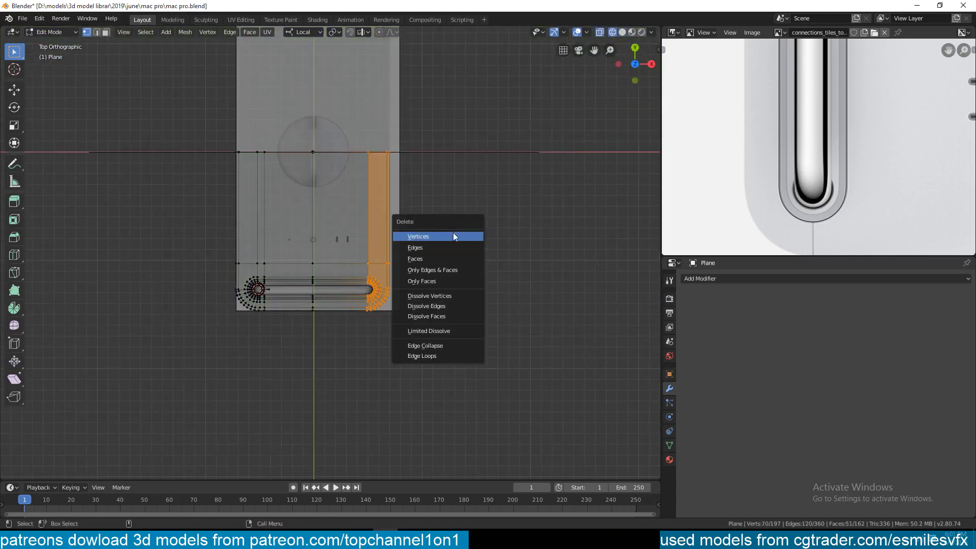
left_click(453, 233)
middle_click_drag(331, 273, 381, 241, "shift")
scroll(382, 241, "up", 9)
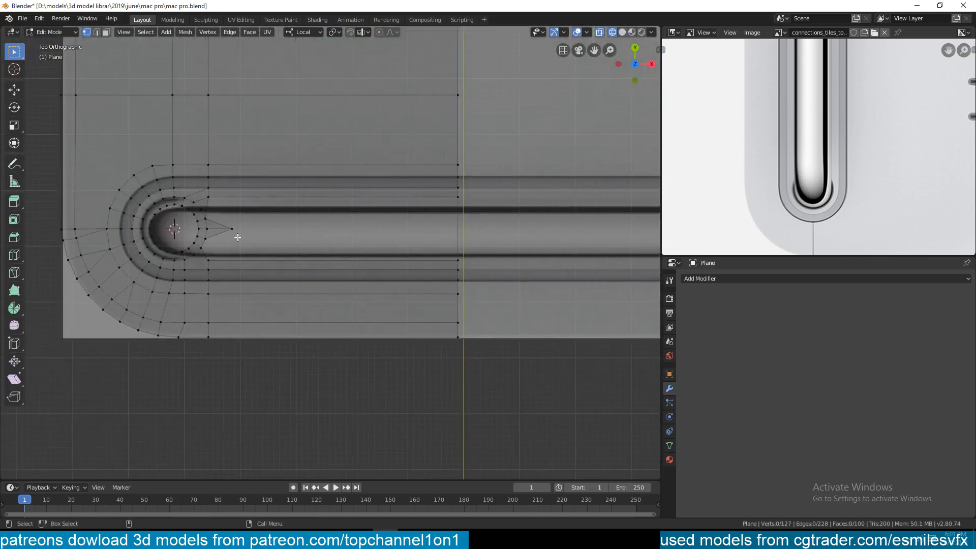
Extrude the tip vertex about 0.399 m along X to the panel's central edge.
key("e")
key("x")
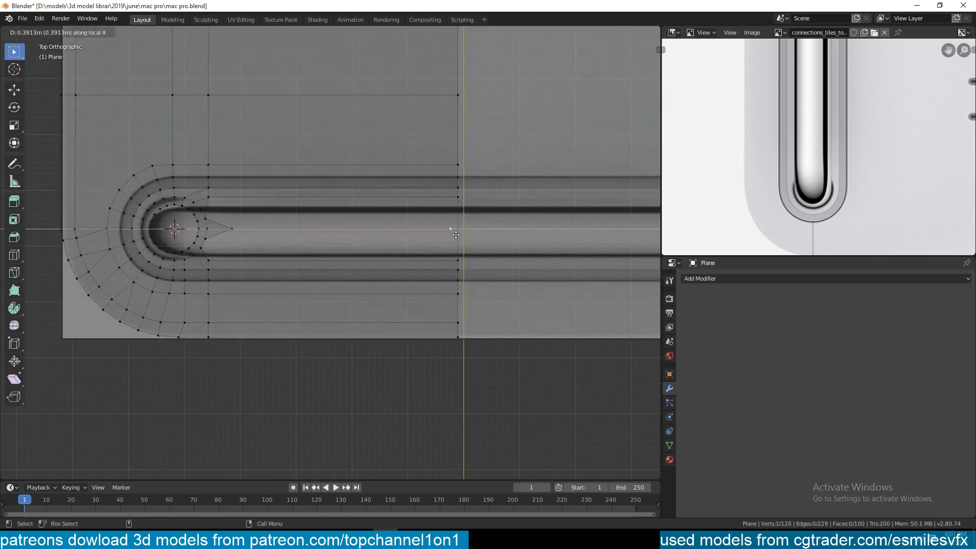
left_click(461, 235)
scroll(285, 265, "up", 3)
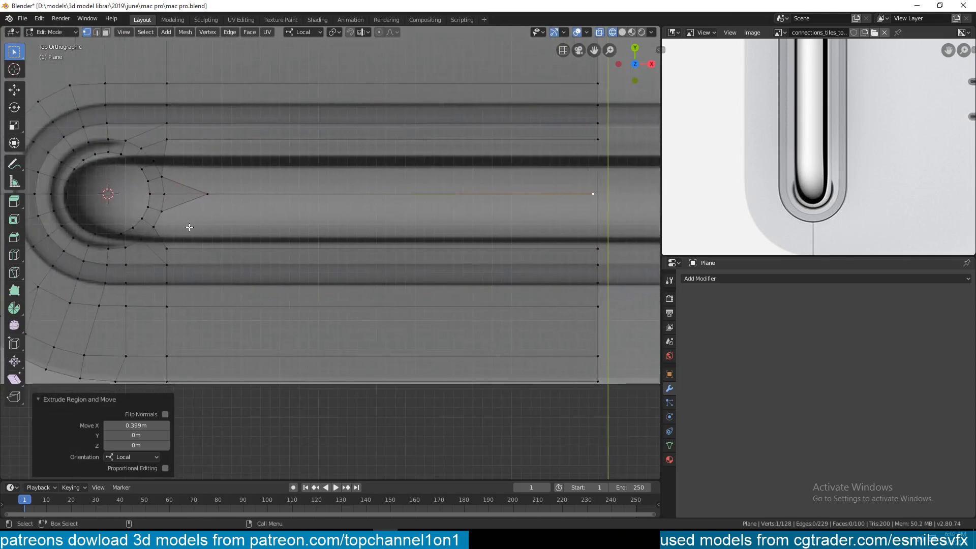
Fill a face between the tip triangle's lower edge and the adjacent slanted edge at the slot's lower corner.
key("2")
left_click(188, 200)
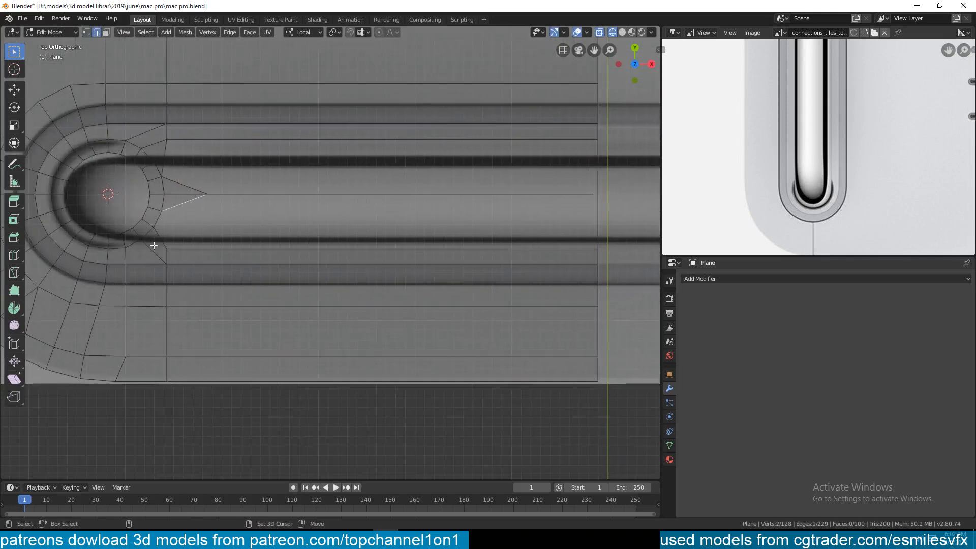
left_click(161, 237, "shift")
key("f")
middle_click_drag(188, 180, 193, 223, "shift")
key("alt+a")
Fill the matching face above the tip triangle, and dissolve the triangle's middle edge.
key("z")
left_click(176, 197)
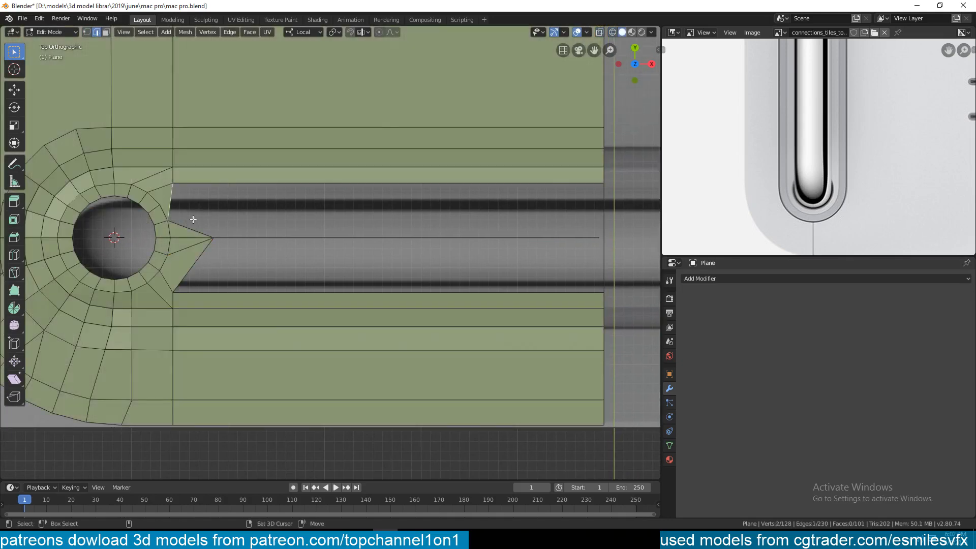
left_click(193, 229, "shift")
key("f")
key("alt+a")
mouse_move(224, 254)
middle_mouse_down("shift")
mouse_move(229, 235)
mouse_move(212, 249)
middle_mouse_up("shift")
left_click(191, 220)
key("ctrl+x")
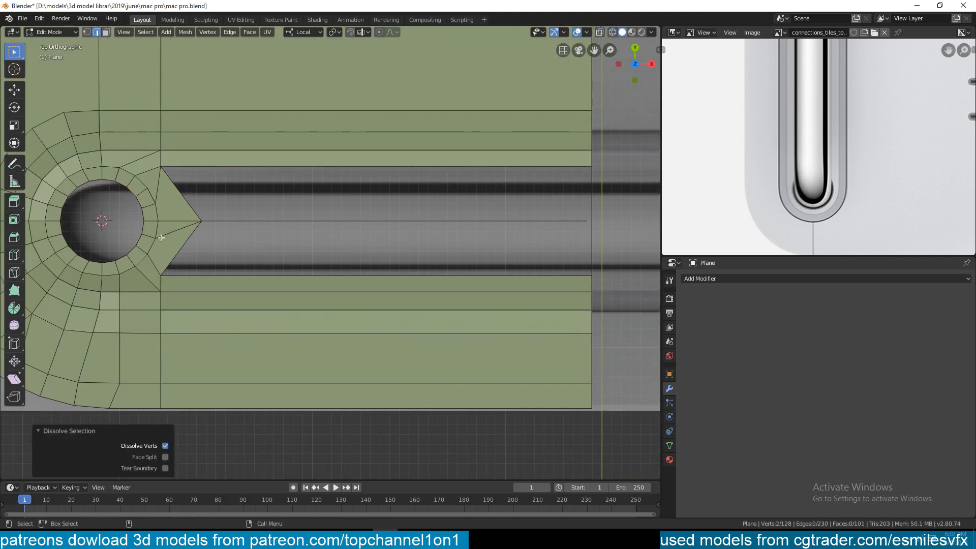
Fill the open slot with two long faces, one above and one below the extruded centre edge.
scroll(204, 248, "down", 6)
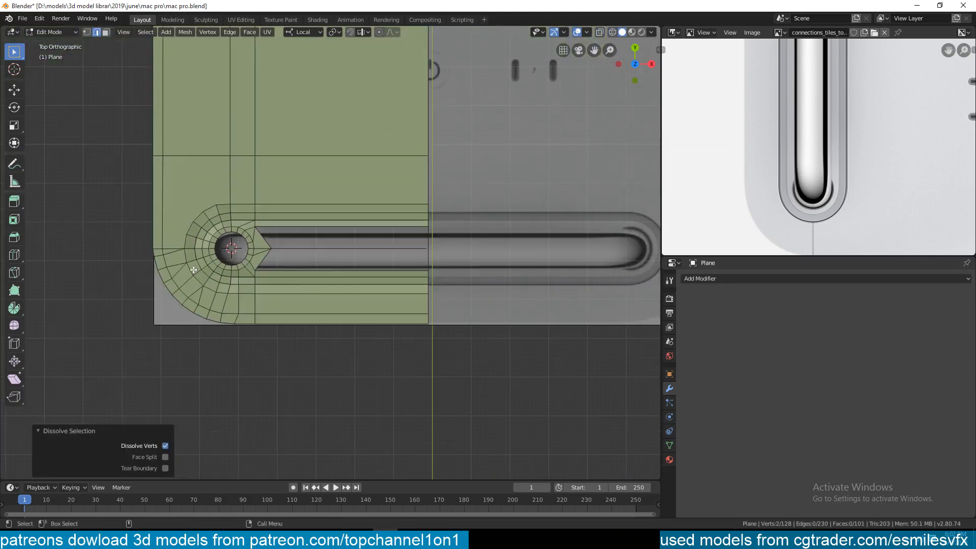
scroll(264, 253, "up", 3)
left_click(309, 251)
left_click(328, 219, "shift")
key("f")
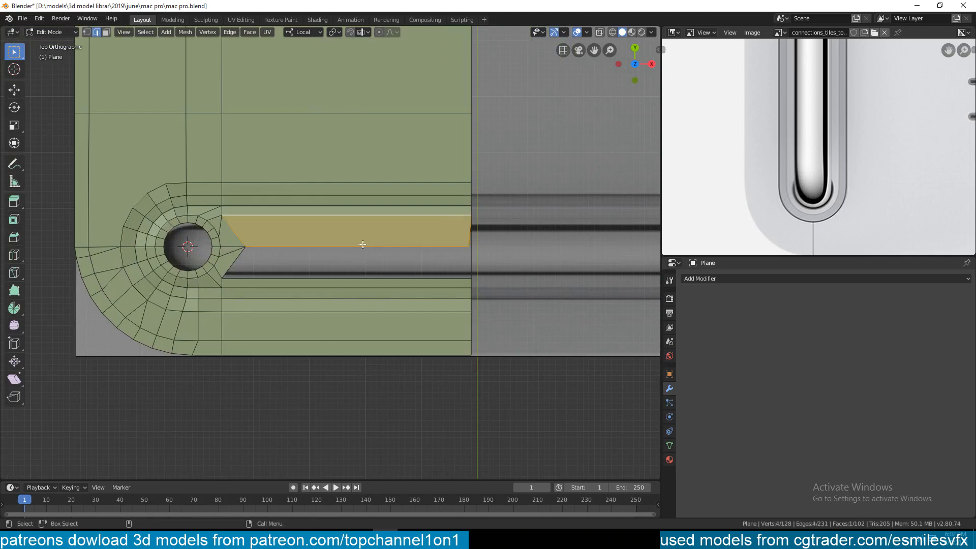
left_click(363, 244)
left_click(366, 269, "shift")
key("f")
Delete the leftover edge across the slot's open end and flatten the panel's central edge line along X.
left_click(479, 240)
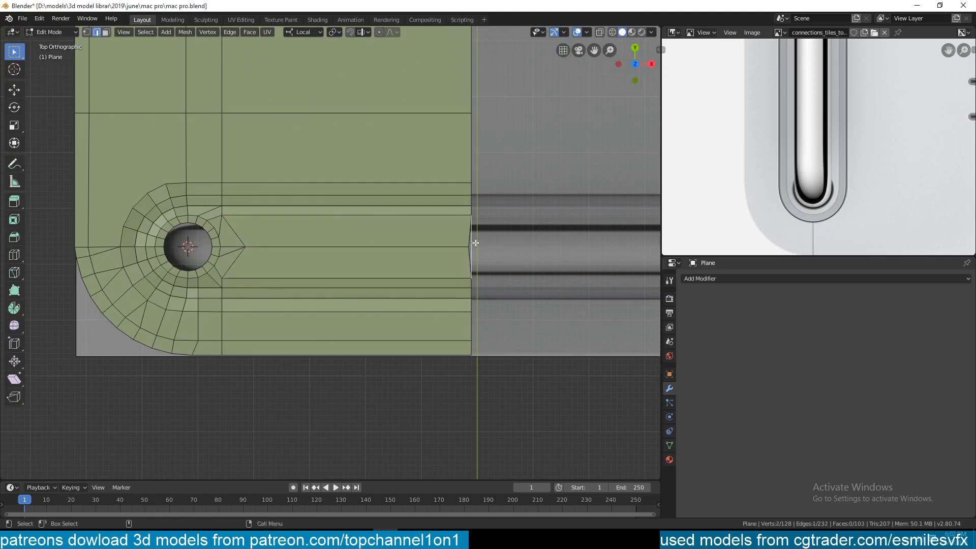
key("x")
left_click(476, 253)
left_click(472, 237, "alt")
key("s")
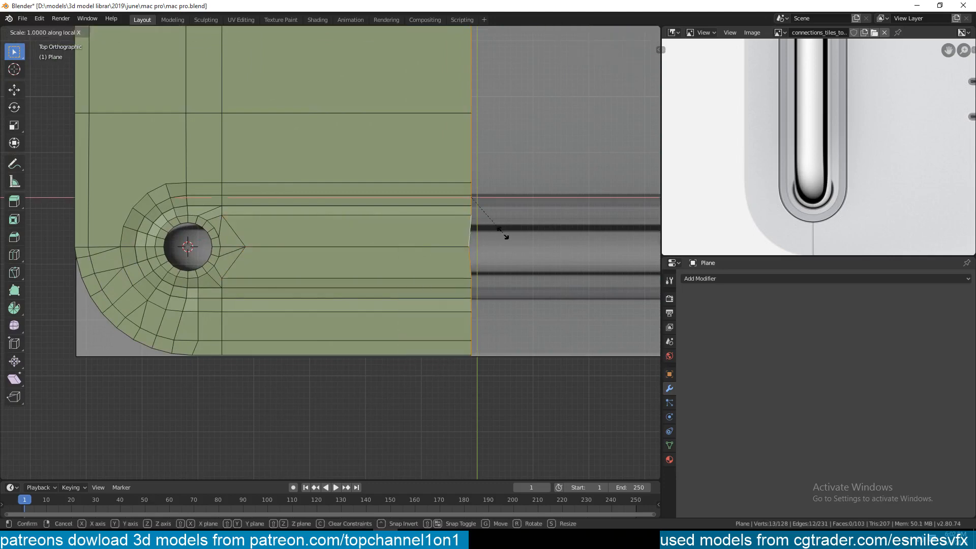
left_click(505, 235)
Add a Mirror modifier on the X axis to the panel and enable Clipping.
key("Tab")
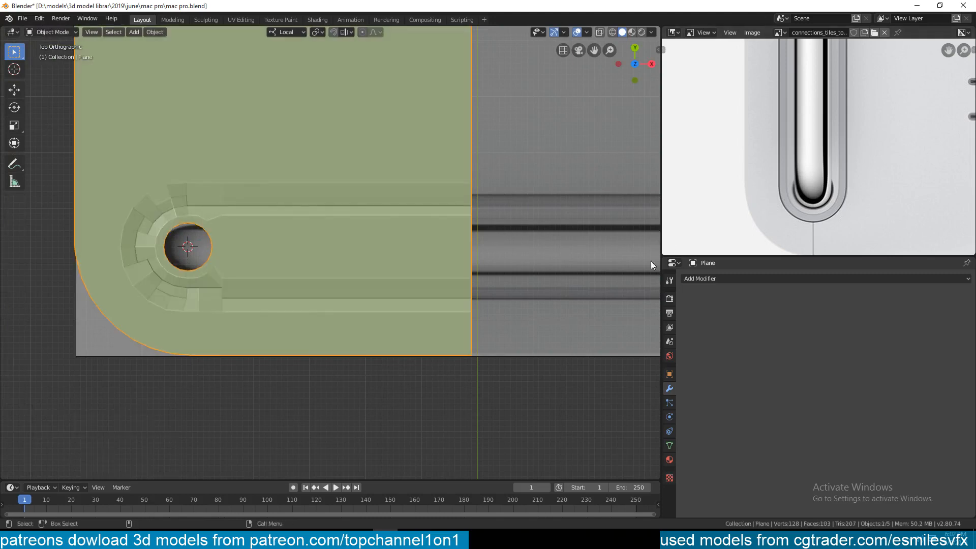
left_click(771, 278)
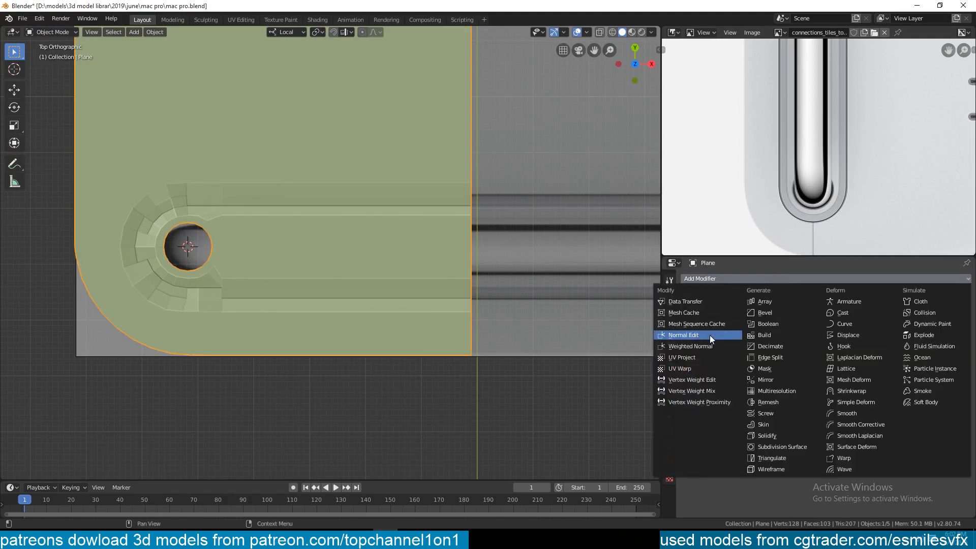
left_click(782, 380)
scroll(551, 305, "down", 4)
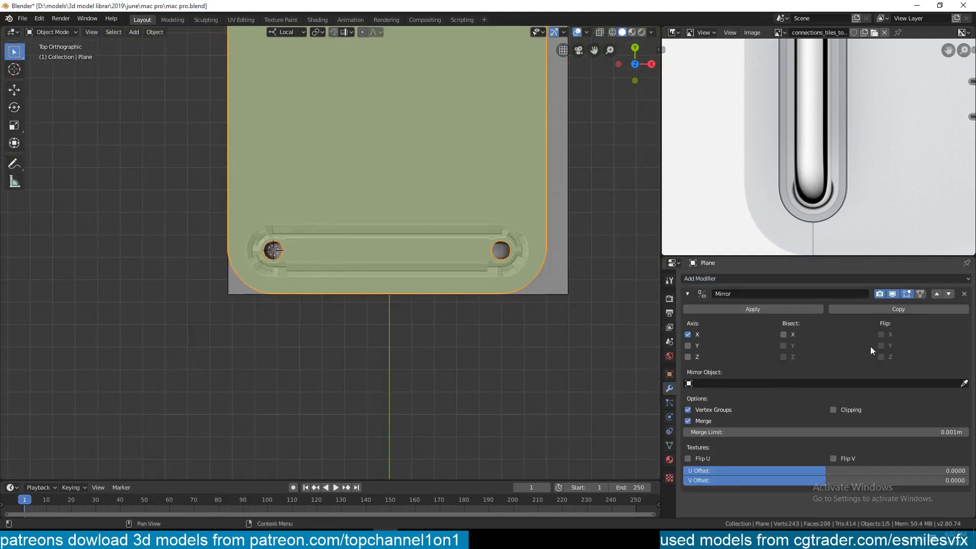
left_click(833, 410)
key("Tab")
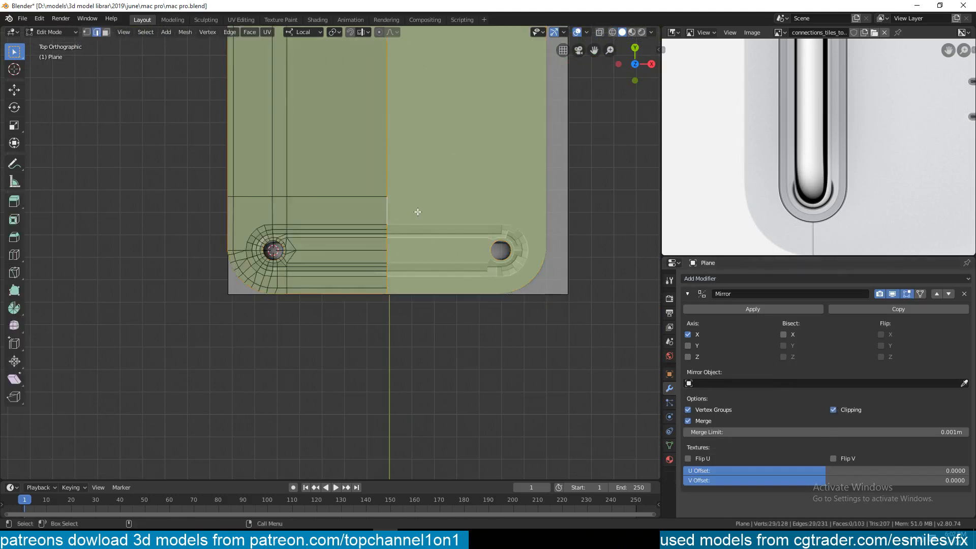
key("g")
key("y")
key("x")
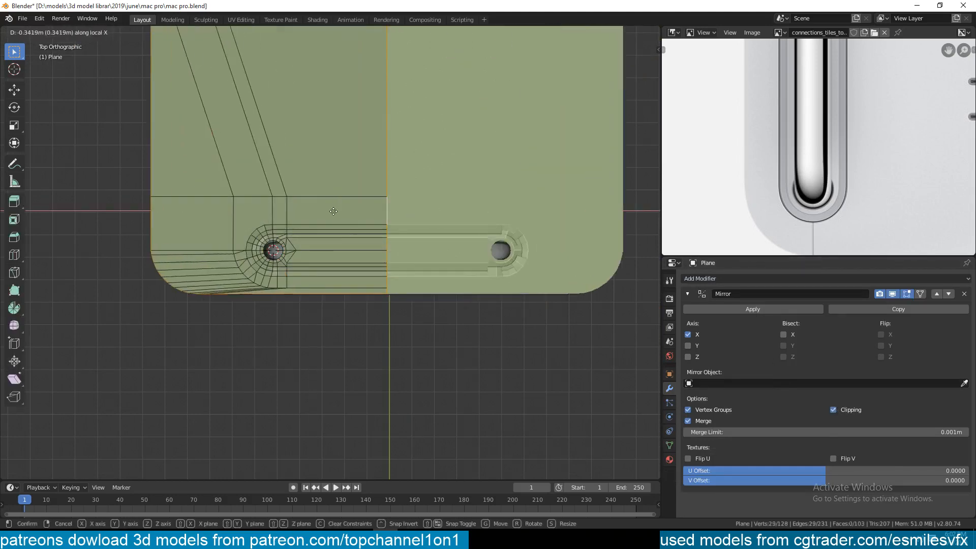
right_click(320, 212)
right_click(319, 212)
Box-select only the central vertices and move them along X onto the mirror plane to close the seam.
key("1")
key("shift+z")
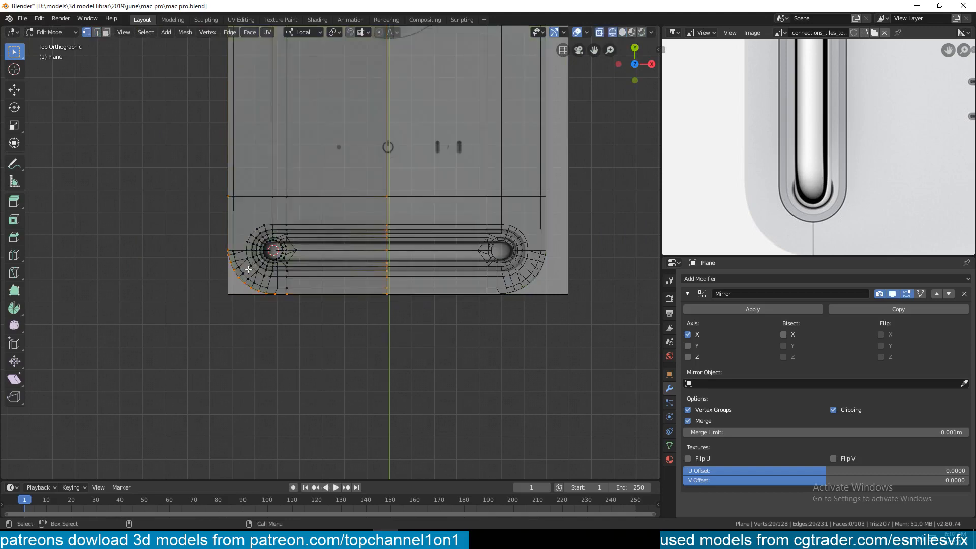
key("alt+a")
scroll(397, 260, "down", 7)
middle_click_drag(396, 259, 394, 290, "shift")
key("b")
left_click_drag(333, 136, 348, 308)
key("g")
key("x")
left_click(494, 199)
key("Tab")
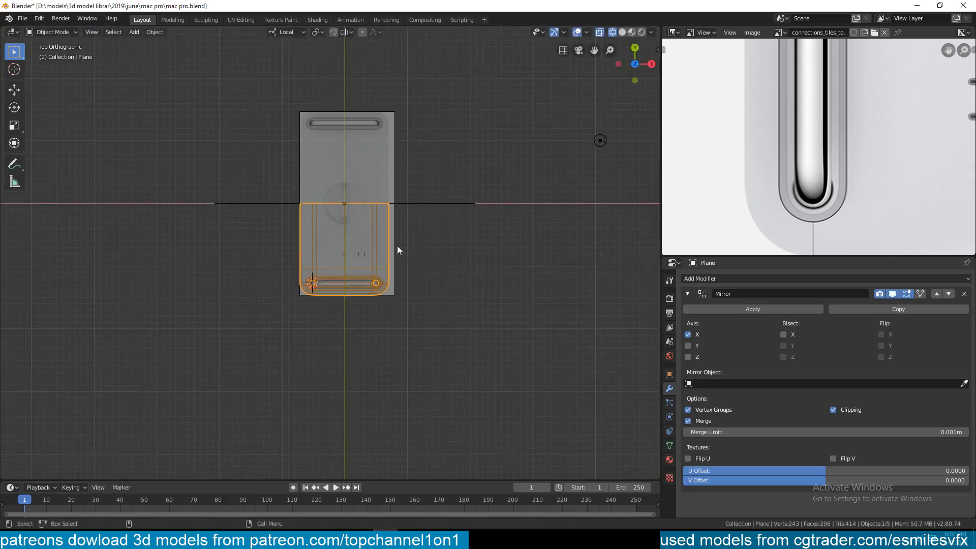
Flatten the whole panel mesh to one height by scaling all its vertices to 0 along Z.
key("shift+z")
scroll(331, 232, "up", 6)
scroll(367, 236, "down", 5)
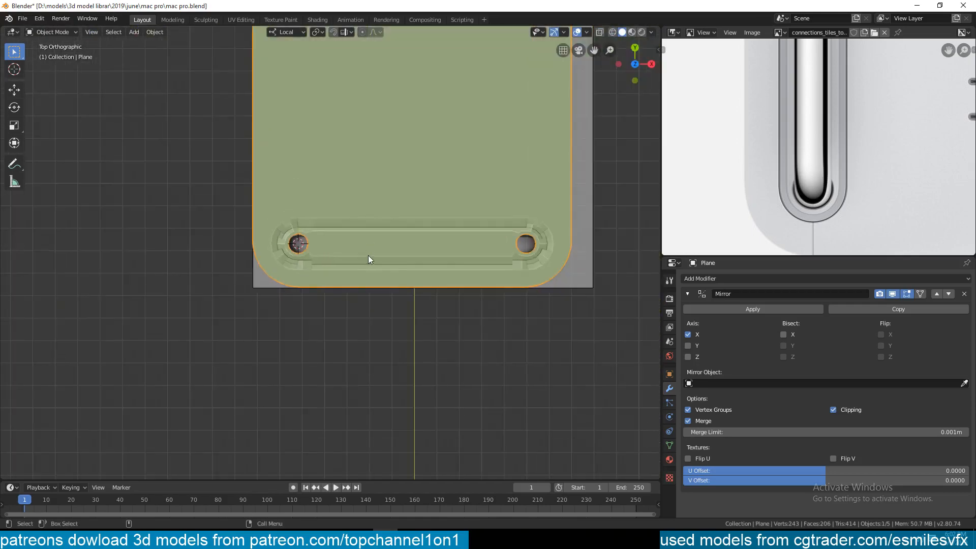
middle_click_drag(367, 255, 407, 180)
scroll(397, 215, "up", 6)
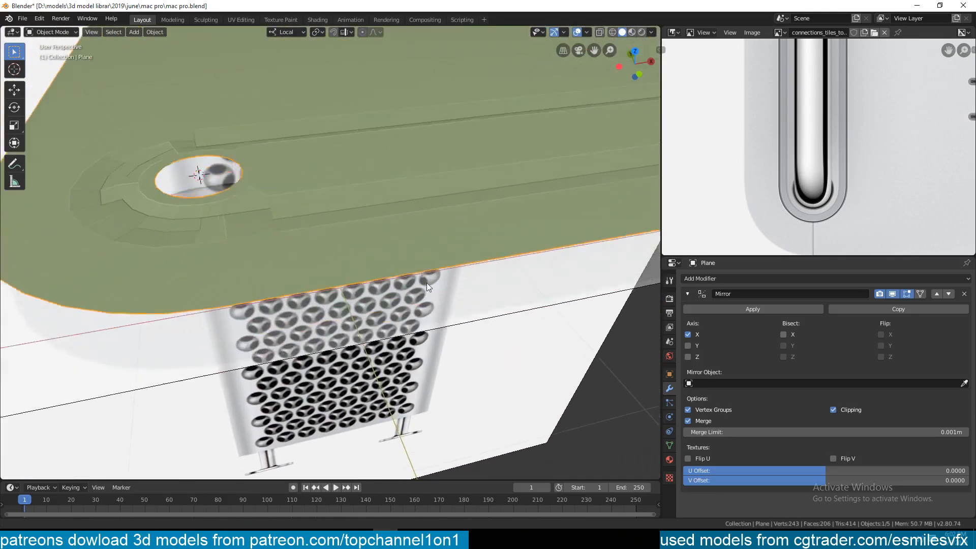
key("Tab")
middle_click_drag(282, 238, 389, 292, "shift")
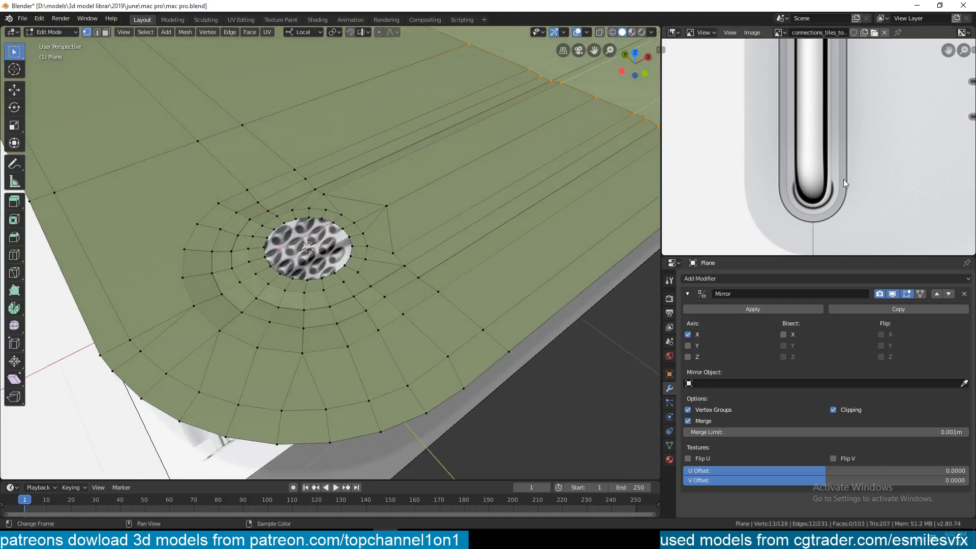
middle_click_drag(464, 267, 454, 274)
key("KP_1")
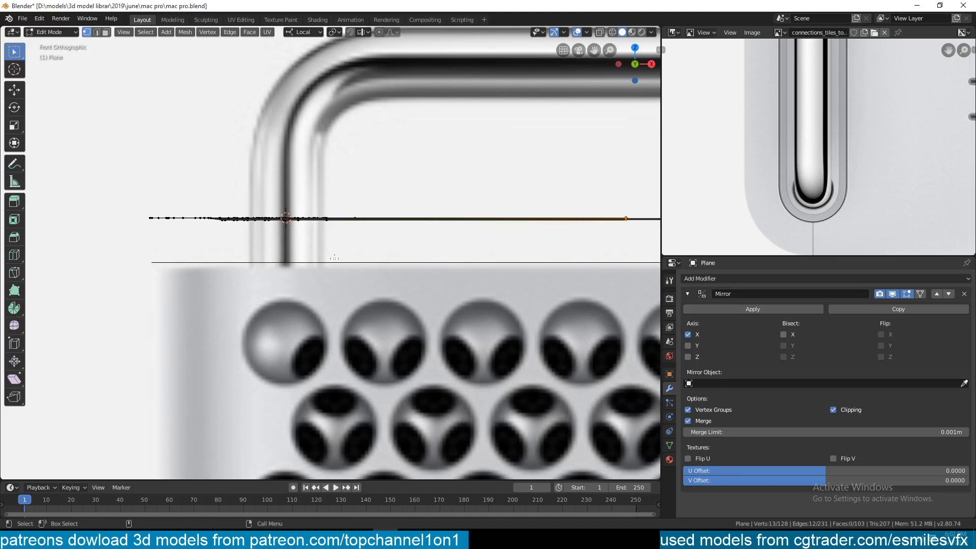
key("a")
key("s")
key("z")
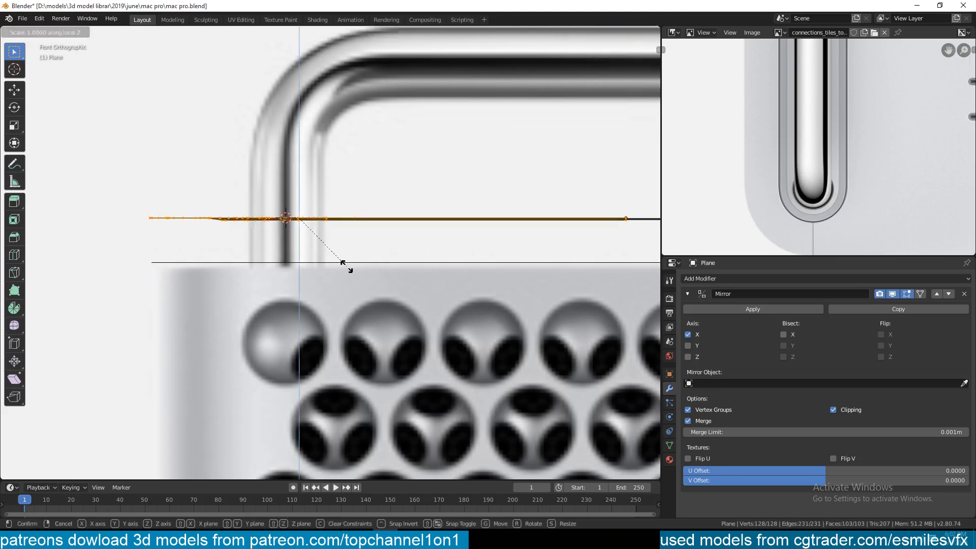
key("0")
key("Return")
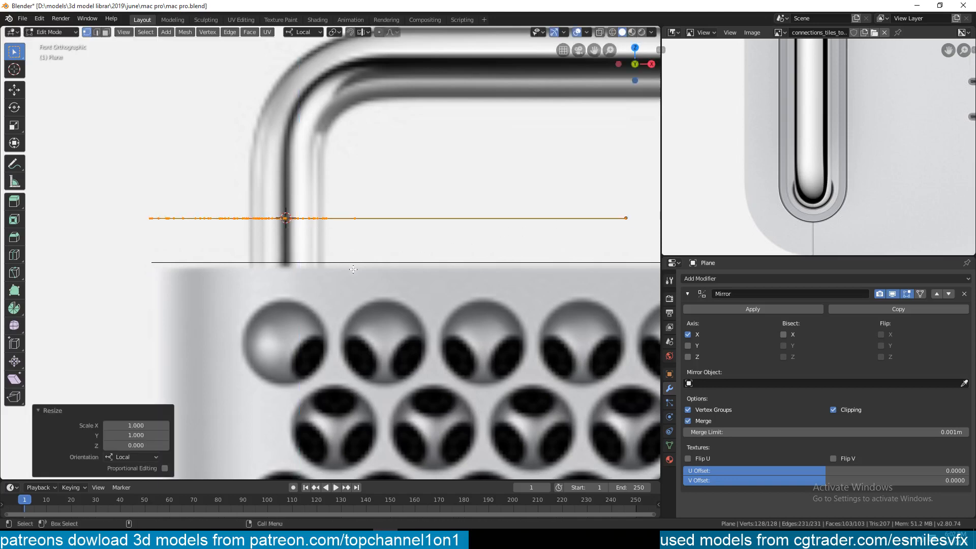
Merge all of the panel's vertices by distance, using 0.005 m, and clear the selection.
key("KP_7")
right_click(350, 282)
mouse_move(350, 282)
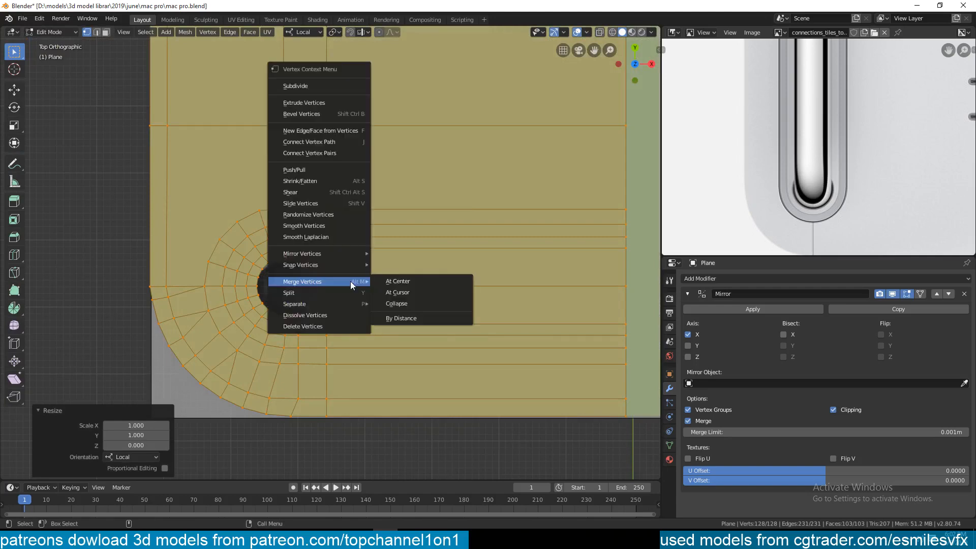
left_click(427, 319)
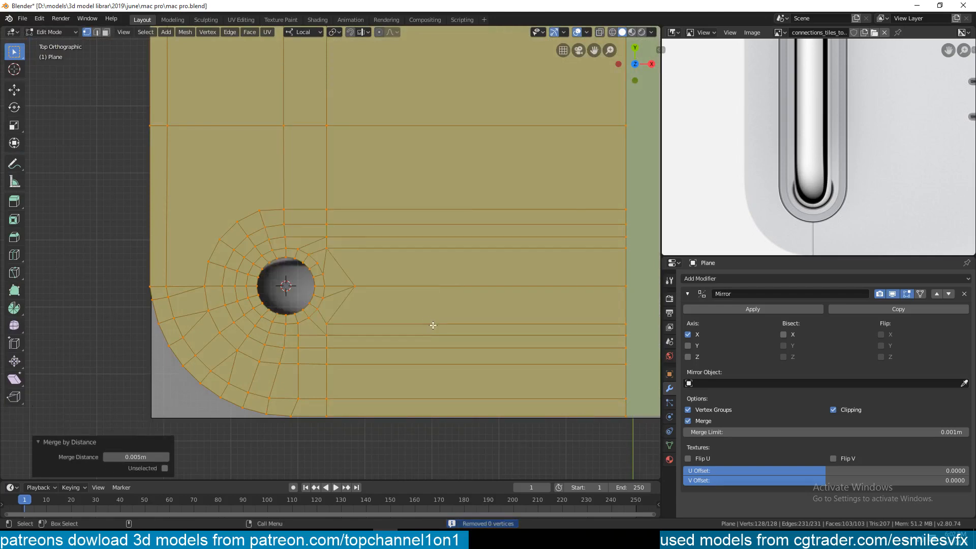
middle_click_drag(355, 320, 396, 259)
key("alt+a")
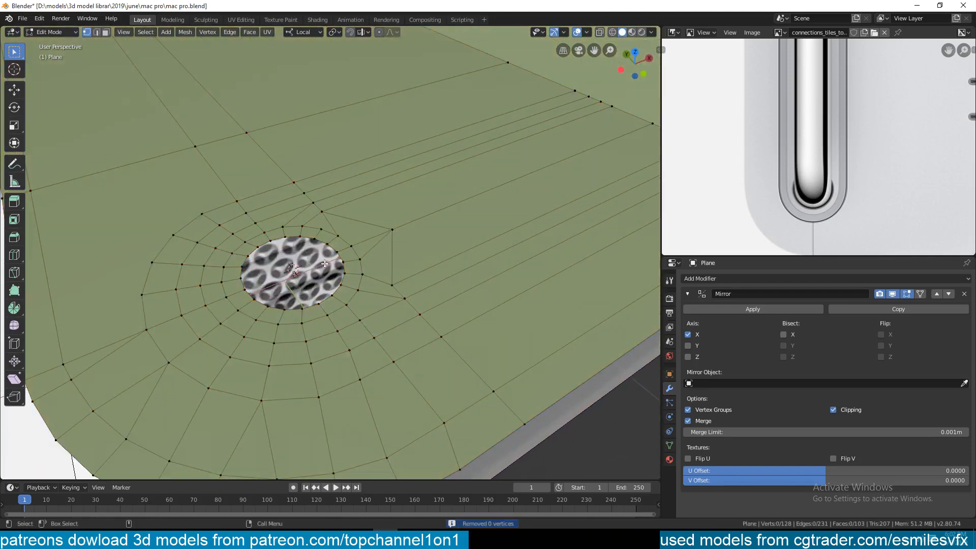
Connect the two upper-left vertices of the outer ring around the handle hole to the nearby vertices on the horizontal edge above them.
middle_click_drag(327, 264, 393, 263, "shift")
scroll(394, 264, "down", 4)
key("KP_7")
scroll(342, 268, "up", 3)
middle_click_drag(284, 226, 299, 263, "shift")
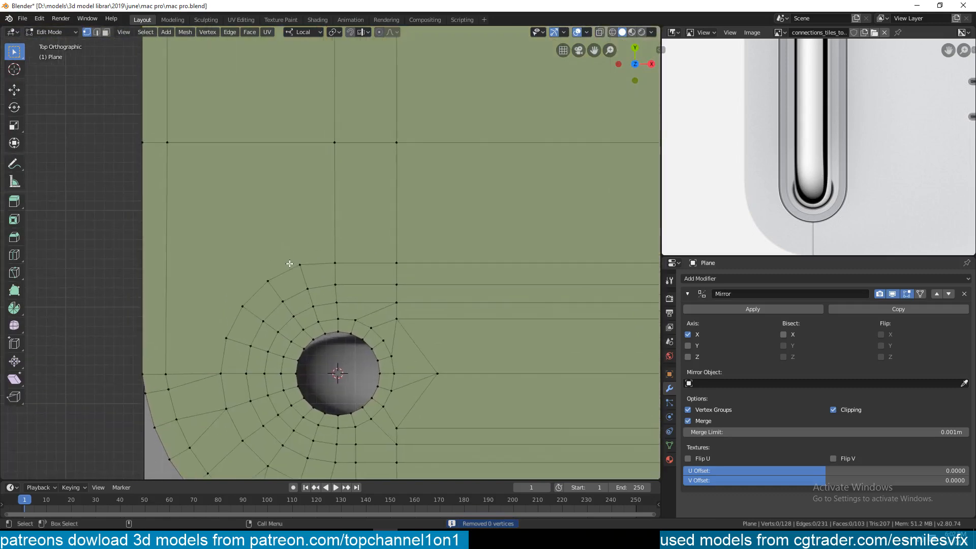
left_click(299, 264)
left_click(334, 143, "shift")
key("j")
left_click(268, 281)
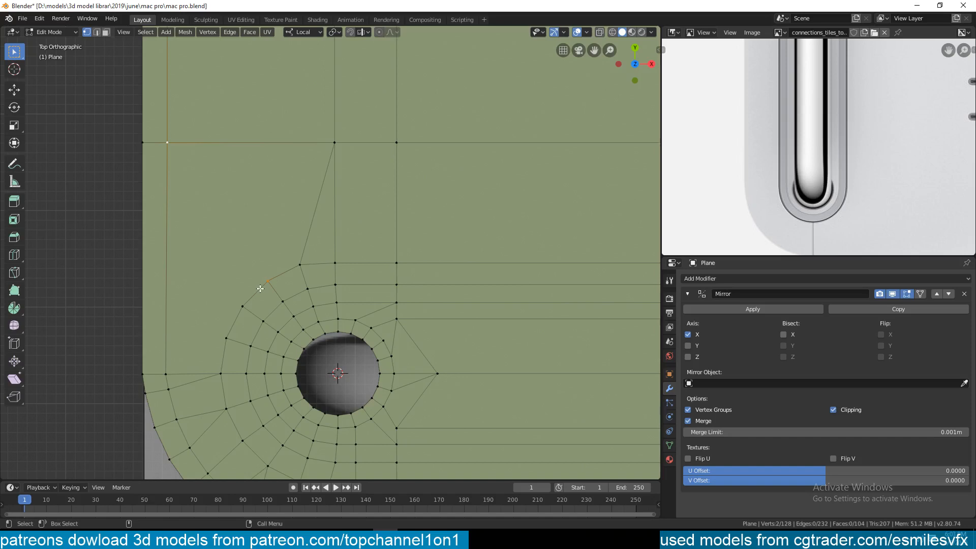
key("alt+a")
middle_click_drag(252, 286, 332, 246, "shift")
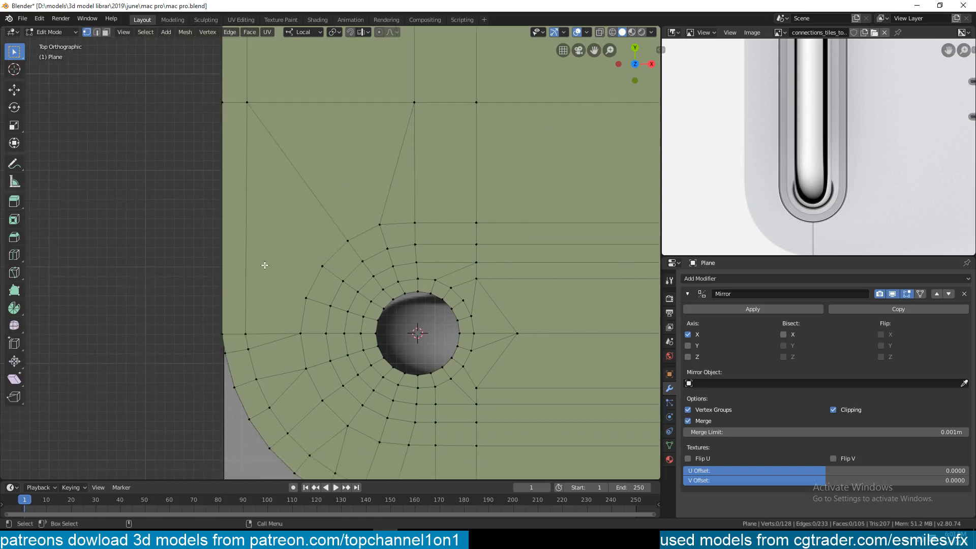
Add two loop cuts across the narrow strip along the panel's side edge and connect the lower cut to the hole's outer ring.
key("ctrl+r")
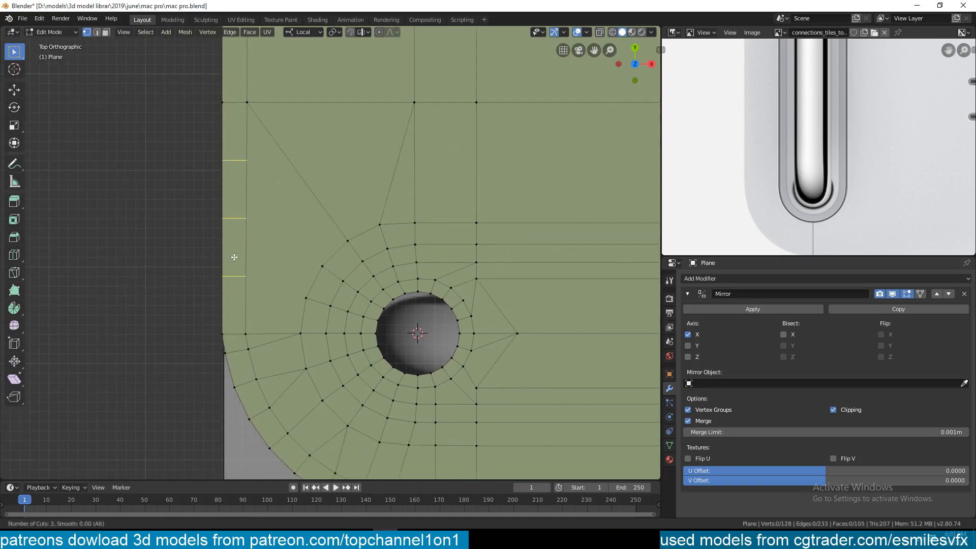
left_click(234, 257)
left_click(234, 256)
left_click(248, 258)
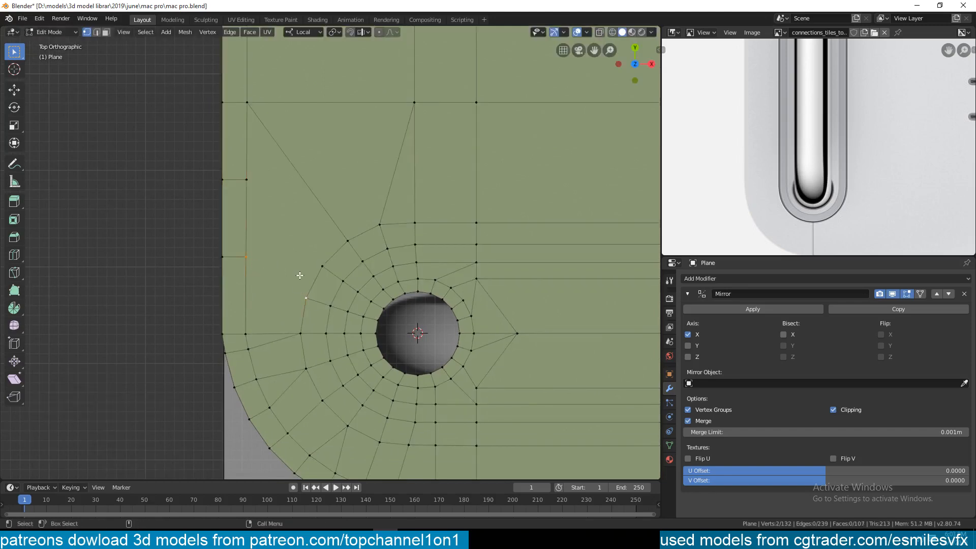
left_click(249, 321, "shift")
left_click(251, 252, "shift")
key("alt+a")
middle_click_drag(306, 288, 307, 231, "shift")
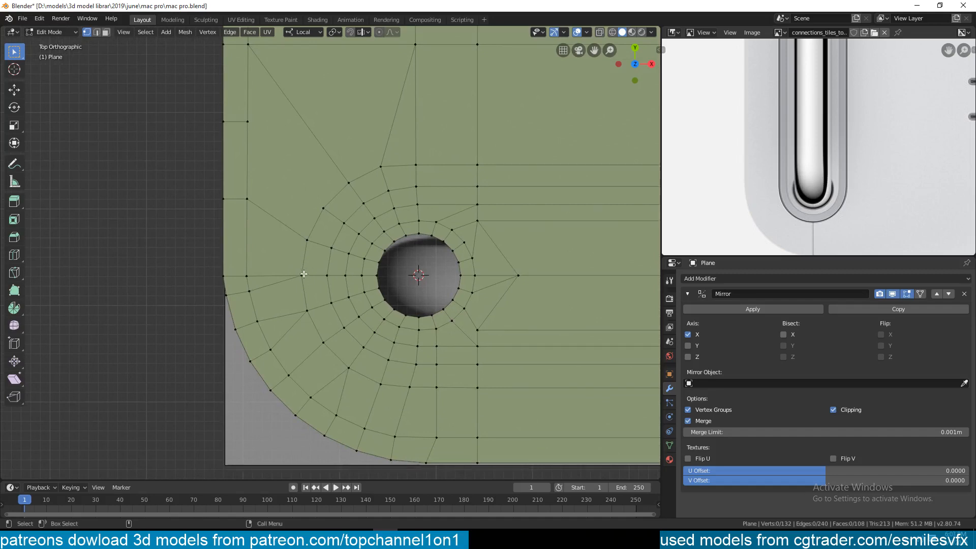
Select the vertex path along the panel's straight outer side edge and move it slightly inwards along X.
middle_click_drag(293, 266, 309, 339, "shift")
scroll(301, 294, "down", 2)
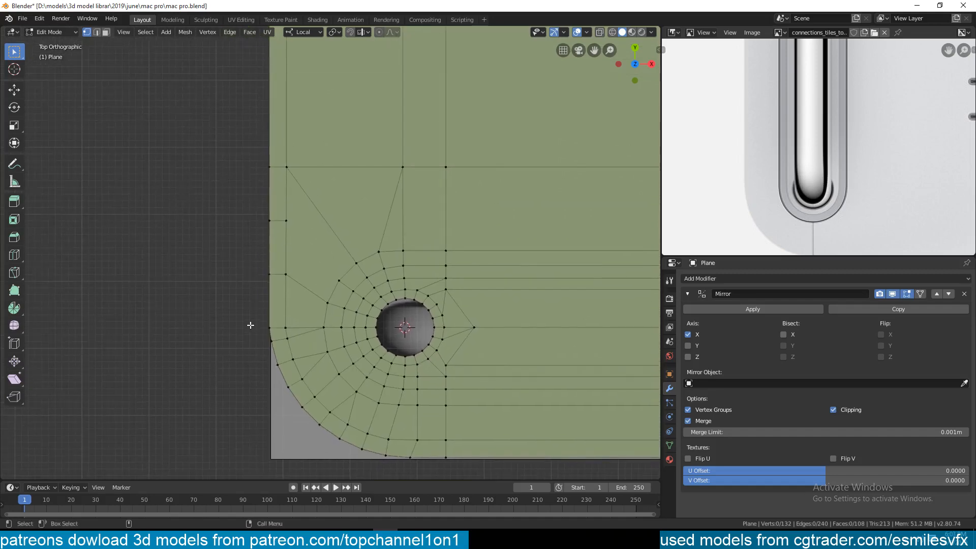
left_click(257, 318)
middle_click_drag(284, 251, 293, 340, "shift")
scroll(296, 323, "down", 9)
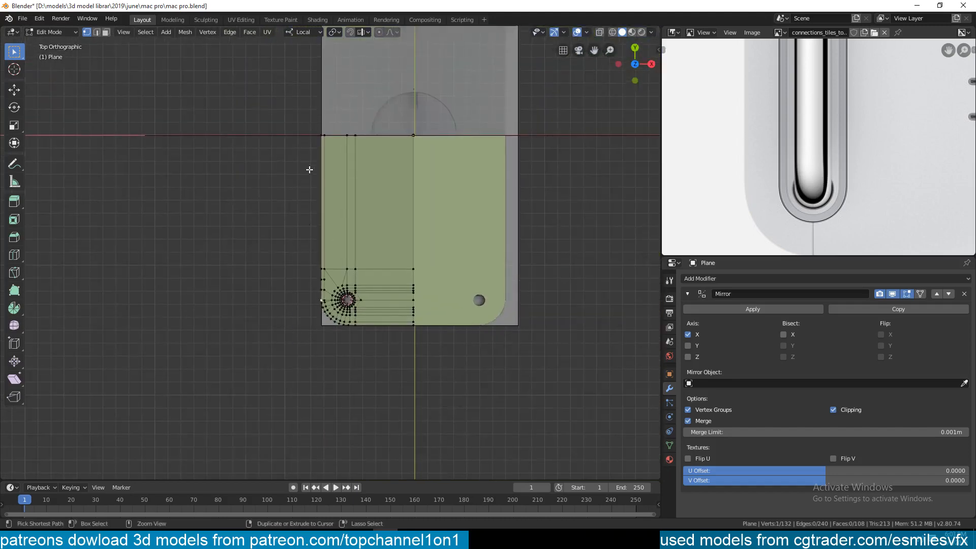
left_click(323, 135, "ctrl")
scroll(331, 256, "up", 8)
middle_click_drag(351, 326, 329, 141, "shift")
scroll(330, 254, "up", 3)
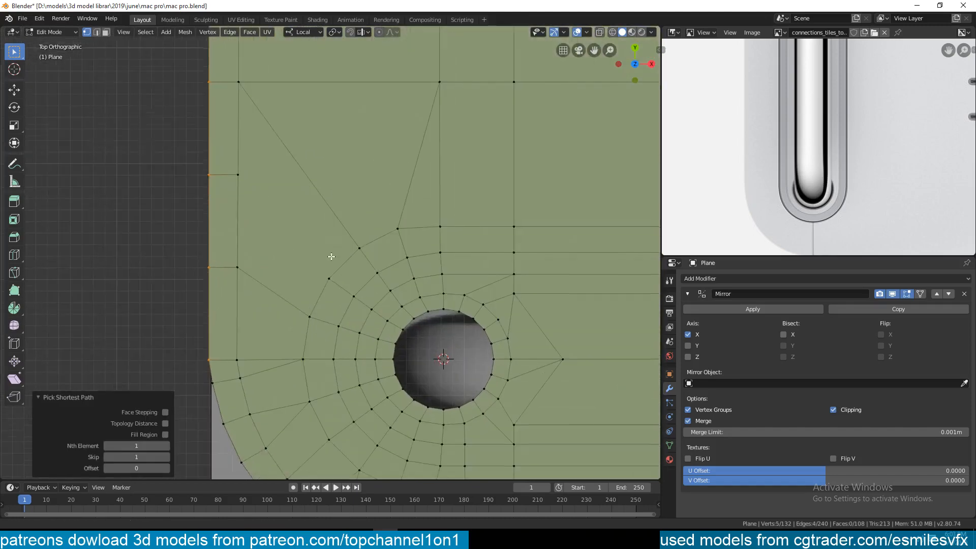
middle_click_drag(331, 259, 335, 236, "shift")
key("g")
key("x")
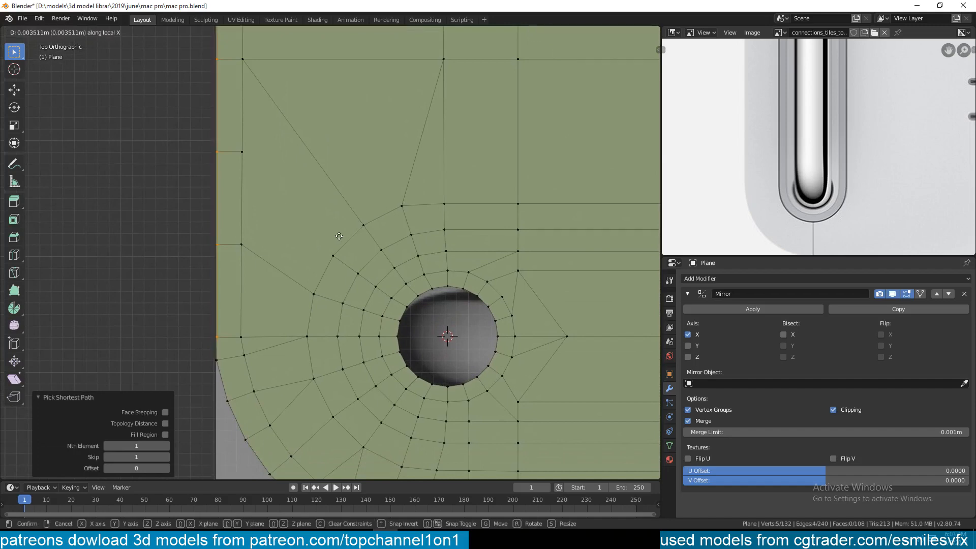
left_click(335, 237)
Pivoting on the 3D cursor, rotate the two vertices at the start of the rounded corner by -1.35° and scale them to 0.995.
left_click(244, 355)
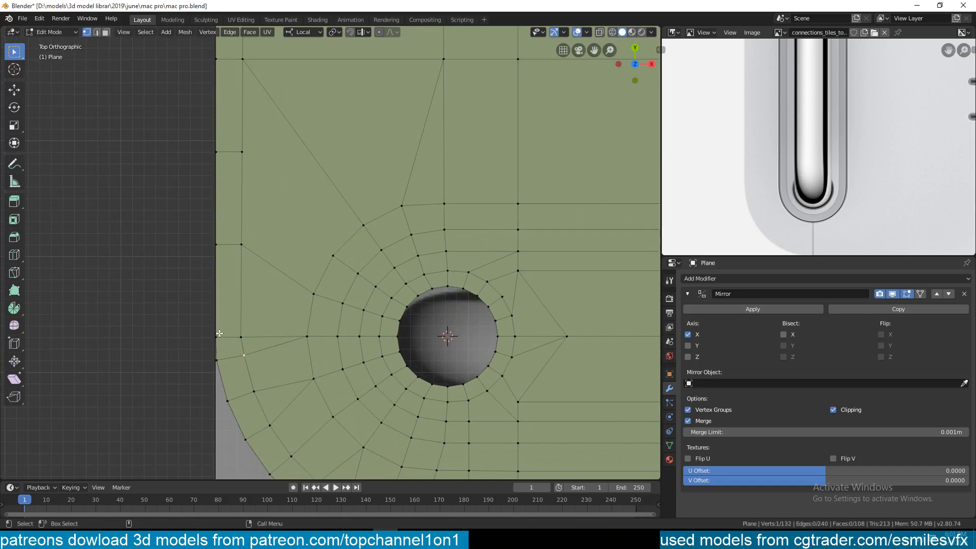
left_click(217, 360, "shift")
key("period")
left_click(423, 355)
key("r")
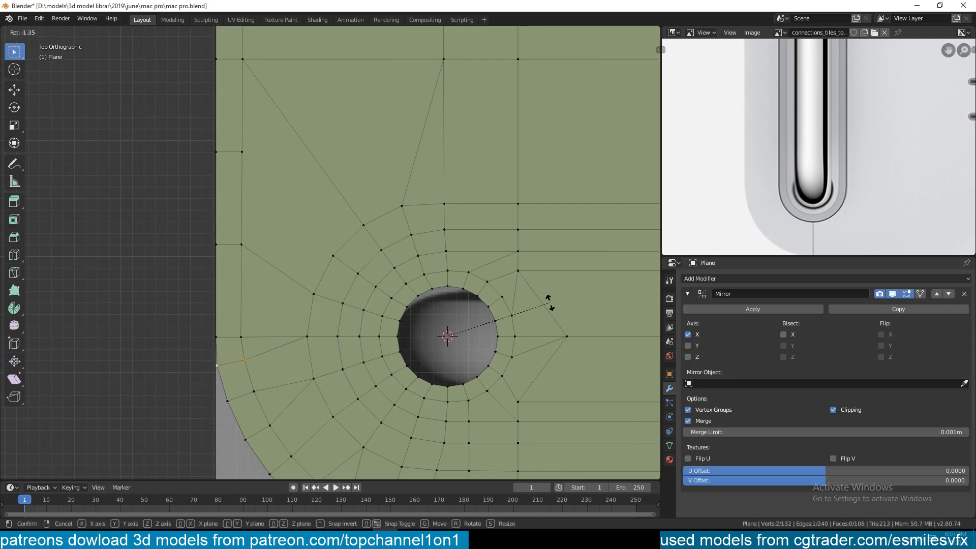
left_click(549, 303)
key("s")
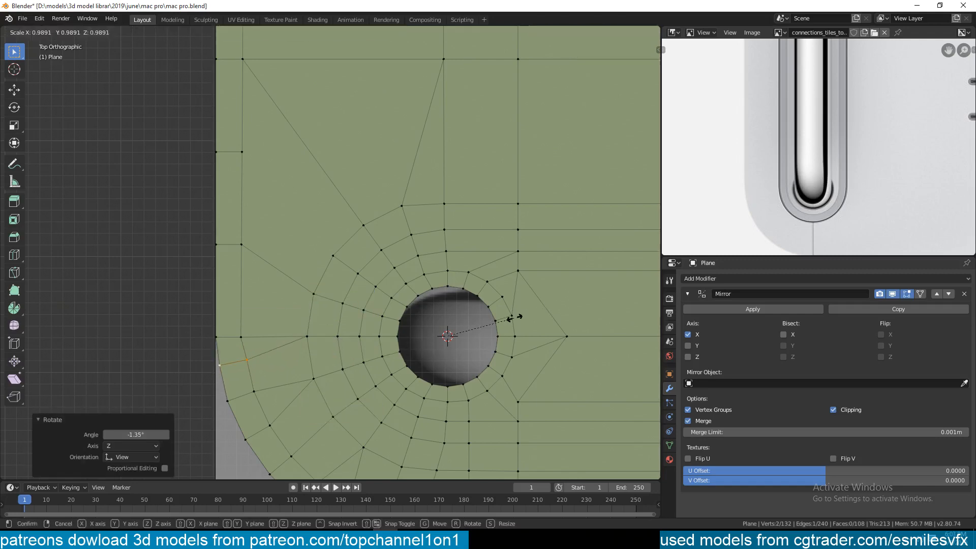
left_click(515, 317)
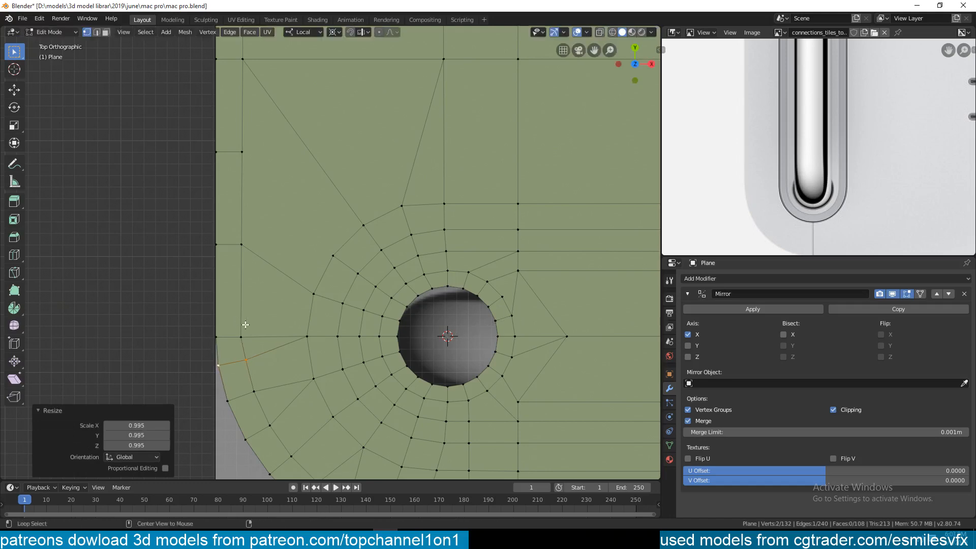
Connect the remaining upper-left vertex of the hole's outer ring to the upper loop cut on the side strip.
key("alt+a")
scroll(315, 307, "down", 2)
left_click(338, 262)
left_click(288, 181, "shift")
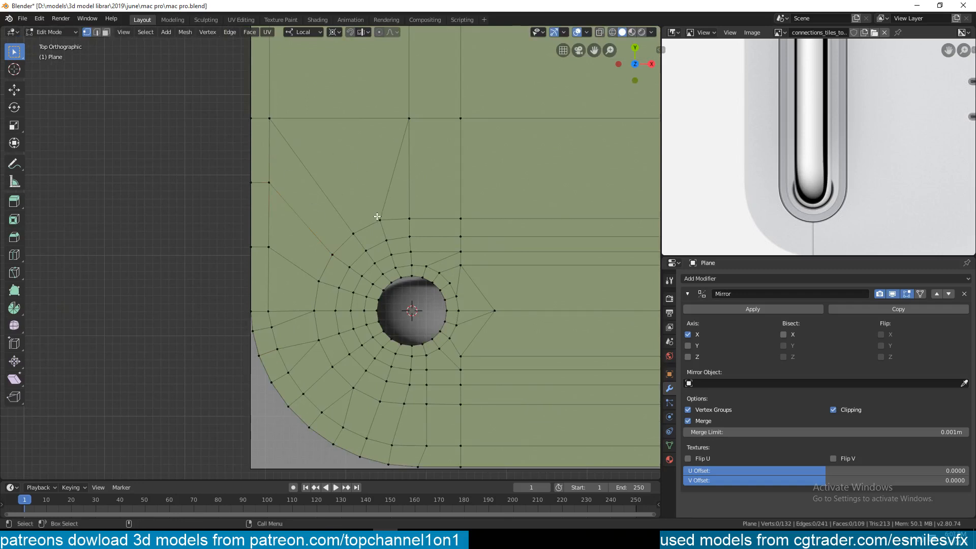
Check the mirrored panel in Object Mode, return to Edit Mode and save the file.
scroll(446, 255, "down", 5)
key("Tab")
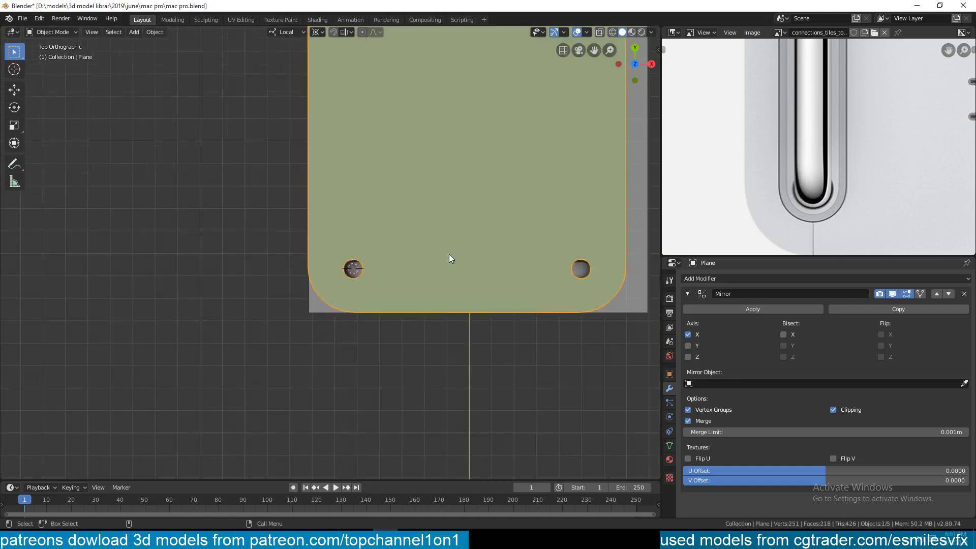
middle_click_drag(450, 254, 372, 239, "shift")
scroll(374, 267, "up", 2)
key("Tab")
scroll(321, 266, "up", 2)
key("ctrl+s")
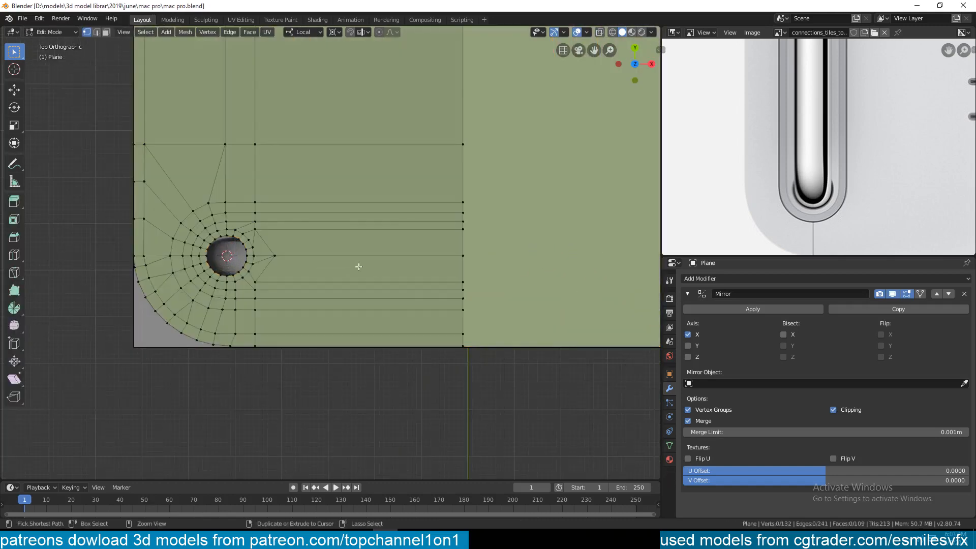
Using the wireframe reference, select the face loop along the slot's groove and extrude it 0.00989 m down into the panel.
left_click(225, 207, "alt")
key("z")
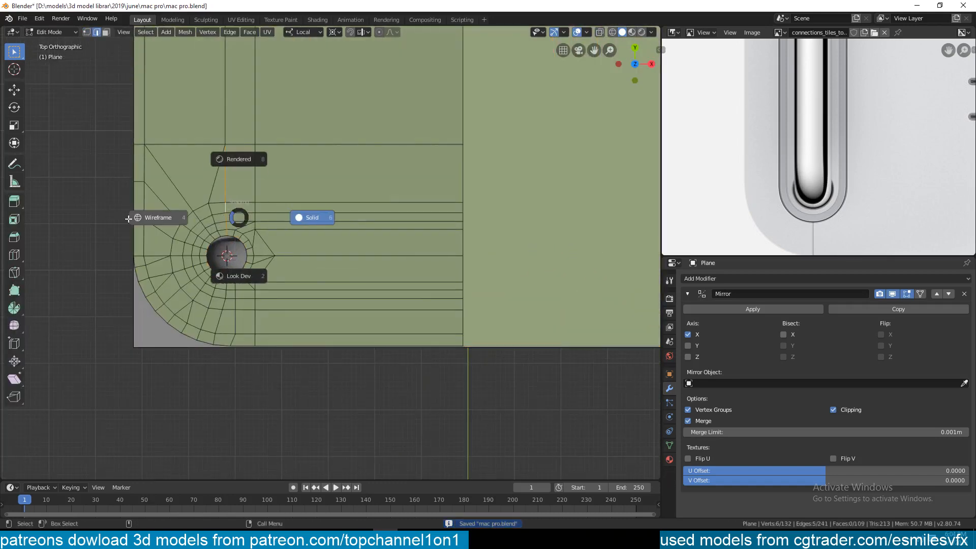
left_click(153, 217)
key("3")
left_click(219, 218, "alt")
left_click(216, 220, "alt")
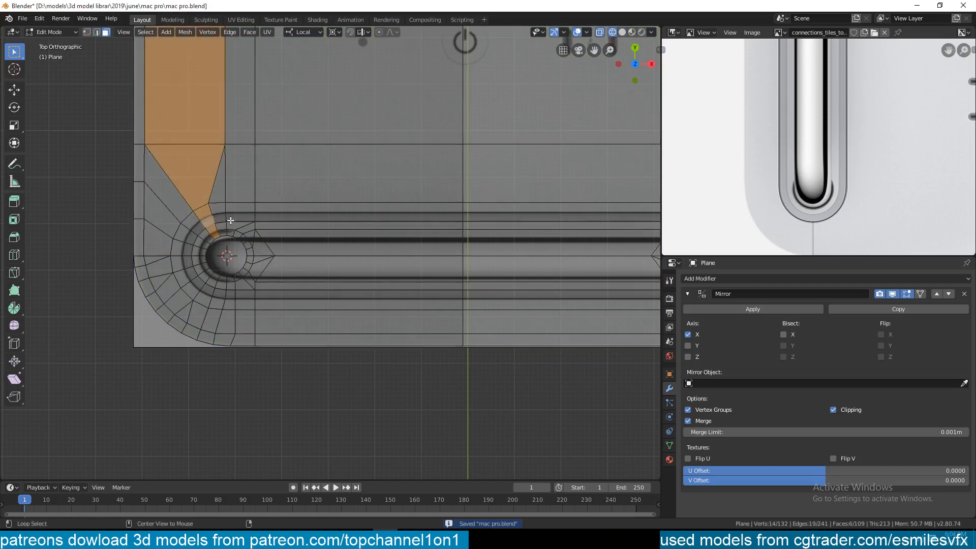
left_click(226, 219, "alt")
left_click(225, 217, "alt")
left_click(225, 217, "alt")
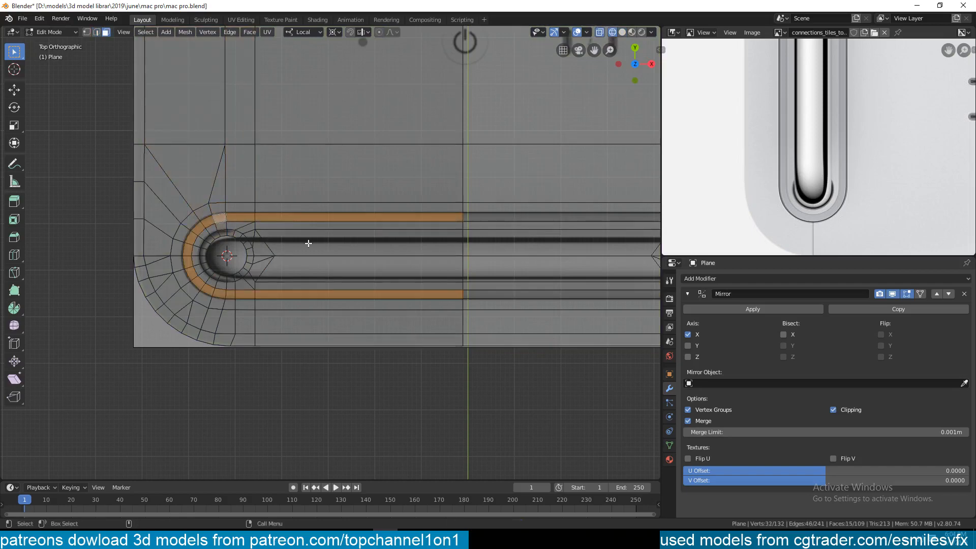
key("z")
left_click(478, 238)
middle_click_drag(495, 235, 489, 170)
scroll(343, 274, "up", 2)
key("e")
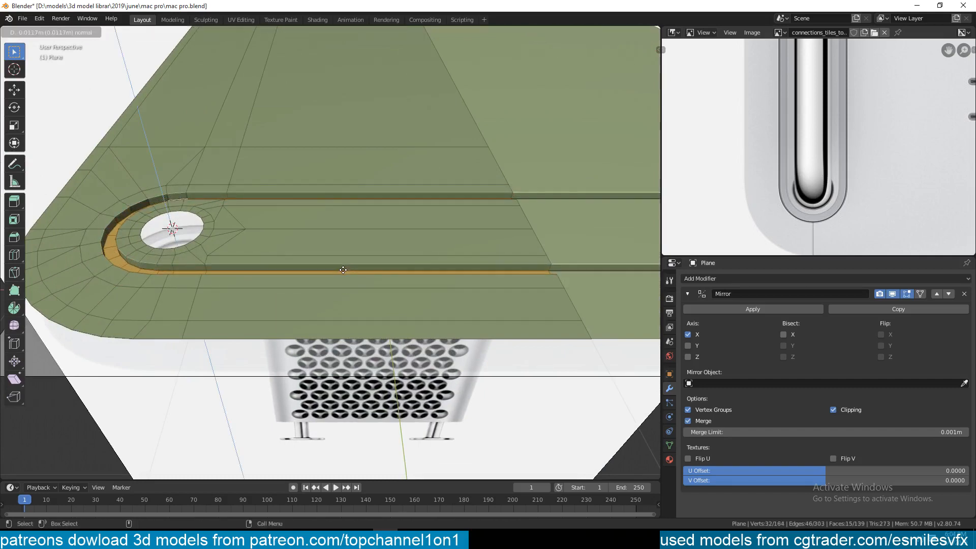
left_click(344, 269)
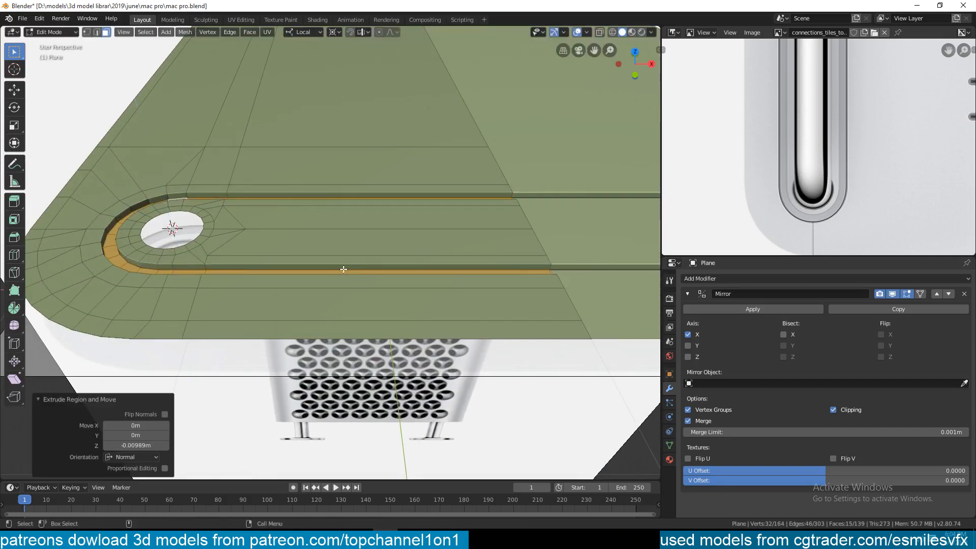
Connect the slot's inner corner vertices to the ring vertices above and below the right half of the handle hole.
middle_click_drag(243, 266, 318, 270, "shift")
scroll(291, 270, "up", 2)
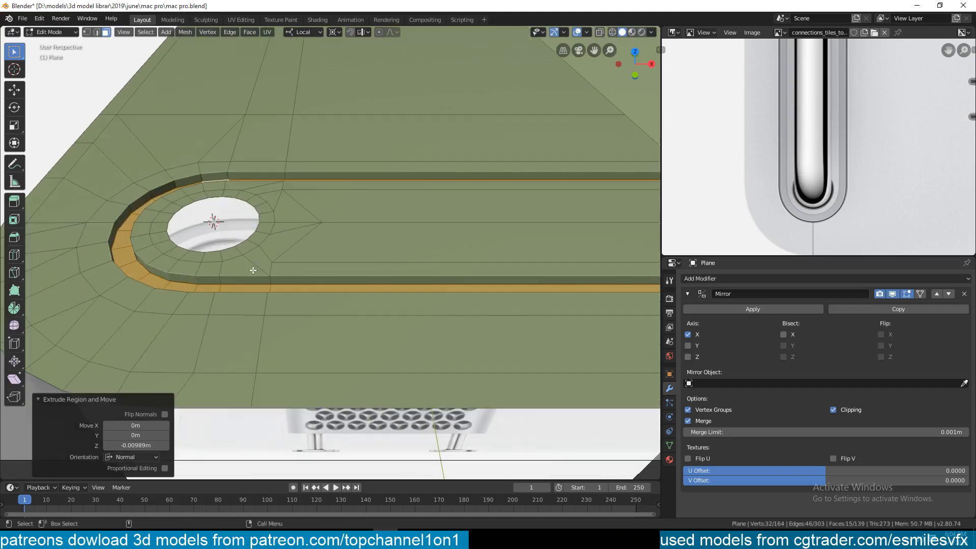
key("KP_7")
key("alt+a")
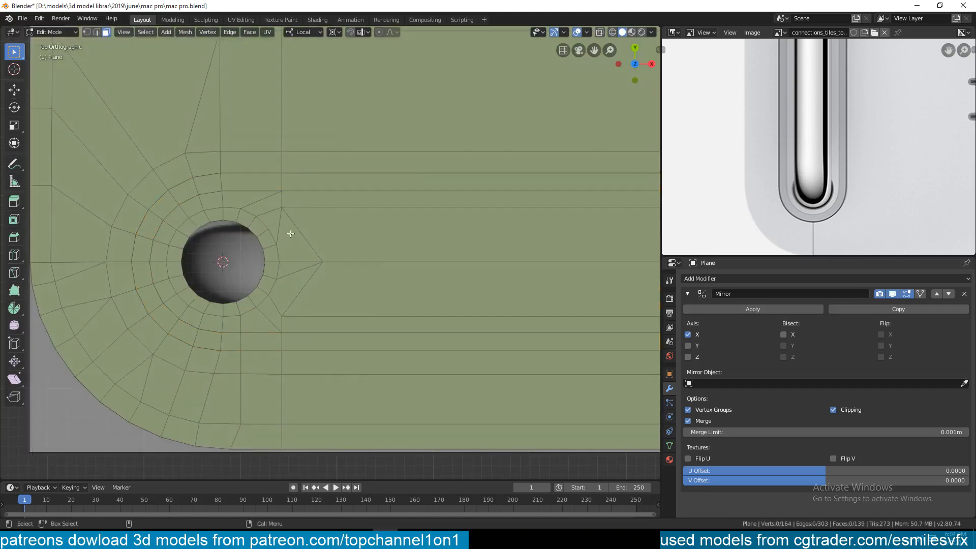
key("1")
left_click(282, 208)
key("j")
left_click(275, 322)
left_click(247, 316, "shift")
key("alt+a")
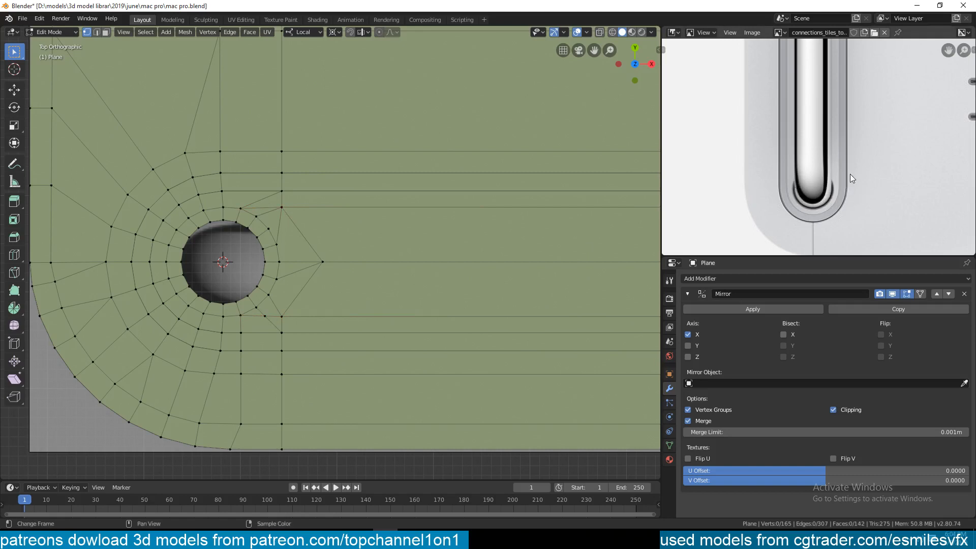
Select the vertex path from directly below the handle hole along the slot's lower inner edge to the mirror line.
scroll(249, 343, "up", 3)
middle_click_drag(178, 363, 278, 312, "shift")
scroll(274, 315, "up", 2)
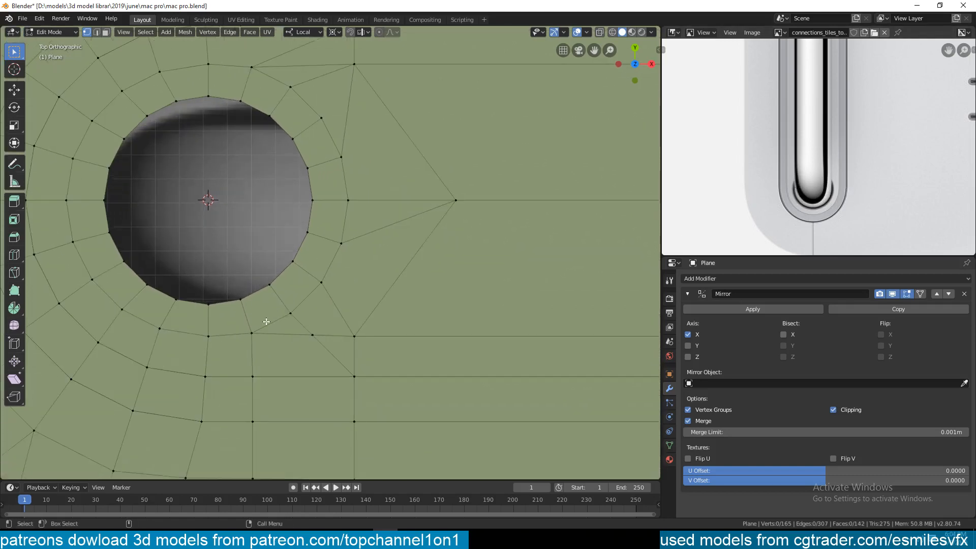
scroll(366, 335, "down", 6)
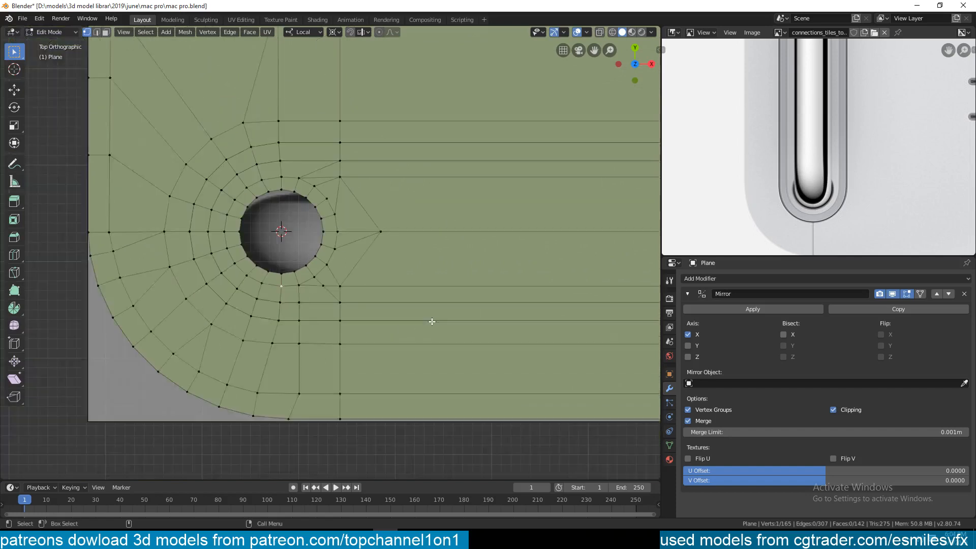
middle_click_drag(400, 320, 331, 349, "shift")
left_click(453, 314, "ctrl")
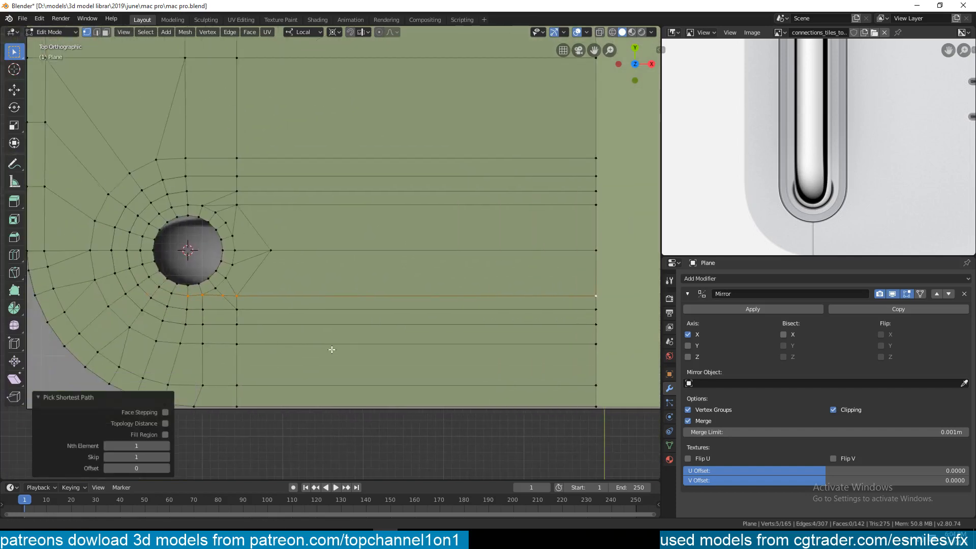
key("s")
key("y")
key("y")
key("0")
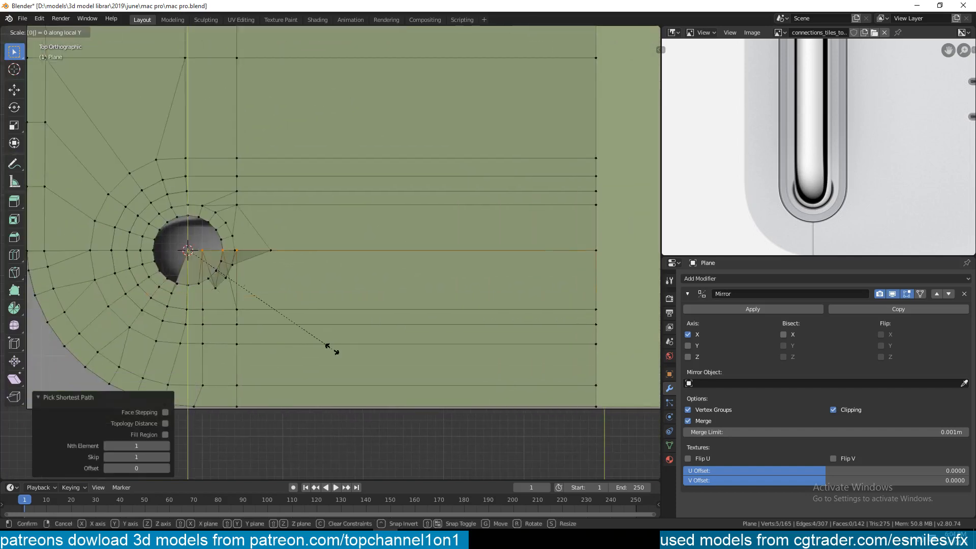
right_click(332, 349)
Switch the pivot to Median Point and straighten the lower inner edge path by scaling it to 0 along local Y.
key("period")
left_click(348, 257)
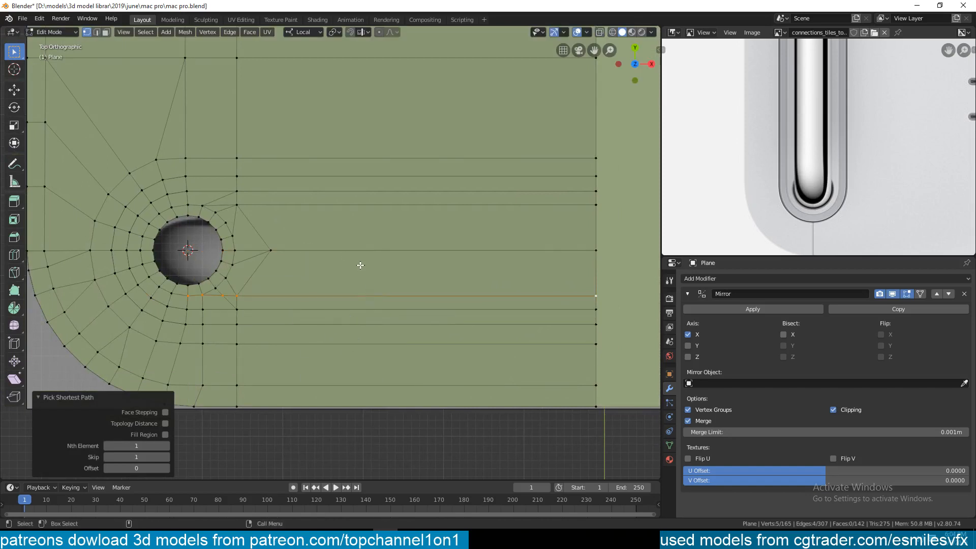
key("s")
key("y")
key("y")
key("0")
left_click(360, 265)
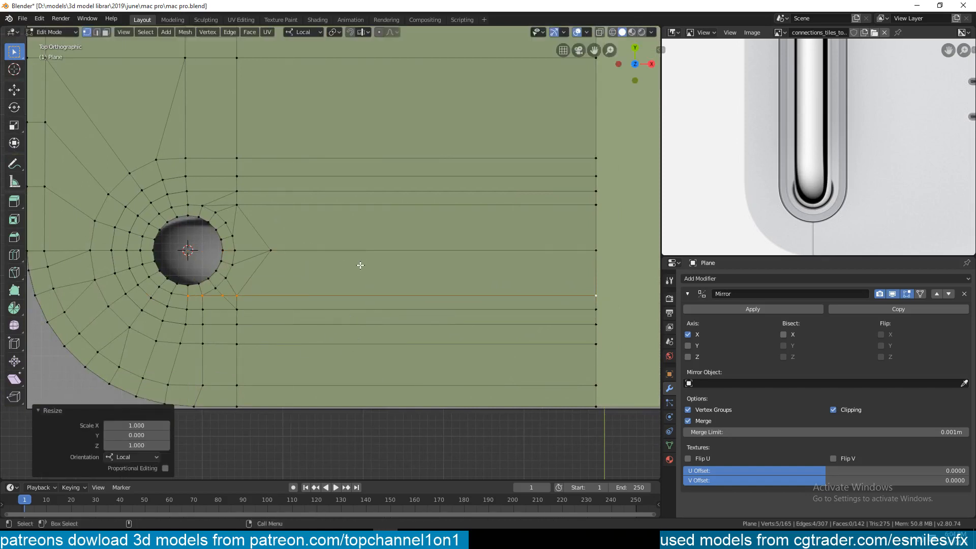
Select the matching vertex path from above the handle hole to the mirror line and scale it to 0 along local Y.
left_click(188, 205)
left_click(596, 205, "ctrl")
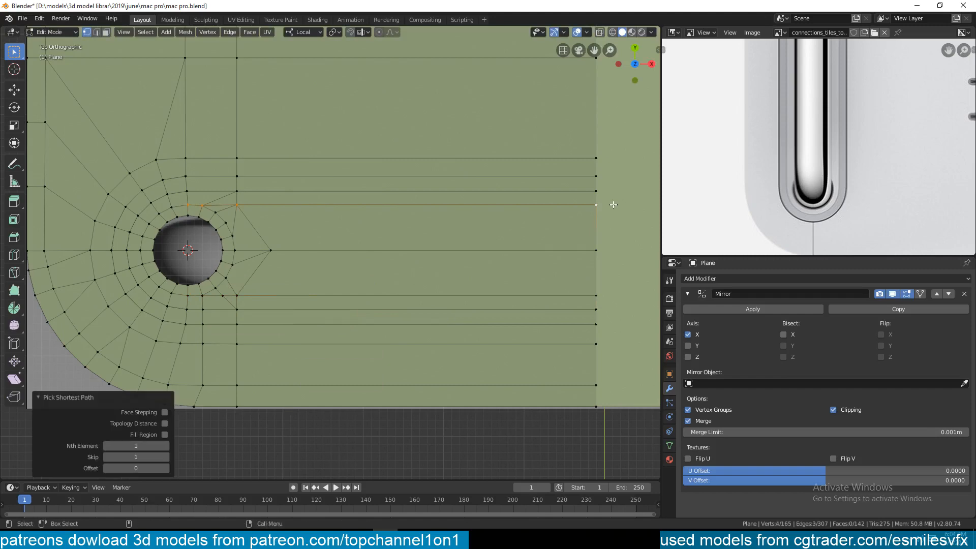
key("s")
key("y")
key("y")
key("0")
left_click(613, 205)
Examine the hole and slot topology in perspective, and compare the mesh with the reference image in top-view wireframe shading.
scroll(355, 214, "up", 1)
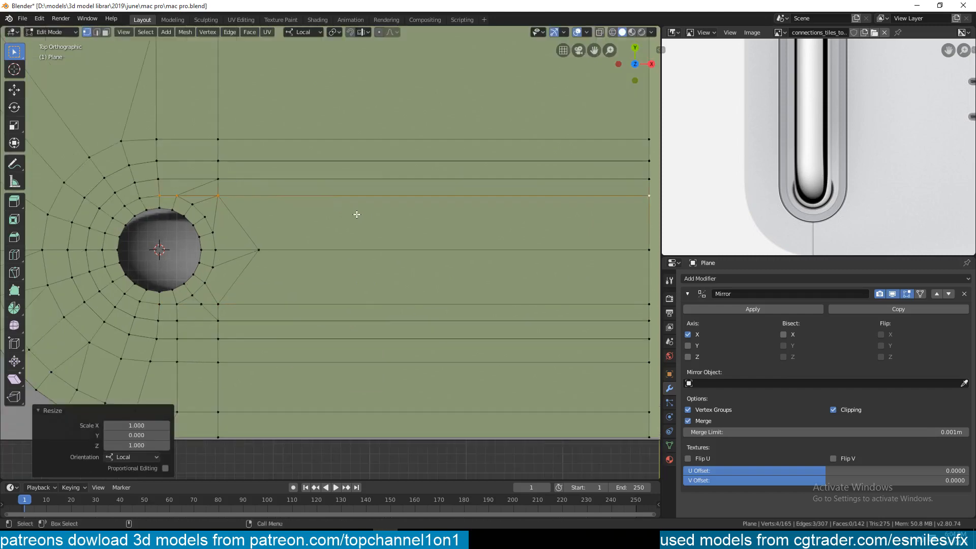
left_click(305, 218)
middle_click_drag(275, 215, 308, 218, "shift")
key("2")
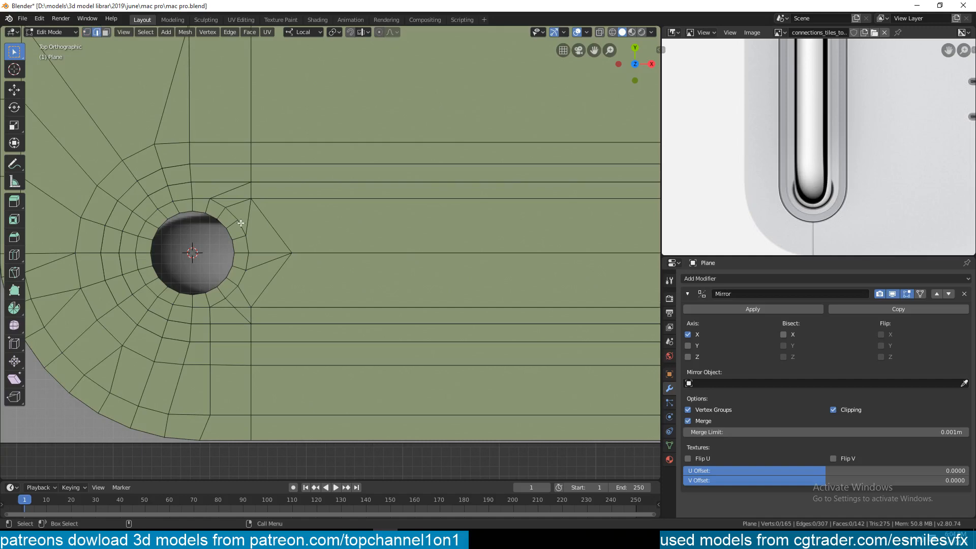
key("3")
middle_click_drag(257, 239, 331, 191)
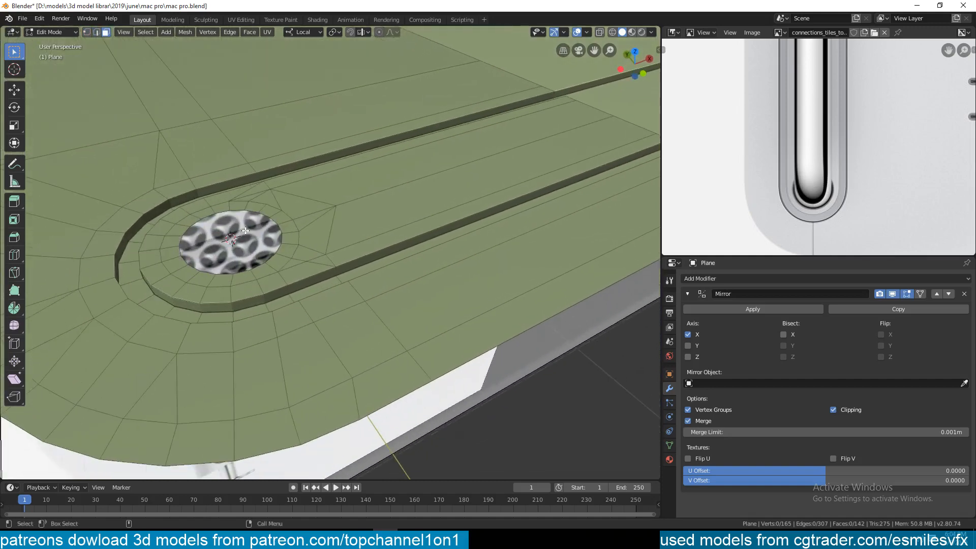
mouse_move(244, 230)
middle_mouse_down("shift")
mouse_move(292, 217)
mouse_move(293, 231)
mouse_move(275, 223)
mouse_move(252, 238)
middle_mouse_up("shift")
scroll(296, 231, "up", 1)
key("KP_7")
key("z")
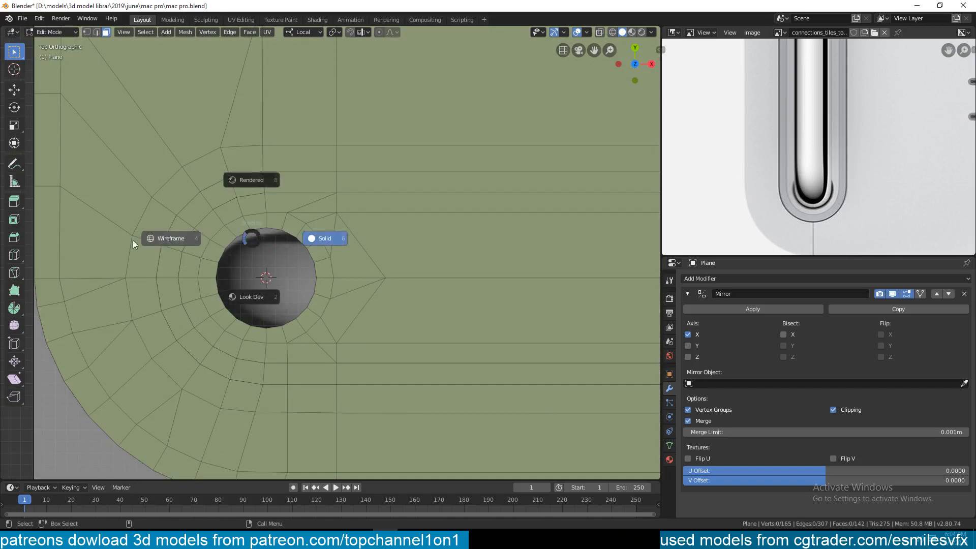
left_click(117, 240)
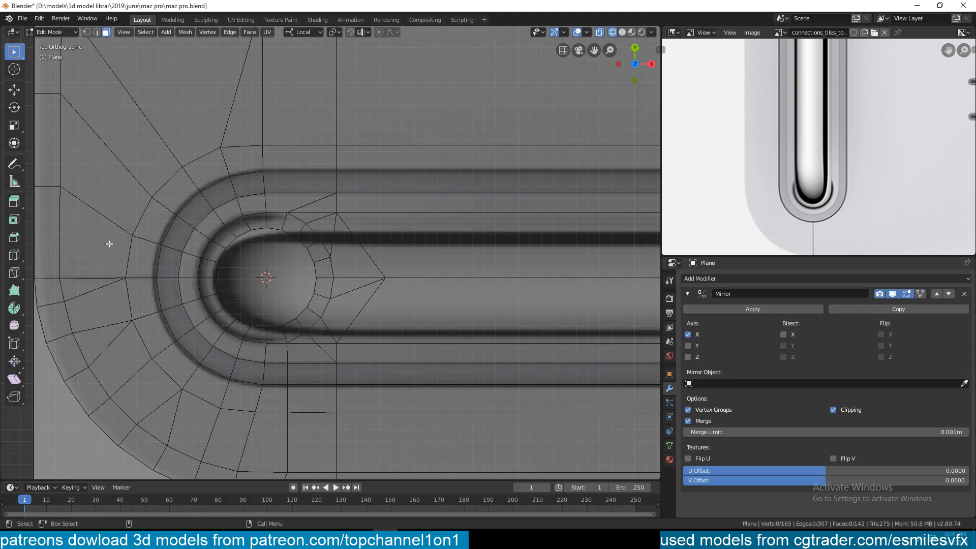
key("z")
left_click(338, 258)
Enlarge the handle hole by scaling its inner edge loop to about 1.2.
key("1")
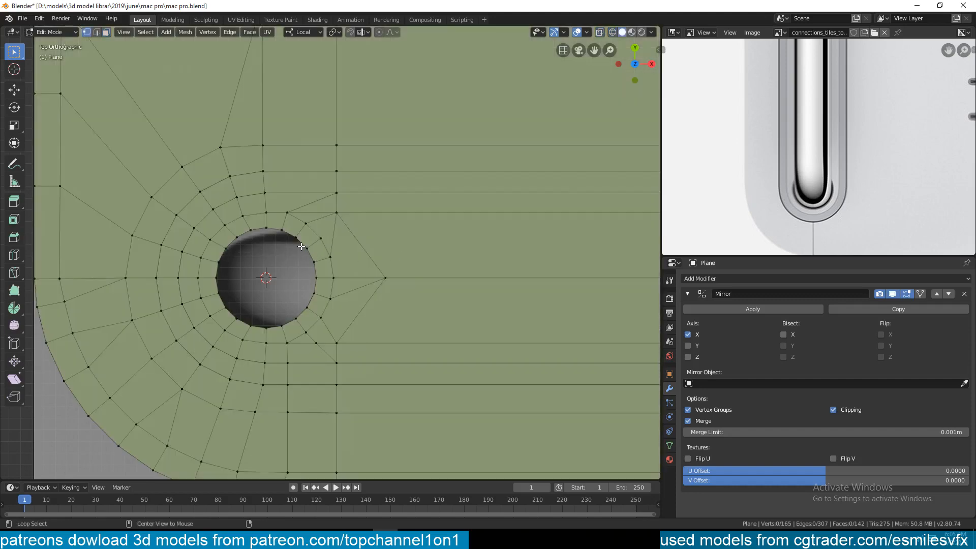
left_click(302, 247, "alt")
key("s")
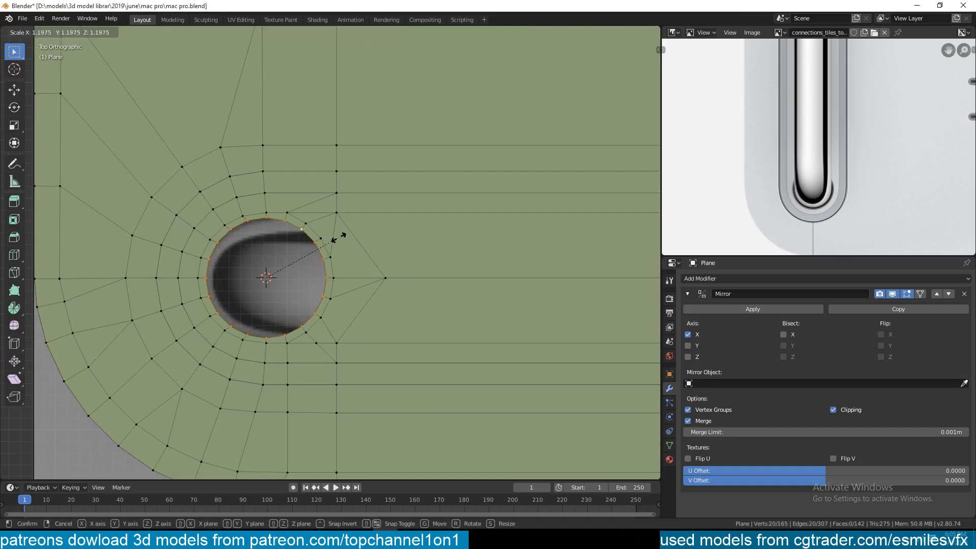
left_click(339, 238)
Slide the ring vertex directly above the handle hole slightly along its edge towards the slot.
left_click(269, 214)
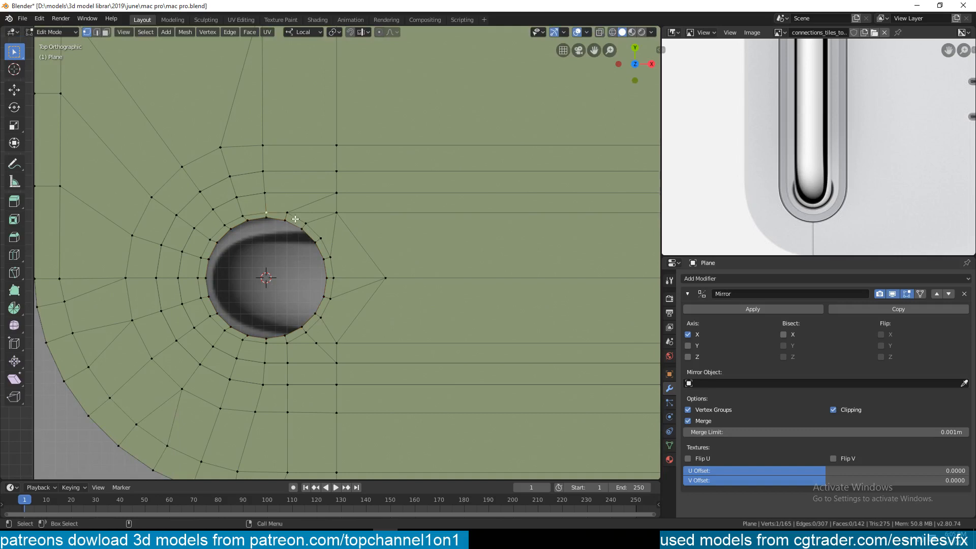
key("alt+a")
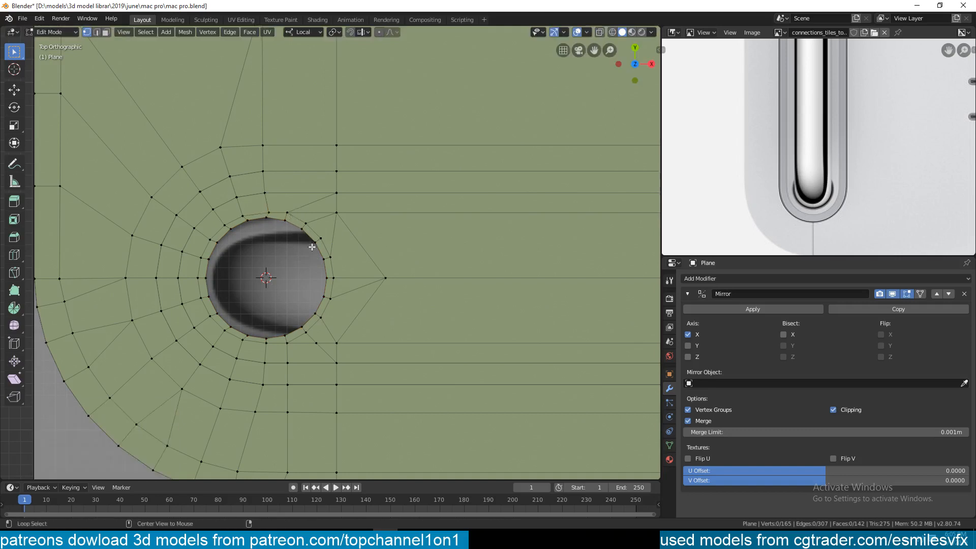
left_click(311, 247, "alt")
left_click(280, 211)
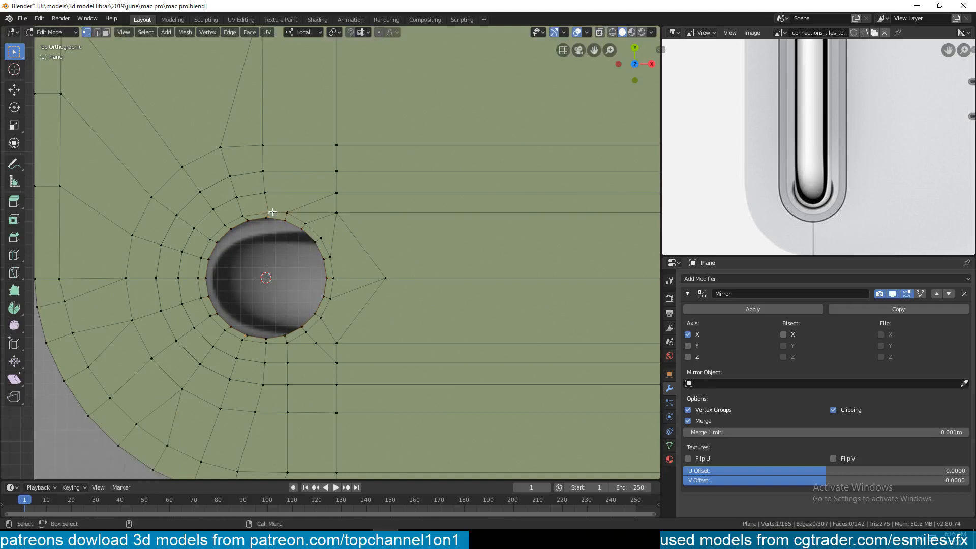
key("g")
key("g")
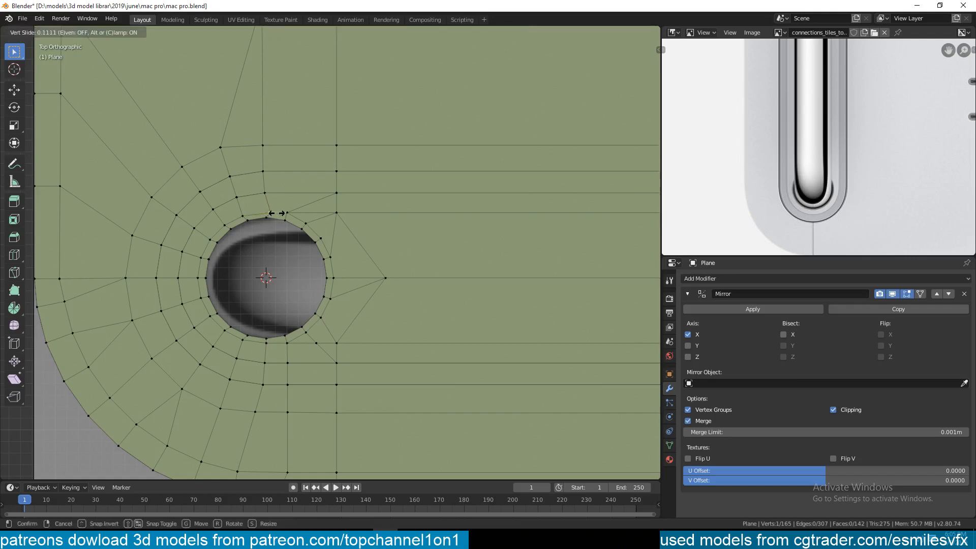
left_click(278, 214)
key("alt+a")
Extrude the hole's edge loop downward about 0.0265 m along local Z to form the hole wall.
left_click(310, 263, "alt")
middle_click_drag(309, 262, 340, 232)
key("e")
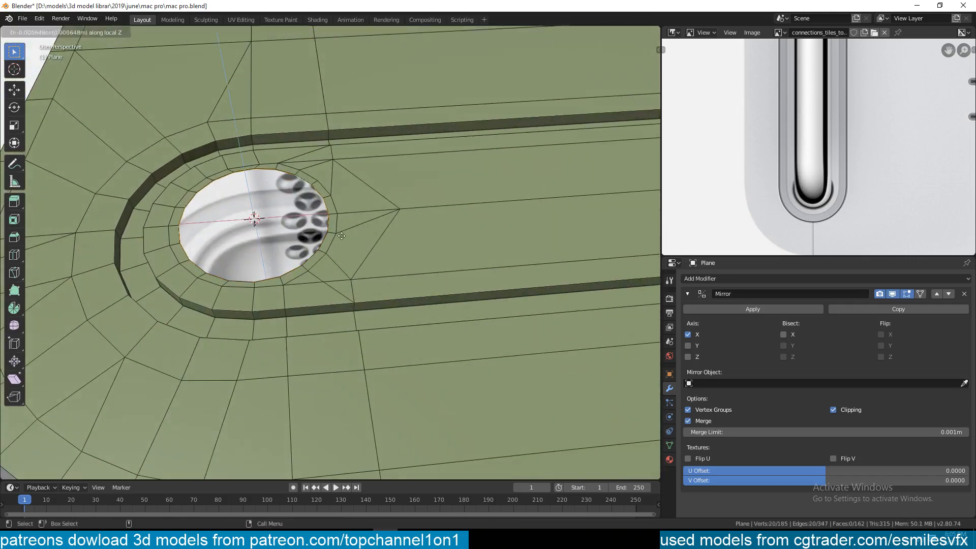
left_click(344, 254)
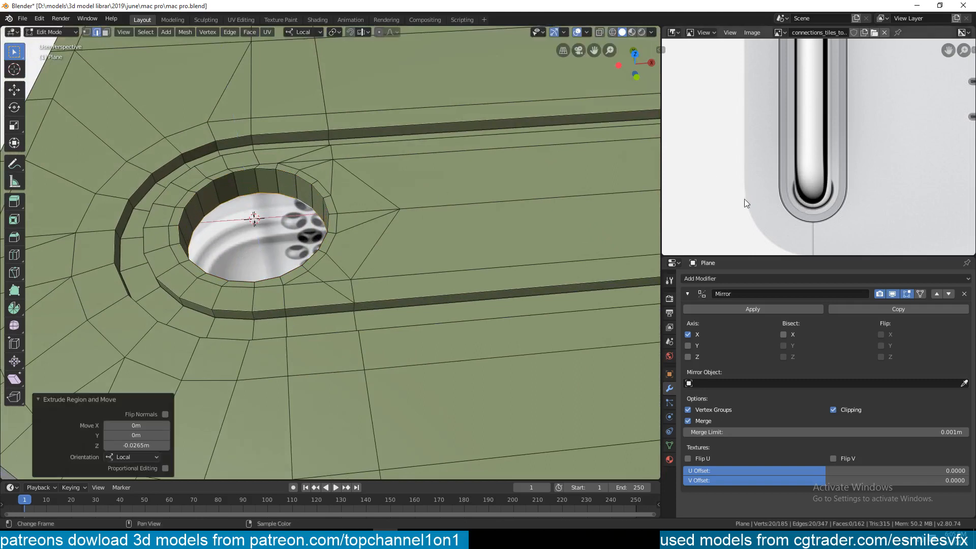
left_click(321, 193, "alt")
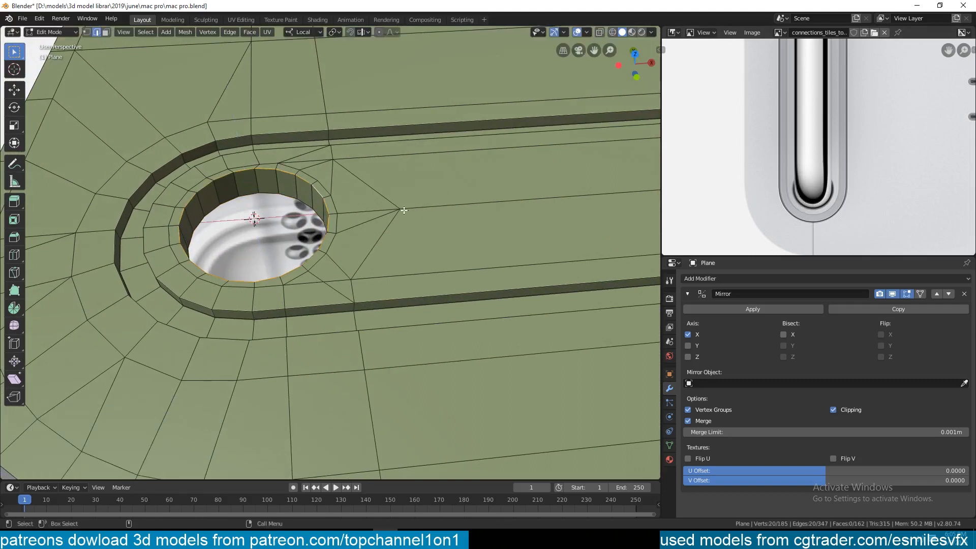
key("ctrl+b")
right_click(463, 201)
Select the whole mesh and recalculate its normals to the outside.
middle_click_drag(360, 211, 398, 215)
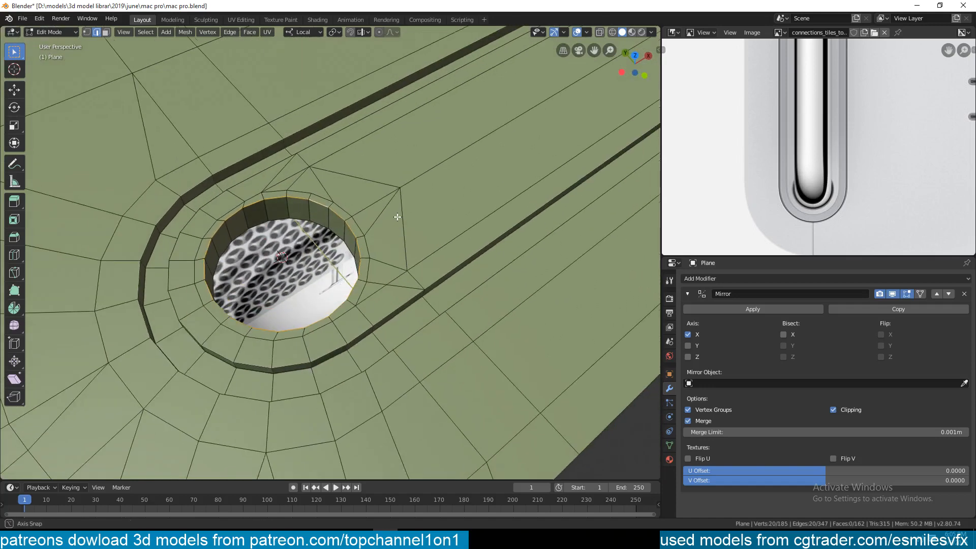
scroll(393, 217, "up", 3)
key("a")
key("shift+n")
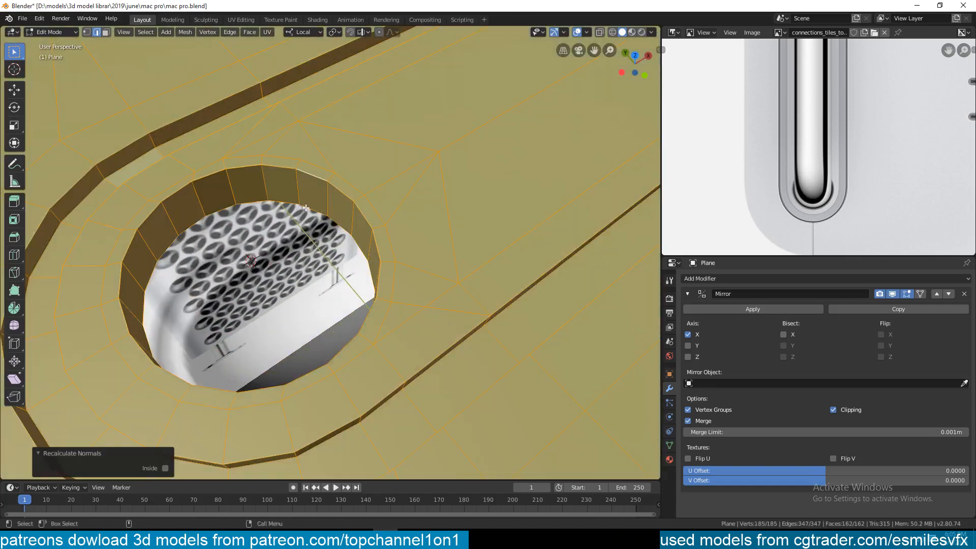
Bevel the hole's upper rim loop with 3 segments and a width of about 0.0035 m, and check it in Object Mode.
left_click(308, 175, "alt")
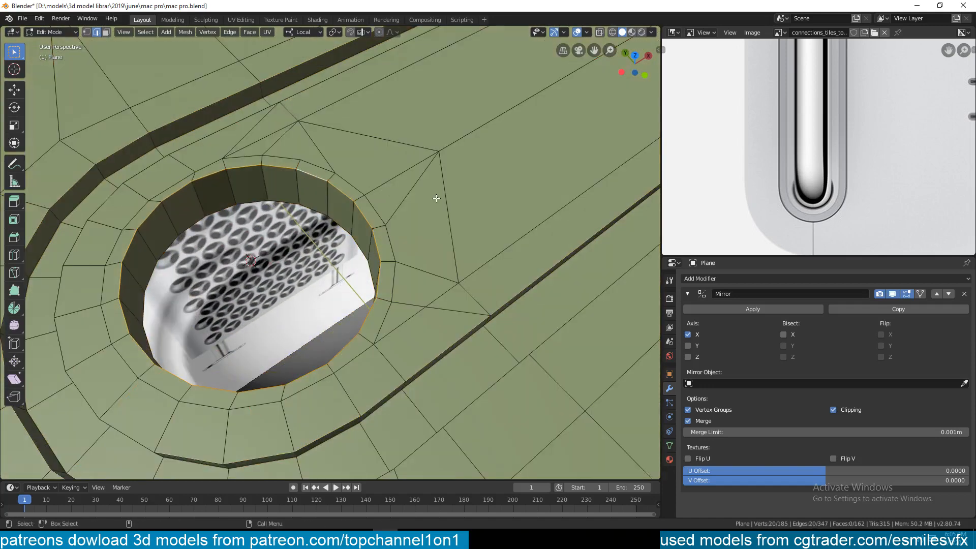
key("ctrl+b")
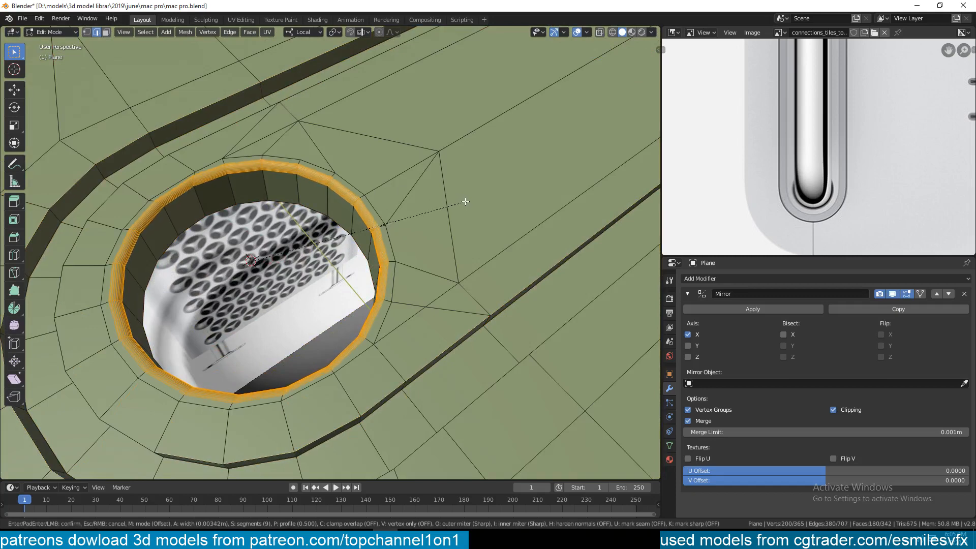
scroll(465, 201, "down", 7)
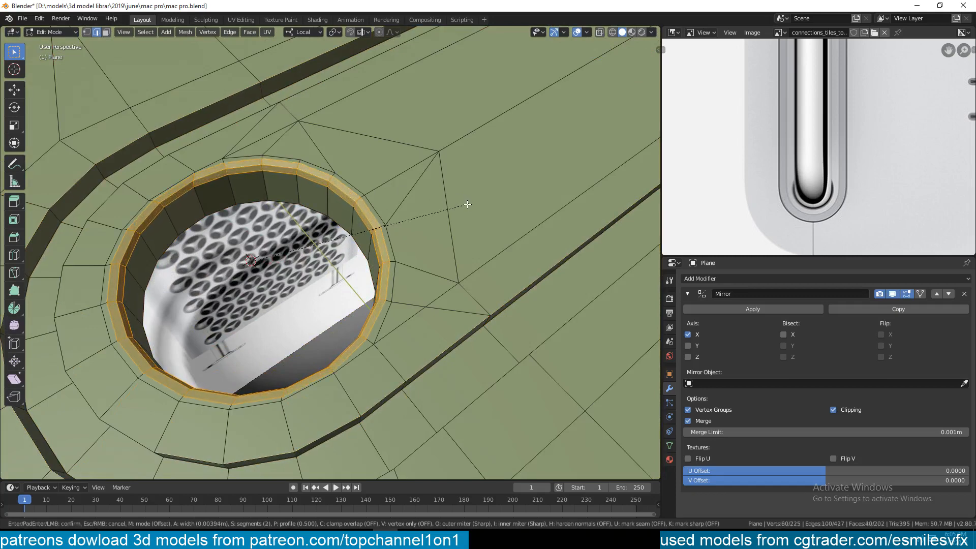
scroll(467, 204, "up", 1)
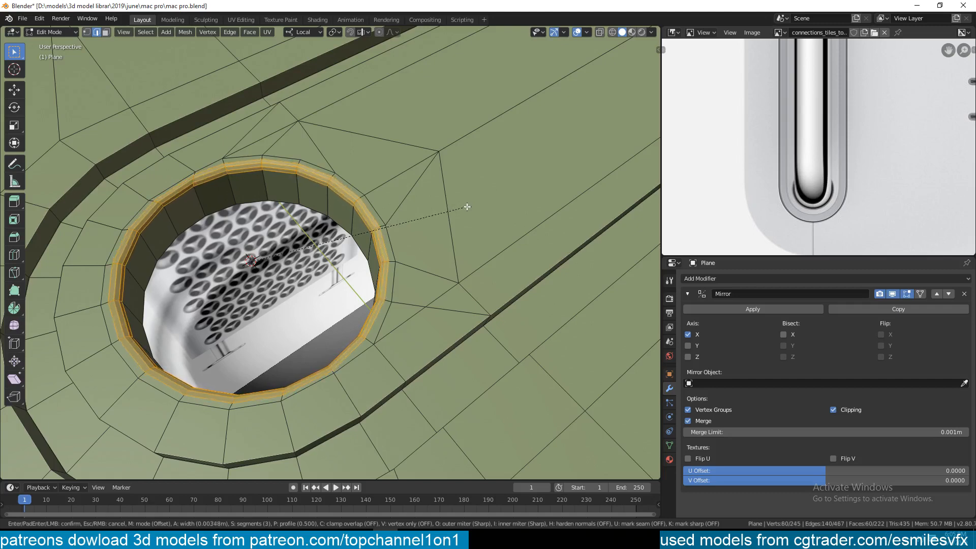
left_click(467, 207)
key("KP_7")
scroll(438, 210, "down", 1)
key("Tab")
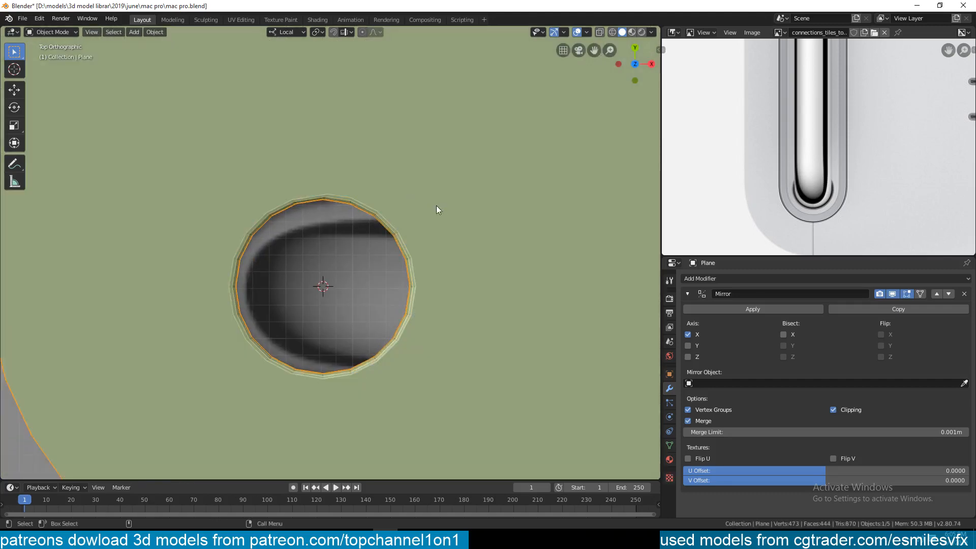
Slide the ring vertex above the beveled hole away from the rim along its edge by a factor of about 0.118.
scroll(441, 206, "up", 2)
key("1")
scroll(366, 201, "up", 5)
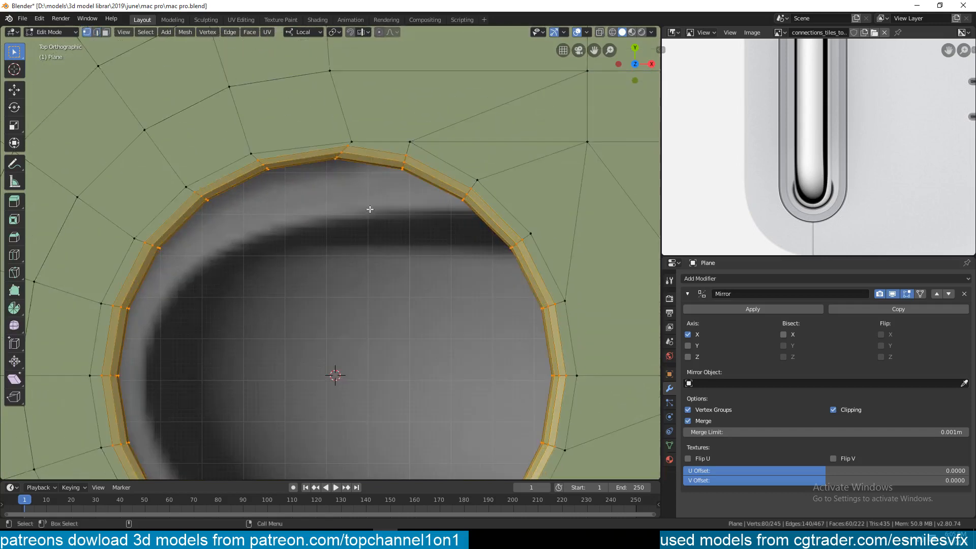
key("alt+a")
scroll(360, 194, "down", 4)
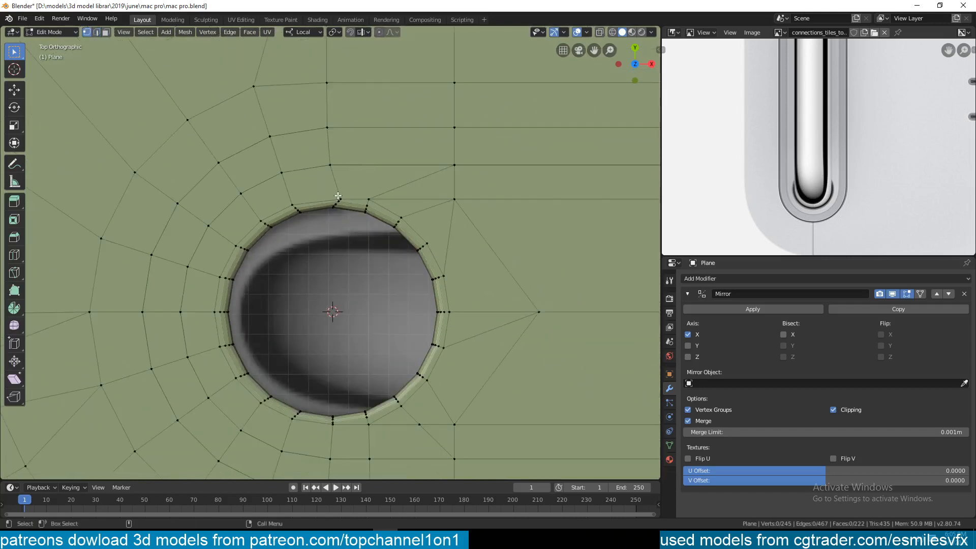
scroll(340, 196, "up", 2)
key("shift+v")
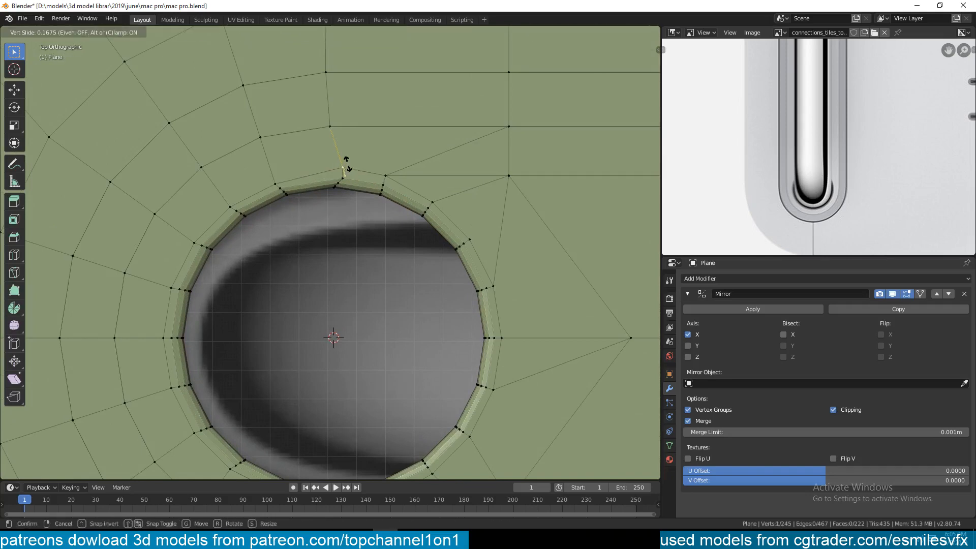
left_click(338, 165)
key("shift+v")
left_click(340, 168)
scroll(375, 191, "down", 1)
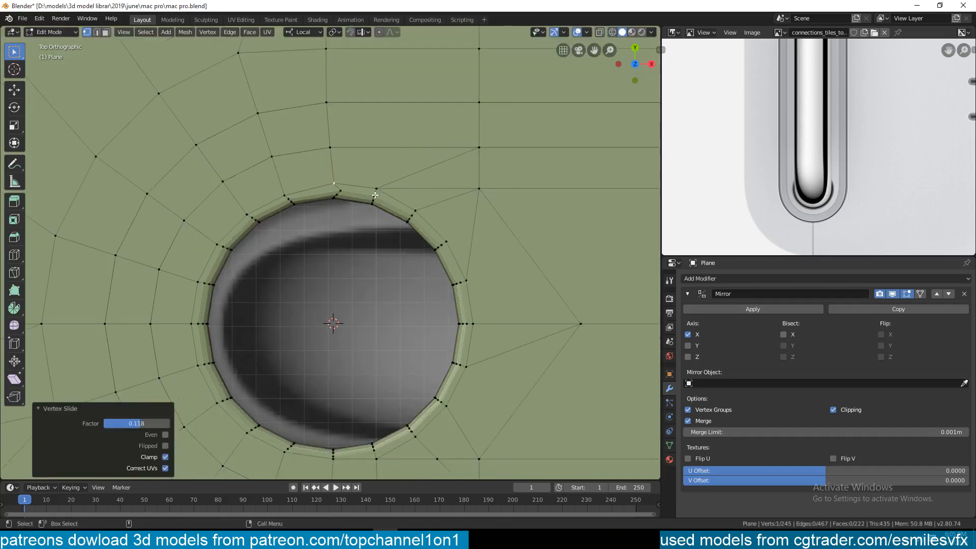
key("alt+a")
Dissolve the short horizontal edge joining the ring above the hole to the slot's upper inner corner vertex.
middle_click_drag(382, 197, 331, 148, "shift")
scroll(339, 169, "down", 2)
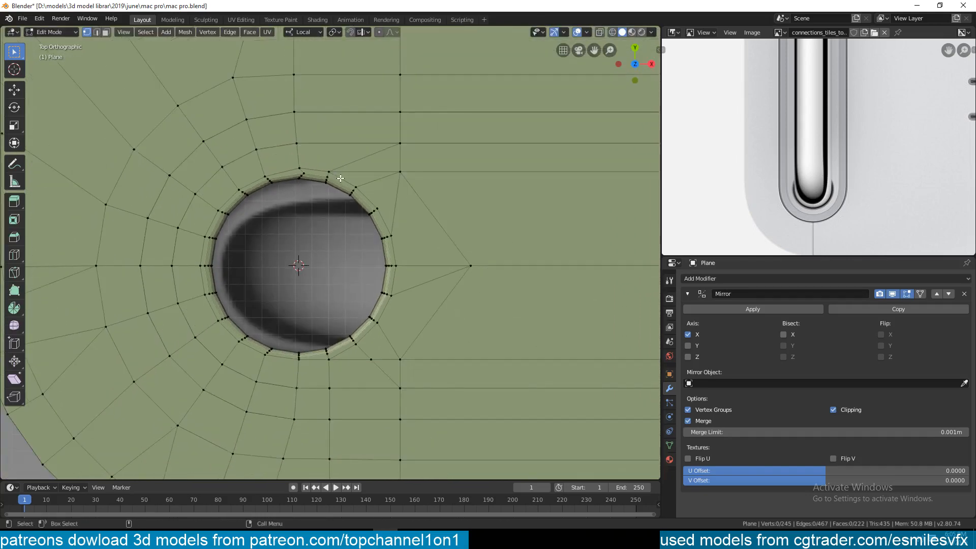
key("2")
left_click(371, 172)
key("ctrl+x")
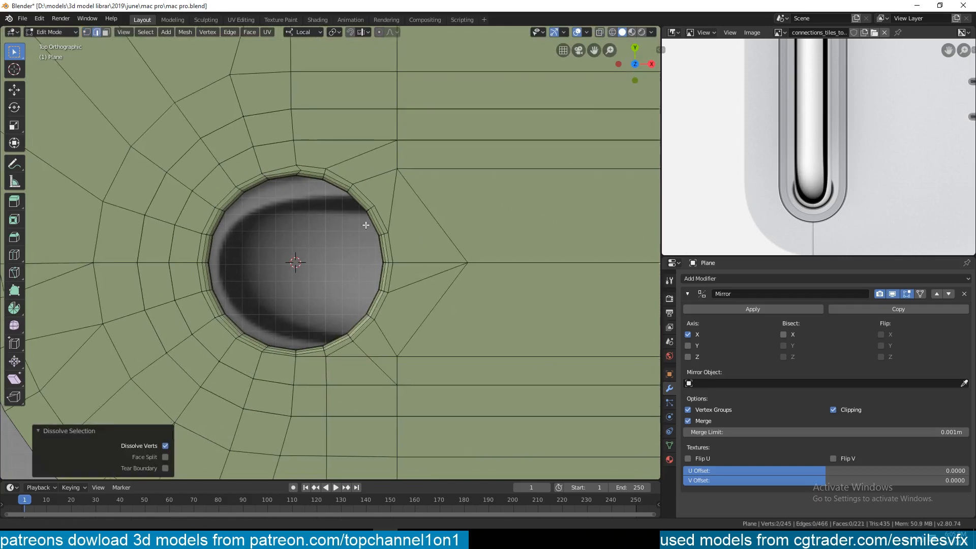
Merge the stray vertex below and right of the hole into the neighbouring lower corner vertex using At Last.
middle_click_drag(374, 337, 347, 289, "shift")
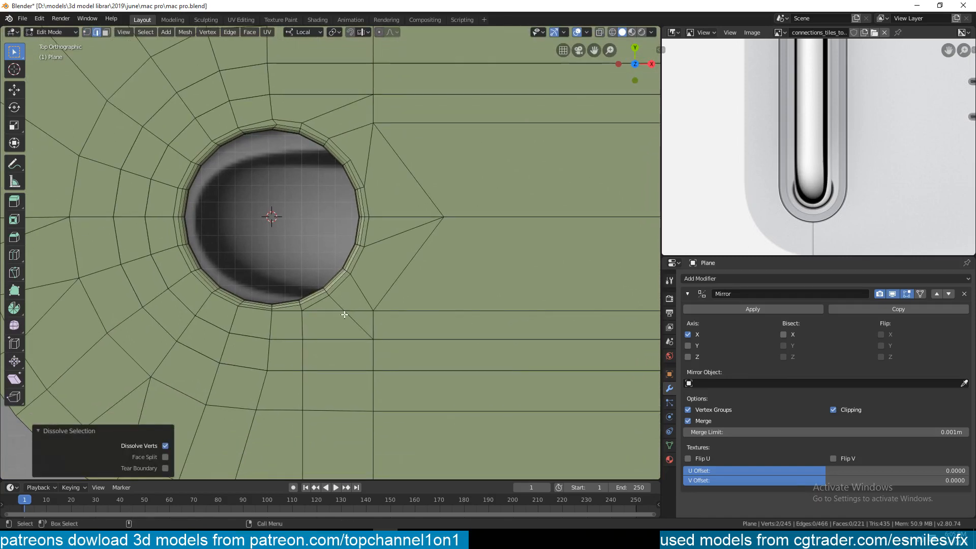
key("1")
left_click(344, 311)
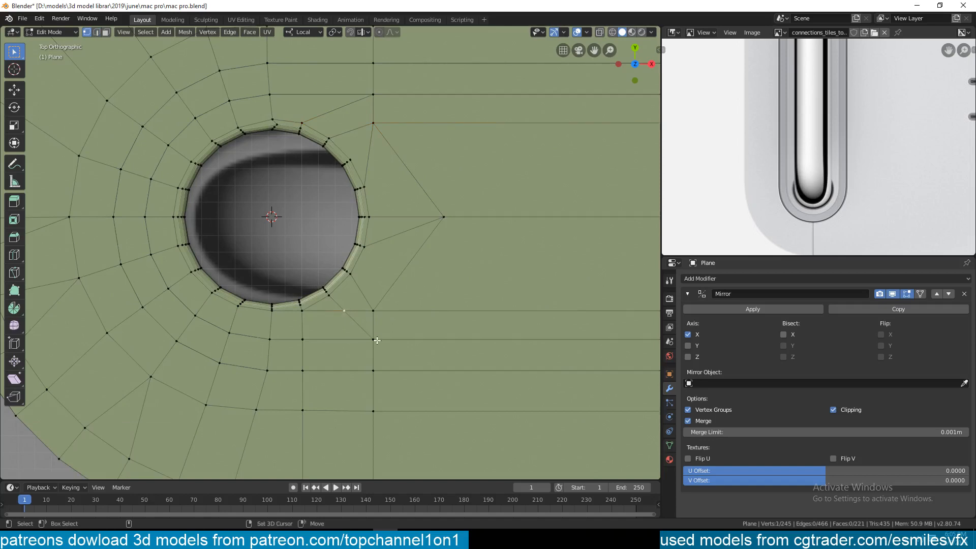
key("m")
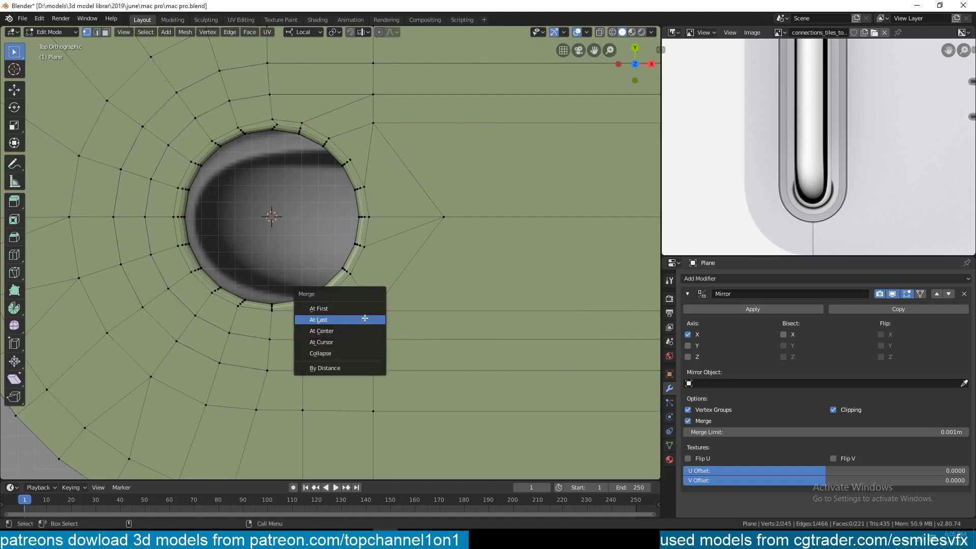
left_click(361, 320)
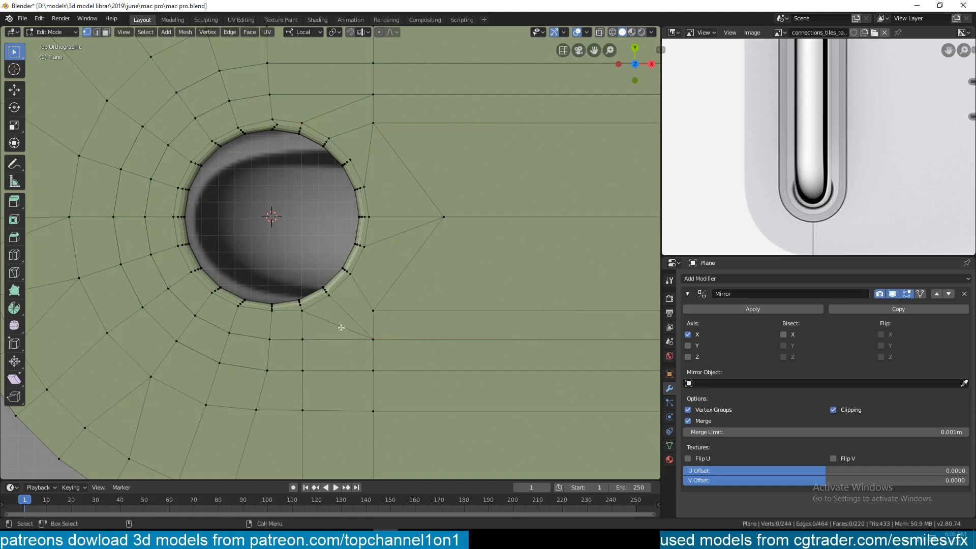
Dissolve the leftover slanted edge between the ring below the hole and that corner vertex, and save the file.
key("2")
left_click(344, 328)
key("ctrl+x")
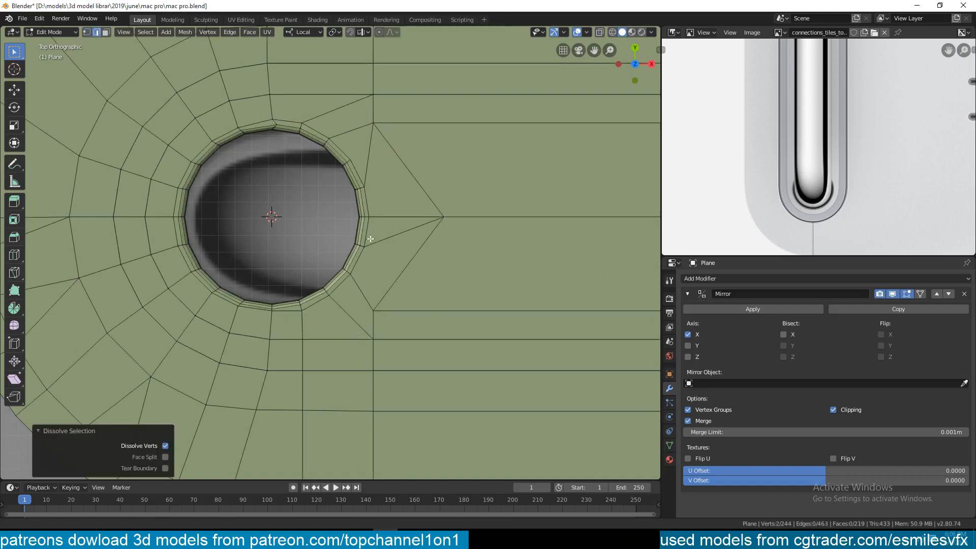
middle_click_drag(358, 255, 353, 268, "shift")
key("ctrl+s")
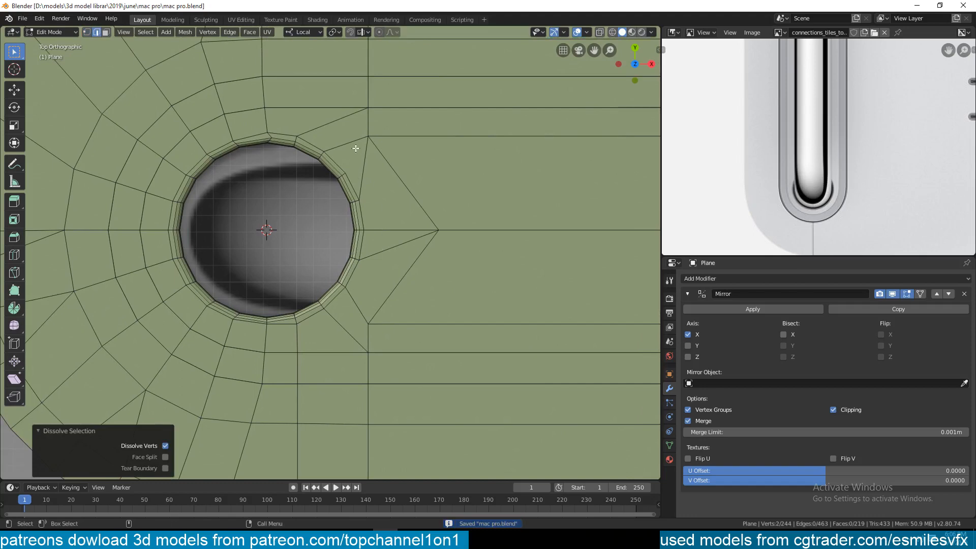
Examine the beveled hole and its surrounding topology in perspective, in both Object Mode and Edit Mode.
scroll(351, 178, "down", 6)
key("Tab")
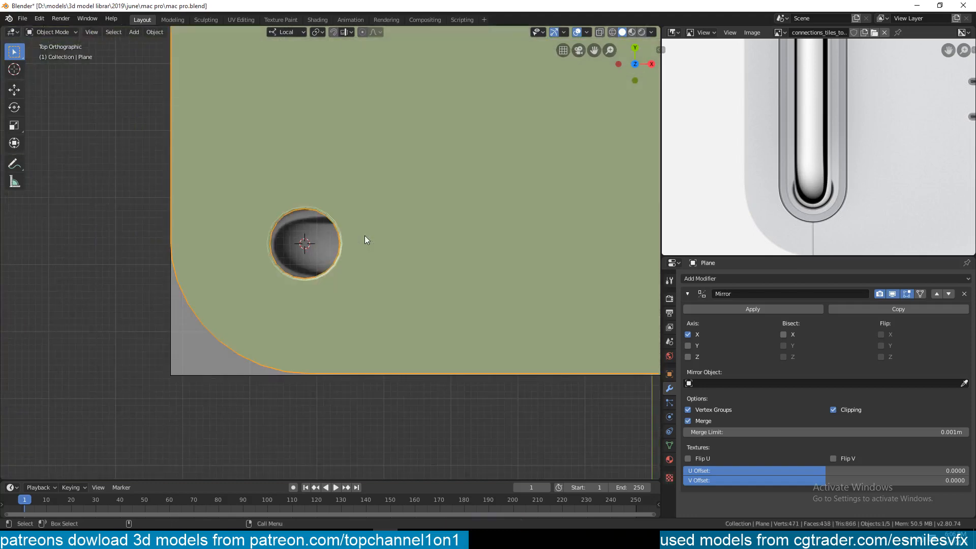
middle_click_drag(364, 236, 400, 198)
scroll(394, 203, "up", 3)
key("Tab")
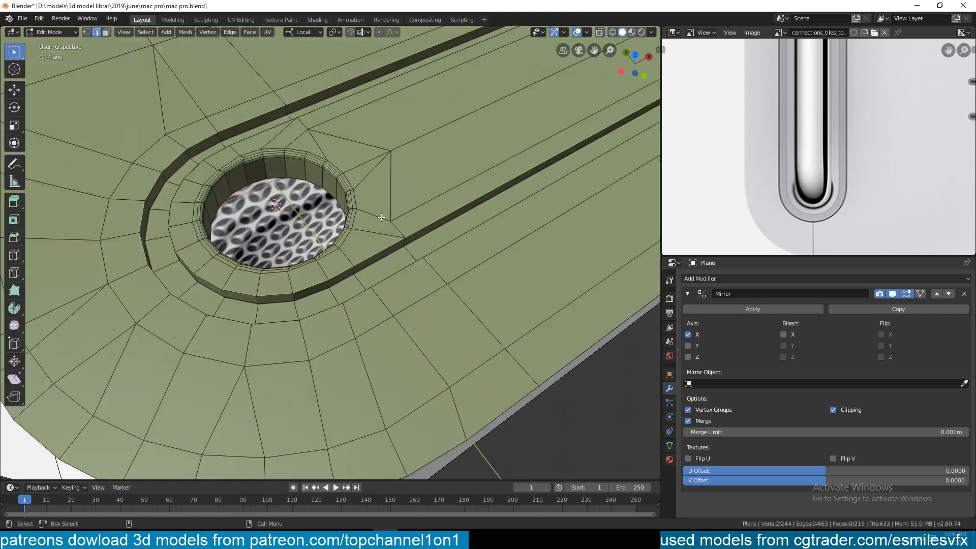
Raise the recessed ring of faces forming the slot groove's floor about 0.008 m along local Z.
scroll(385, 233, "up", 3)
middle_click_drag(385, 233, 410, 218)
key("3")
left_click(431, 242, "alt")
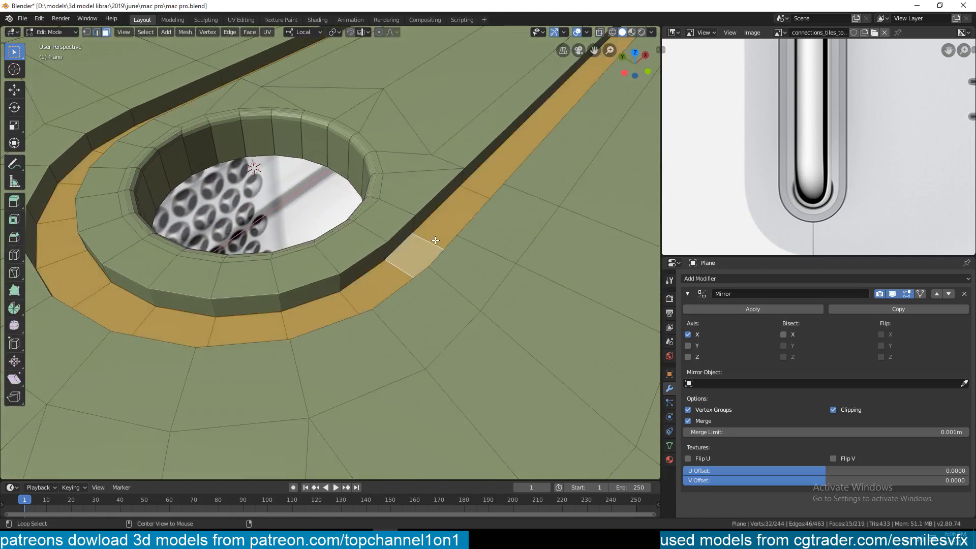
key("g")
key("z")
key("z")
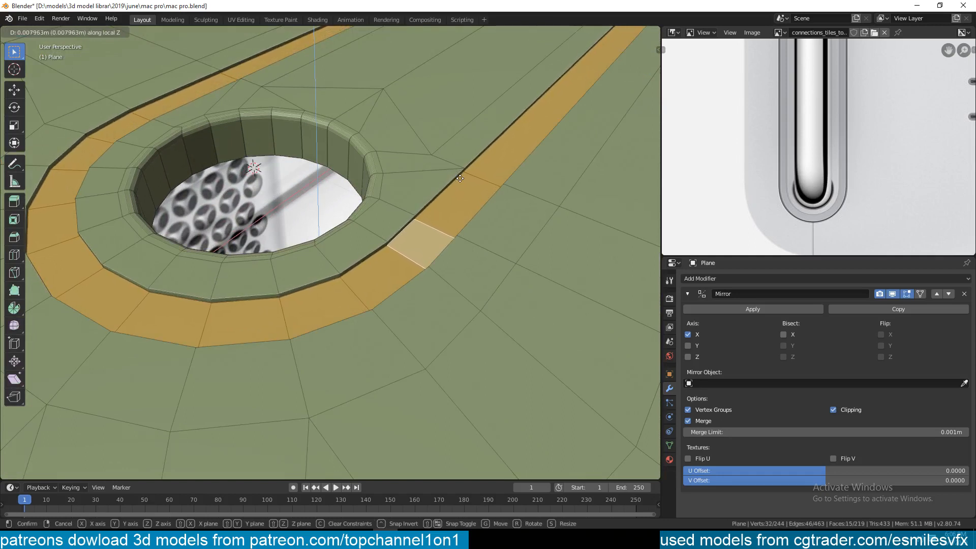
left_click(448, 206)
Select the curved edge loop around the hole along the groove's inner upper rim.
key("2")
scroll(445, 207, "up", 5)
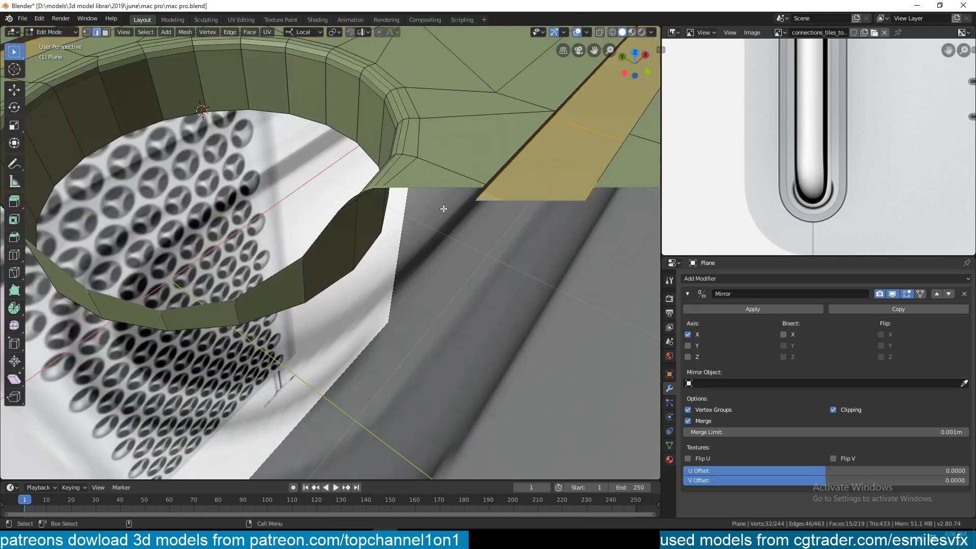
scroll(447, 198, "down", 5)
left_click(443, 190, "alt")
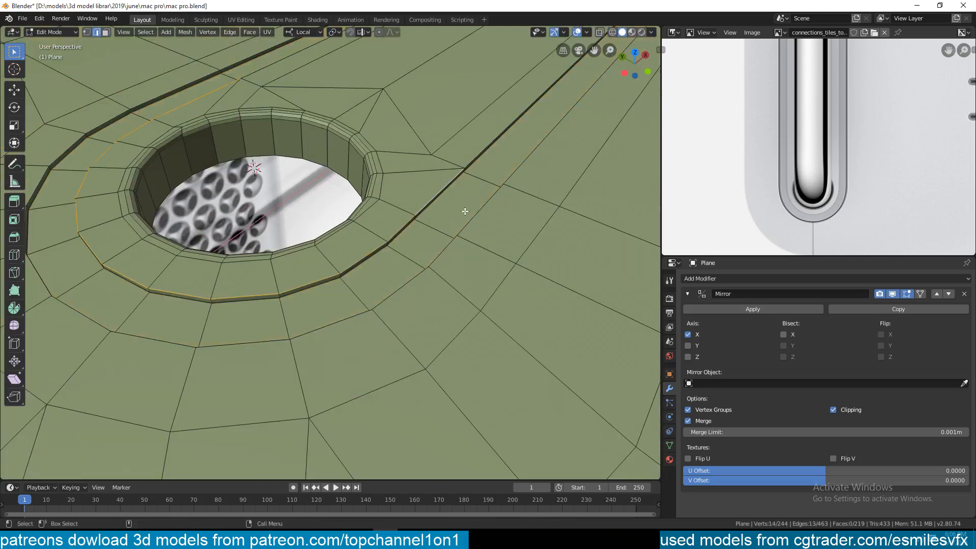
key("ctrl+b")
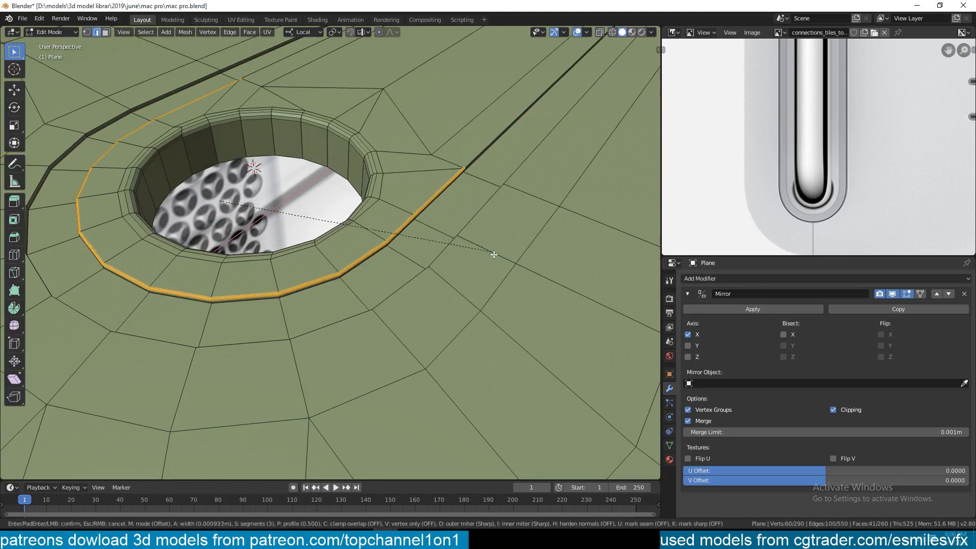
scroll(494, 261, "down", 1)
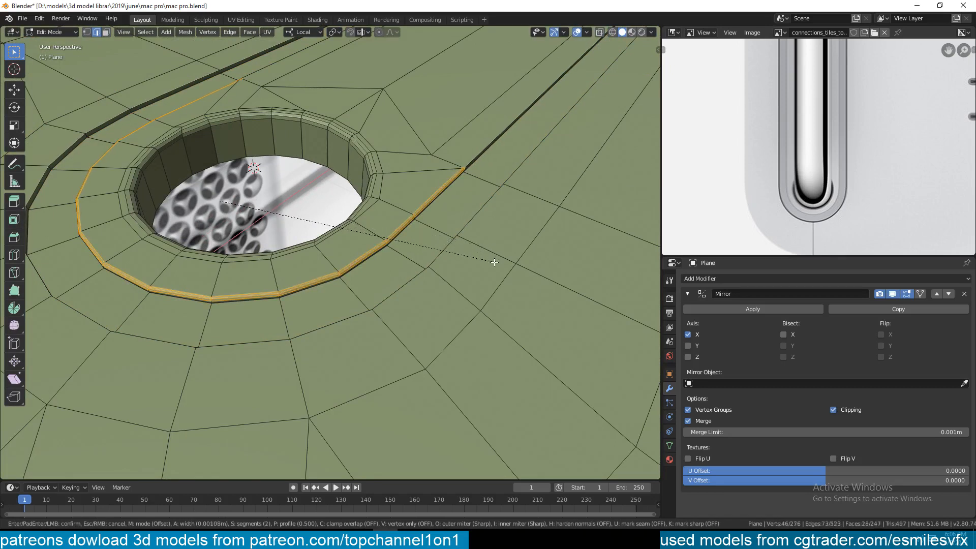
right_click(495, 263)
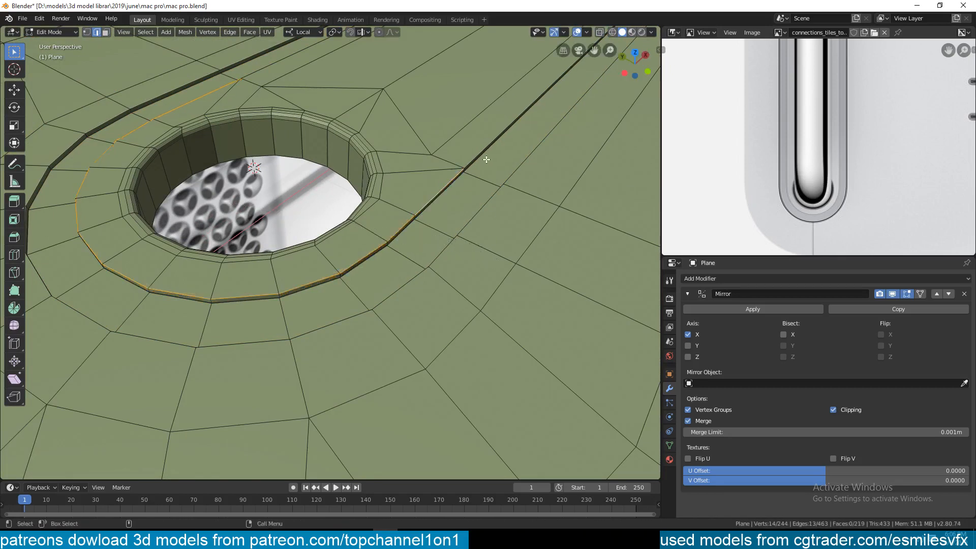
Add the slot's straight inner rim edges to the selection and bevel the whole rim about 0.0016 m with two segments.
left_click(276, 65, "shift")
scroll(501, 240, "down", 5)
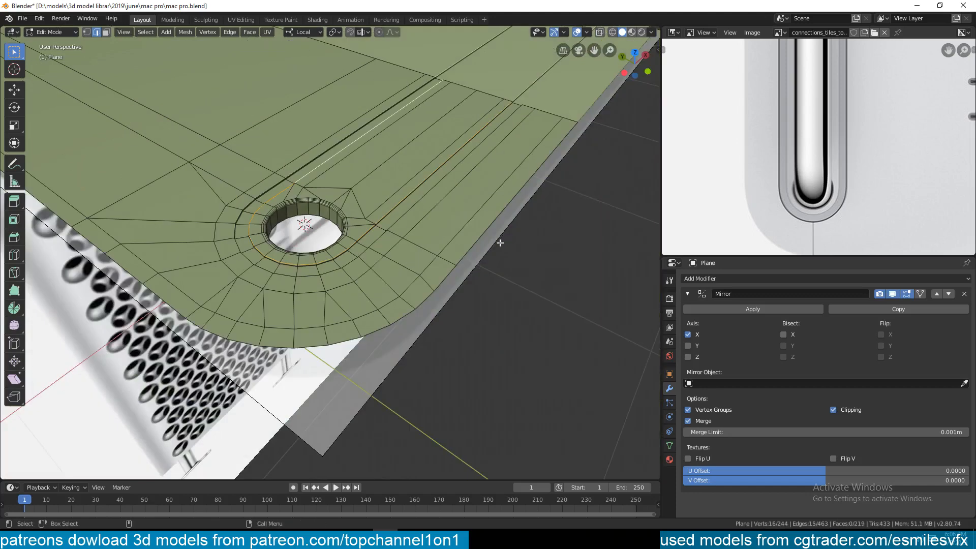
scroll(500, 241, "up", 4)
key("ctrl+b")
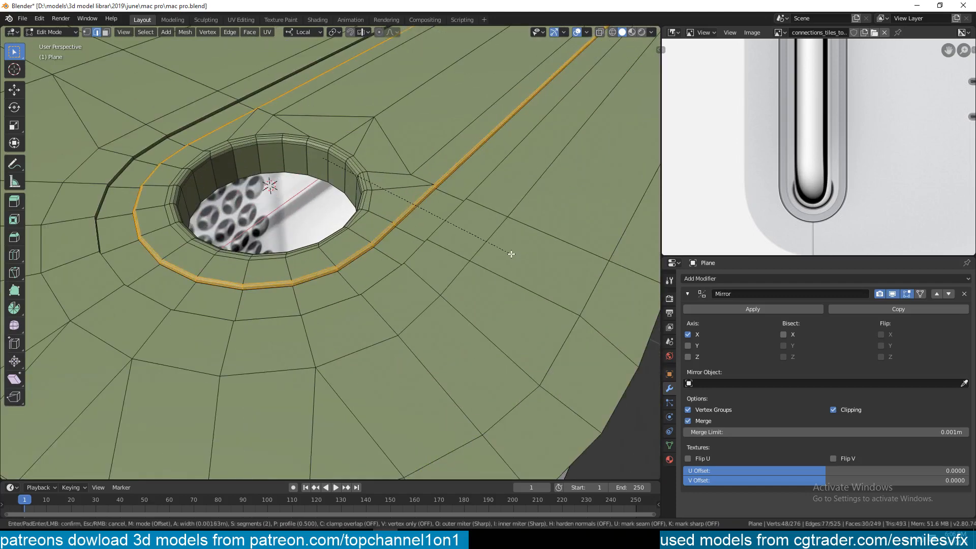
scroll(511, 253, "down", 1)
left_click(512, 253)
Return to Object Mode and shade the top panel smooth.
key("Tab")
scroll(422, 243, "down", 6)
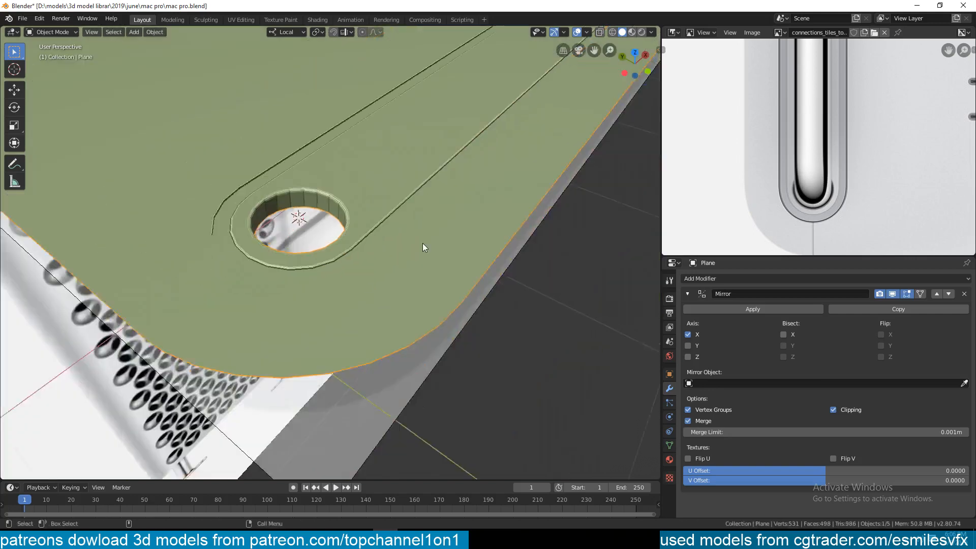
right_click(352, 246)
left_click(351, 254)
middle_click_drag(354, 261, 437, 252)
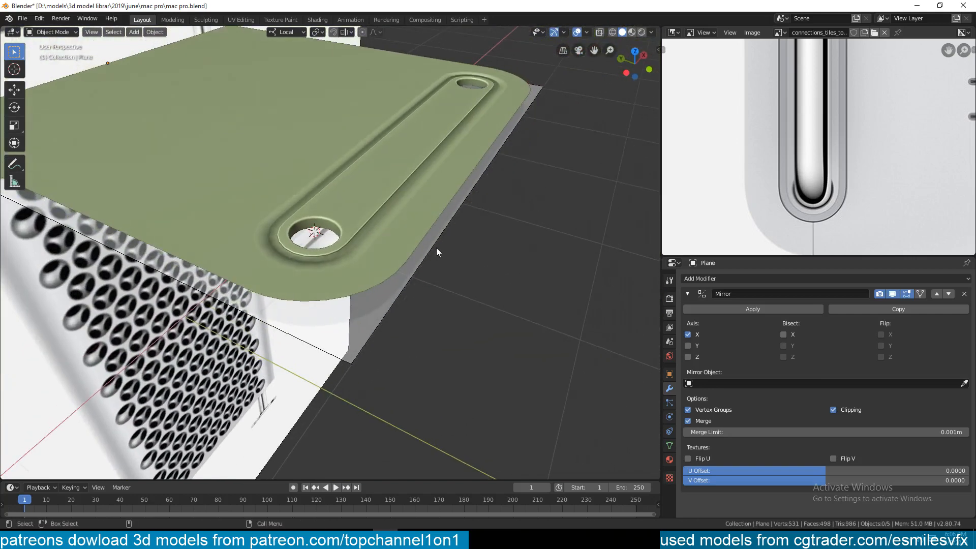
Enable Auto Smooth in the panel mesh's Normals settings.
left_click(669, 446)
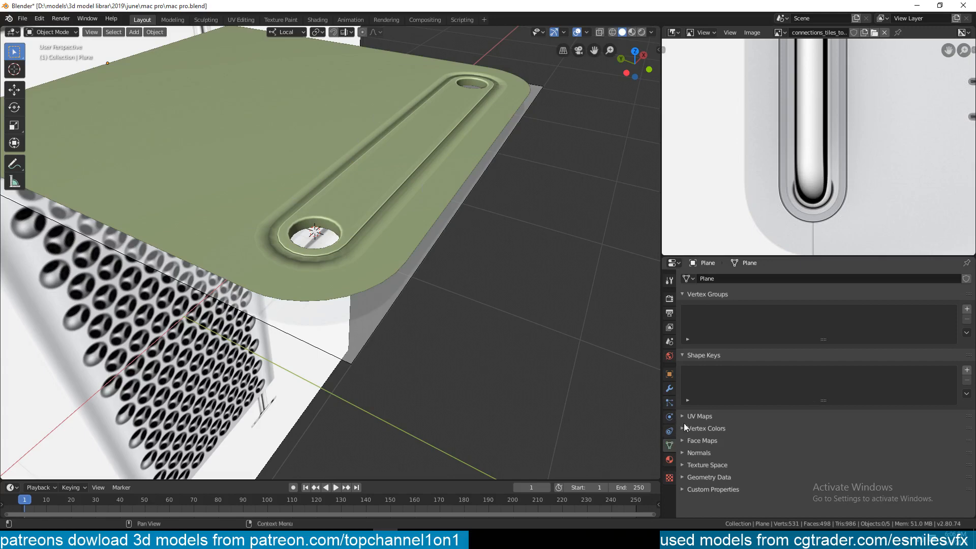
left_click(689, 452)
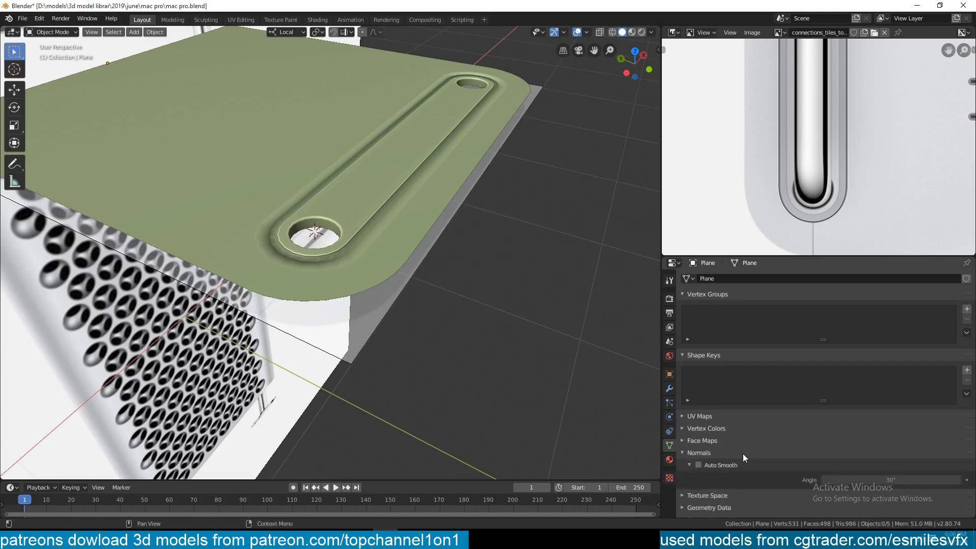
left_click(700, 465)
Examine the smoothed shading and the mesh topology around the handle hole from above and in perspective.
scroll(421, 274, "up", 4)
middle_click_drag(421, 274, 264, 215)
key("KP_7")
scroll(291, 210, "up", 3)
key("Tab")
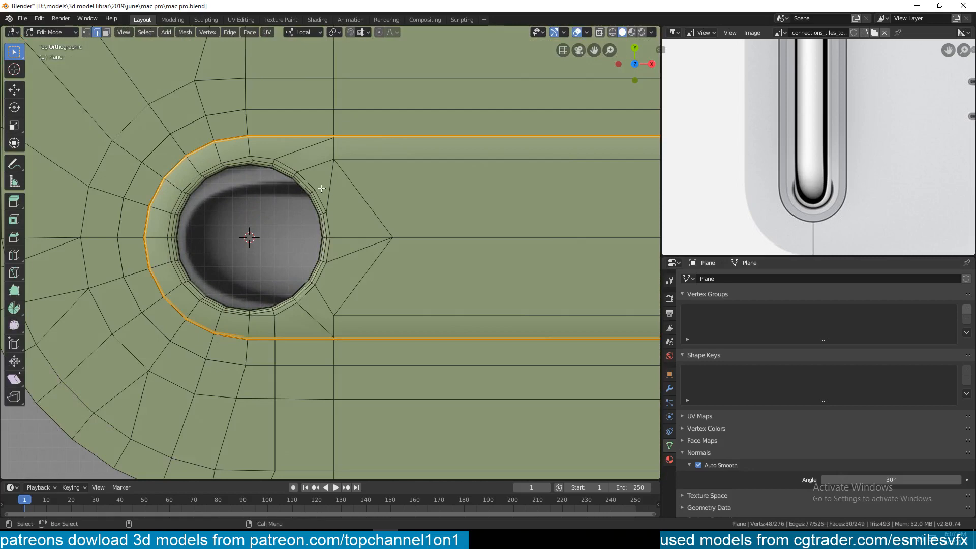
scroll(322, 189, "down", 2)
key("Tab")
middle_click_drag(388, 183, 344, 113)
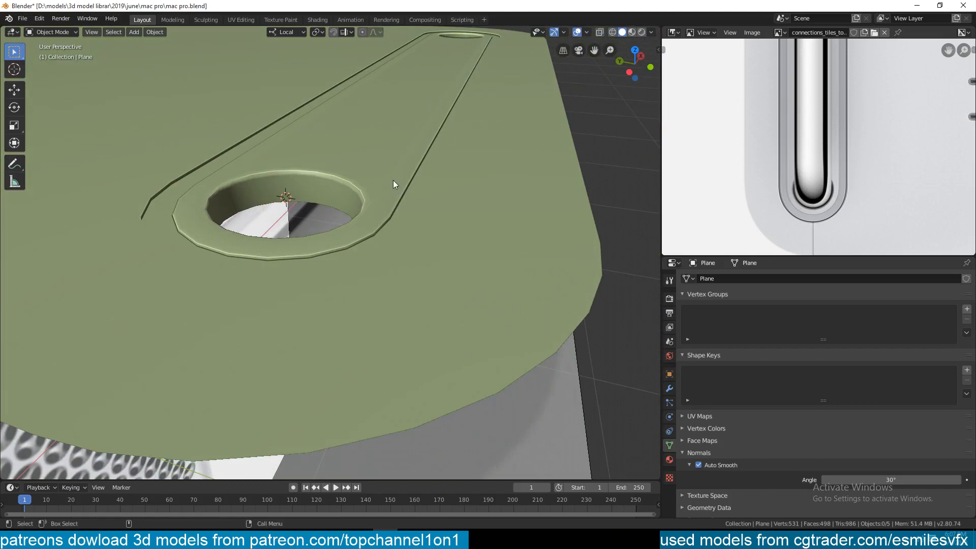
Try to select the path of faces running around the handle hole between its rim and the slot groove.
key("KP_7")
key("Tab")
key("alt+a")
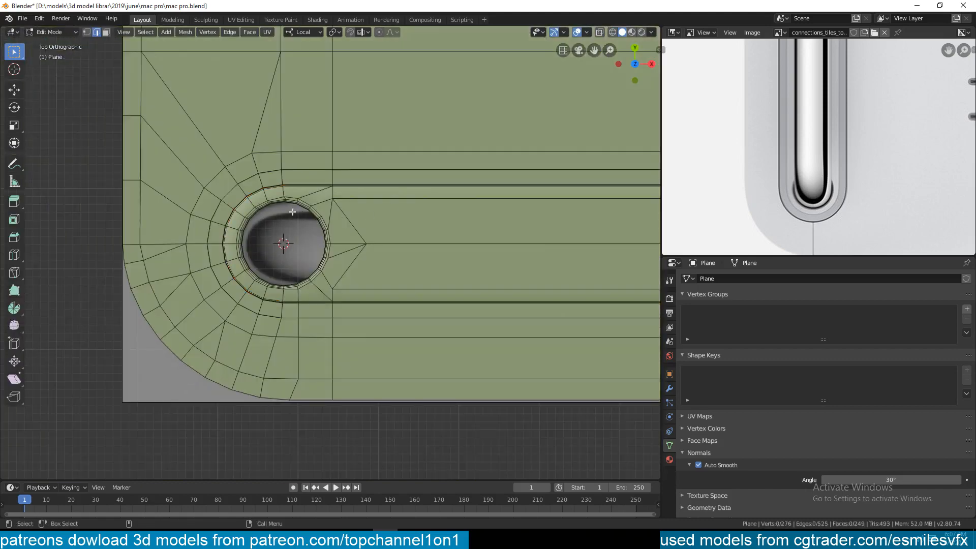
key("3")
left_click(231, 236)
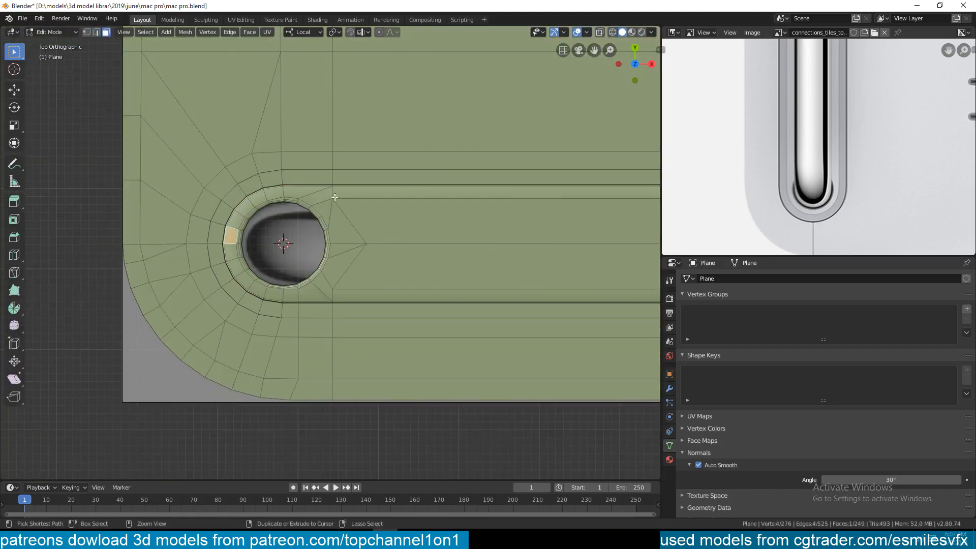
left_click(438, 190, "ctrl")
left_click(307, 194)
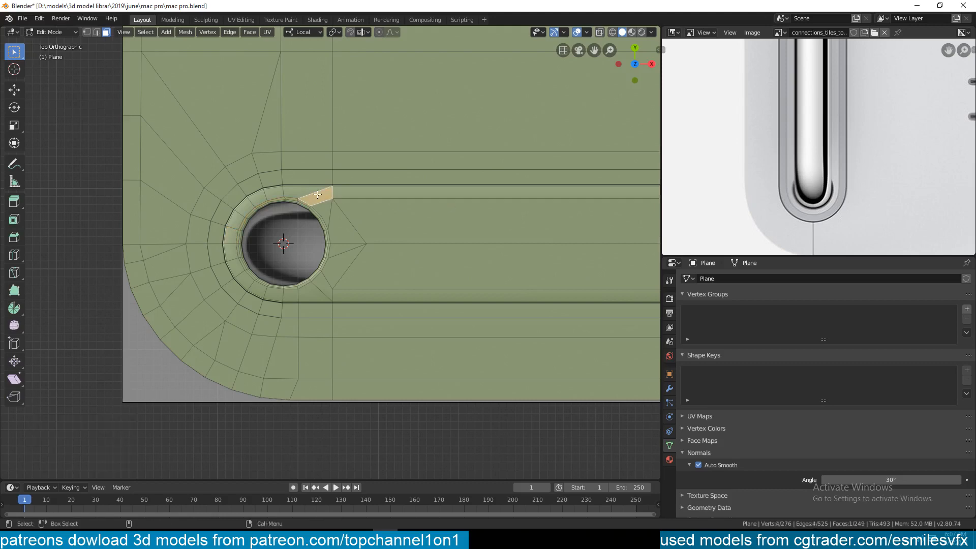
scroll(318, 194, "up", 1)
left_click(280, 181)
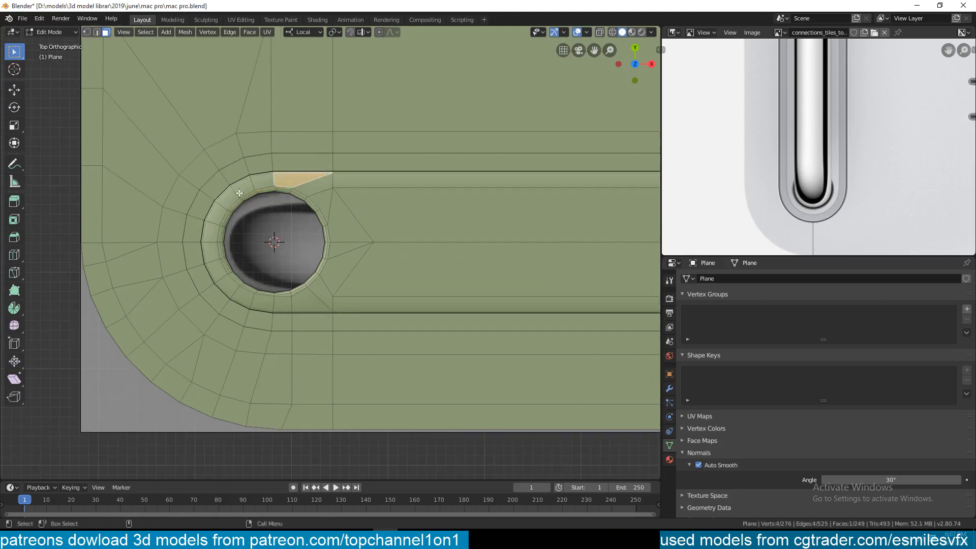
left_click(259, 305, "ctrl")
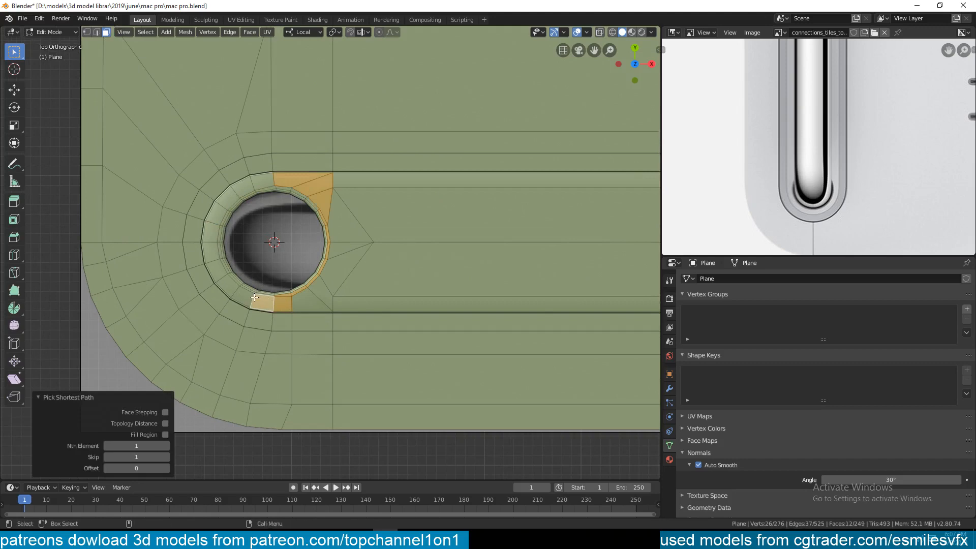
left_click(259, 305)
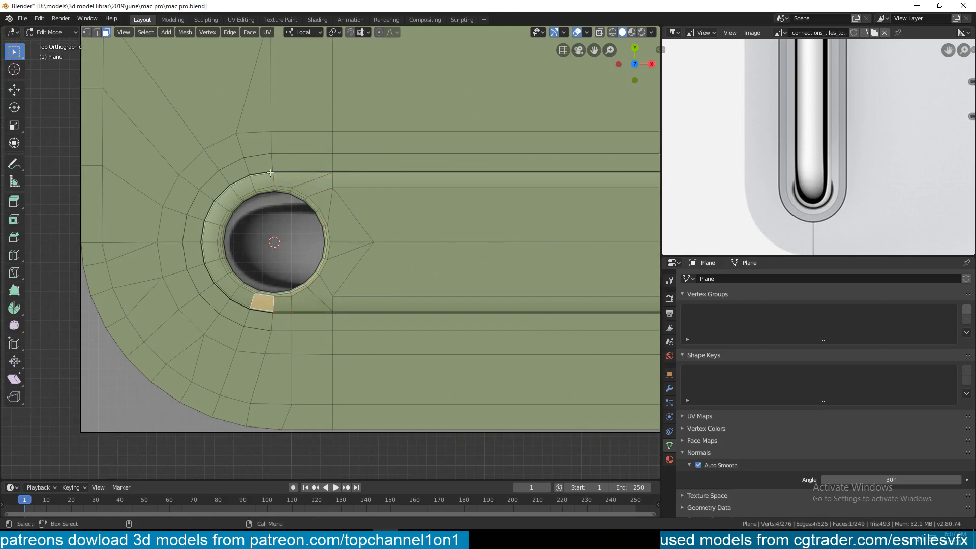
scroll(269, 173, "up", 2)
middle_click_drag(269, 173, 370, 70, "shift")
scroll(370, 70, "up", 3)
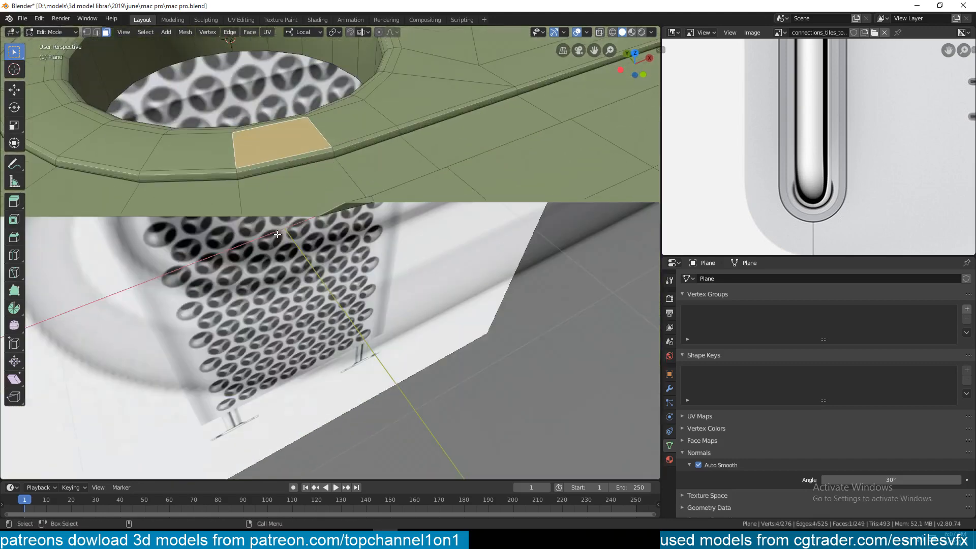
scroll(277, 205, "down", 1)
key("alt+a")
Add an edge loop through the ring of faces around the hole, slid outward close to the groove's beveled rim.
middle_click_drag(277, 204, 406, 189)
key("ctrl+r")
left_click(425, 195)
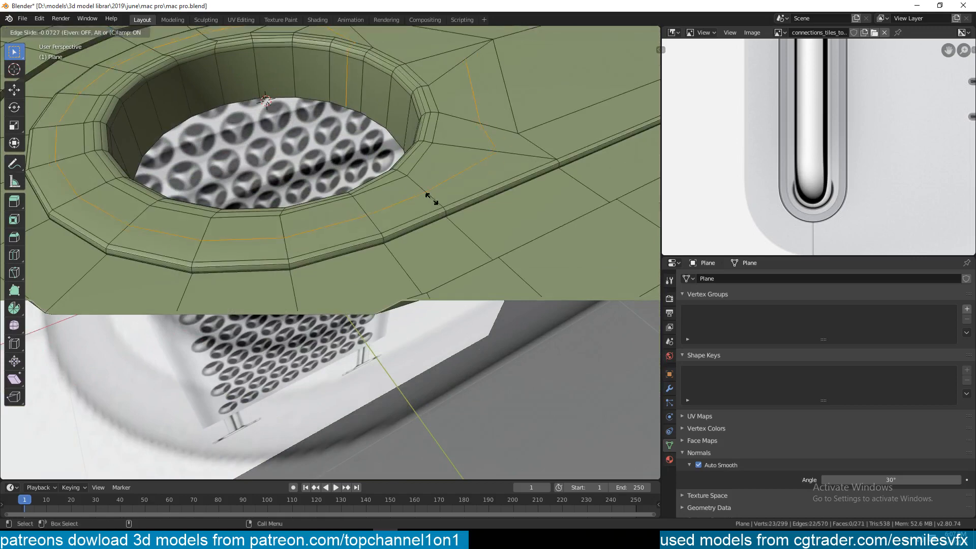
left_click(443, 211)
key("Tab")
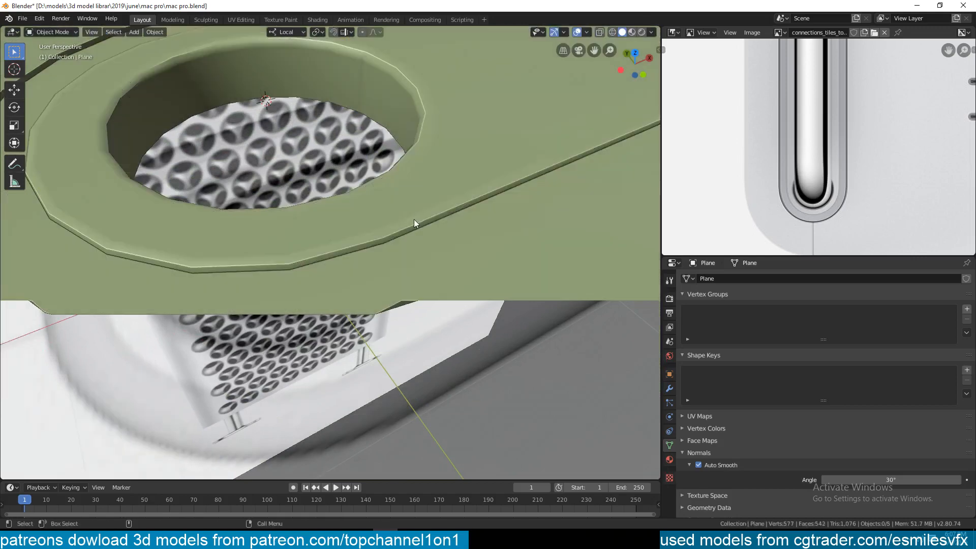
middle_click_drag(414, 218, 343, 246)
middle_click_drag(435, 293, 336, 252, "shift")
Dissolve the unwanted part of the new loop that crosses the faces between the hole and the slot's middle section.
key("Tab")
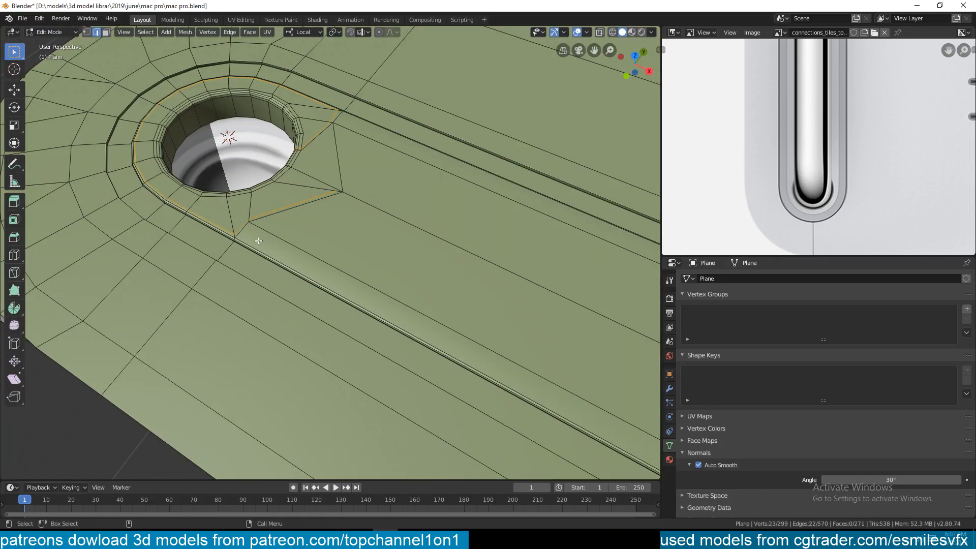
left_click(268, 216)
mouse_move(307, 186)
middle_mouse_down()
mouse_move(282, 163)
mouse_move(327, 146)
mouse_move(298, 172)
middle_mouse_up()
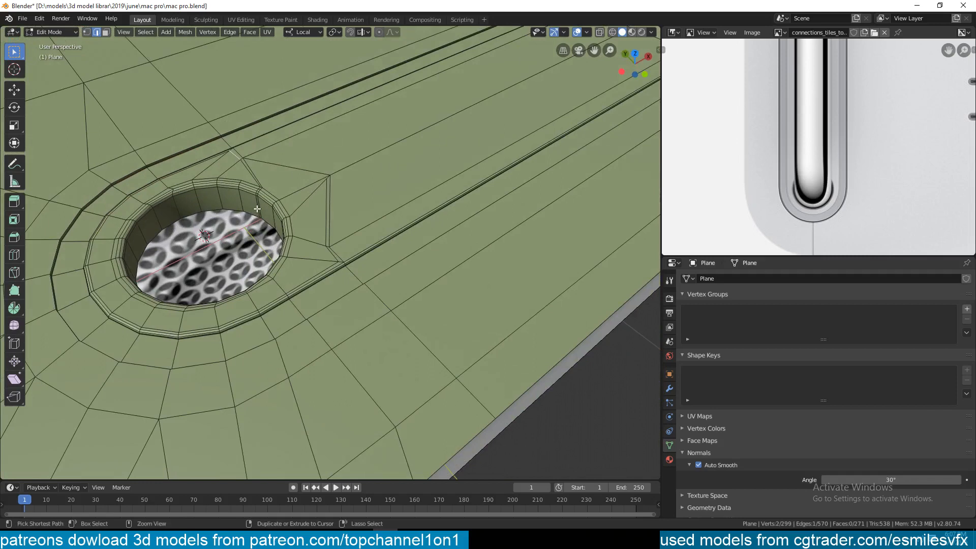
key("ctrl+x")
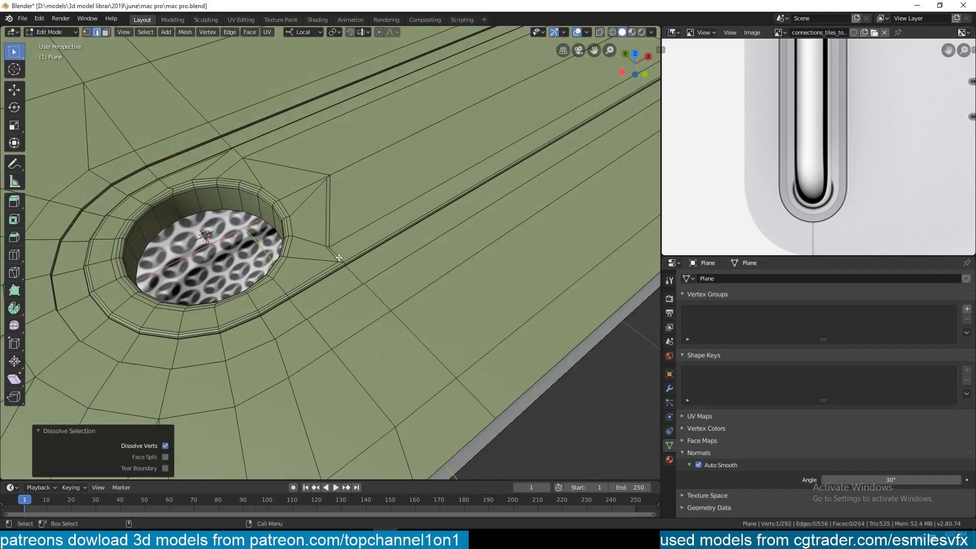
left_click(332, 253)
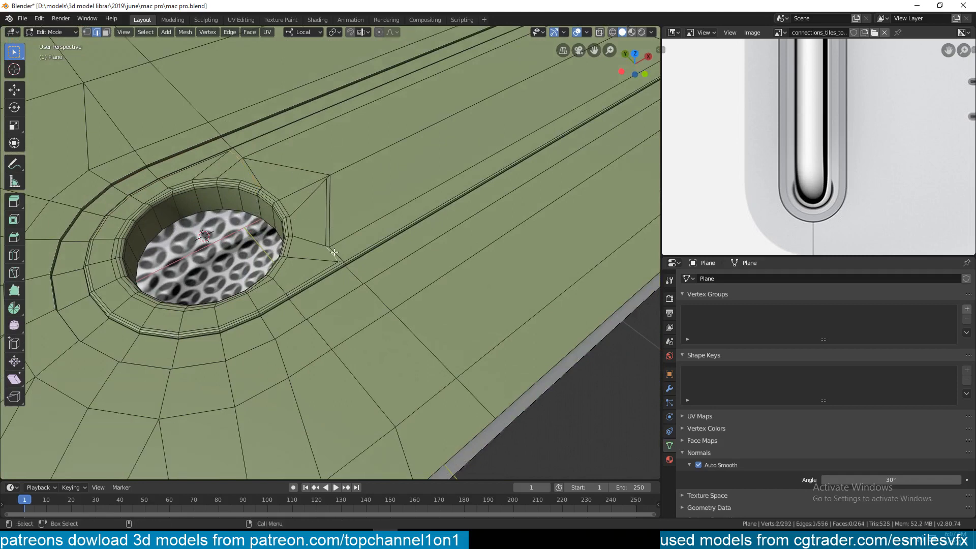
left_click(329, 210, "ctrl")
key("ctrl+x")
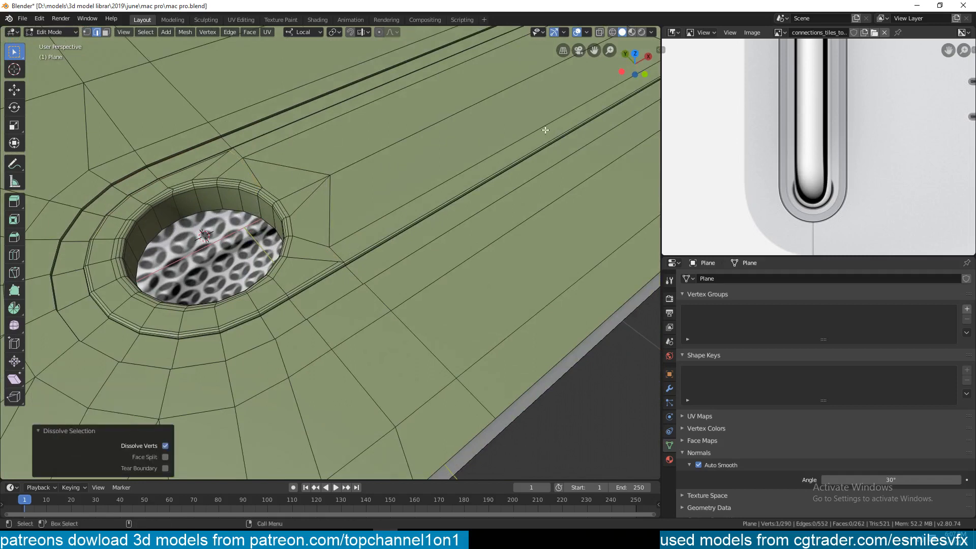
Add a supporting loop cut along the slot's straight side nearer the panel's edge and merge its end with the hole loop's open vertex.
key("ctrl+r")
left_click(343, 258)
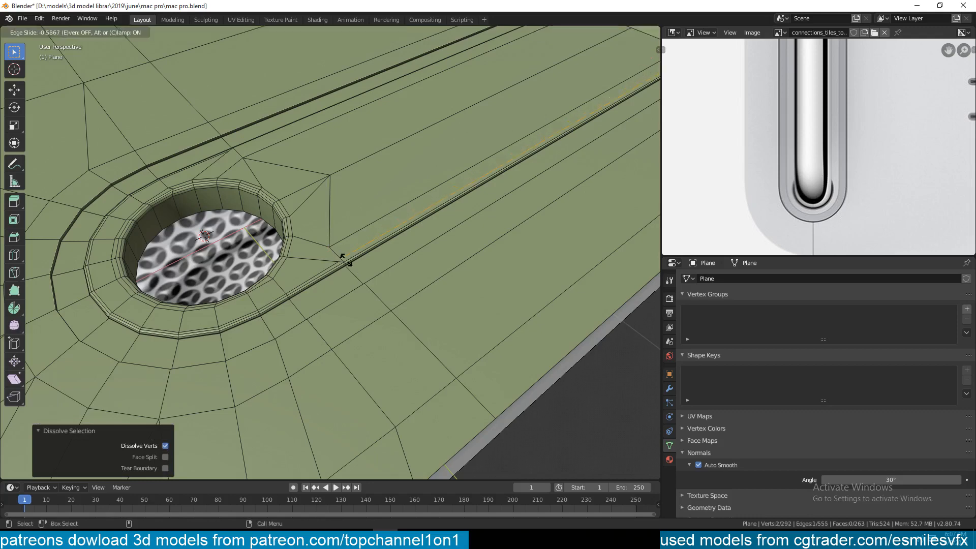
left_click(347, 260)
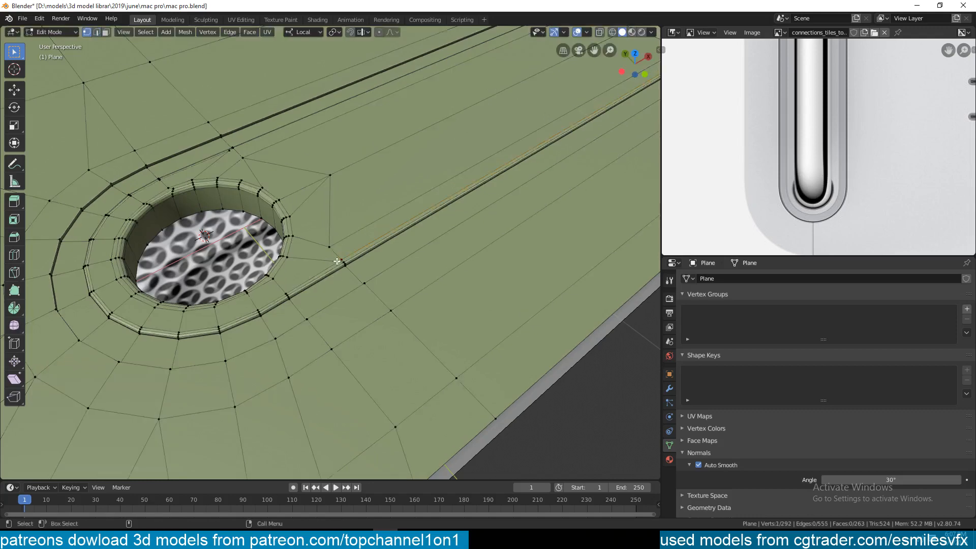
left_click(342, 259, "shift")
key("alt+m")
left_click(342, 261)
Add a loop cut with factor -0.870 along the slot's opposite straight side and merge the hole loop's open vertex into its end using At Last.
middle_click_drag(342, 261, 354, 279, "shift")
scroll(305, 246, "up", 5)
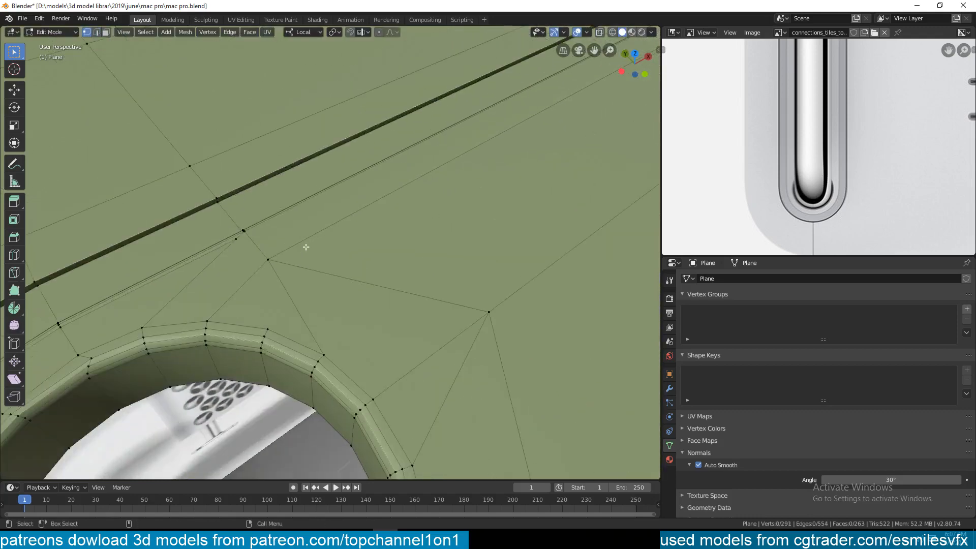
key("ctrl+r")
left_click(296, 273)
left_click(283, 262)
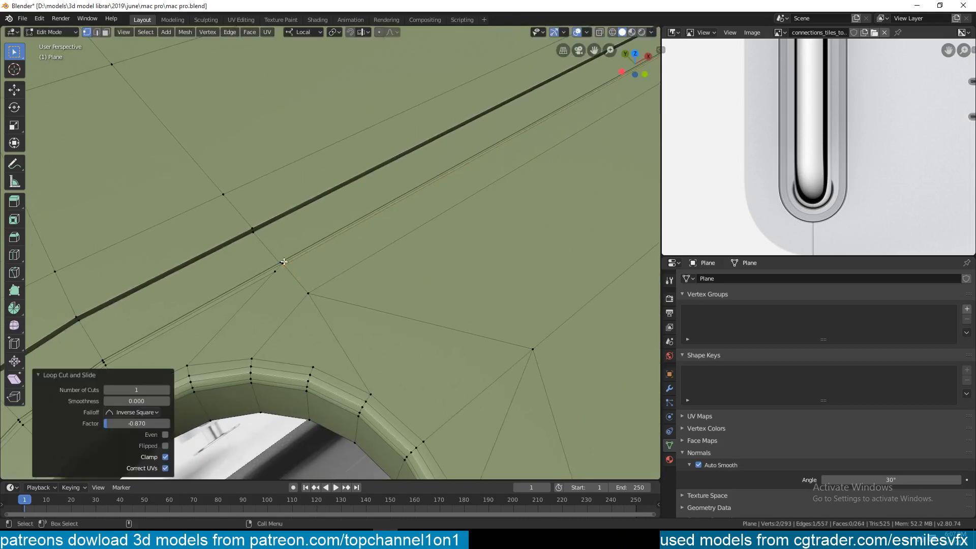
left_click(277, 273)
left_click(284, 265, "shift")
key("alt+m")
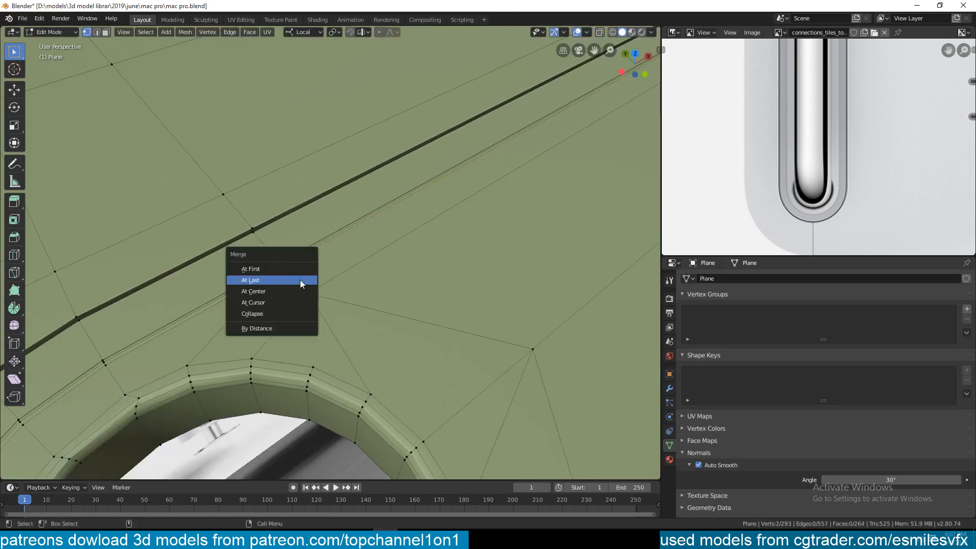
left_click(301, 281)
Return to Object Mode, save the file and select the top panel.
key("Tab")
scroll(321, 288, "down", 7)
middle_click_drag(322, 288, 442, 302)
scroll(221, 288, "down", 3)
key("ctrl+s")
left_click(422, 313)
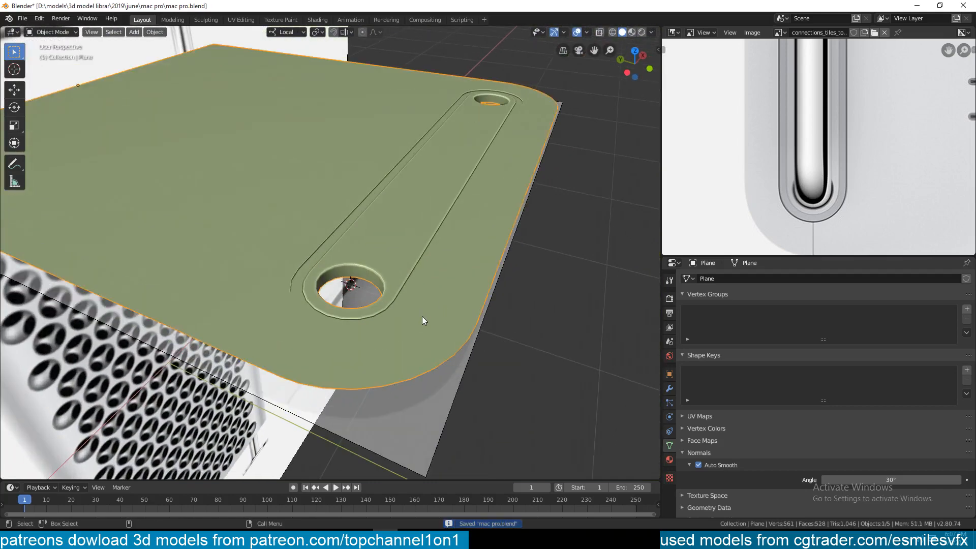
Add a level 2 Subdivision Surface to the top panel, inspect the smoothed slot from above and save the file.
key("ctrl+2")
key("alt+a")
scroll(422, 288, "down", 3)
middle_click_drag(423, 288, 599, 263)
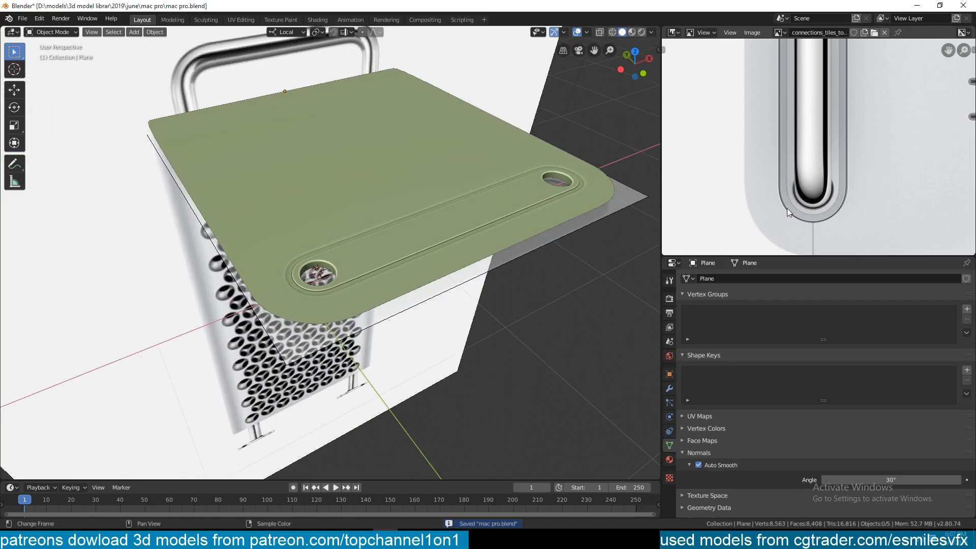
scroll(770, 201, "down", 2)
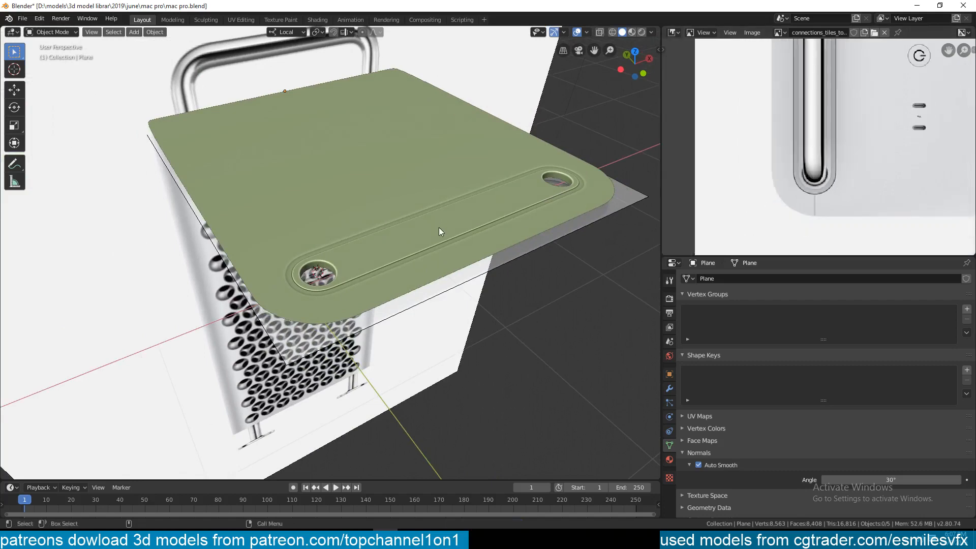
key("KP_7")
scroll(436, 239, "up", 2)
scroll(434, 243, "down", 1)
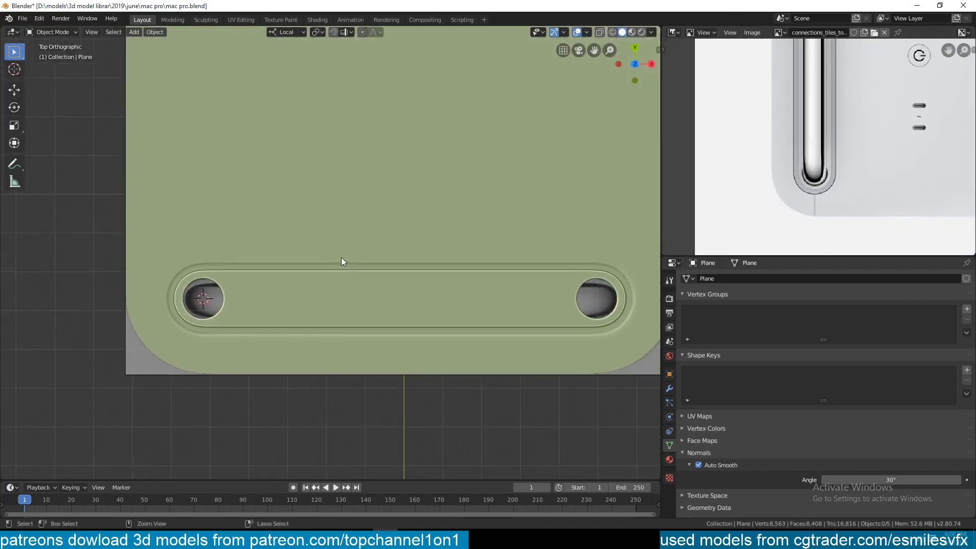
key("ctrl+s")
Compare the panel's slot and overall outline with the top-view reference image, including its power button, ports and round lock.
scroll(848, 189, "down", 3)
scroll(468, 242, "down", 3)
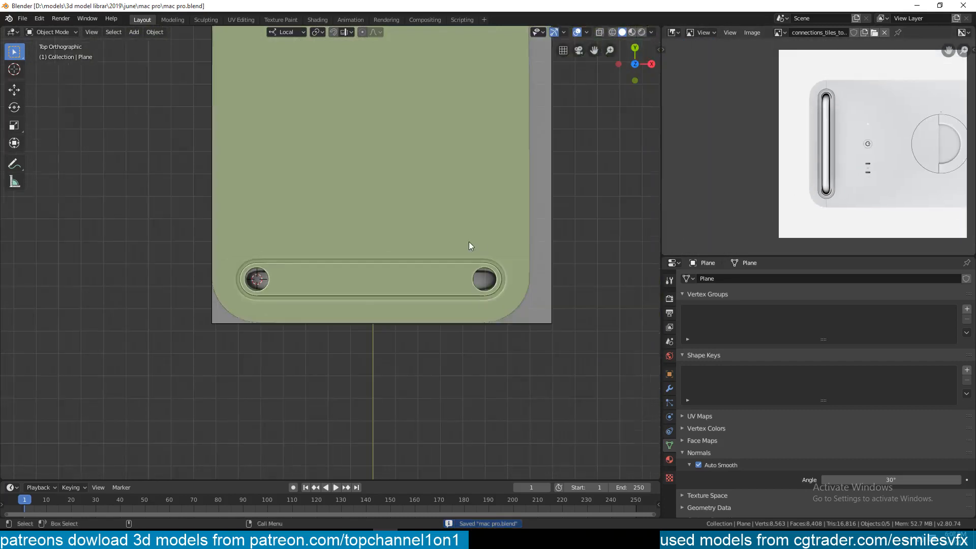
middle_click_drag(464, 270, 467, 330, "shift")
scroll(742, 192, "up", 2)
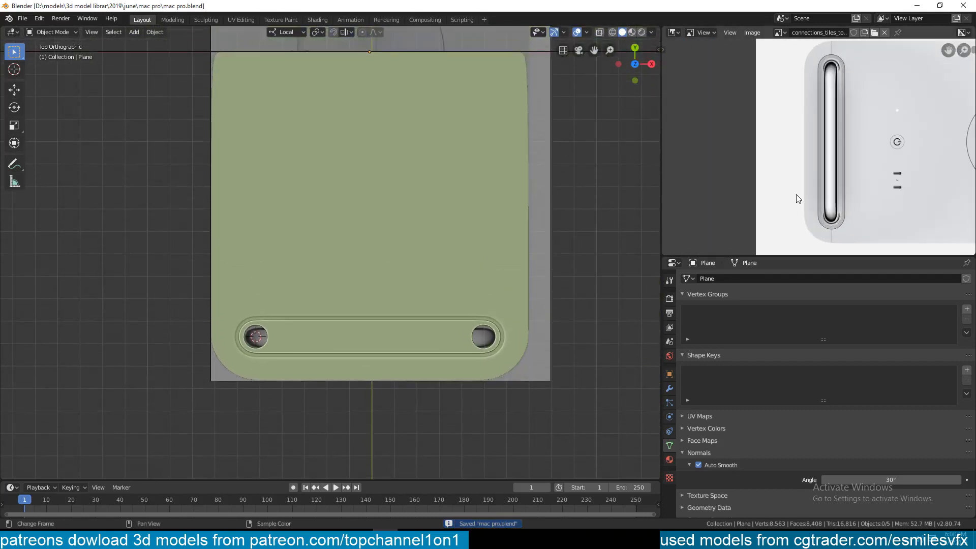
scroll(785, 197, "down", 2)
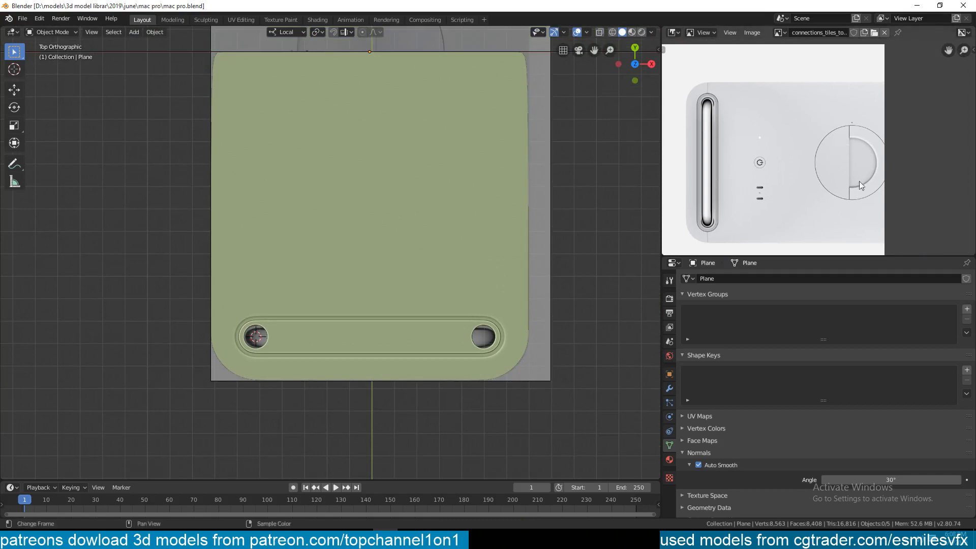
scroll(783, 181, "up", 3)
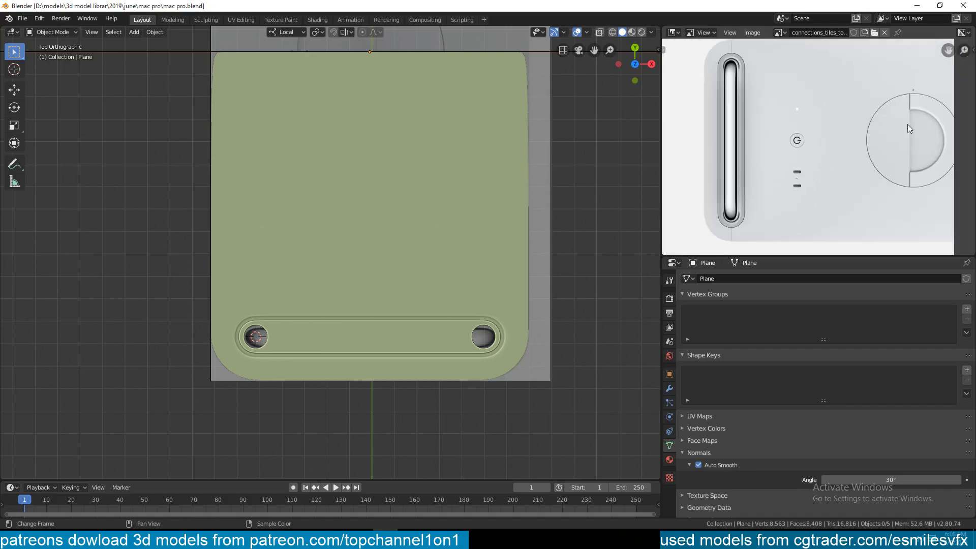
scroll(340, 218, "down", 5)
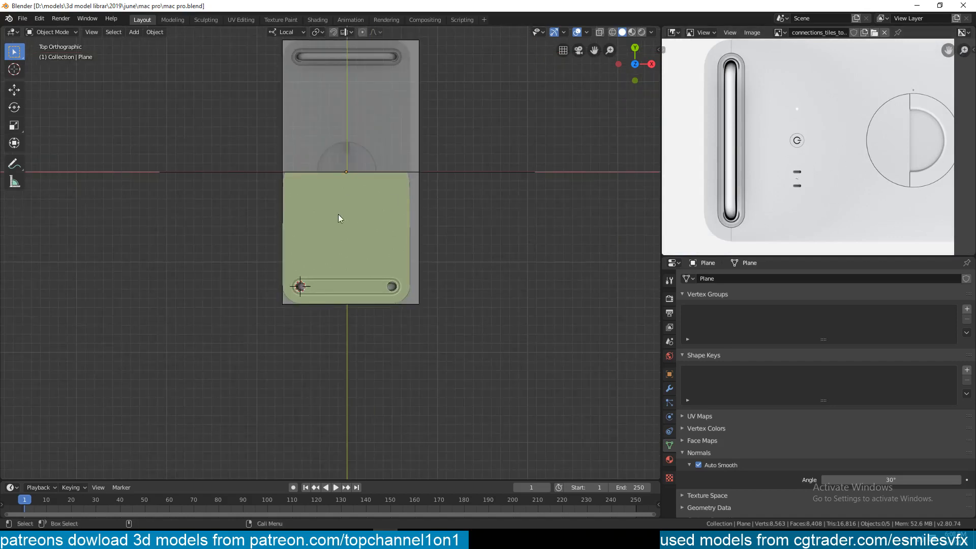
Select the top panel and enable the Y axis in its Mirror modifier.
left_click(401, 235)
middle_click_drag(418, 168, 429, 196, "shift")
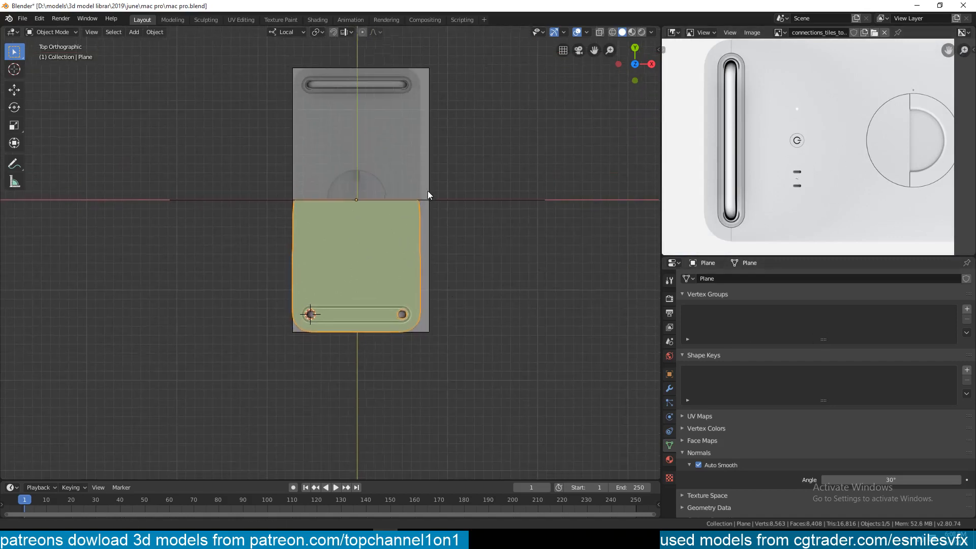
left_click(668, 388)
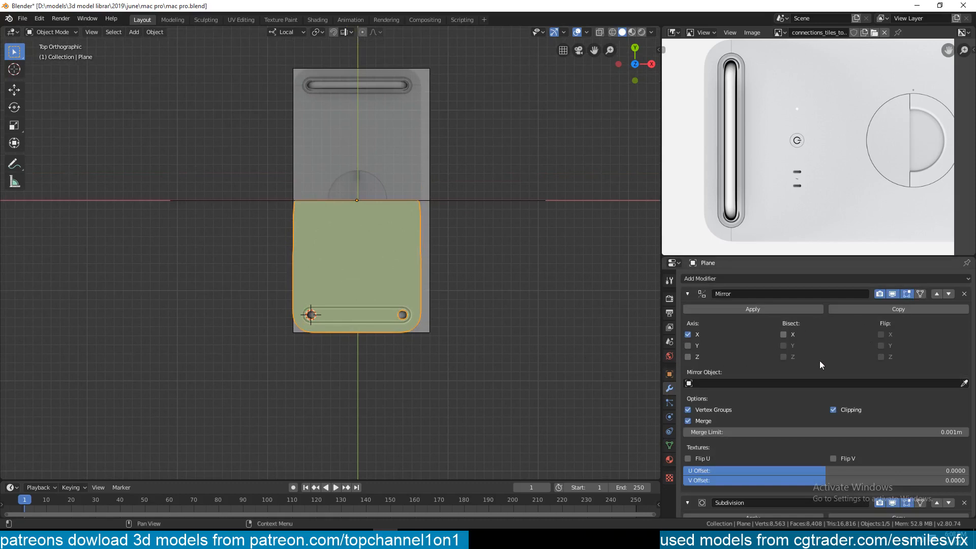
left_click(691, 344)
scroll(379, 195, "up", 3)
middle_click_drag(430, 231, 386, 219)
scroll(741, 151, "down", 3)
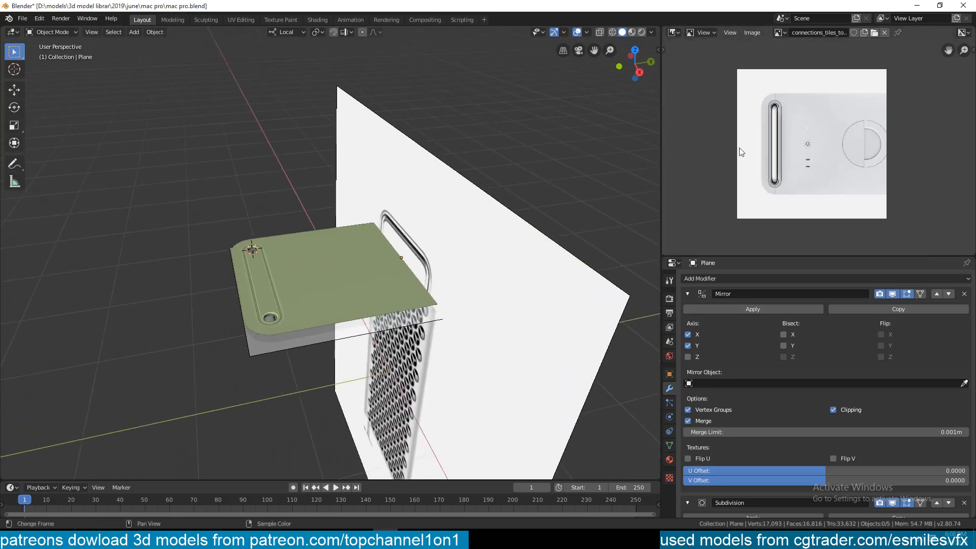
In front view, move the top panel down along Z until it sits on the case's top edge at the handle's base.
scroll(741, 152, "up", 1)
key("KP_1")
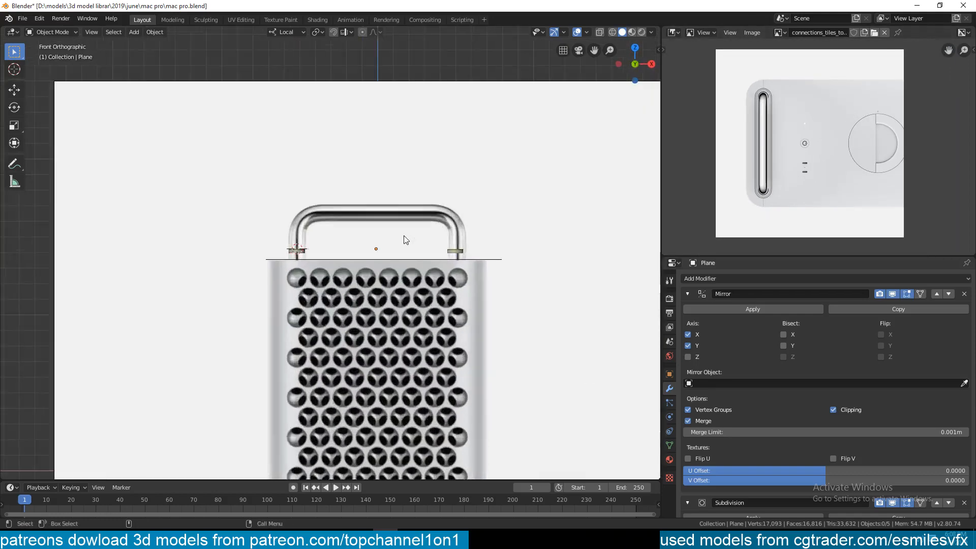
left_click(339, 249)
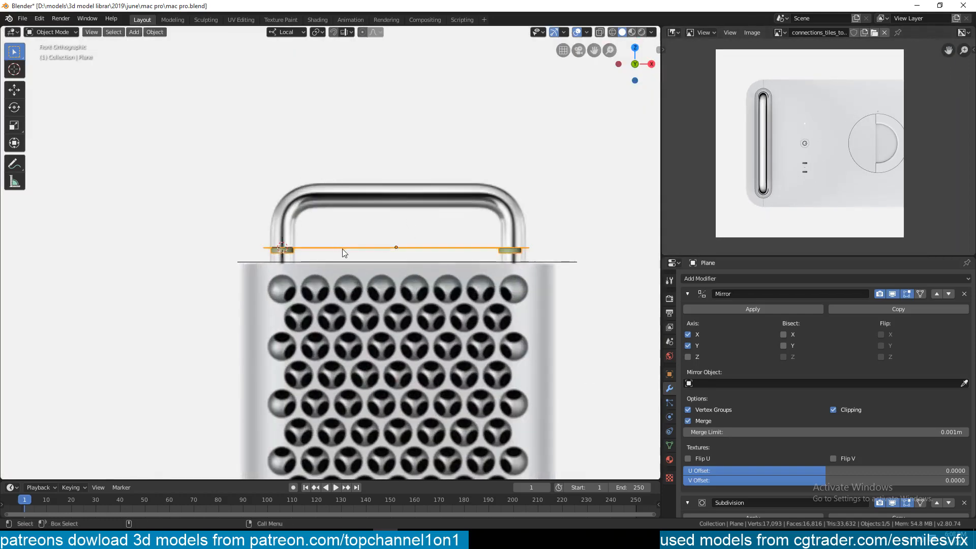
key("g")
key("z")
key("z")
left_click(342, 262)
left_click(302, 240)
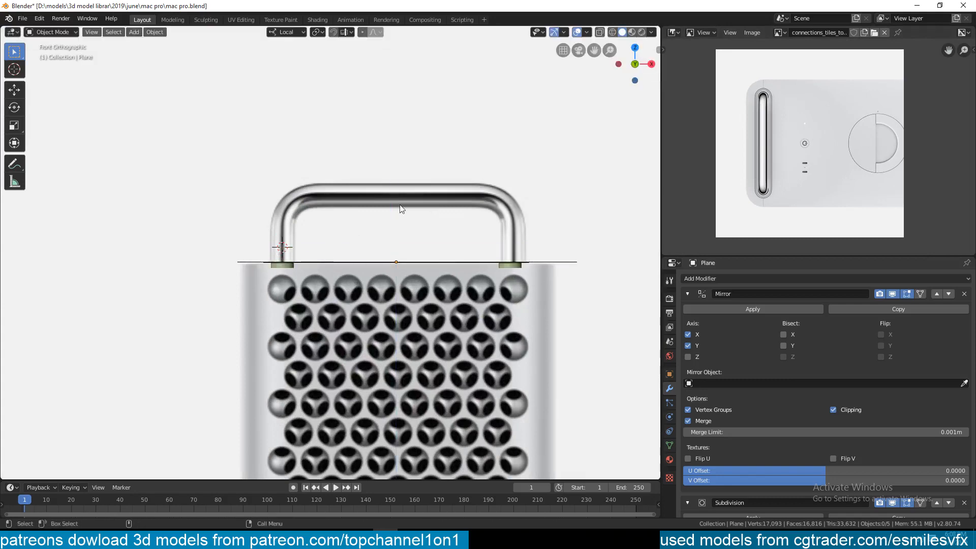
Add a plane and rotate it 90° about the X axis so it faces the front view.
key("shift+a")
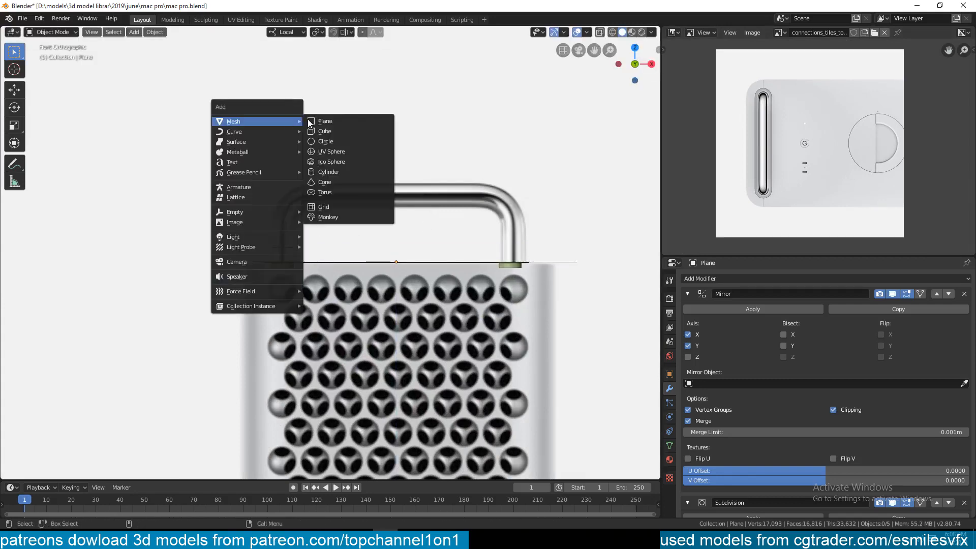
left_click(361, 116)
scroll(389, 145, "down", 1)
key("t")
key("r")
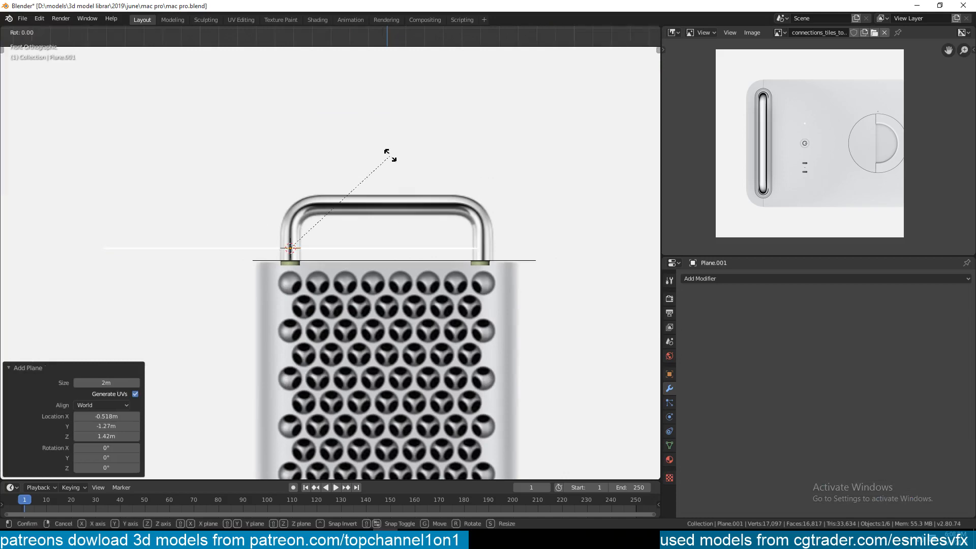
key("x")
key("9")
key("0")
key("Return")
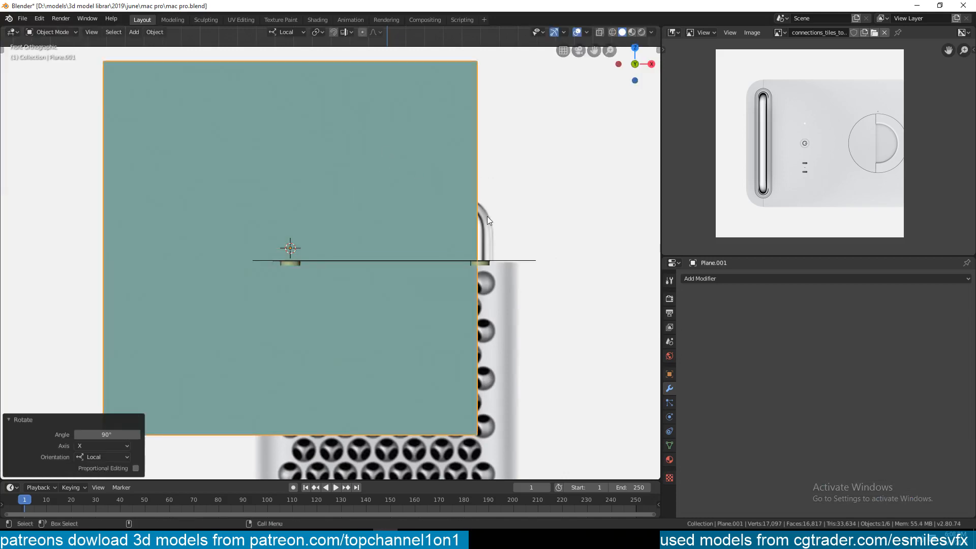
Snap the 3D cursor to the horizontal reference image and snap the new plane to the cursor.
left_click(502, 260)
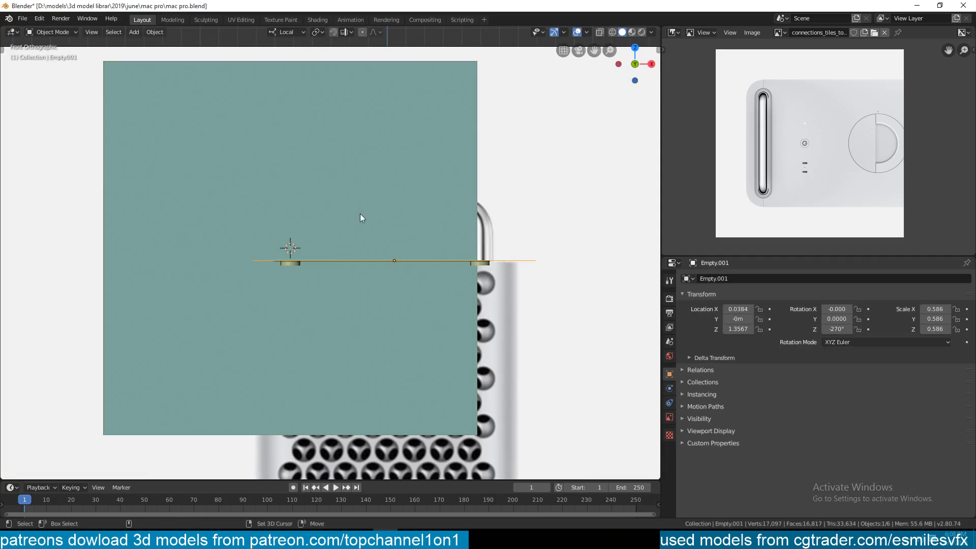
key("shift+s")
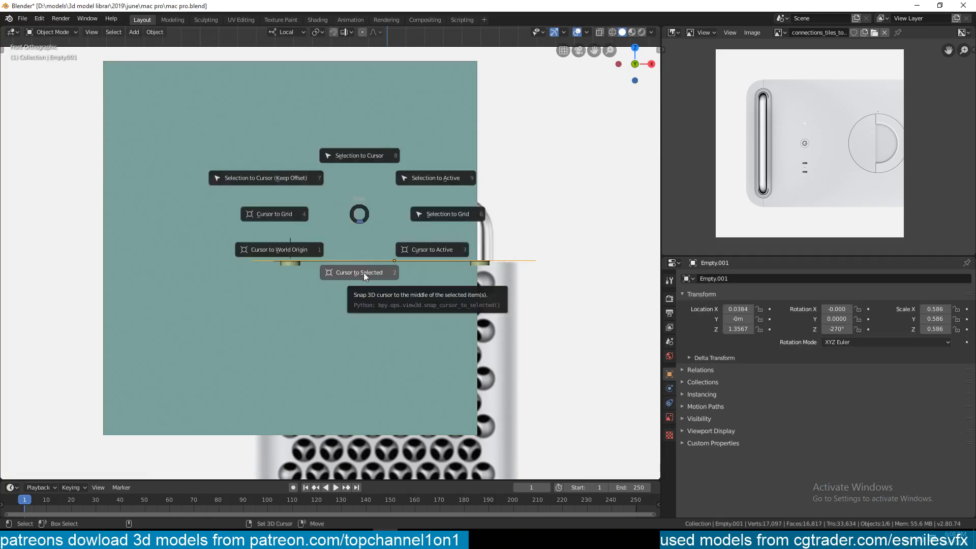
left_click(363, 272)
left_click(371, 221)
key("shift+s")
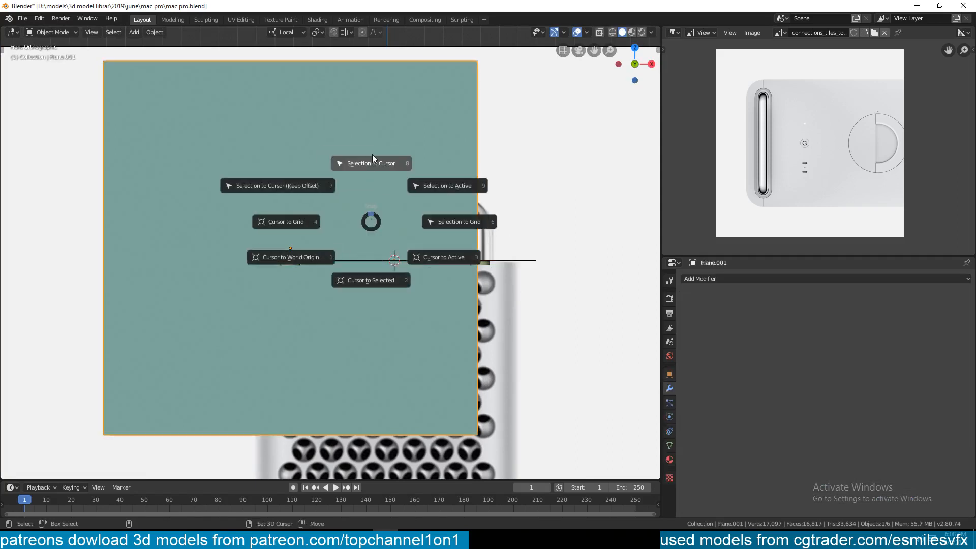
left_click(374, 157)
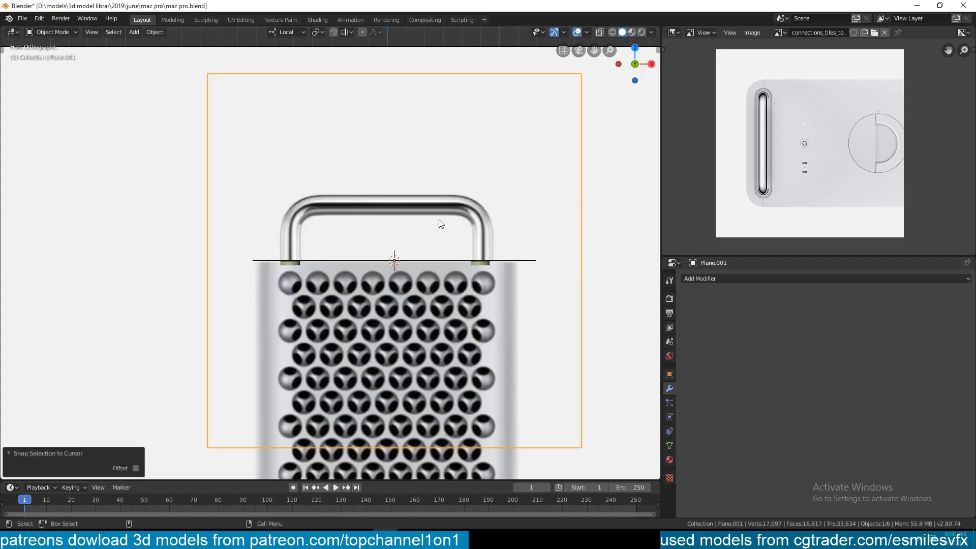
Fit the plane's sides to the handle's legs by scaling 0.534, moving -0.0456 m along X and scaling 0.959, and save the file.
key("s")
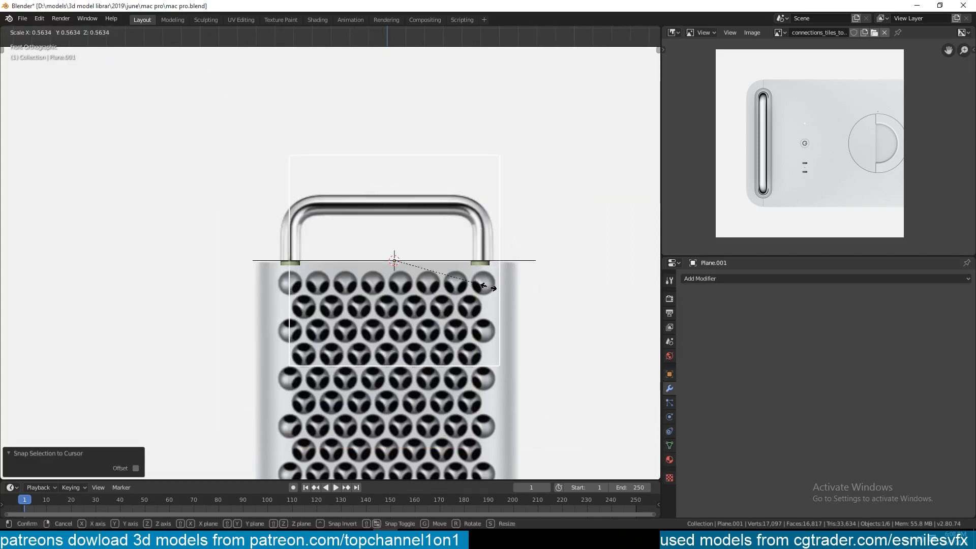
left_click(483, 285)
scroll(484, 285, "up", 3)
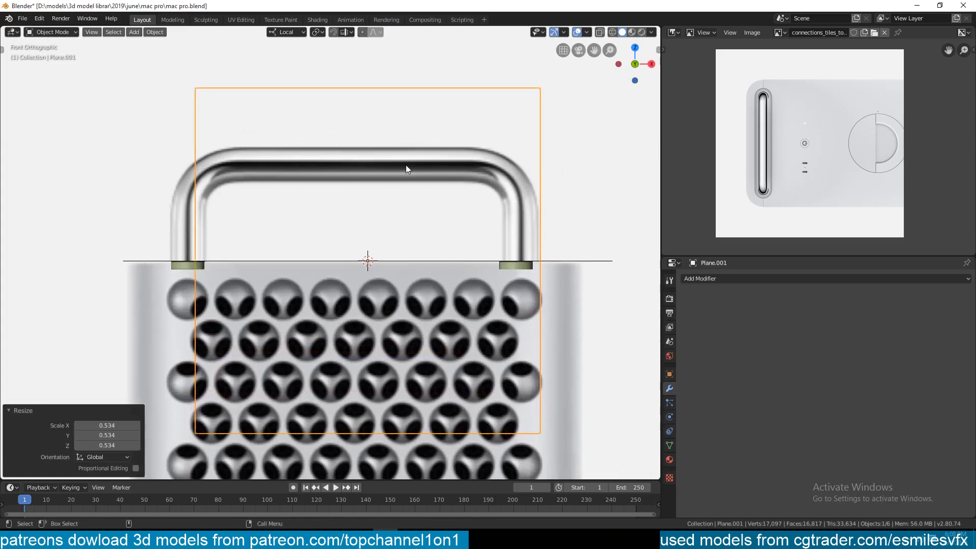
key("g")
key("x")
key("x")
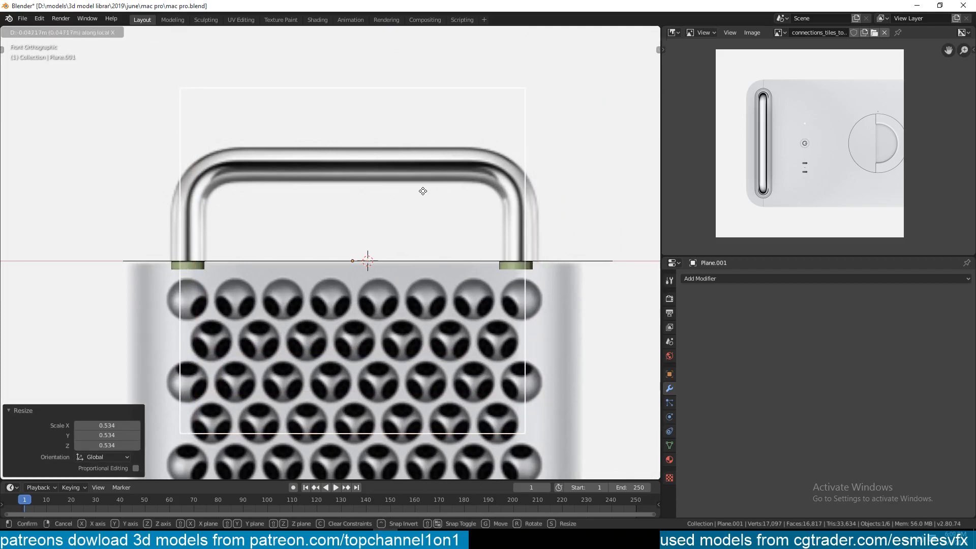
left_click(425, 193)
key("s")
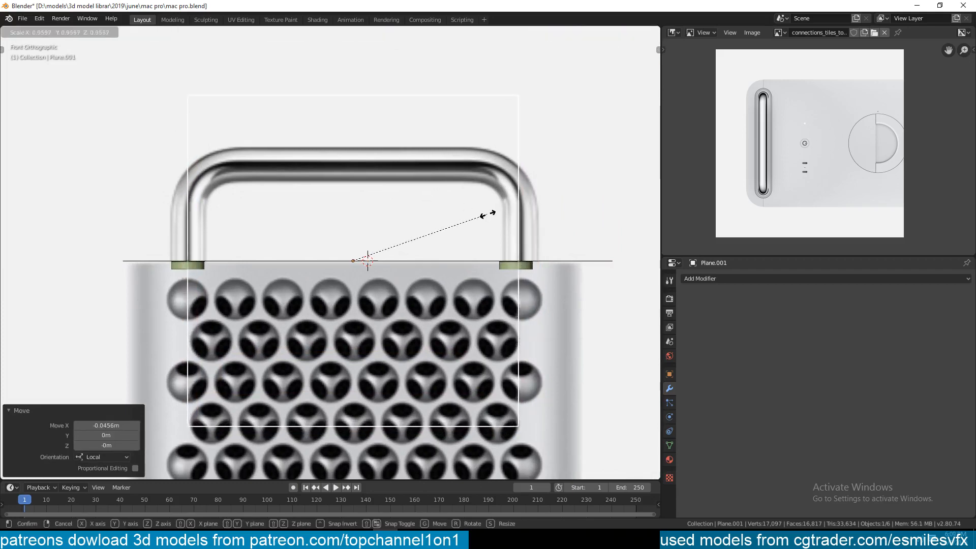
left_click(487, 214)
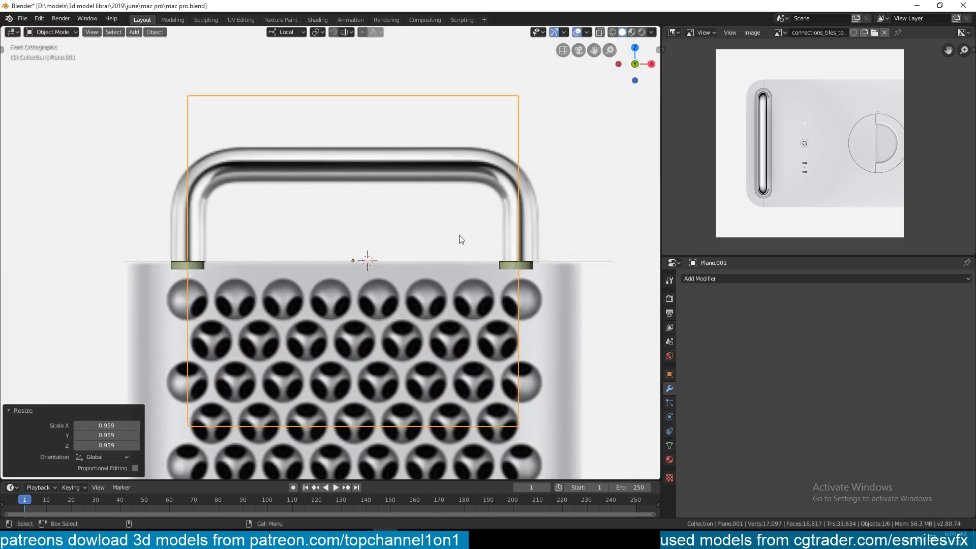
key("ctrl+s")
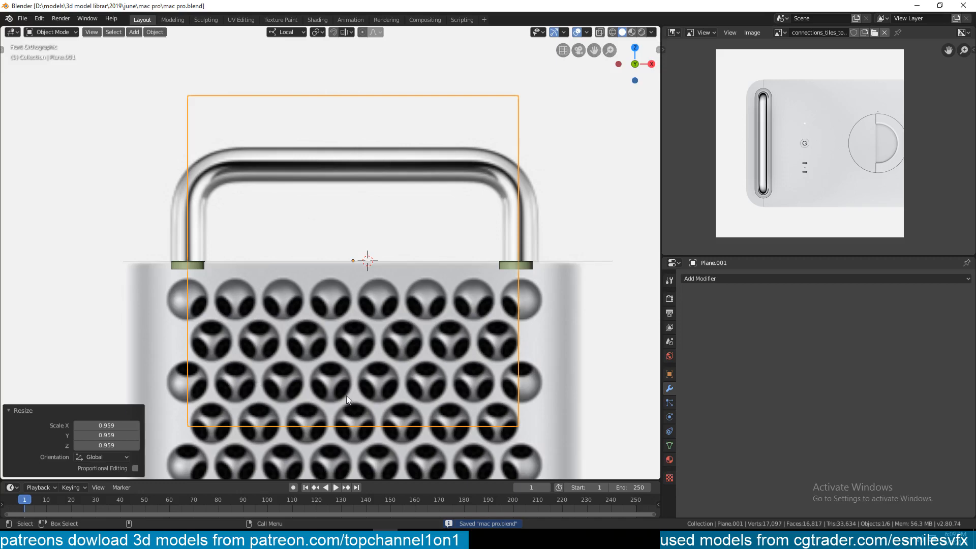
Delete the plane's bottom edge to leave an open three-sided frame and return to Object Mode.
key("Tab")
left_click(191, 431)
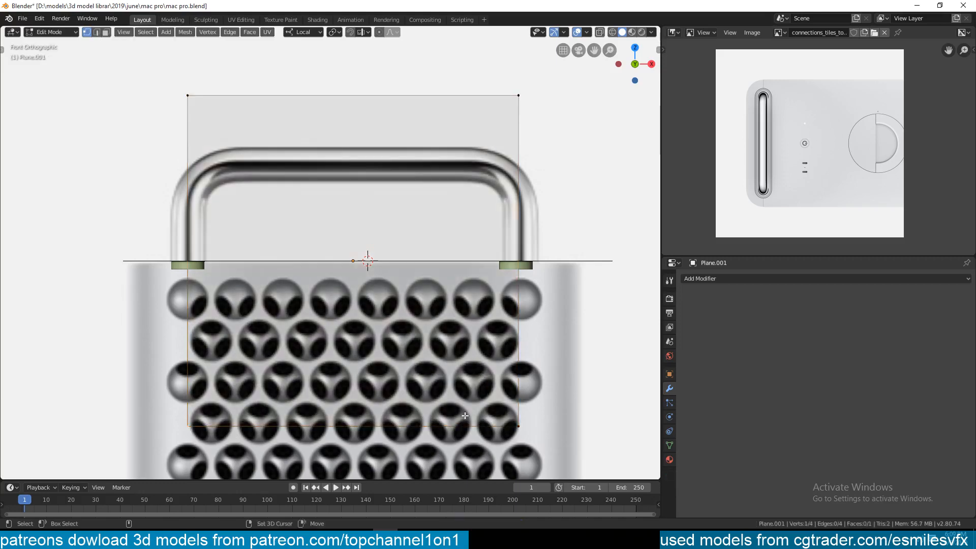
key("x")
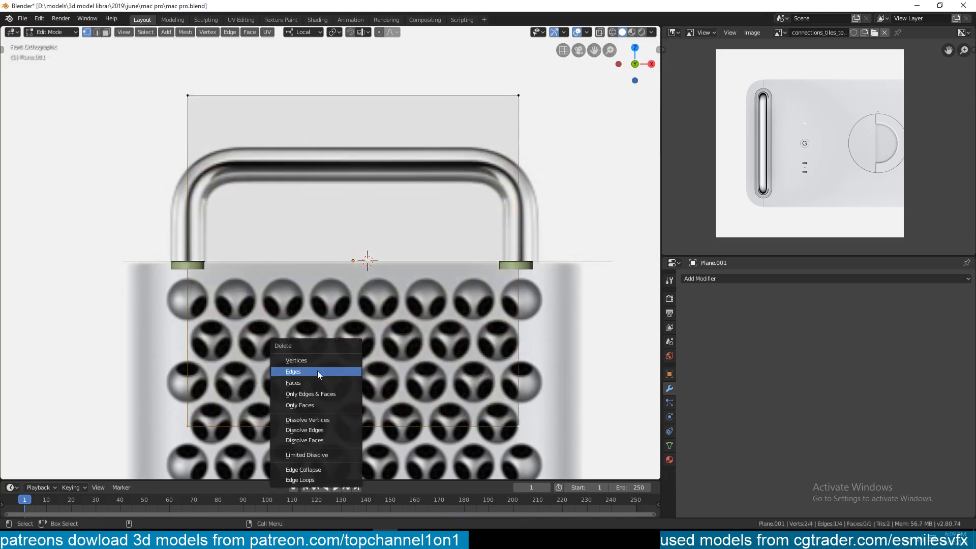
left_click(307, 377)
key("Tab")
Move the open frame 1.27 m along its local Z so it stands over the panel's slot holes.
middle_click_drag(403, 223, 428, 244)
key("g")
key("x")
key("x")
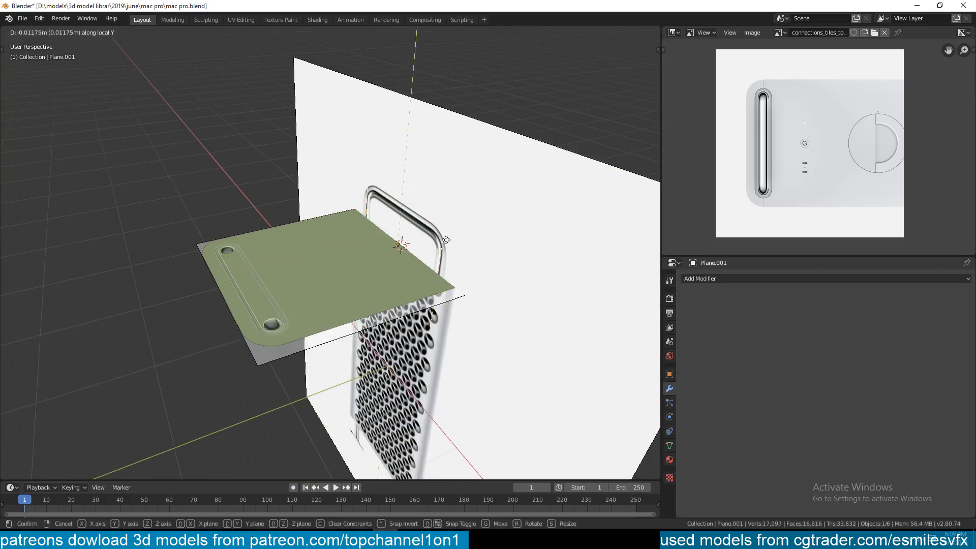
key("y")
key("y")
key("z")
key("z")
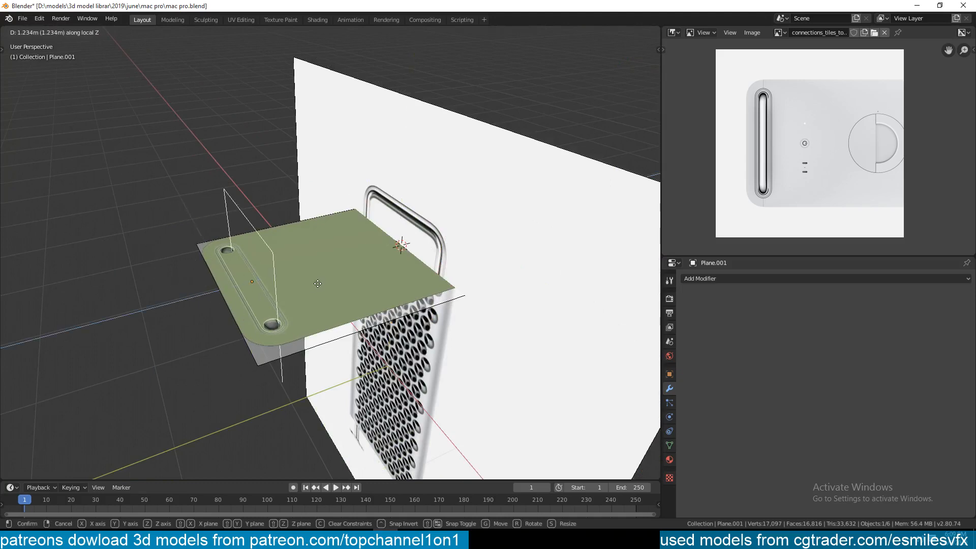
left_click(313, 285)
In front view, lower the frame's top edge by 0.174 m to the upper part of the handle in the reference.
key("KP_1")
scroll(374, 226, "up", 4)
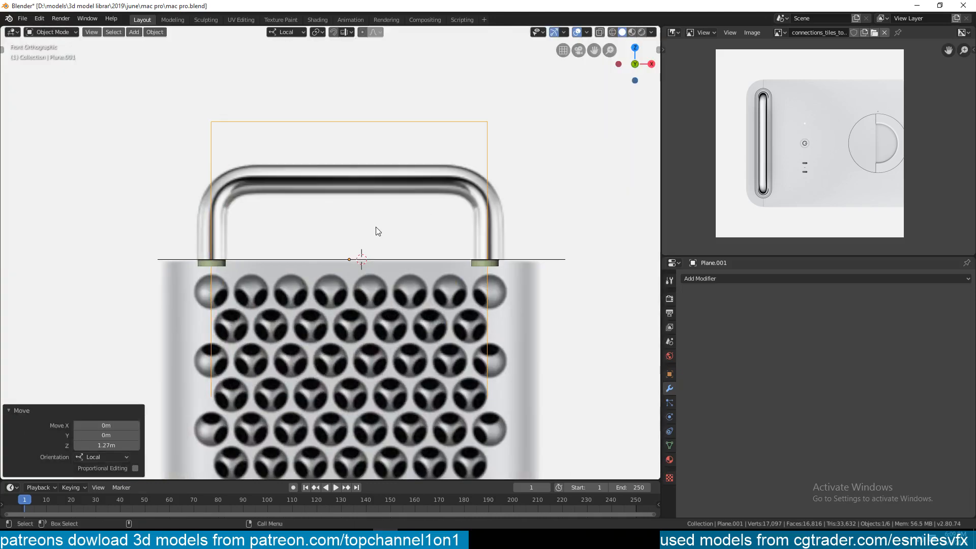
key("Tab")
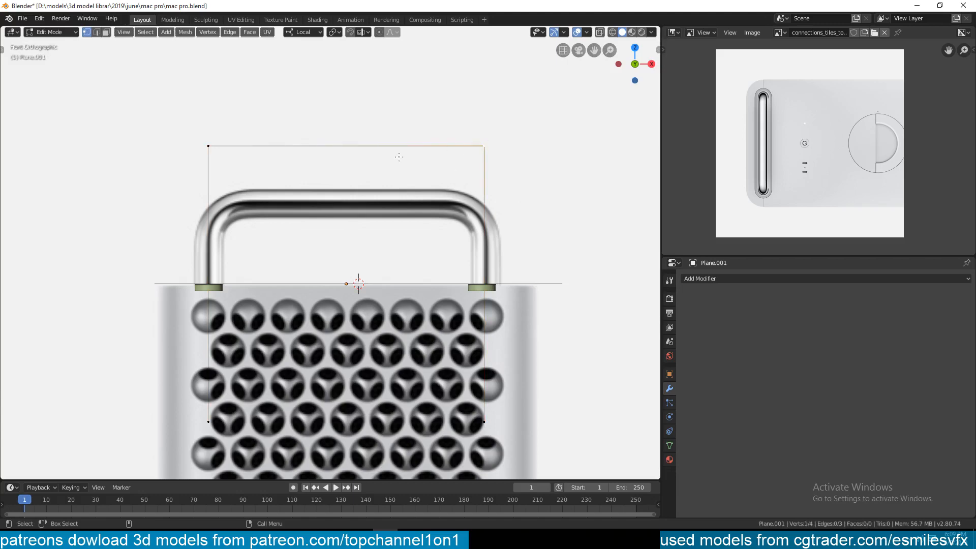
key("g")
key("z")
key("z")
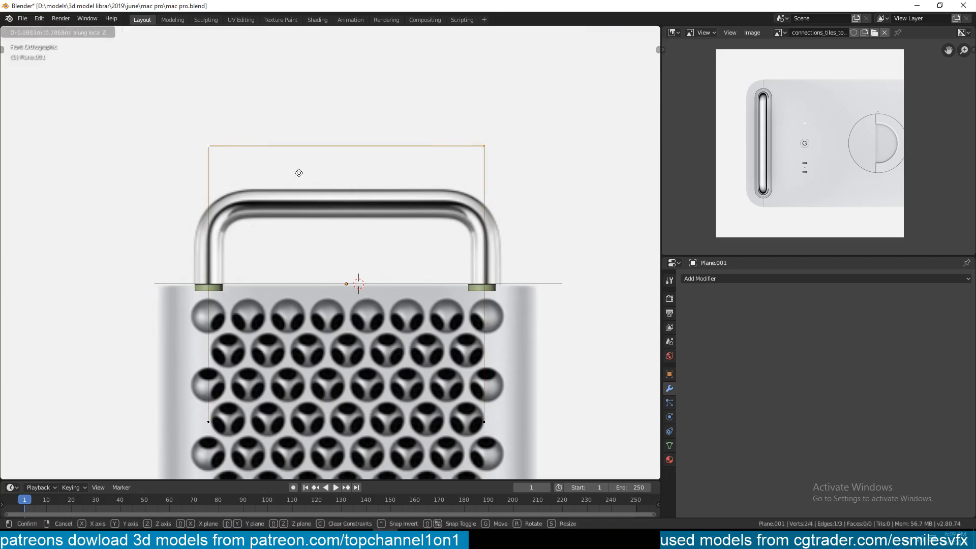
left_click(298, 219)
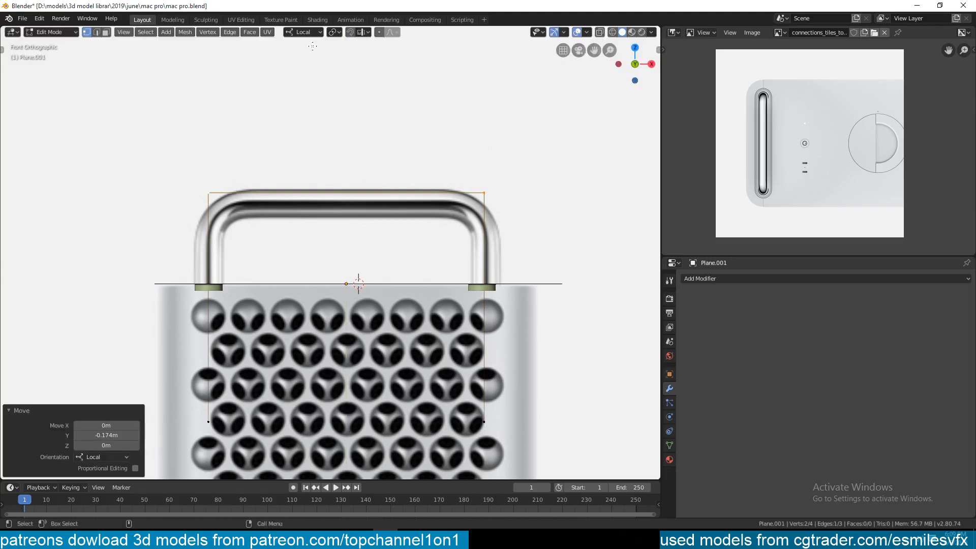
Switch the transform orientation to Global and lower the frame's top edge by about 0.0301 m along Z.
left_click(304, 32)
left_click(296, 65)
scroll(483, 181, "up", 2)
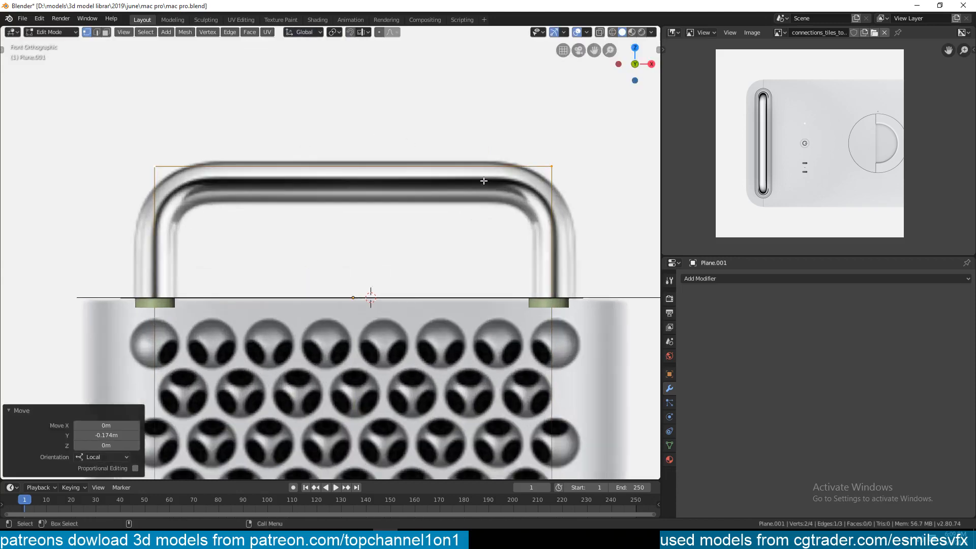
key("g")
key("z")
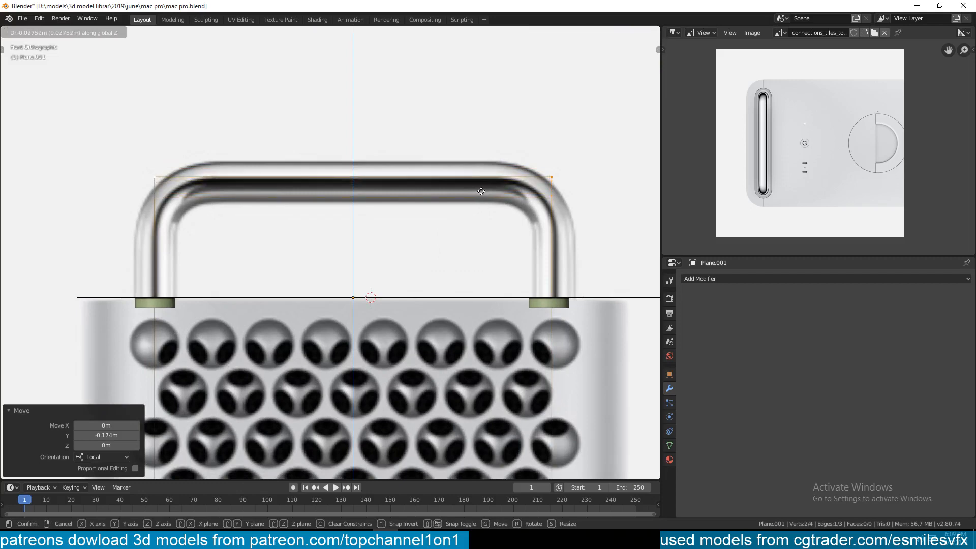
left_click(480, 192)
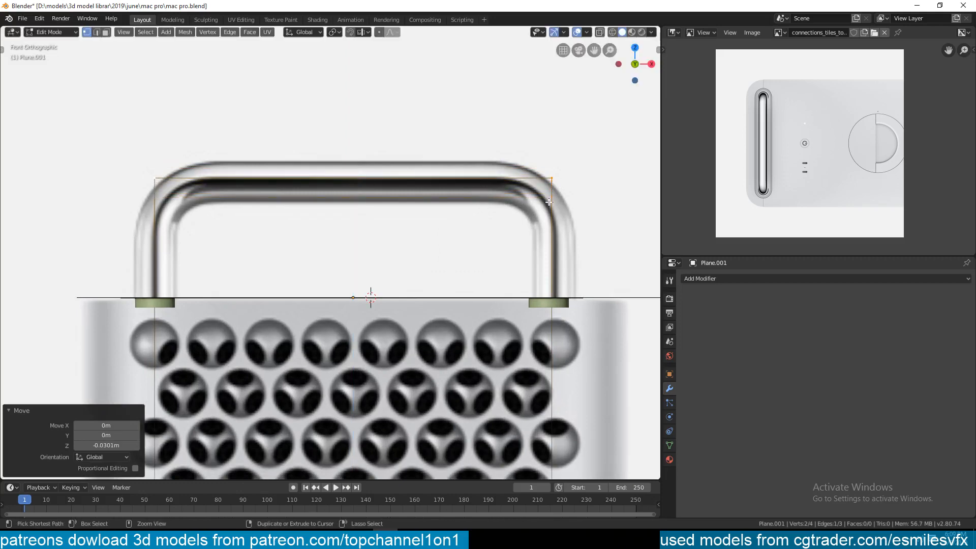
key("ctrl+shift+b")
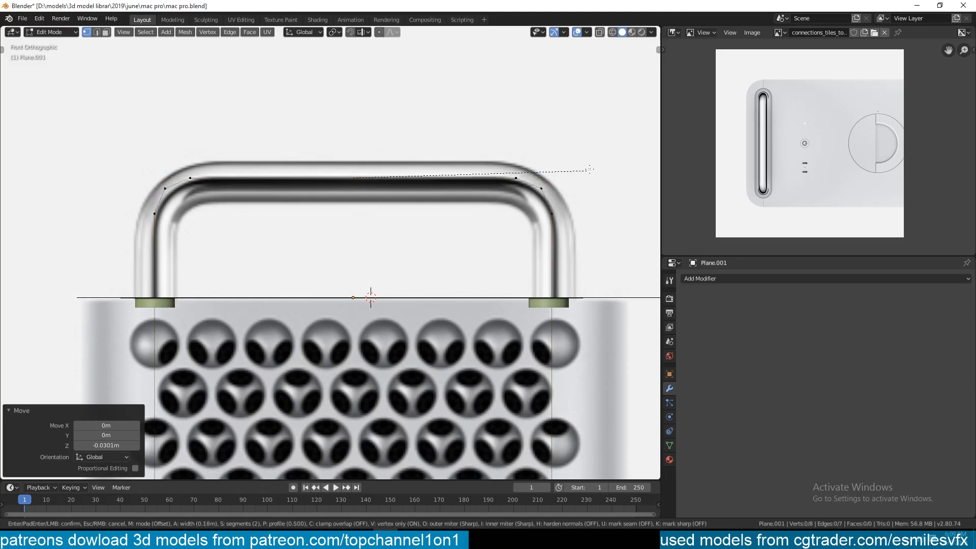
scroll(614, 149, "up", 3)
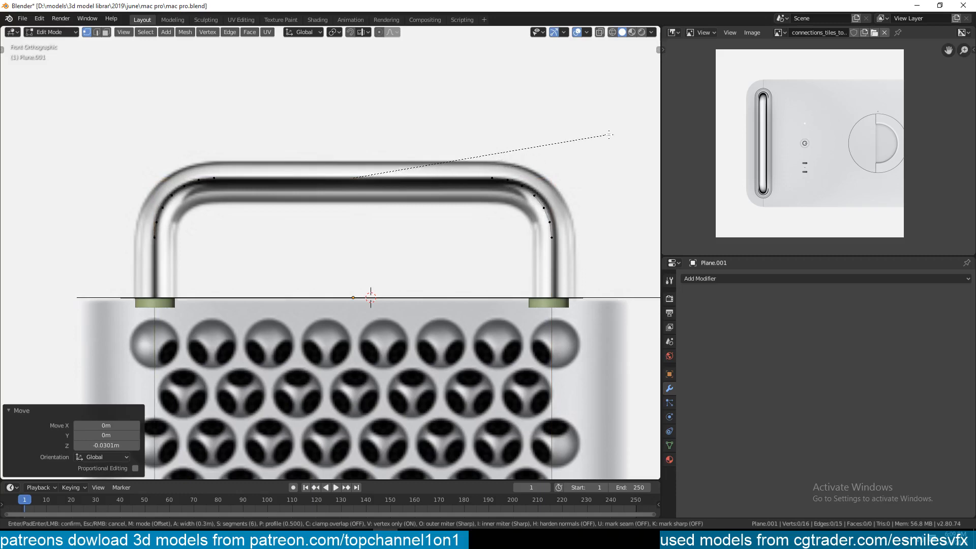
left_click(608, 135)
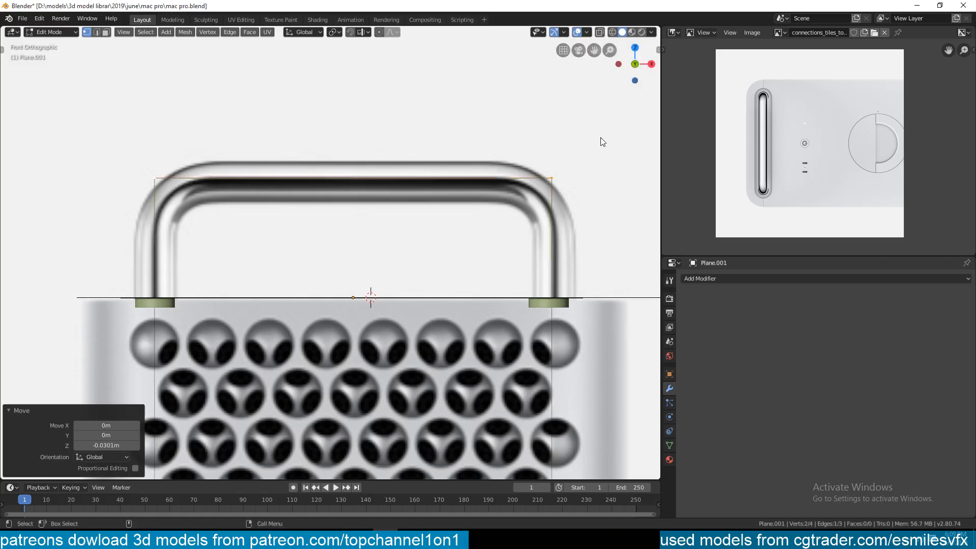
Apply the frame's scale and return to editing its two top corner vertices.
key("Tab")
key("ctrl+a")
left_click(548, 164)
key("Tab")
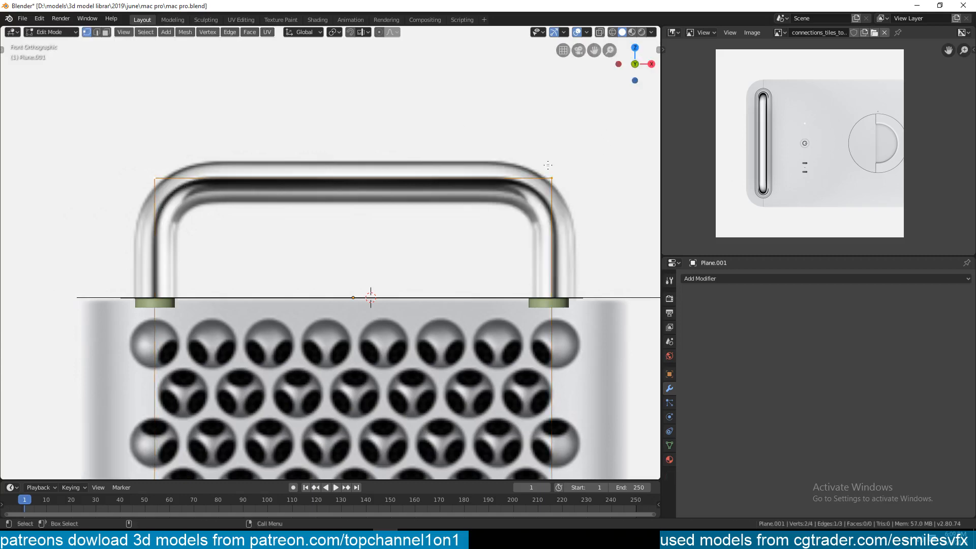
Round the frame's two top corners with a six-segment vertex bevel about 0.134 m wide and return to Object Mode.
key("ctrl+shift+b")
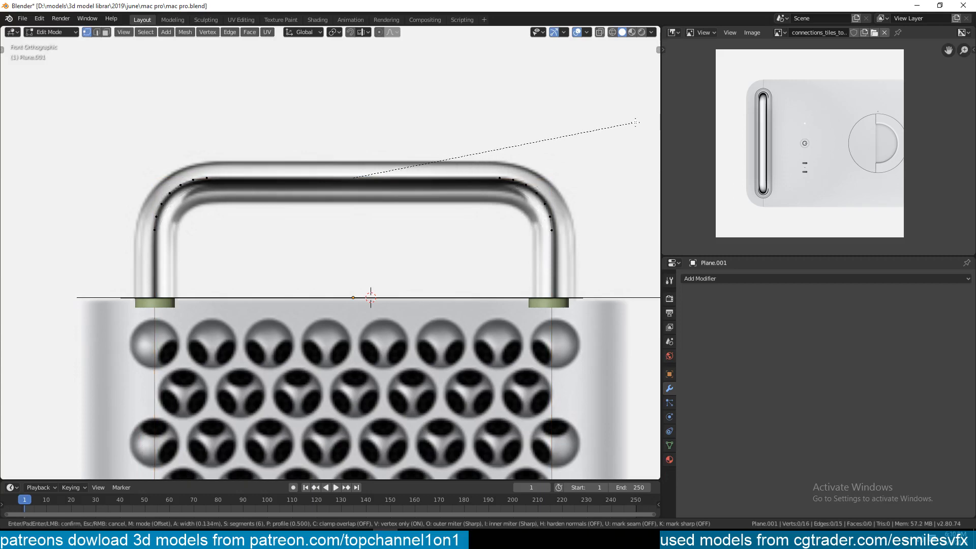
left_click(635, 122)
key("Tab")
Convert the rounded handle frame from a mesh to a curve.
middle_click_drag(566, 160, 384, 201)
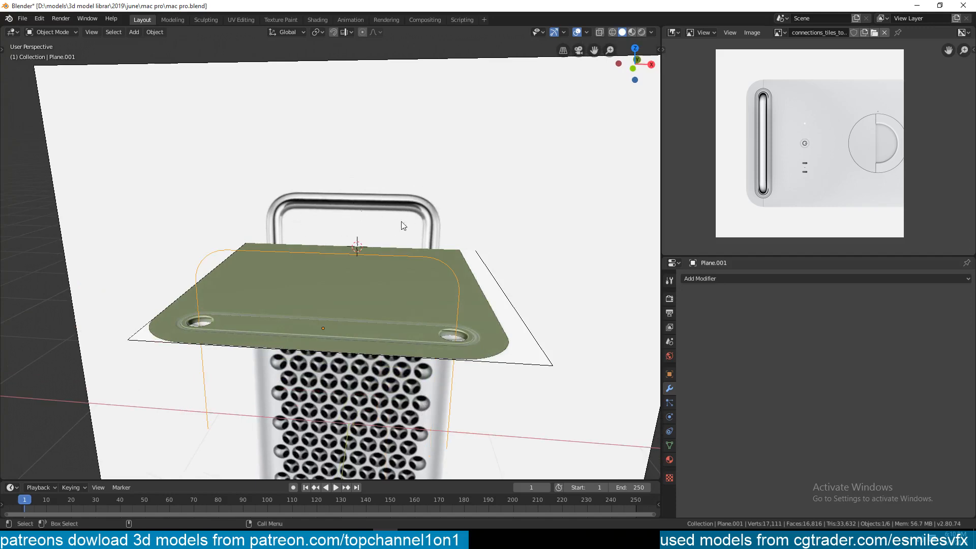
middle_click_drag(234, 254, 151, 191)
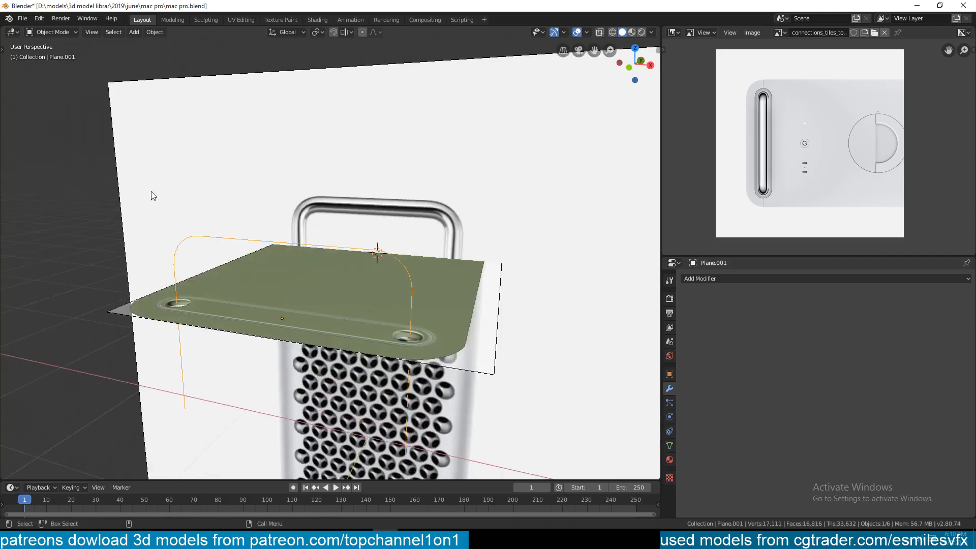
left_click(154, 32)
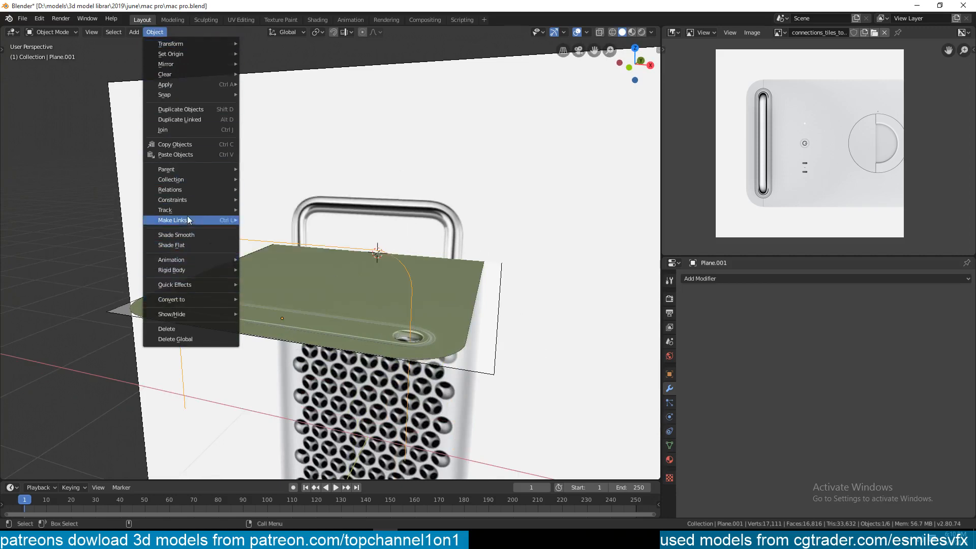
mouse_move(192, 300)
left_click(285, 301)
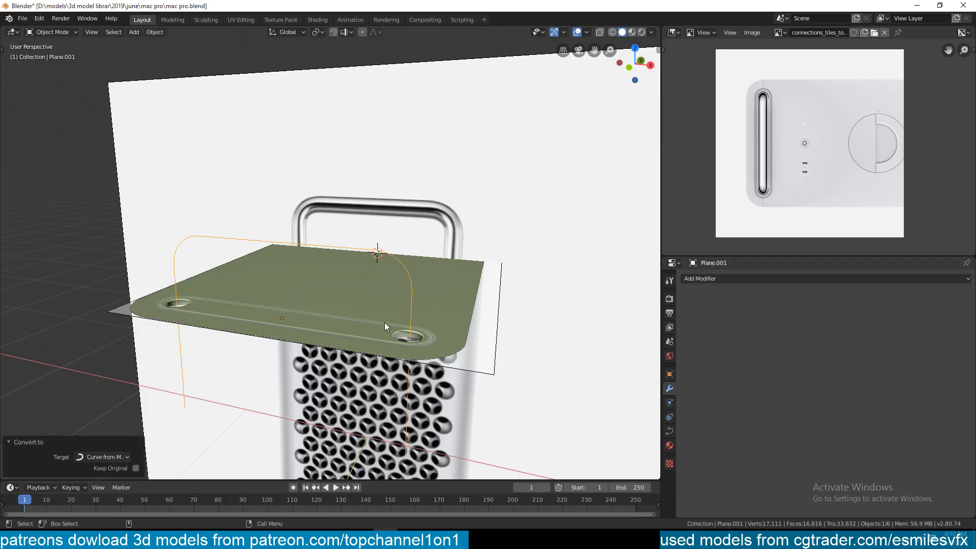
Give the handle curve a tubular thickness with a bevel depth of 0.05 m.
left_click(669, 431)
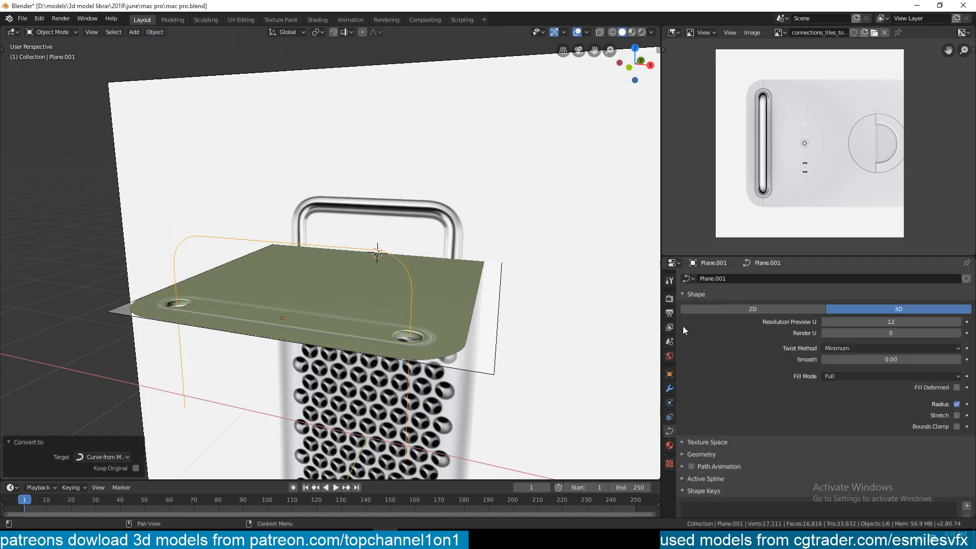
scroll(683, 330, "down", 2)
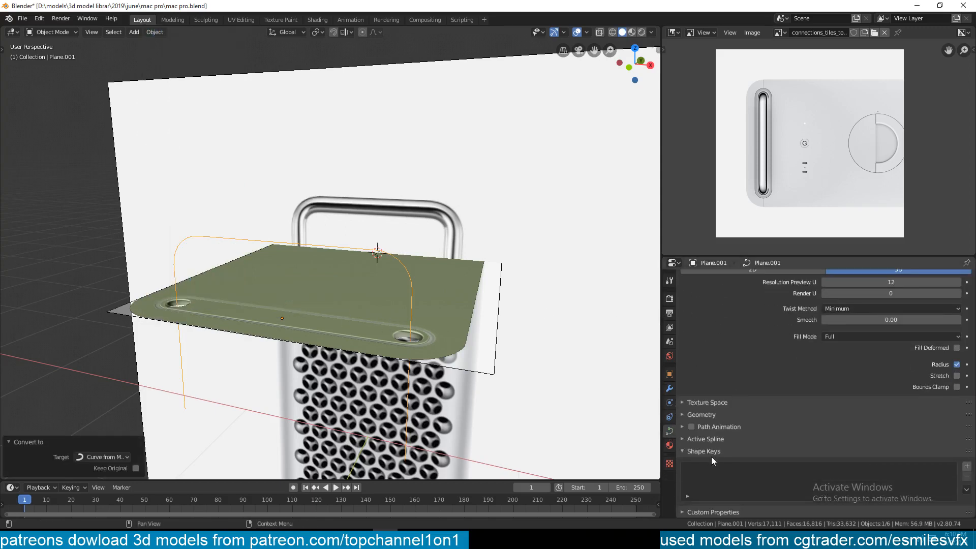
left_click(707, 416)
scroll(716, 427, "down", 7)
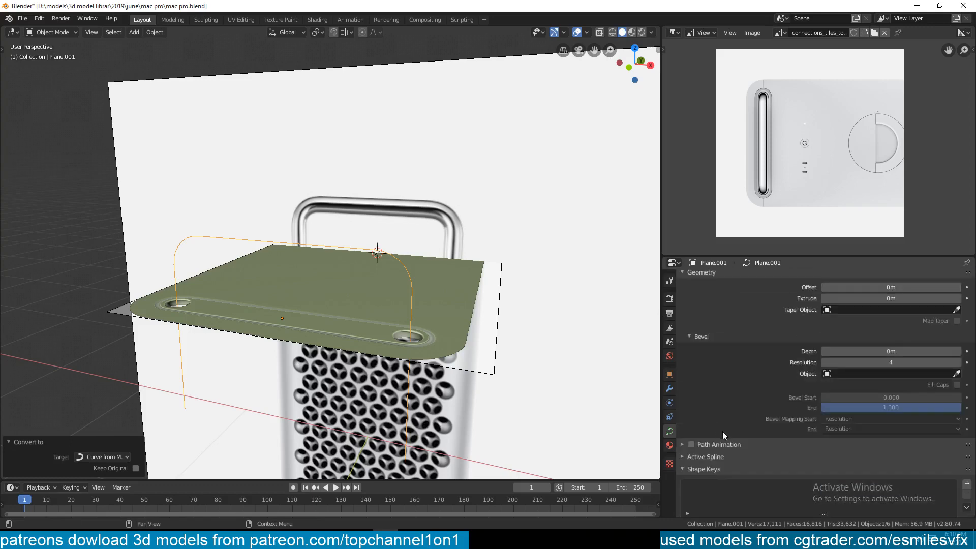
left_click_drag(864, 351, 876, 351)
In front wireframe view, lower the handle by 0.0105 m along Z and set its bevel depth to 0.053 m.
key("KP_1")
scroll(458, 297, "up", 5)
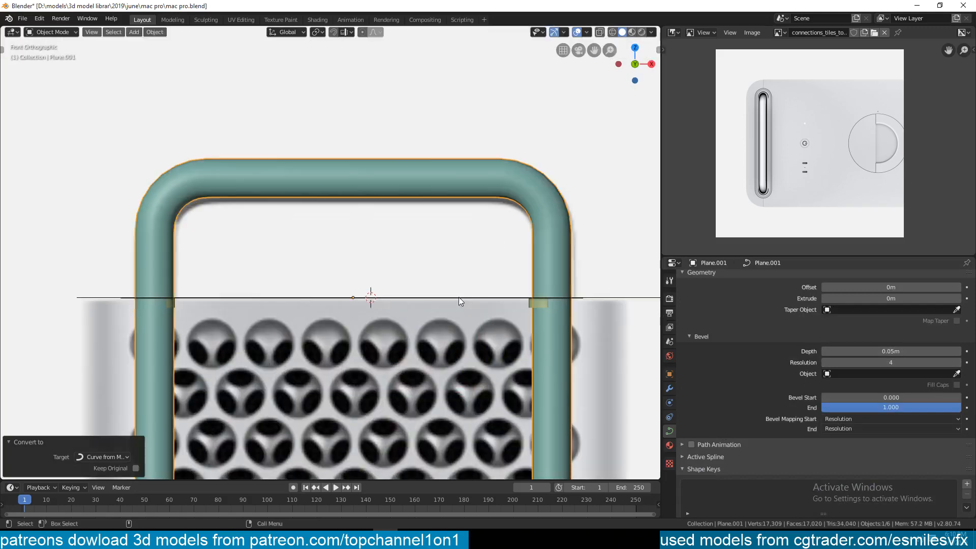
key("z")
left_click(459, 227)
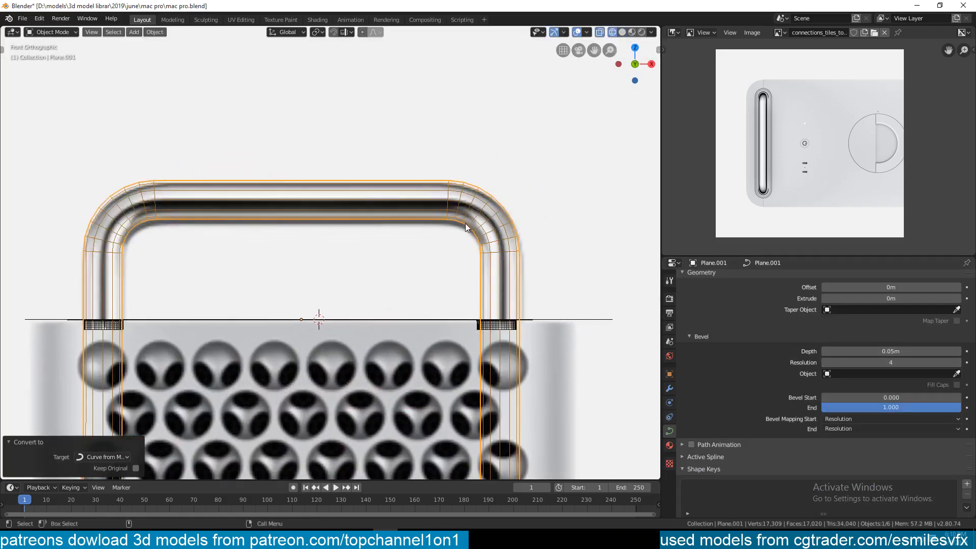
key("g")
key("z")
left_click(465, 224)
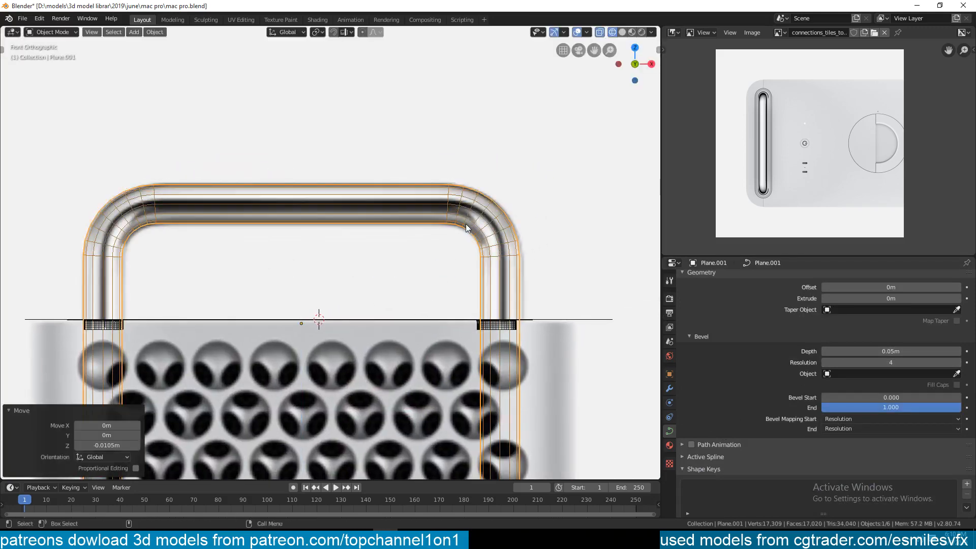
left_click_drag(892, 351, 899, 351)
scroll(493, 268, "down", 3)
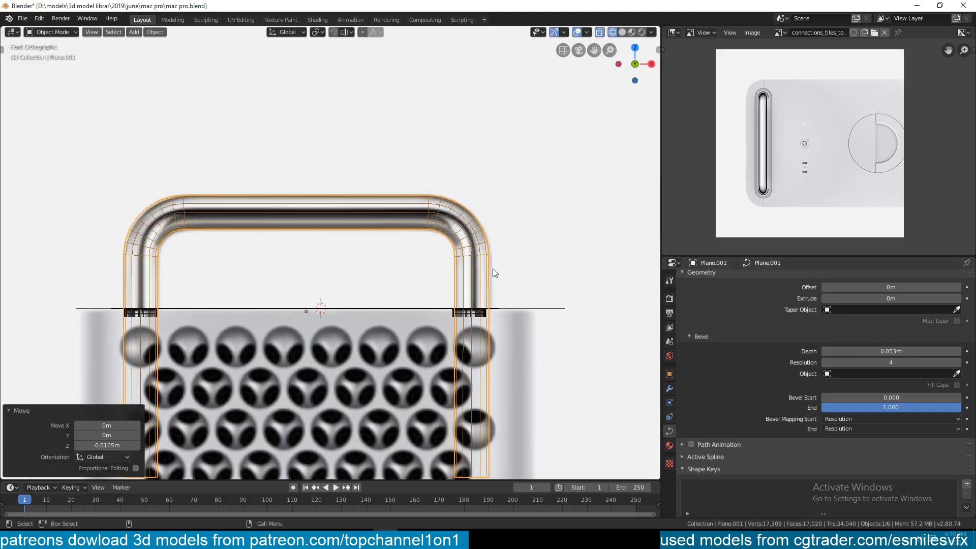
Shorten both handle legs by raising their bottom end points along Z to just below the panel, and return to solid shading.
key("Tab")
left_click(421, 381)
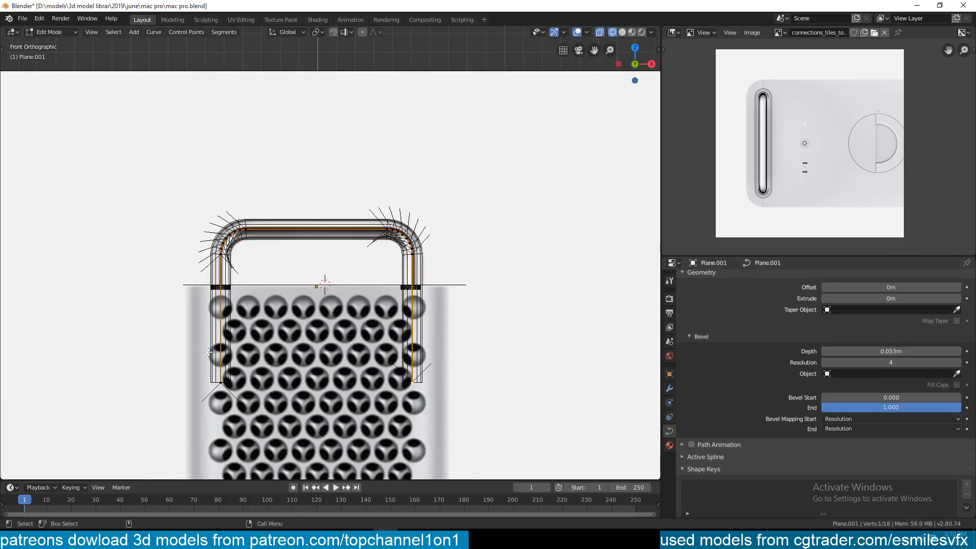
key("b")
left_click_drag(140, 337, 494, 413)
key("g")
key("z")
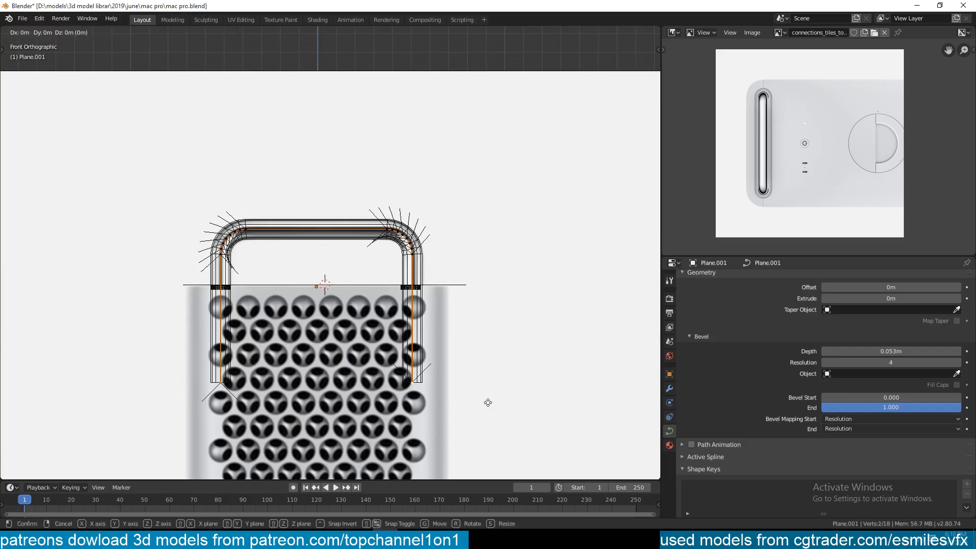
left_click(485, 315)
key("Tab")
key("alt+z")
Compare the handle leg with the panel's slot hole in top wireframe view, returning to solid shading.
mouse_move(485, 314)
middle_mouse_down()
mouse_move(514, 298)
mouse_move(417, 350)
mouse_move(443, 338)
mouse_move(443, 277)
middle_mouse_up()
key("KP_7")
scroll(438, 275, "up", 5)
key("z")
left_click(278, 294)
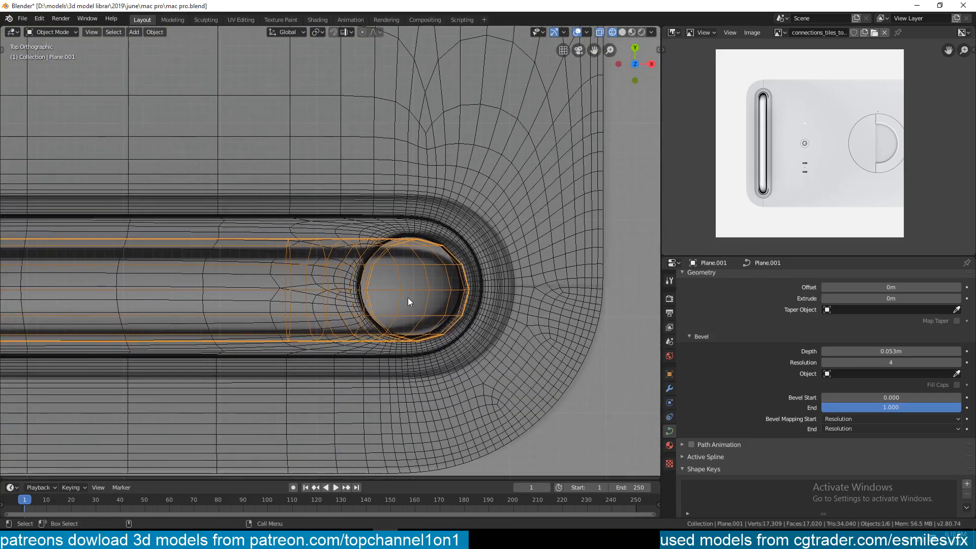
scroll(413, 299, "down", 3)
middle_click_drag(419, 296, 439, 228)
key("z")
left_click(489, 229)
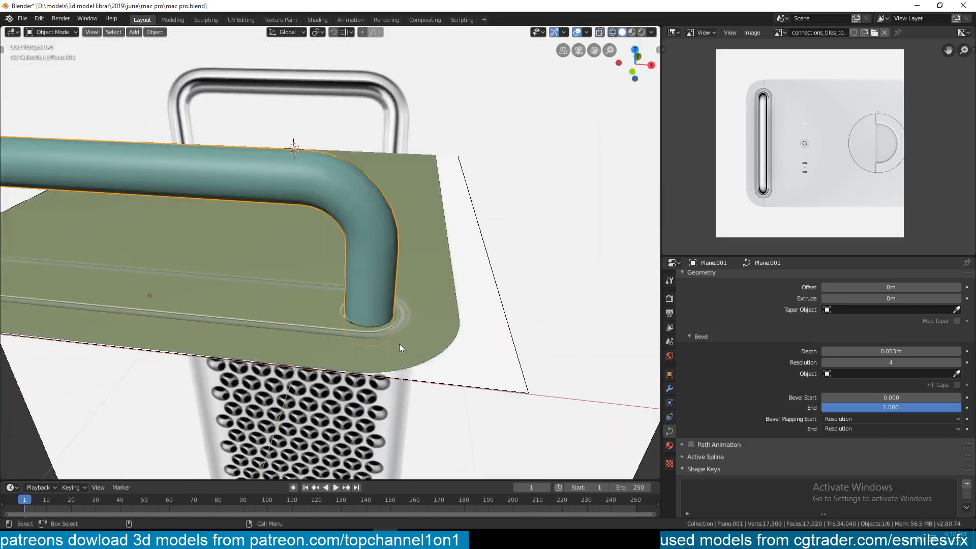
Examine the handle and panel from several angles and inspect the top-view reference image up close.
mouse_move(398, 343)
middle_mouse_down()
mouse_move(371, 291)
mouse_move(391, 219)
mouse_move(386, 249)
middle_mouse_up()
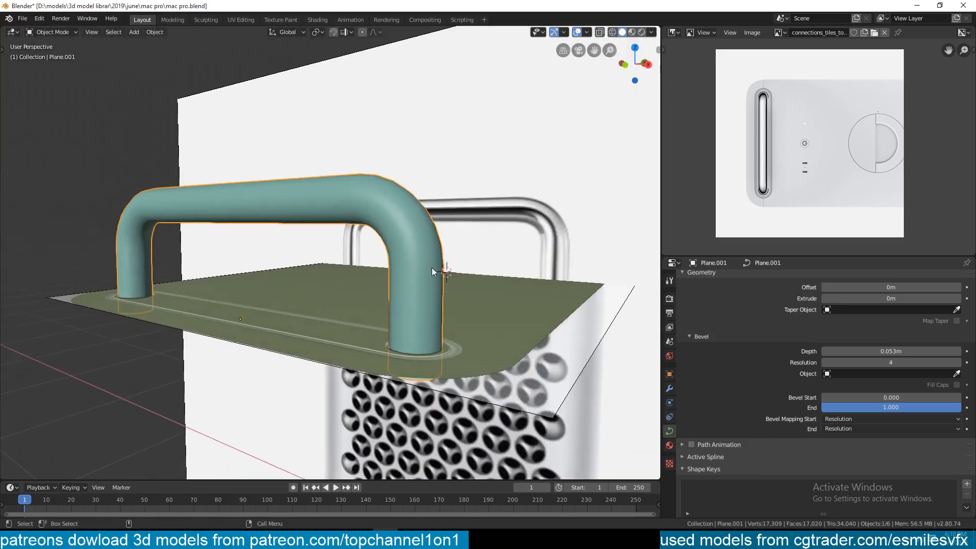
scroll(432, 279, "down", 1)
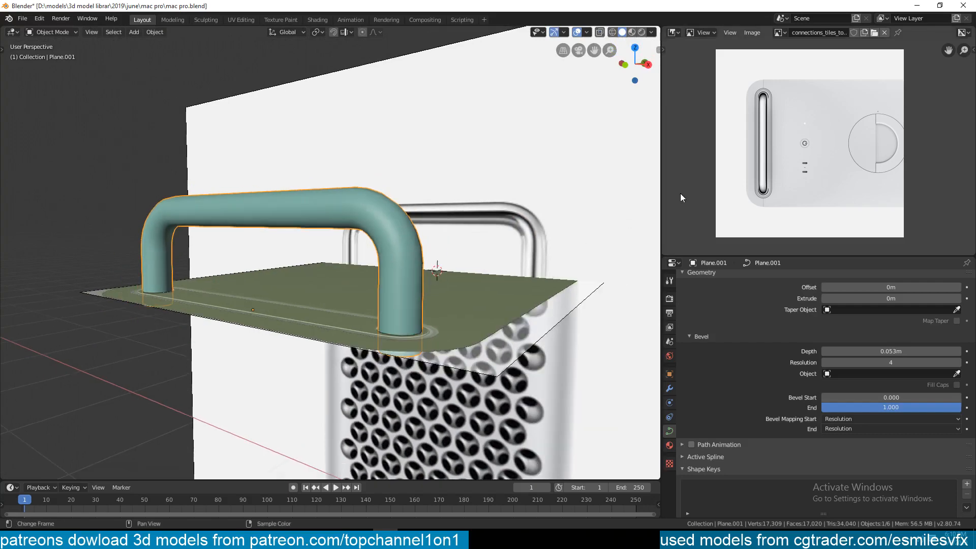
middle_click_drag(712, 183, 694, 199)
scroll(697, 198, "up", 1)
scroll(696, 202, "up", 2)
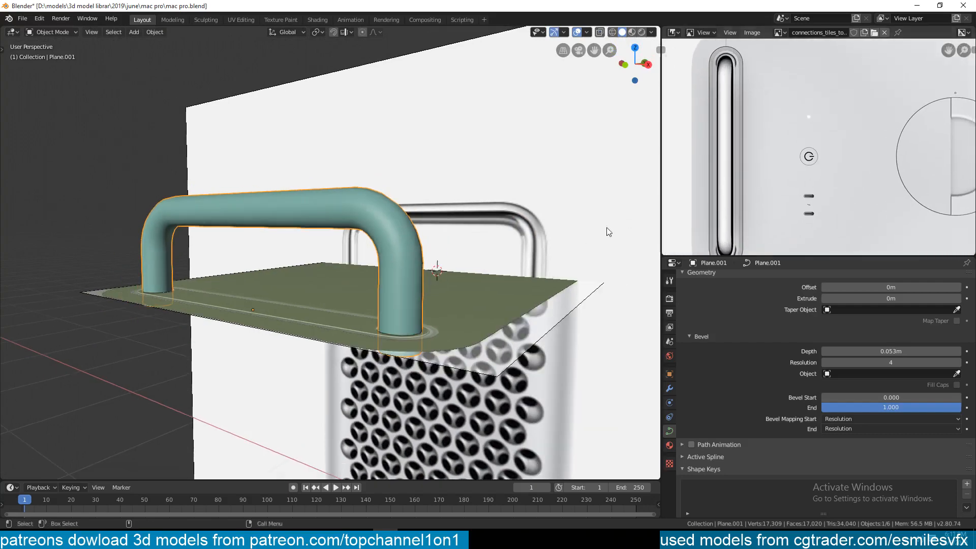
middle_click_drag(381, 221, 348, 219)
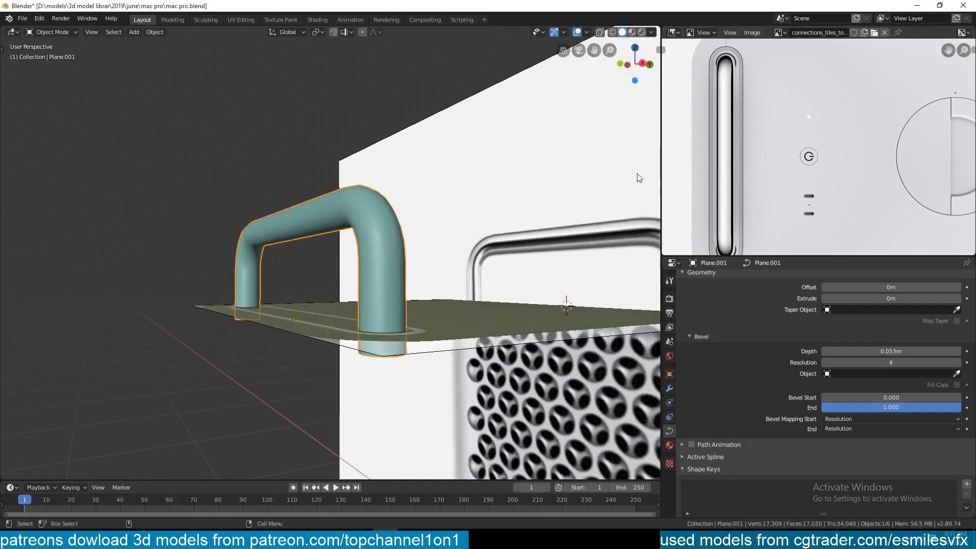
middle_click_drag(639, 178, 335, 294)
key("alt+a")
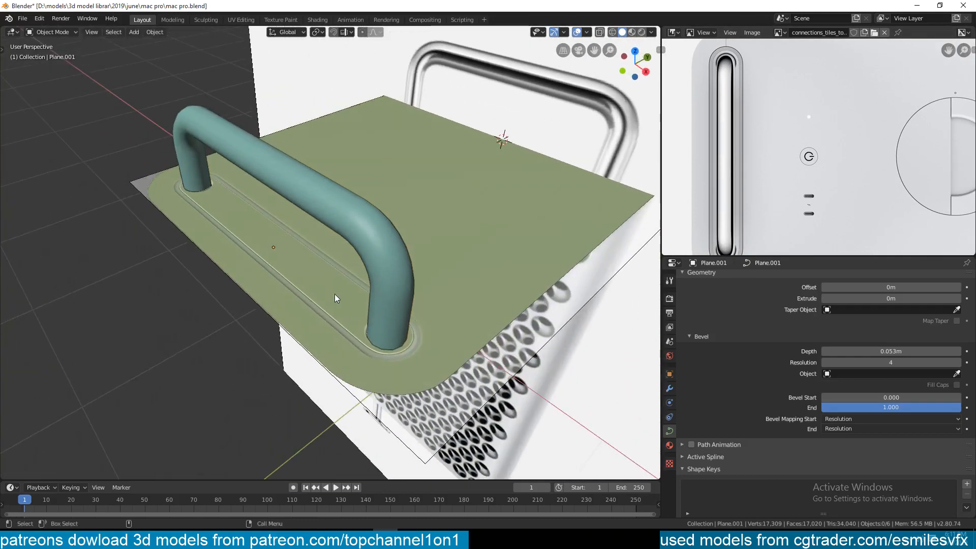
middle_click_drag(621, 299, 398, 261)
In front view, move the control points of the handle's right half -0.00746 m along X to center the leg over its hole.
left_click(398, 261)
key("KP_1")
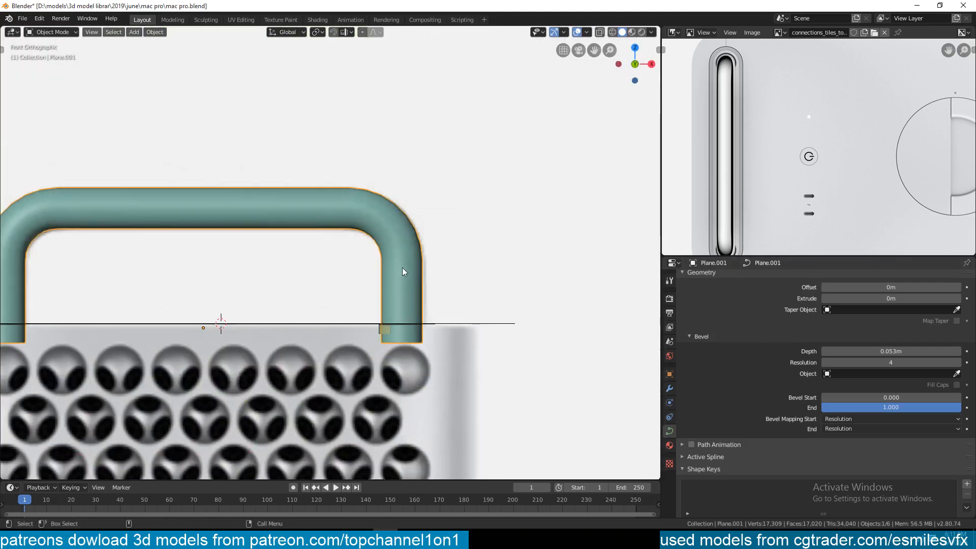
key("Tab")
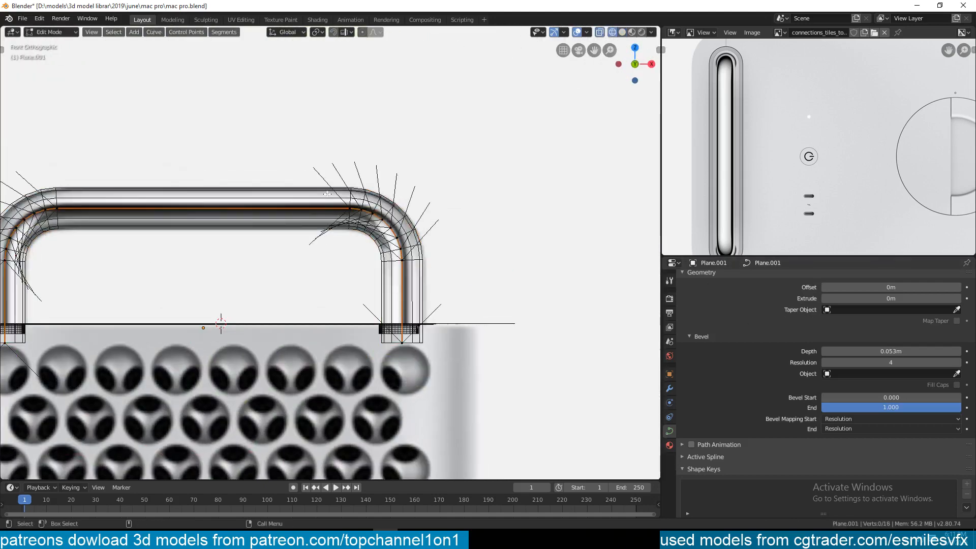
scroll(402, 289, "up", 6)
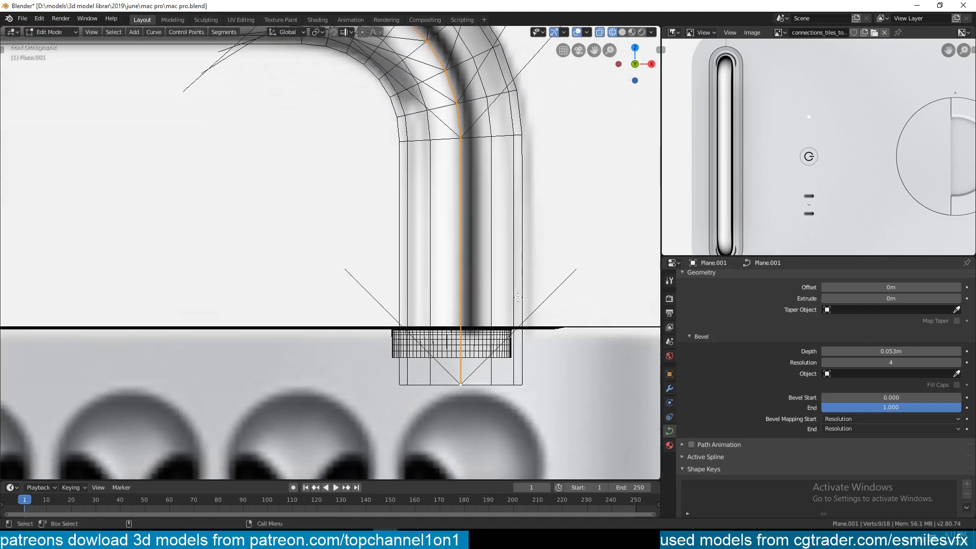
key("g")
key("x")
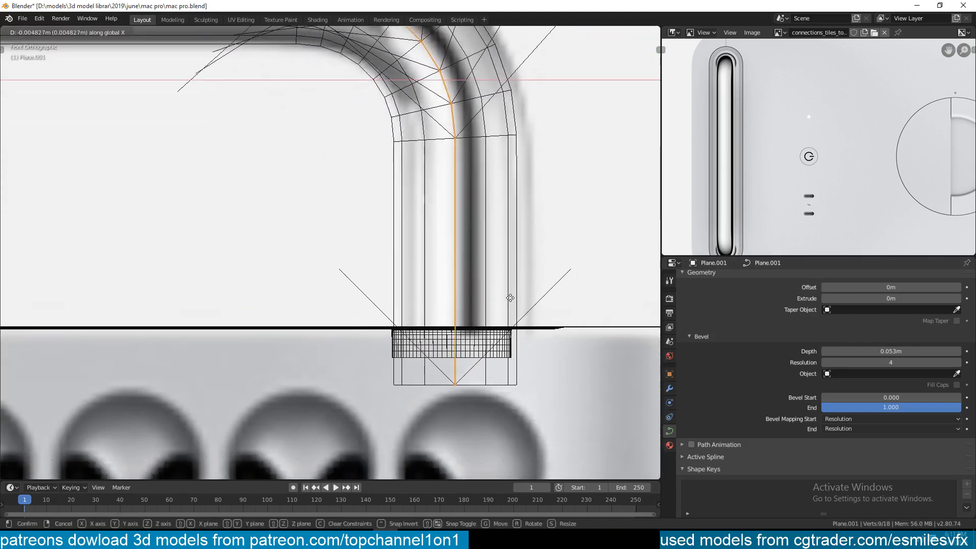
left_click(508, 299)
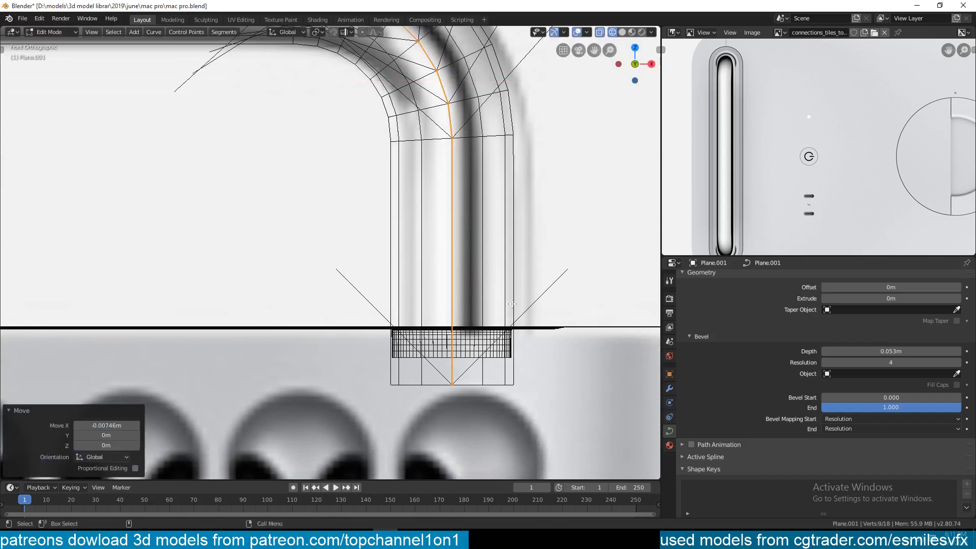
key("Tab")
Set the handle curve's bevel depth to 0.05 m and check the left leg against its hole.
left_click(904, 351)
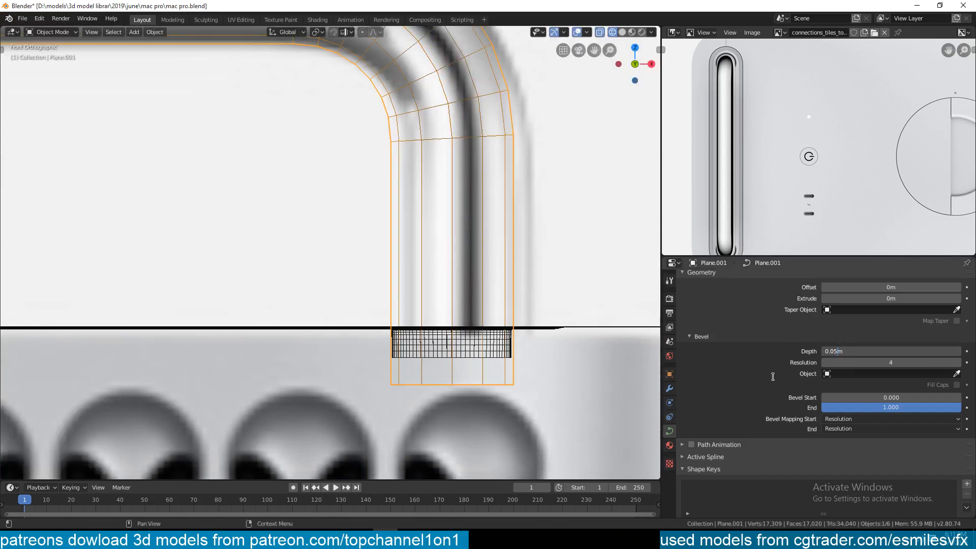
key("Return")
scroll(351, 335, "down", 11)
middle_click_drag(306, 306, 378, 308, "shift")
scroll(450, 288, "up", 10)
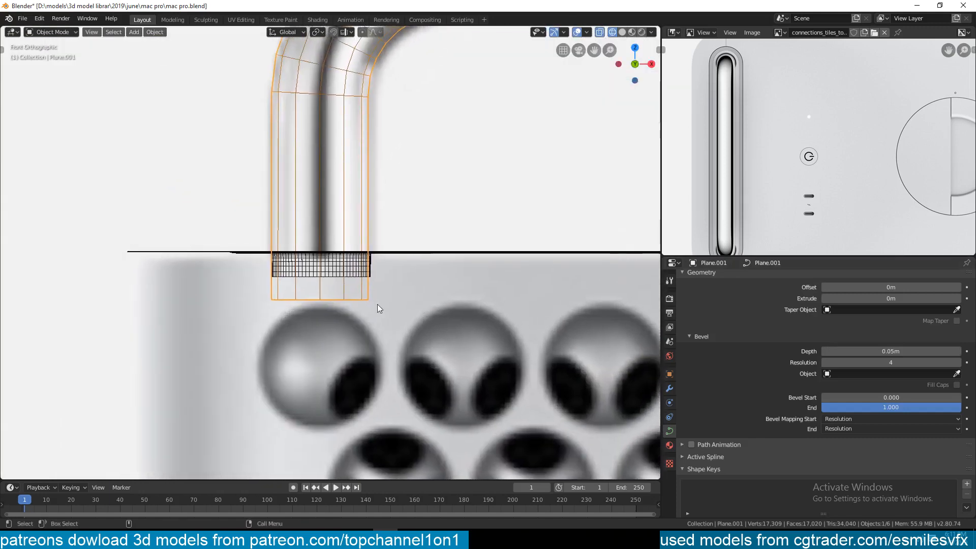
Nudge the control points of the handle's left half along X to center the leg over its hole, return to solid shading and save.
key("Tab")
scroll(379, 308, "down", 4)
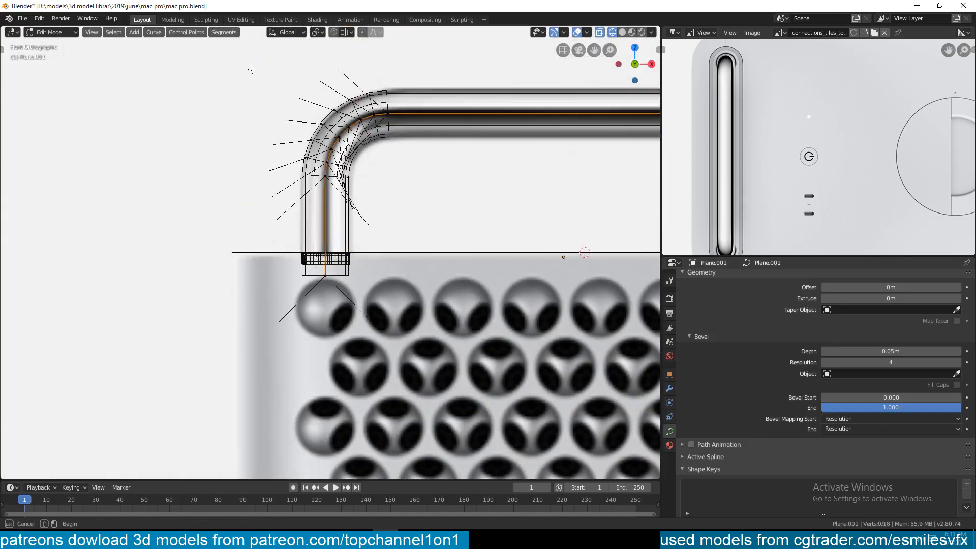
left_click_drag(251, 68, 431, 325)
scroll(366, 251, "up", 6)
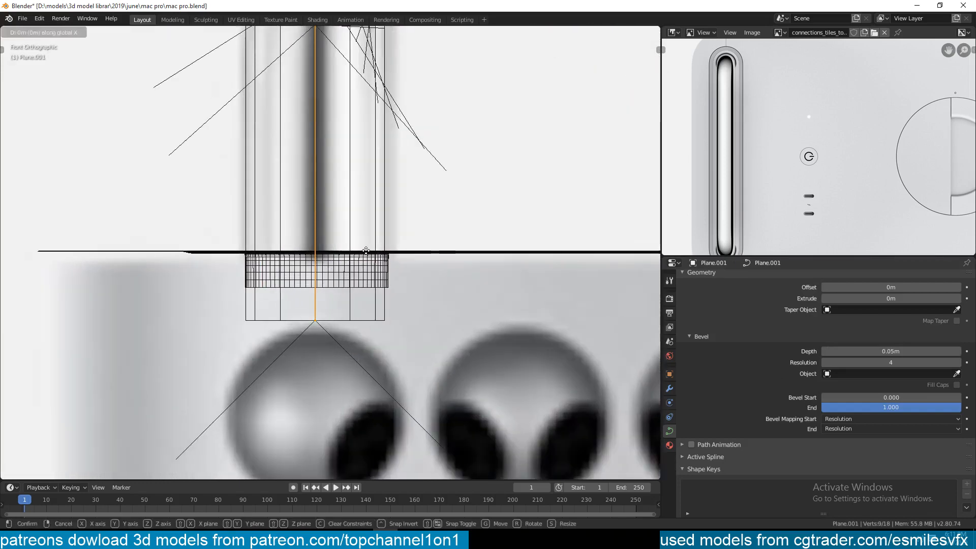
key("Tab")
key("z")
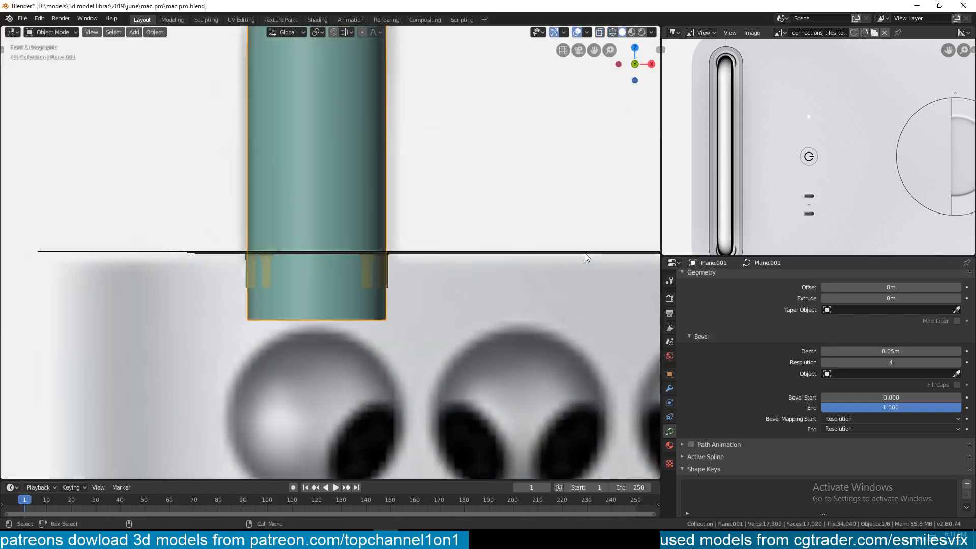
scroll(585, 255, "down", 8)
middle_click_drag(575, 270, 414, 327)
key("alt+a")
key("ctrl+s")
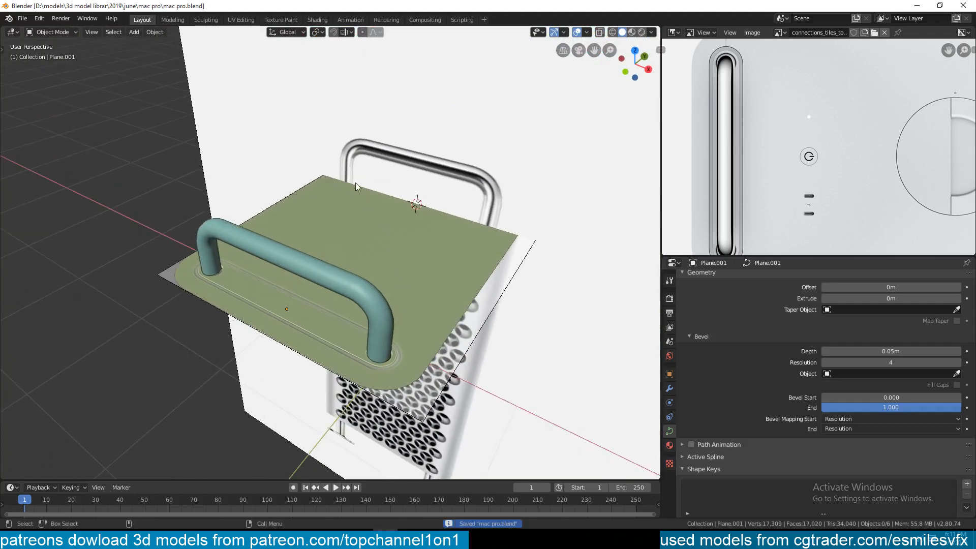
Hide the front reference image, switch to the Shading workspace and hide the top-view reference image as well.
scroll(478, 224, "up", 1)
left_click(506, 145)
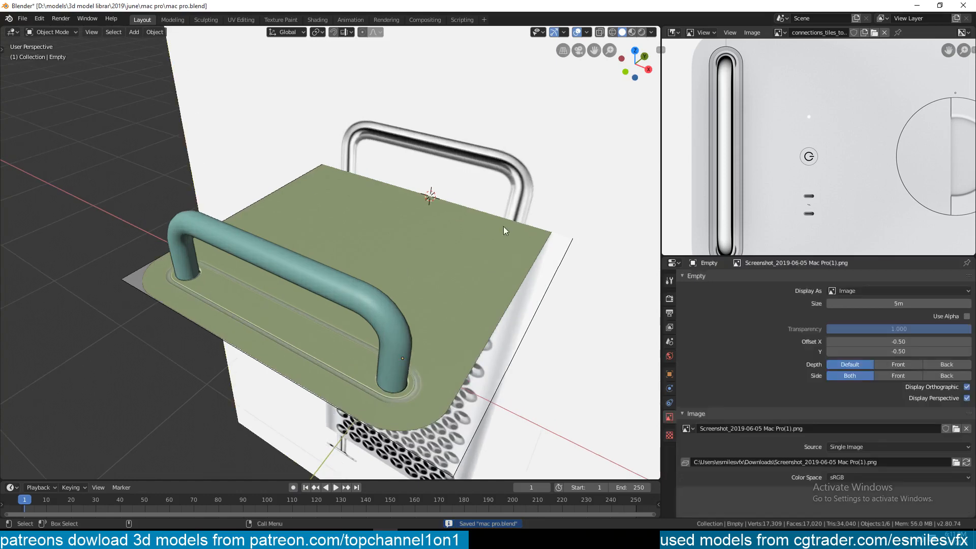
key("Delete")
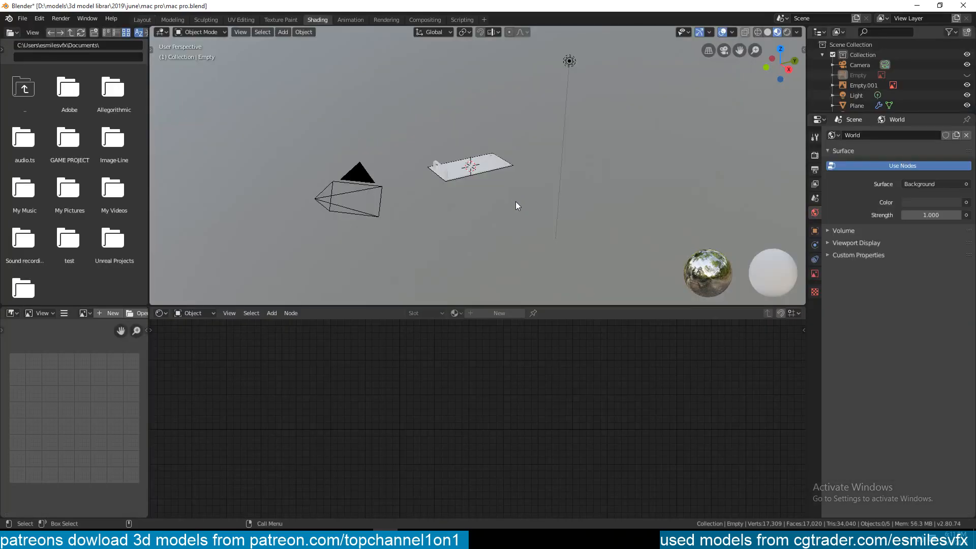
scroll(516, 201, "up", 5)
middle_click_drag(520, 205, 554, 229)
scroll(553, 229, "up", 5)
scroll(554, 233, "down", 4)
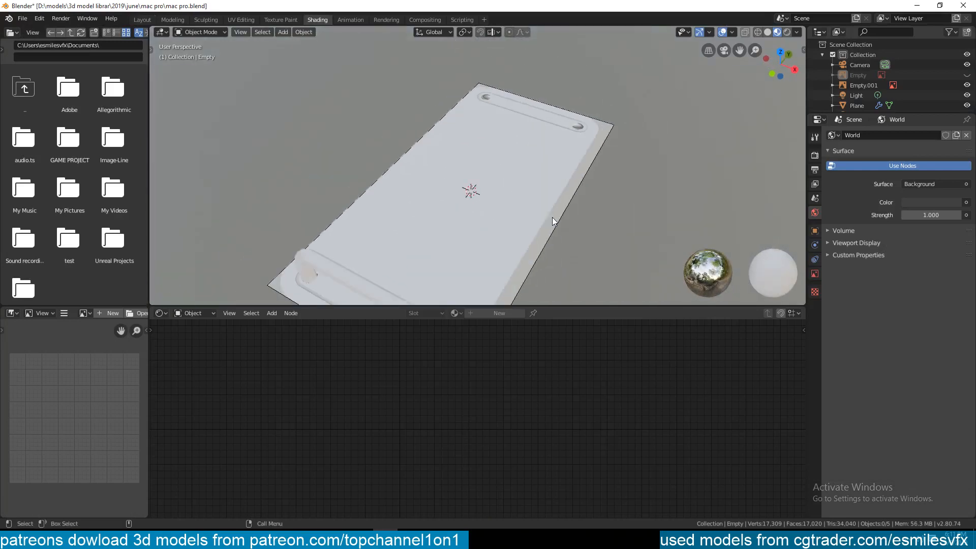
left_click(593, 164)
key("h")
Select the tubular handle and give it a new material.
middle_click_drag(571, 236, 438, 203)
right_click(273, 145)
left_click(274, 145)
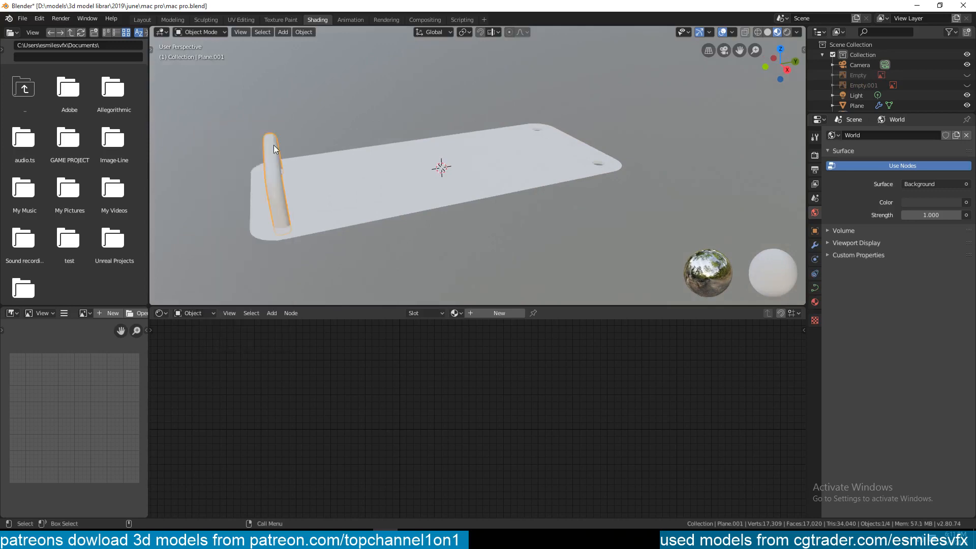
middle_click_drag(273, 144, 406, 214)
left_click(389, 224)
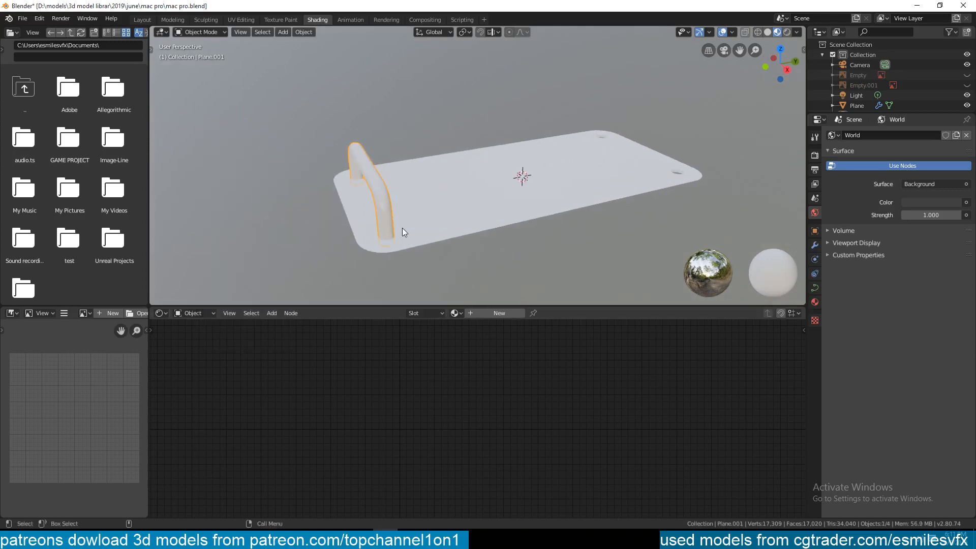
left_click(488, 312)
Turn the Outliner area into an Image Editor showing the connections_tiles reference image and enlarge it in height and width.
left_click(815, 34)
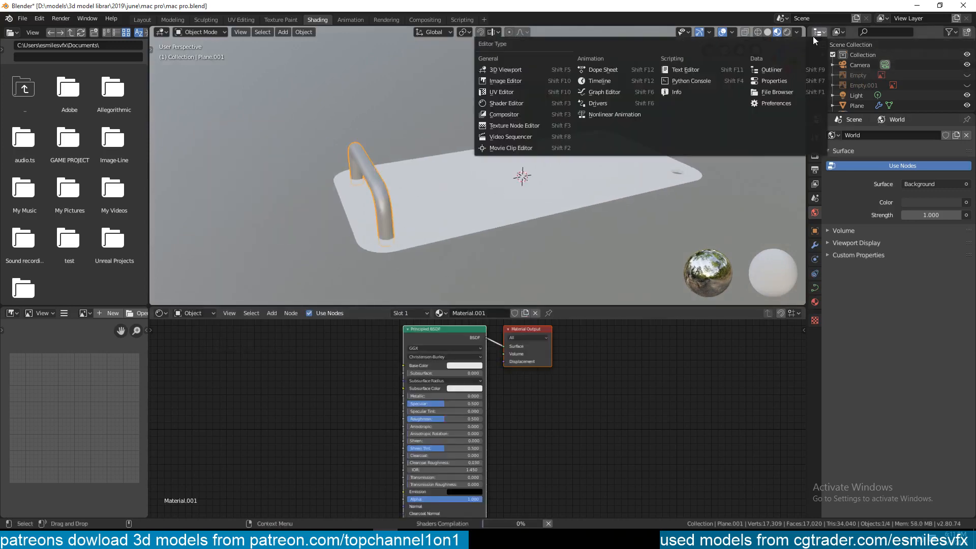
left_click(530, 80)
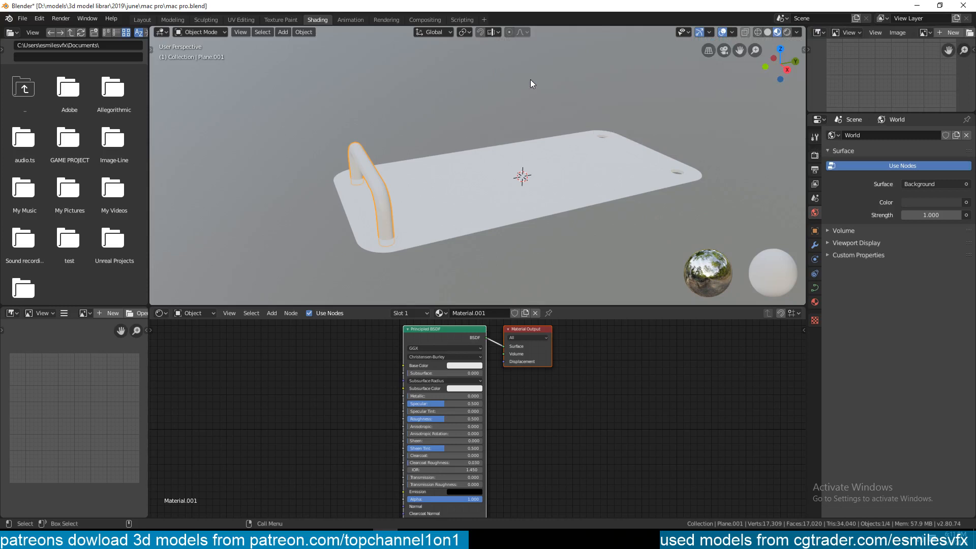
left_click(924, 33)
left_click(864, 48)
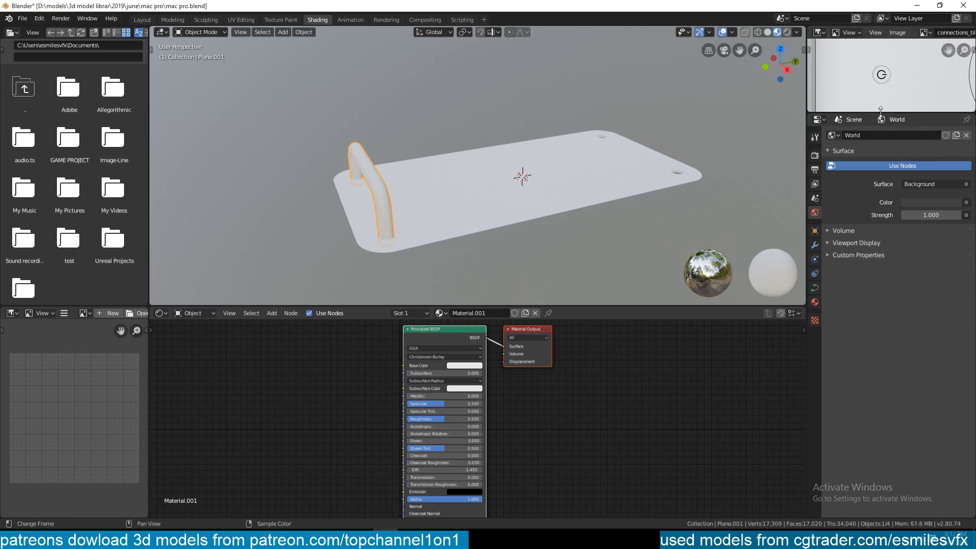
left_click_drag(881, 112, 880, 262)
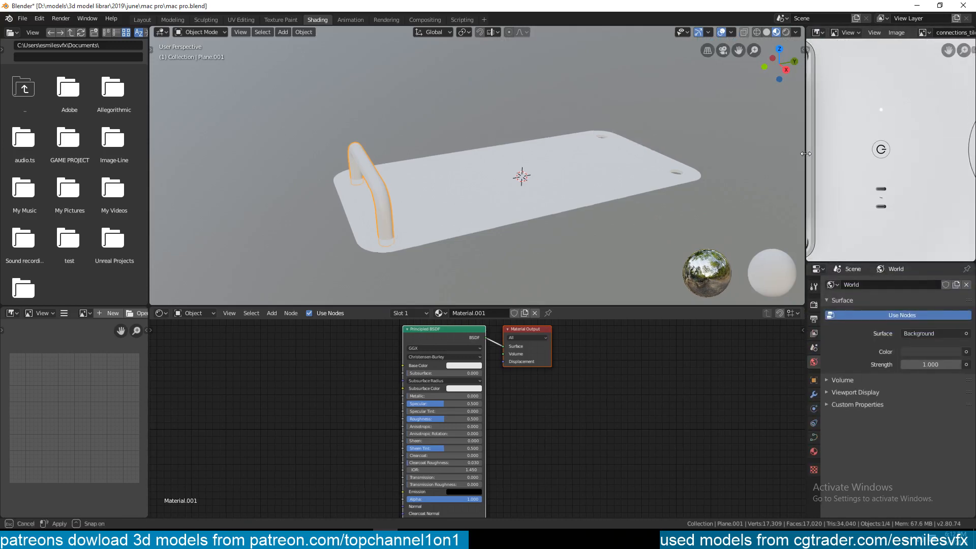
left_click_drag(809, 159, 675, 161)
Set the handle material's Metallic to 1.000 and Roughness to 0.045, deselect the handle and save the file.
scroll(406, 168, "up", 5)
middle_click_drag(396, 161, 493, 131, "shift")
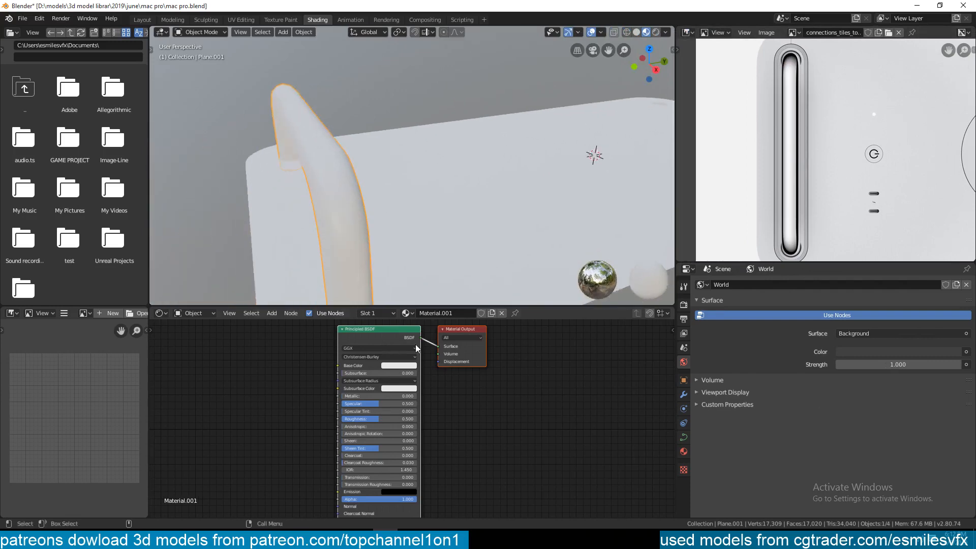
key("Return")
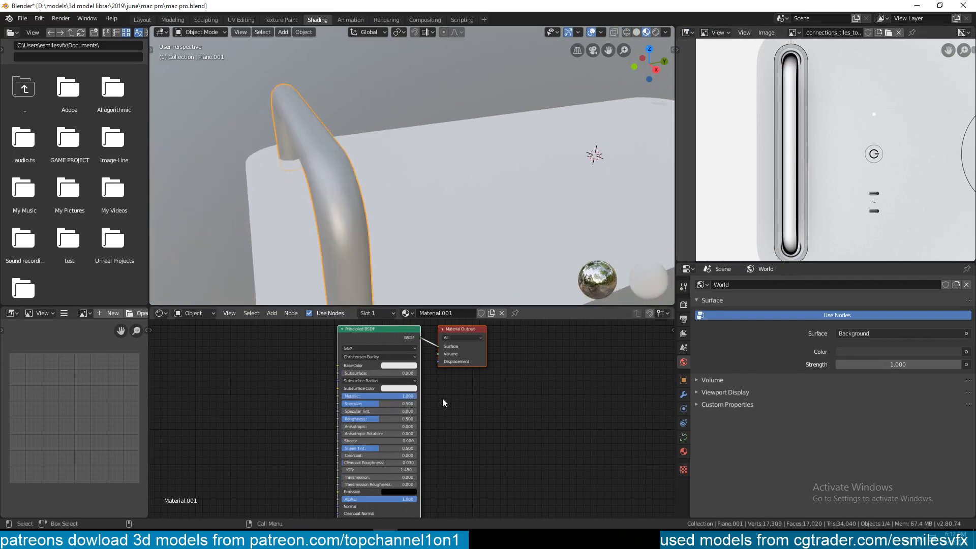
middle_click_drag(442, 399, 485, 390)
left_click_drag(420, 407, 389, 407)
middle_click_drag(324, 181, 409, 202)
key("ctrl+s")
key("alt+a")
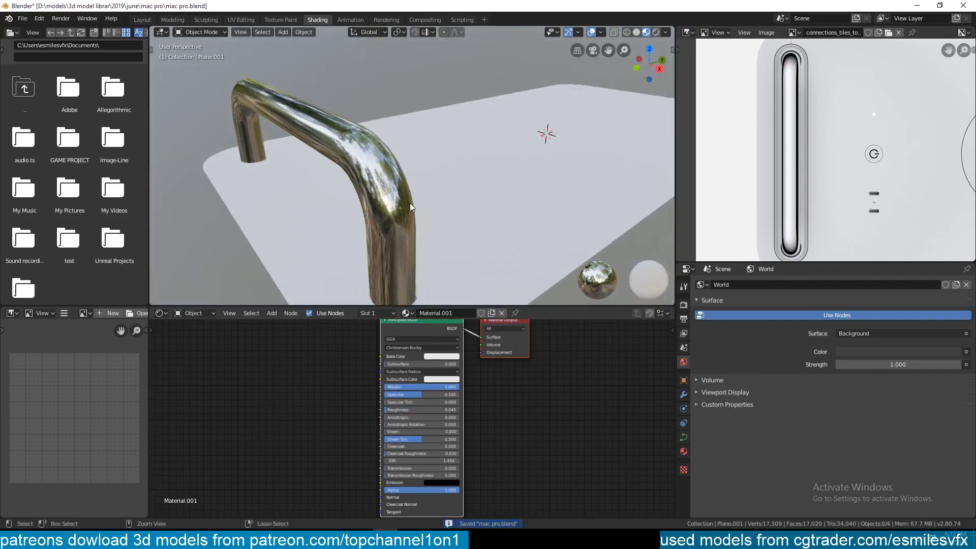
key("ctrl+s")
Select the top panel and give it a new material with a white base color.
left_click(473, 198)
middle_click_drag(462, 248, 434, 218)
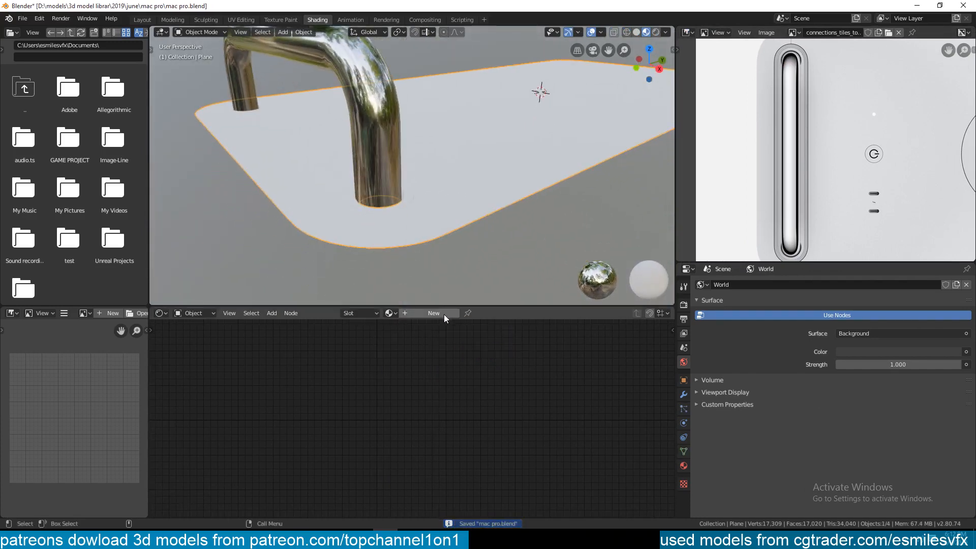
middle_click_drag(437, 322, 461, 353)
left_click(465, 387)
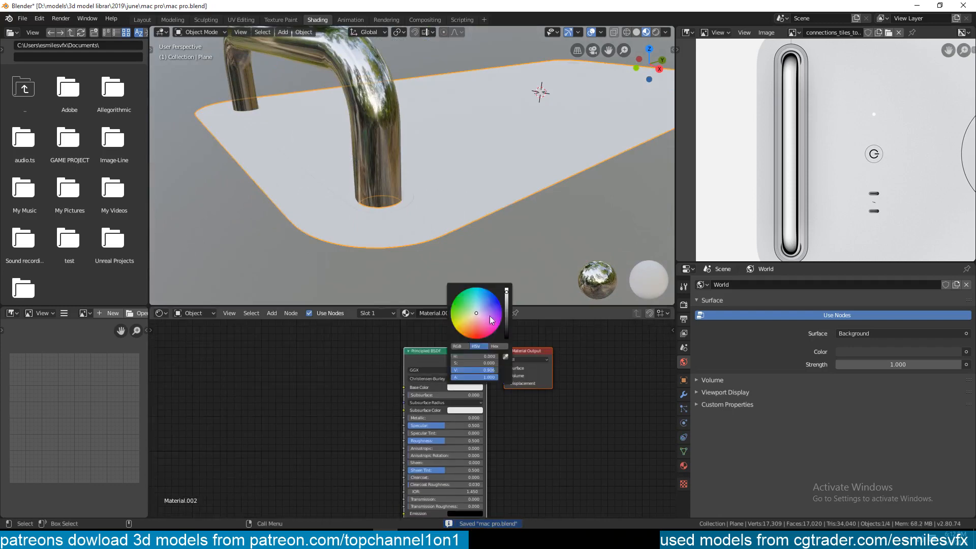
Enable Ambient Occlusion in the Eevee render settings, check the shading around the handle leg and save the file.
left_click(684, 319)
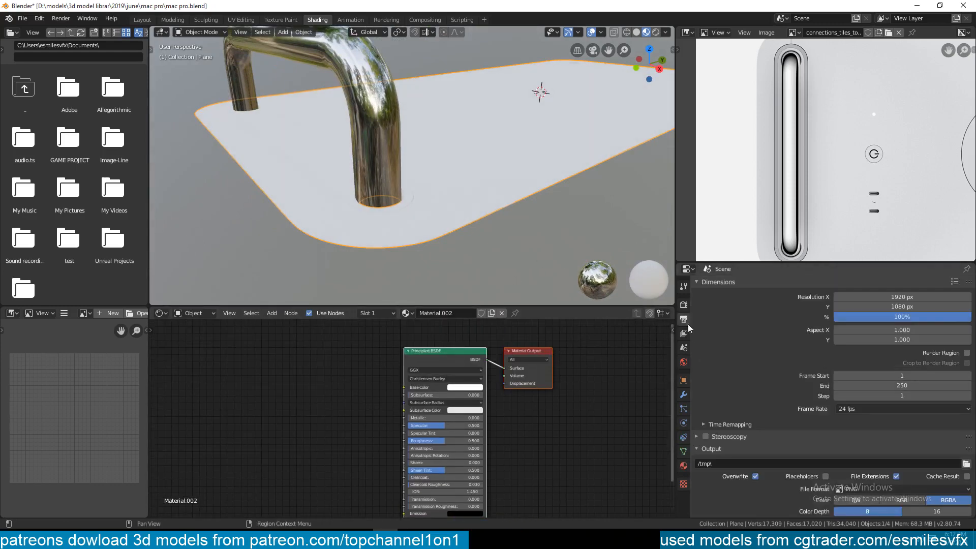
scroll(713, 388, "down", 2)
scroll(714, 371, "up", 1)
left_click(683, 304)
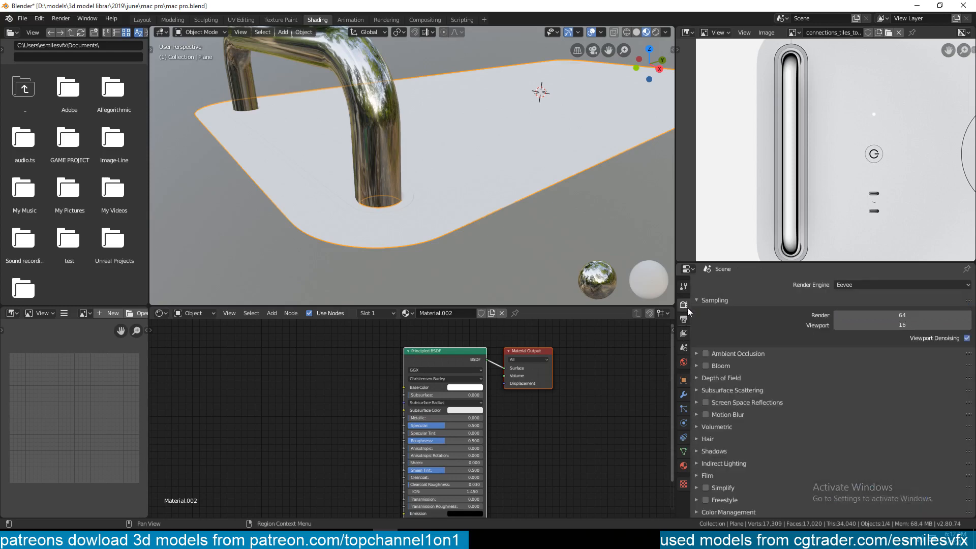
left_click(706, 353)
left_click(499, 243)
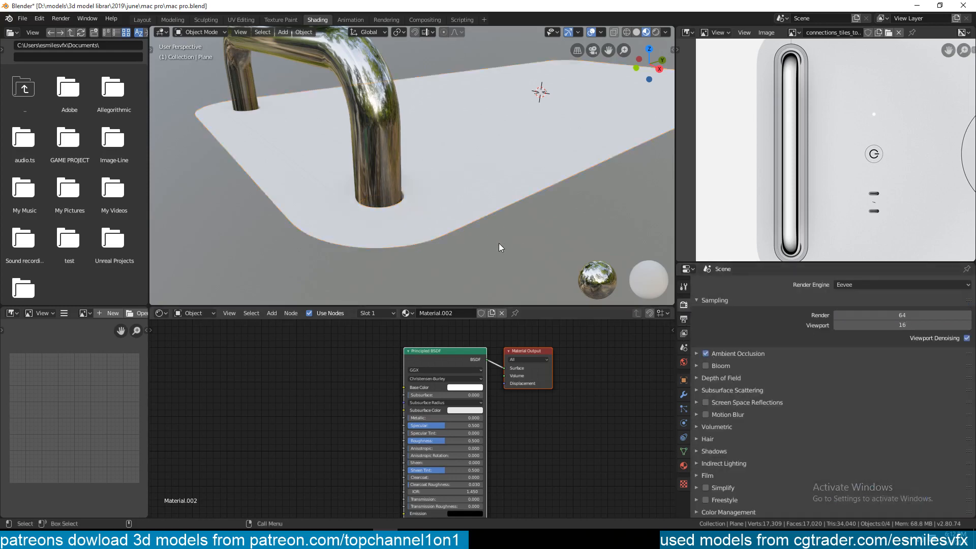
middle_click_drag(499, 243, 473, 250)
scroll(442, 262, "up", 3)
scroll(713, 212, "down", 3)
scroll(715, 213, "up", 1)
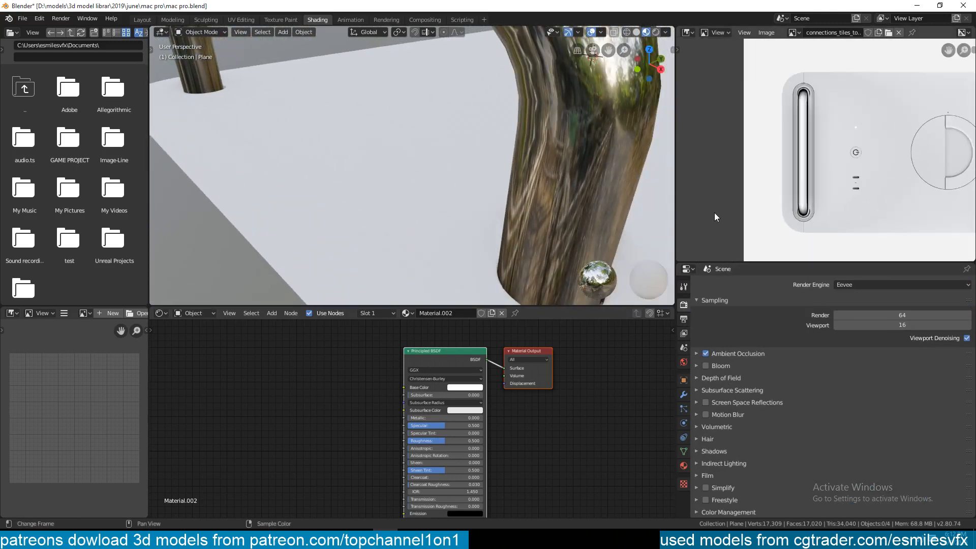
key("ctrl+s")
middle_click_drag(310, 219, 441, 264)
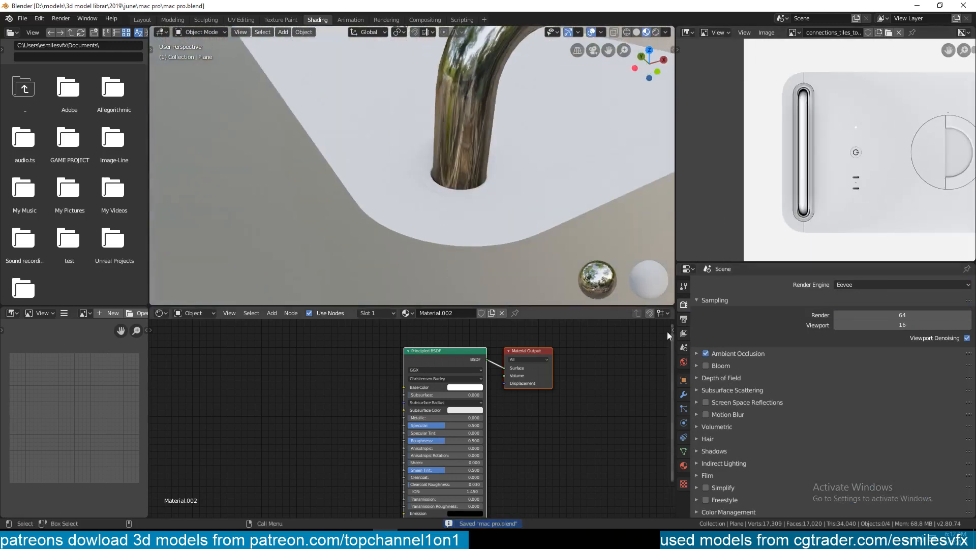
Set the Ambient Occlusion distance to 3.44 m, inspect the handle and panel groove up close and save the file.
left_click(748, 354)
left_click_drag(813, 368, 874, 368)
middle_click_drag(481, 227, 391, 205)
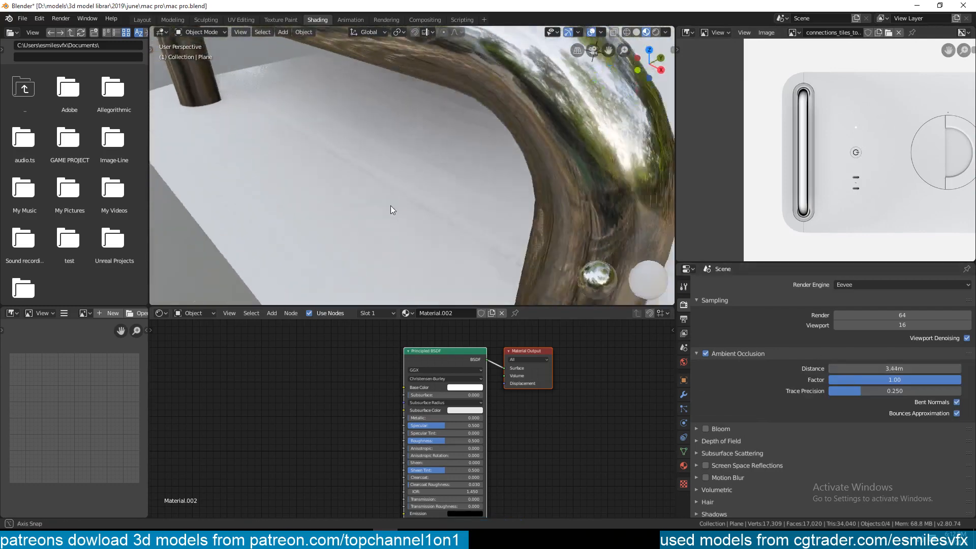
scroll(384, 205, "down", 4)
left_click(665, 32)
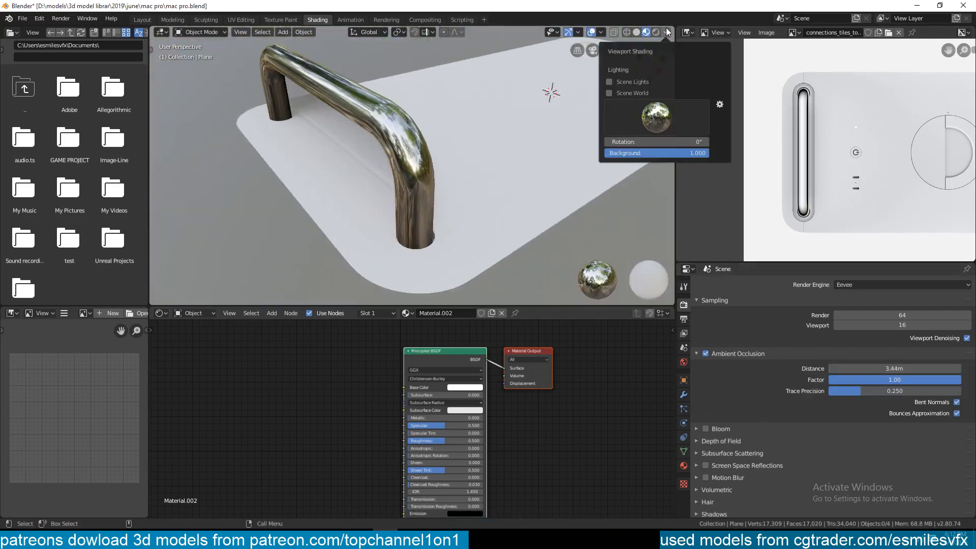
scroll(403, 127, "up", 5)
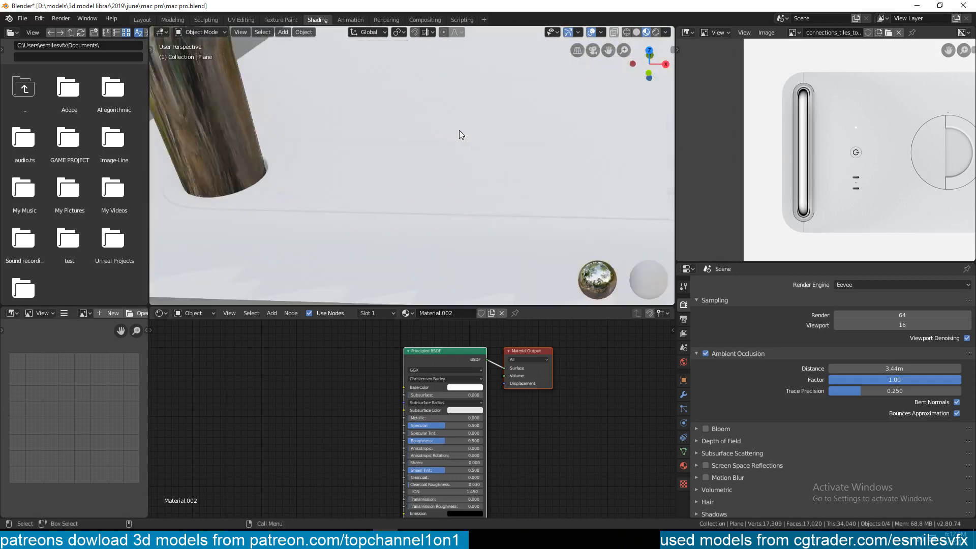
middle_click_drag(459, 130, 401, 118)
scroll(401, 124, "down", 5)
key("ctrl+s")
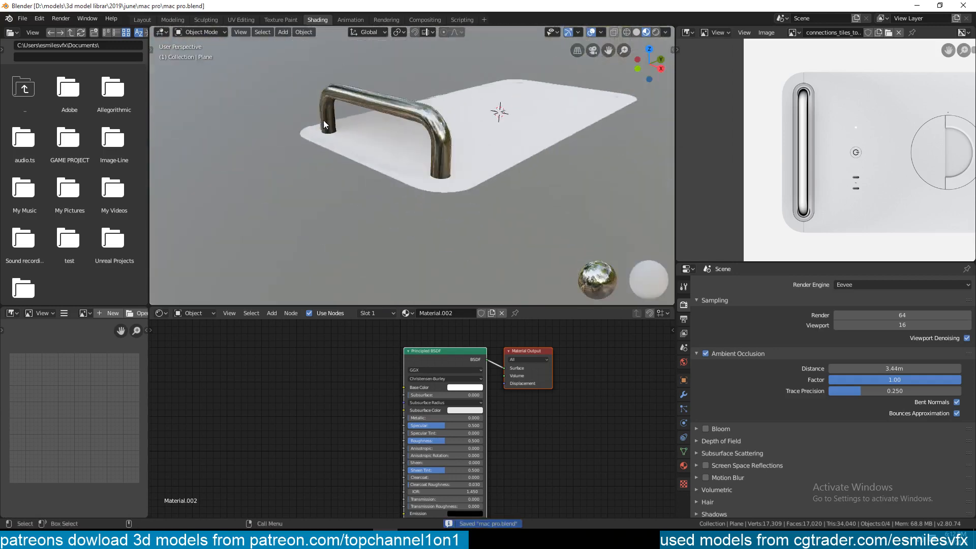
scroll(322, 151, "up", 3)
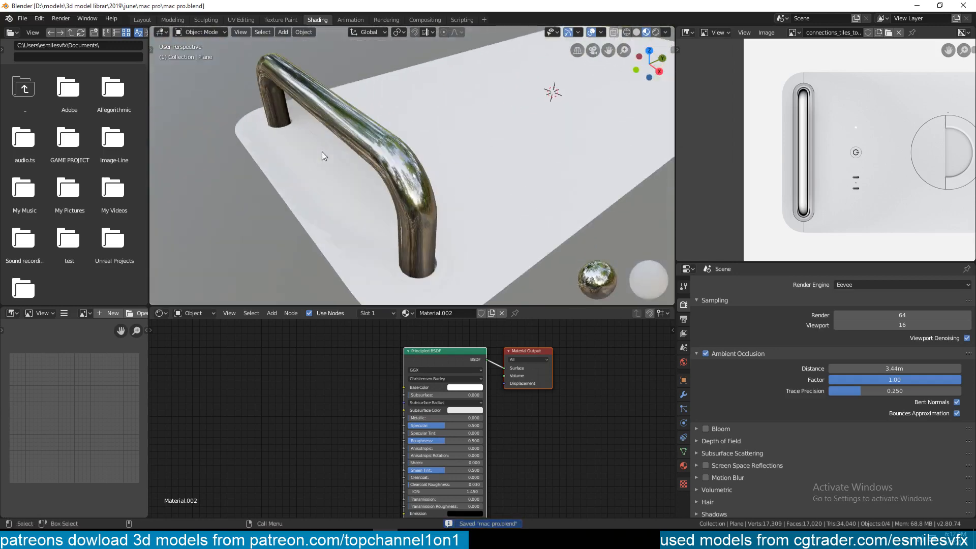
In the Layout workspace, display Screenshot_2019-06-05 Mac Pro(1).png in the Image Editor, zoom in on its grille and save the file.
left_click(142, 19)
scroll(679, 166, "down", 5)
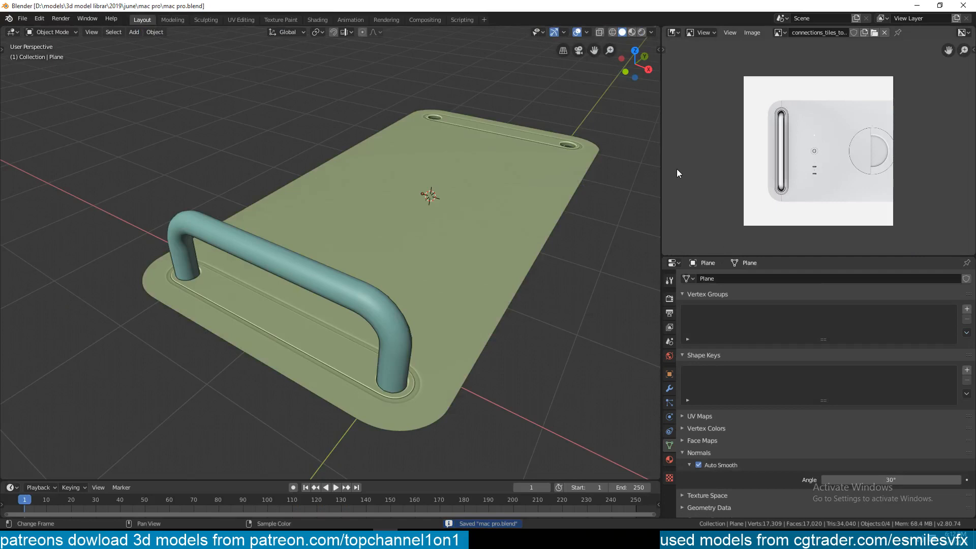
left_click(778, 33)
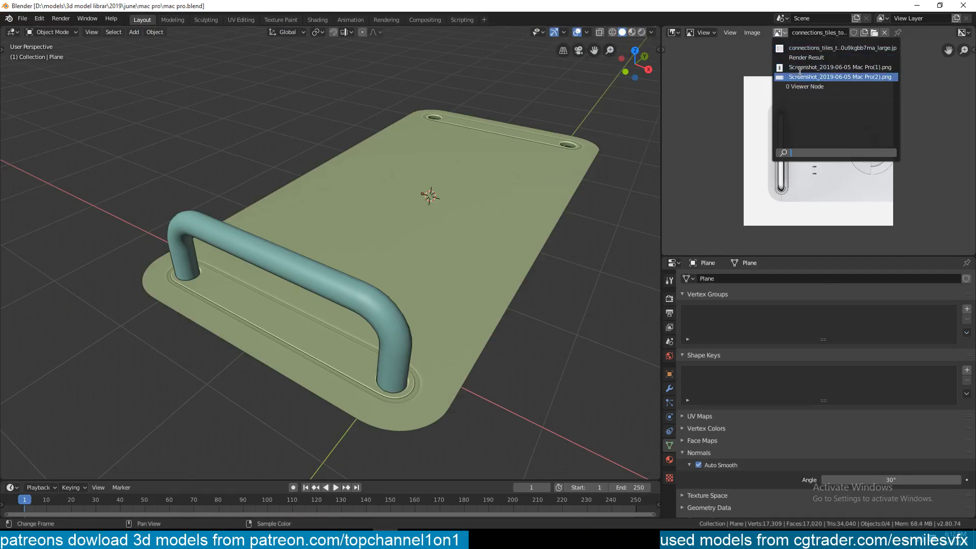
left_click(800, 76)
left_click(778, 33)
left_click(799, 68)
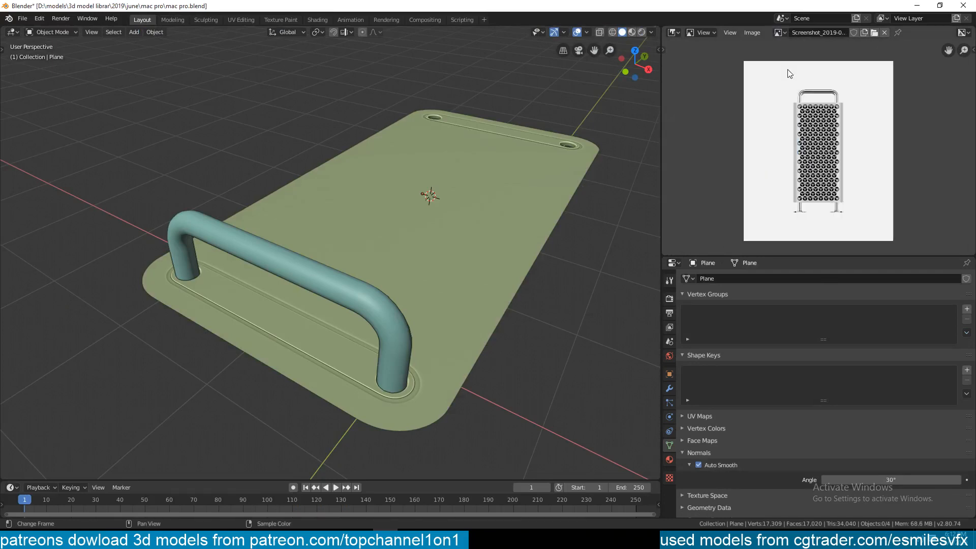
scroll(812, 179, "up", 4)
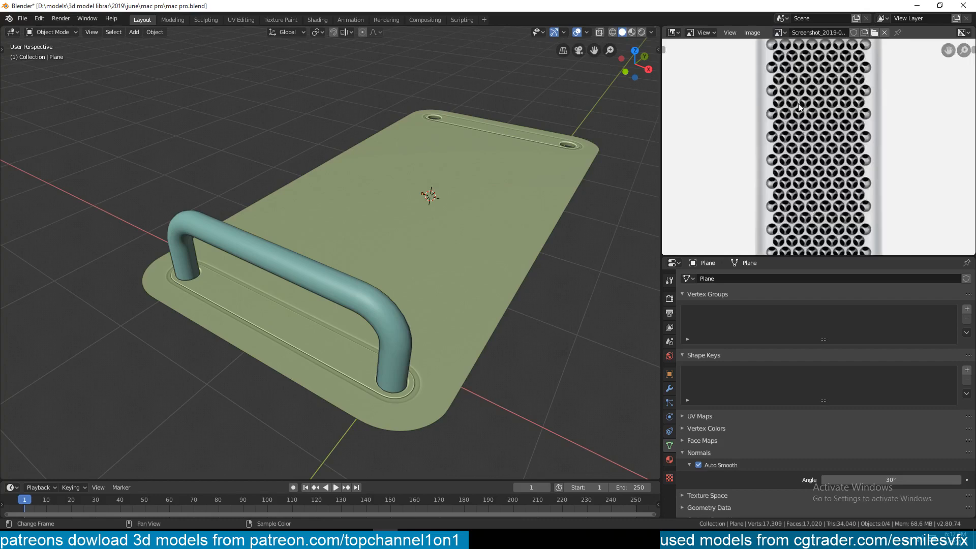
middle_click_drag(759, 202, 722, 164)
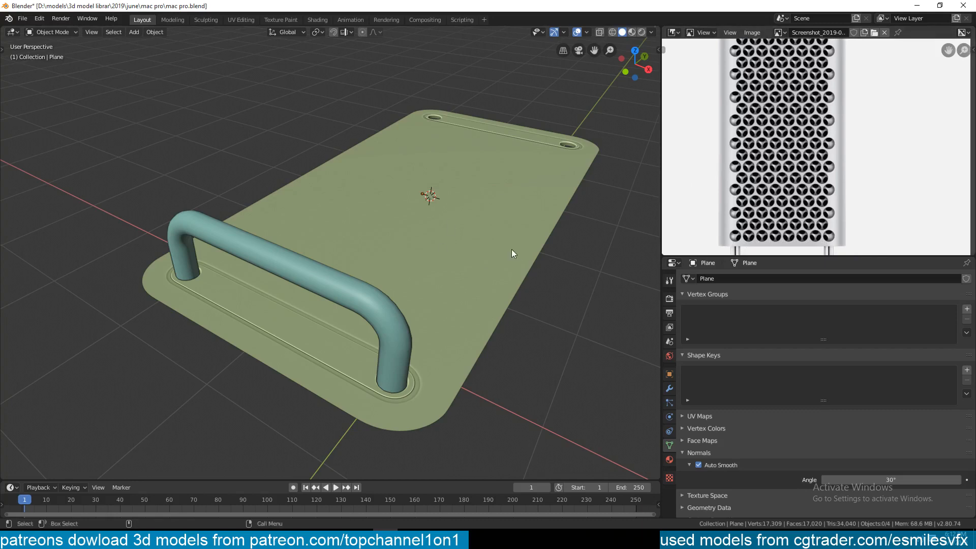
middle_click_drag(511, 253, 414, 237, "shift")
key("ctrl+s")
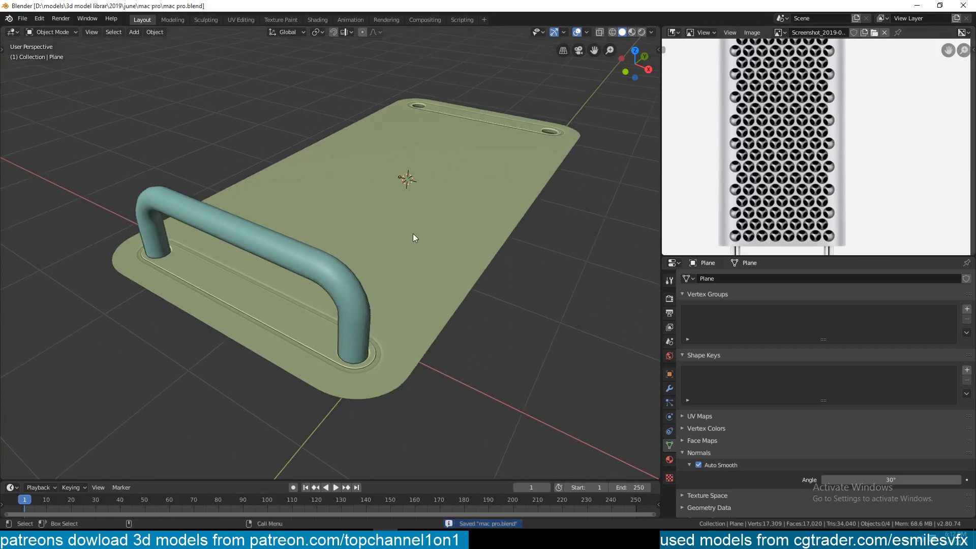